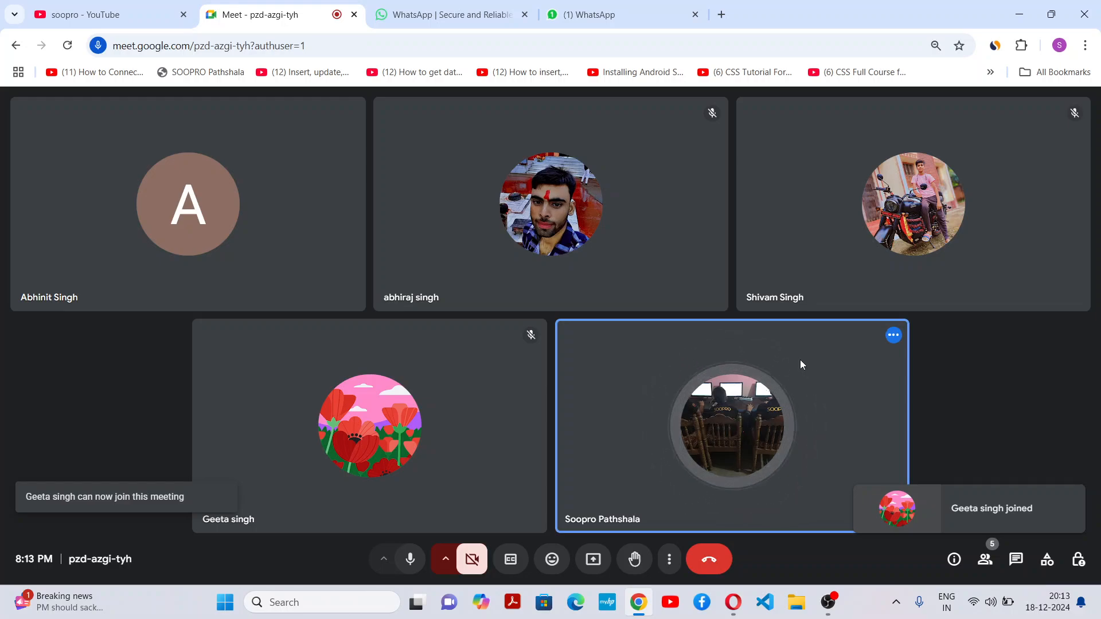
Present the entire screen to the participants of the Google Meet call
{"action": "left_click", "coordinate": [583, 562]}
{"action": "left_click", "coordinate": [690, 143]}
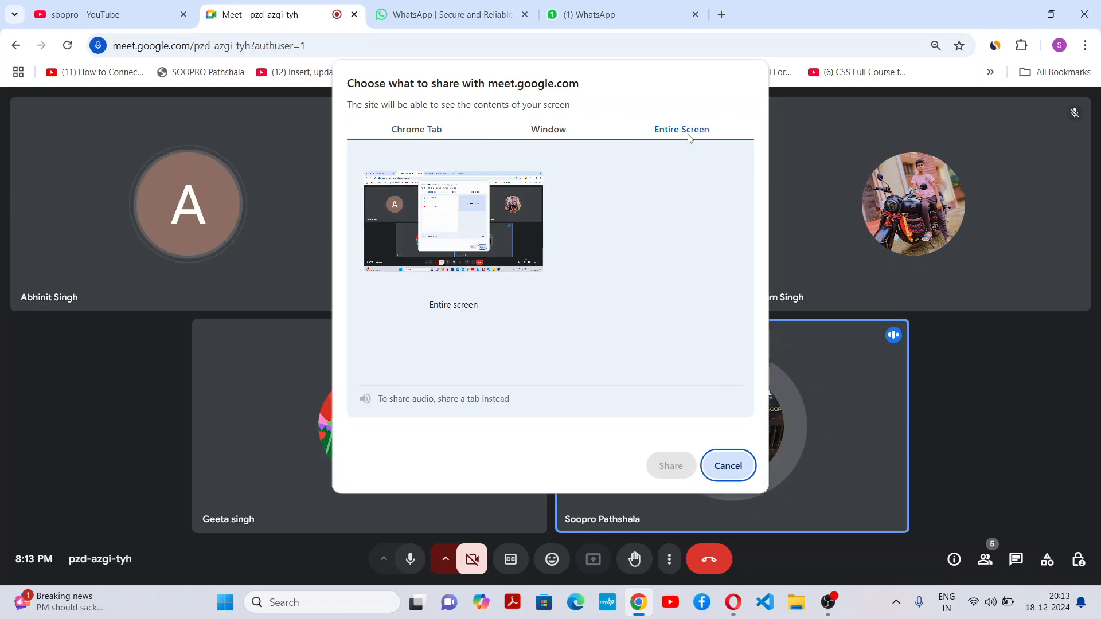
{"action": "left_click", "coordinate": [510, 214]}
{"action": "left_click", "coordinate": [658, 466]}
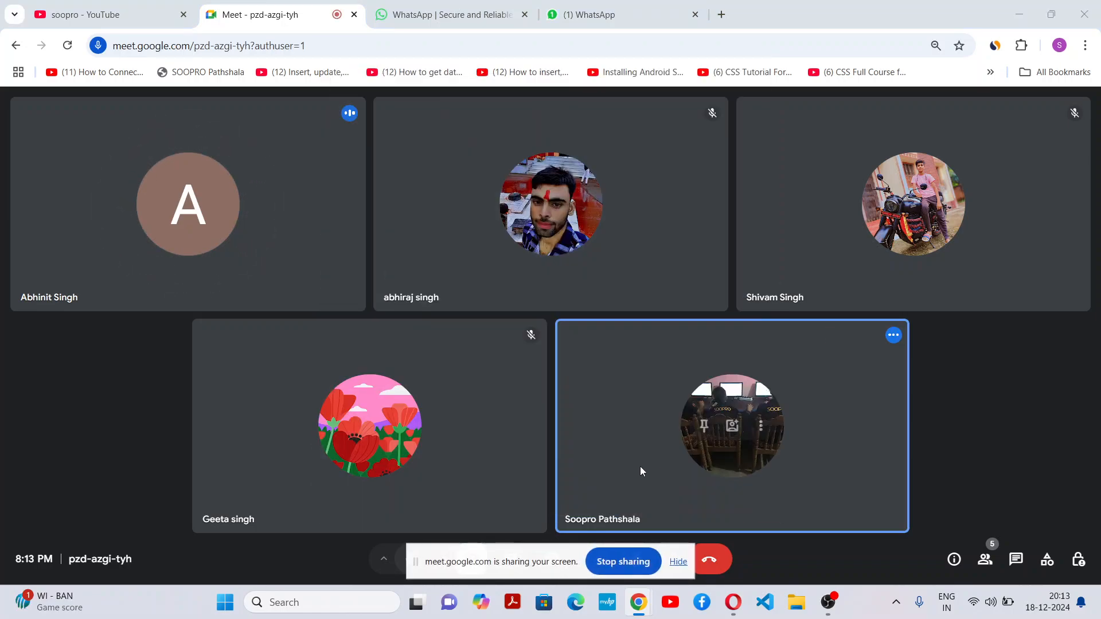
Switch to Excel by finding it through the system search, and create a blank workbook
{"action": "left_click", "coordinate": [317, 603]}
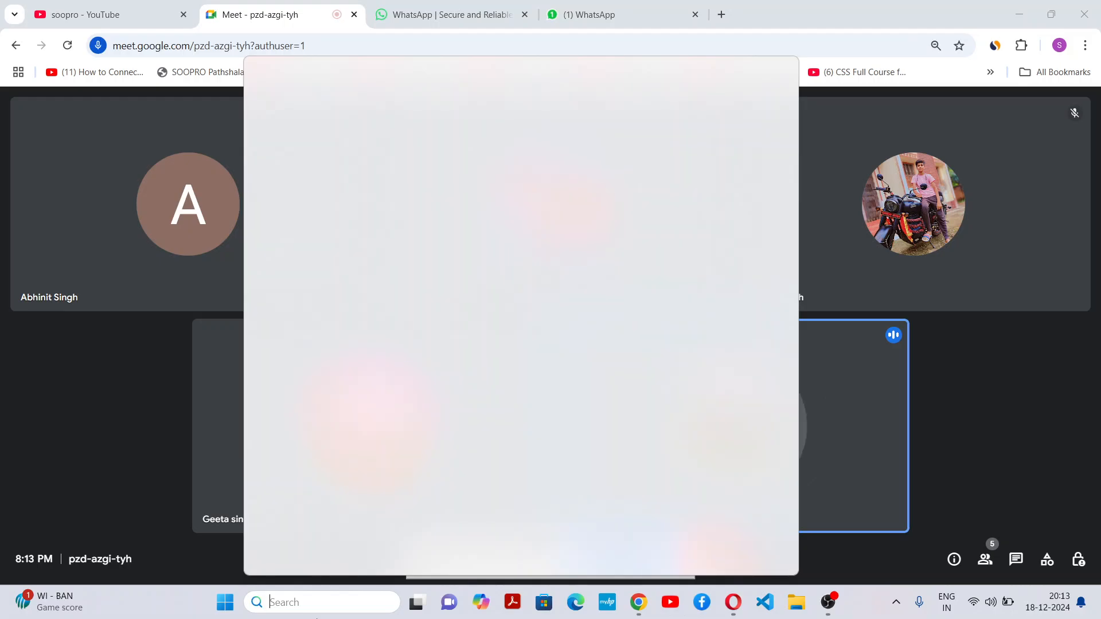
{"action": "type", "text": "excel"}
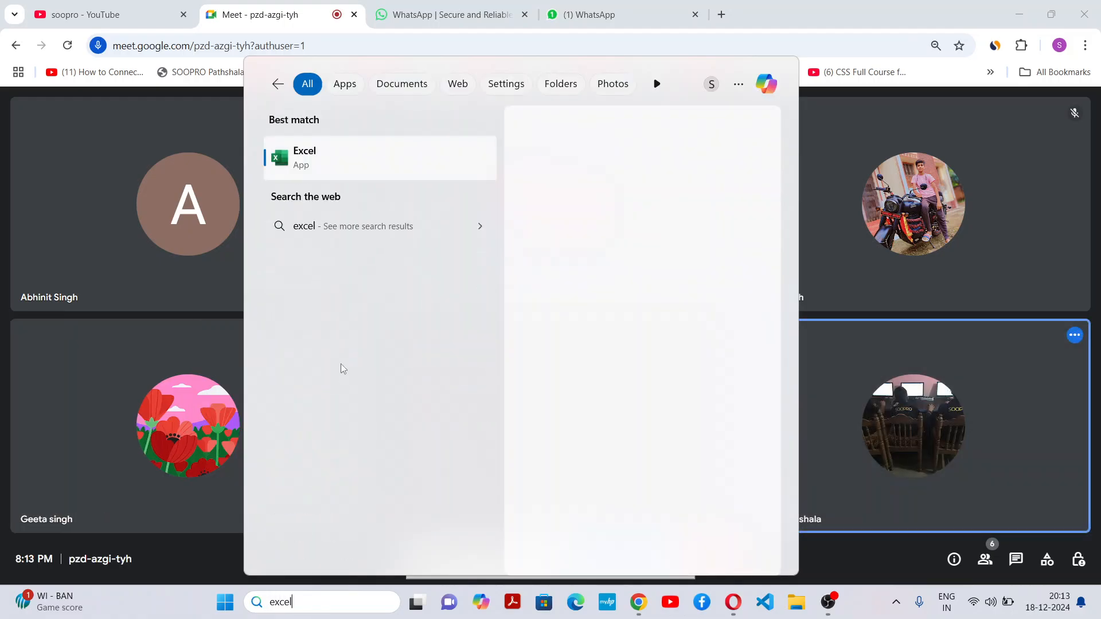
{"action": "left_click", "coordinate": [369, 157]}
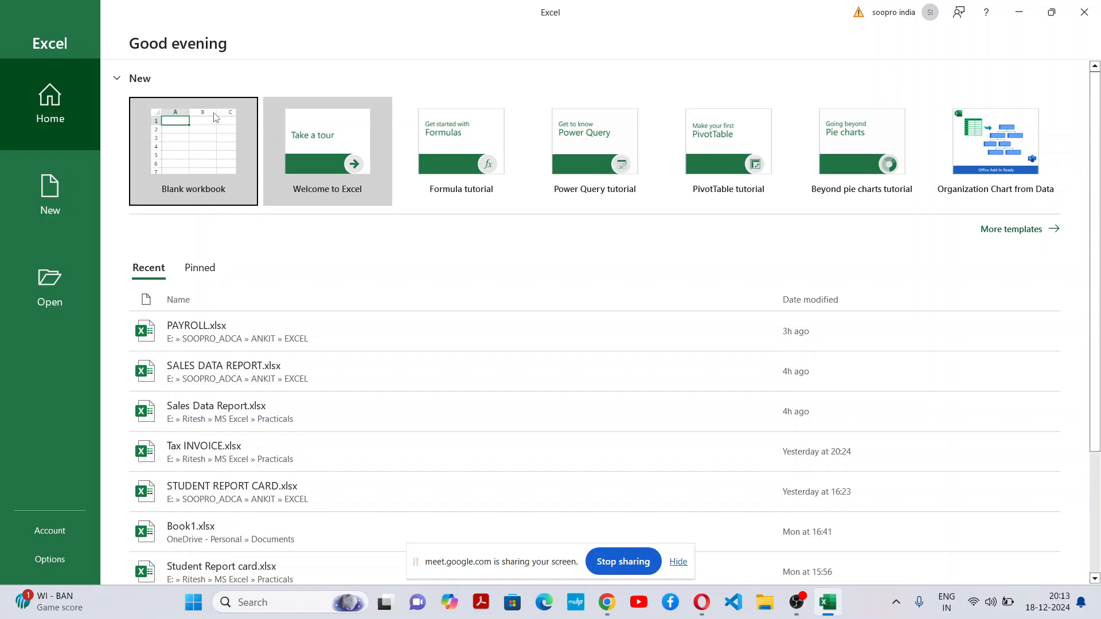
{"action": "left_click", "coordinate": [215, 117]}
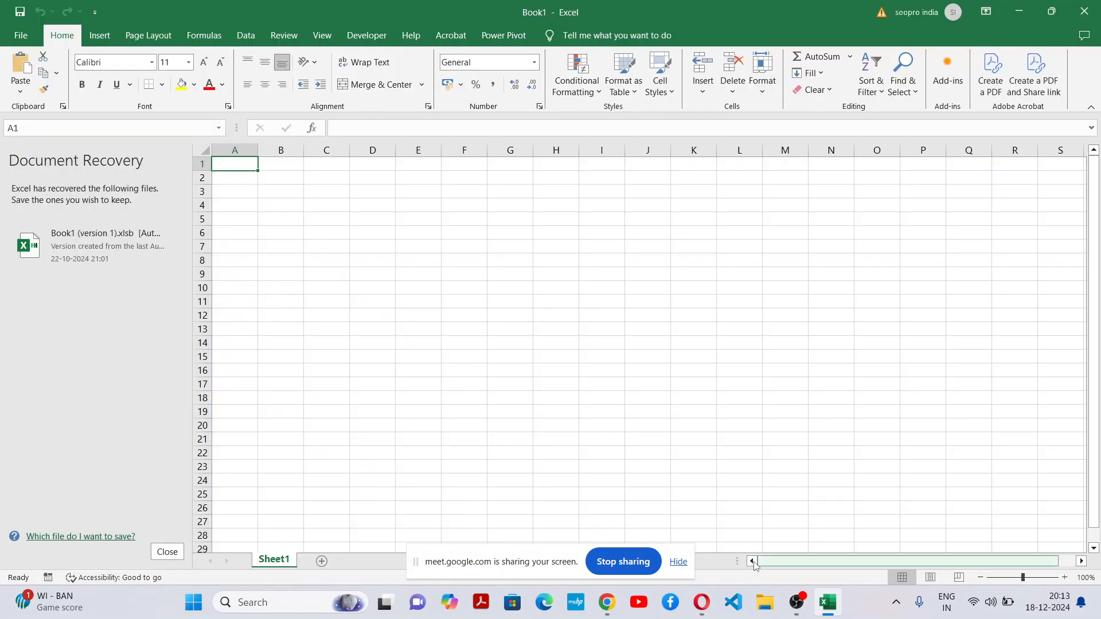
Hide the screen-sharing notice and close the Document Recovery pane
{"action": "left_click", "coordinate": [678, 562]}
{"action": "left_click", "coordinate": [167, 552]}
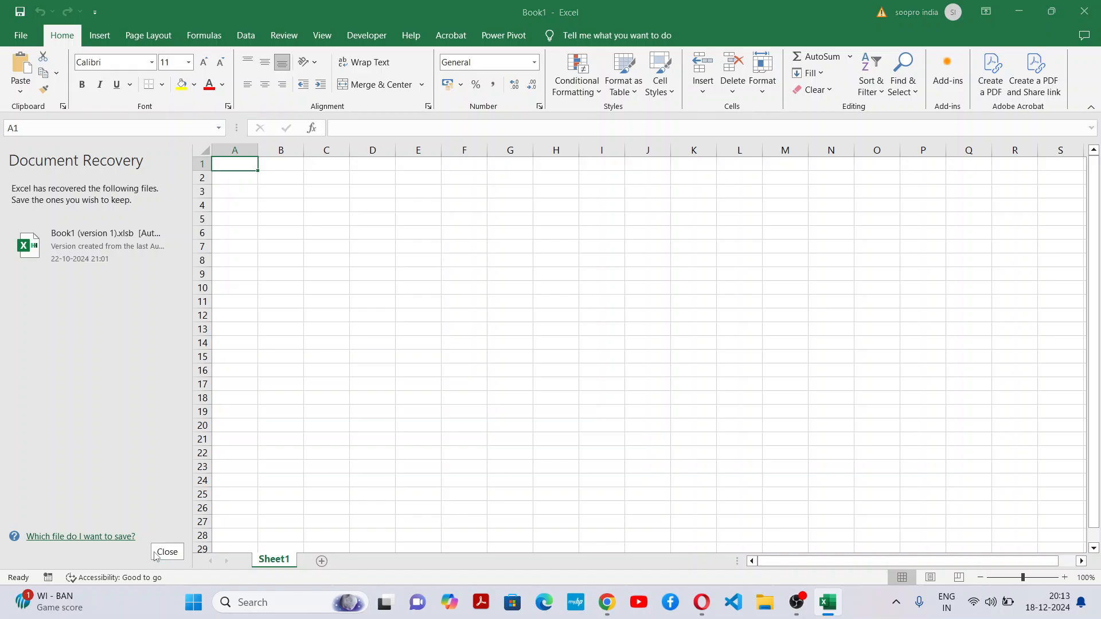
{"action": "left_click", "coordinate": [262, 196]}
{"action": "left_click", "coordinate": [339, 235]}
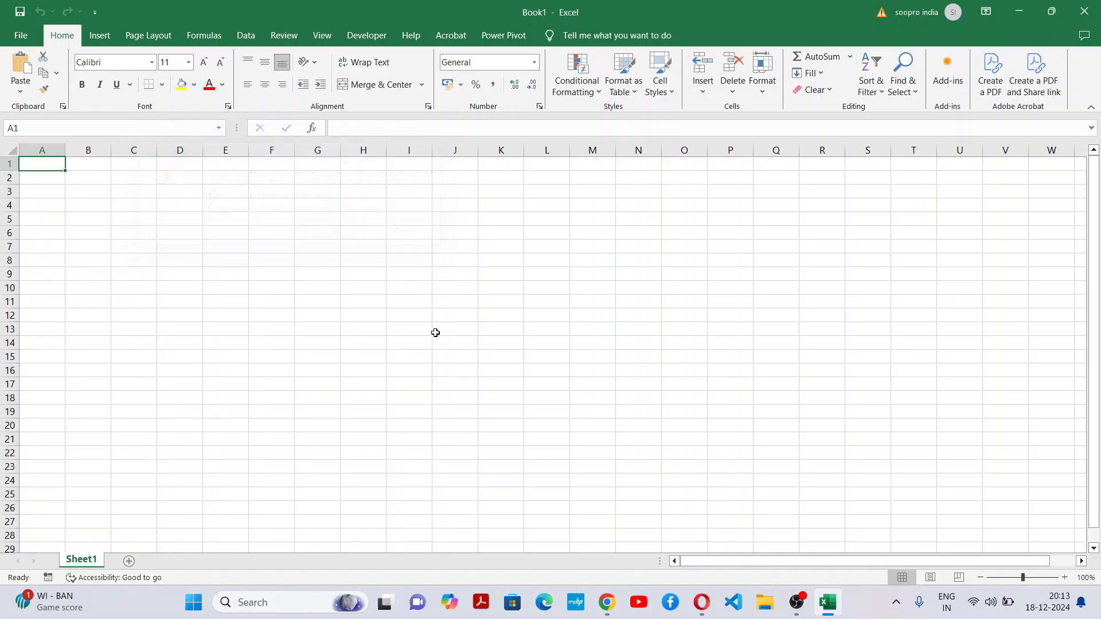
{"action": "left_click", "coordinate": [453, 356]}
Clear all Windows notifications and return to the worksheet
{"action": "left_click", "coordinate": [1065, 592]}
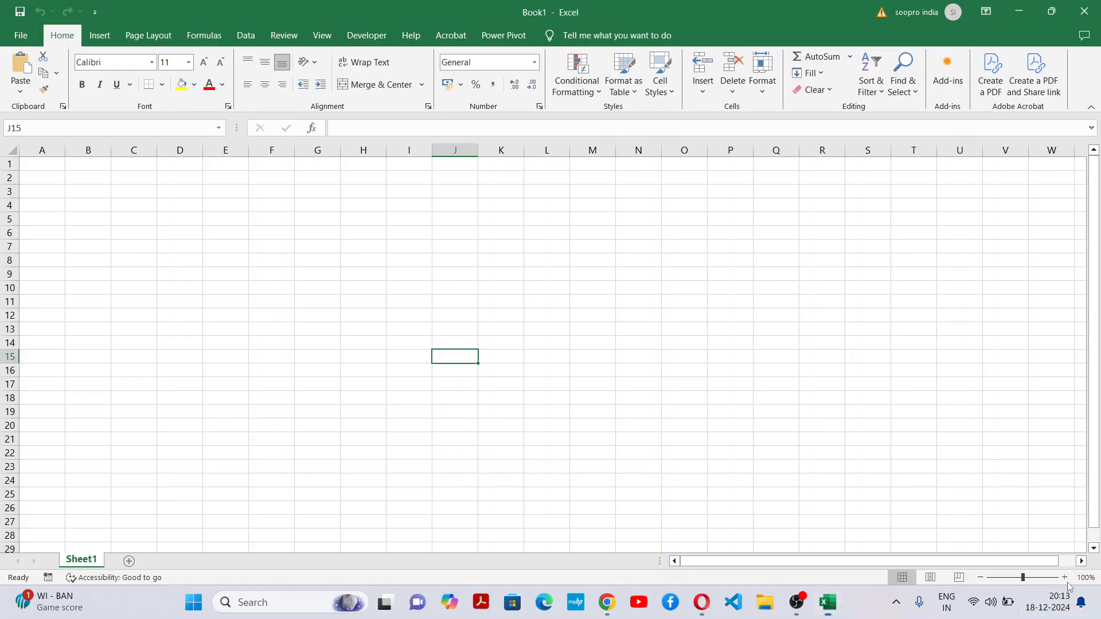
{"action": "left_click", "coordinate": [1065, 578]}
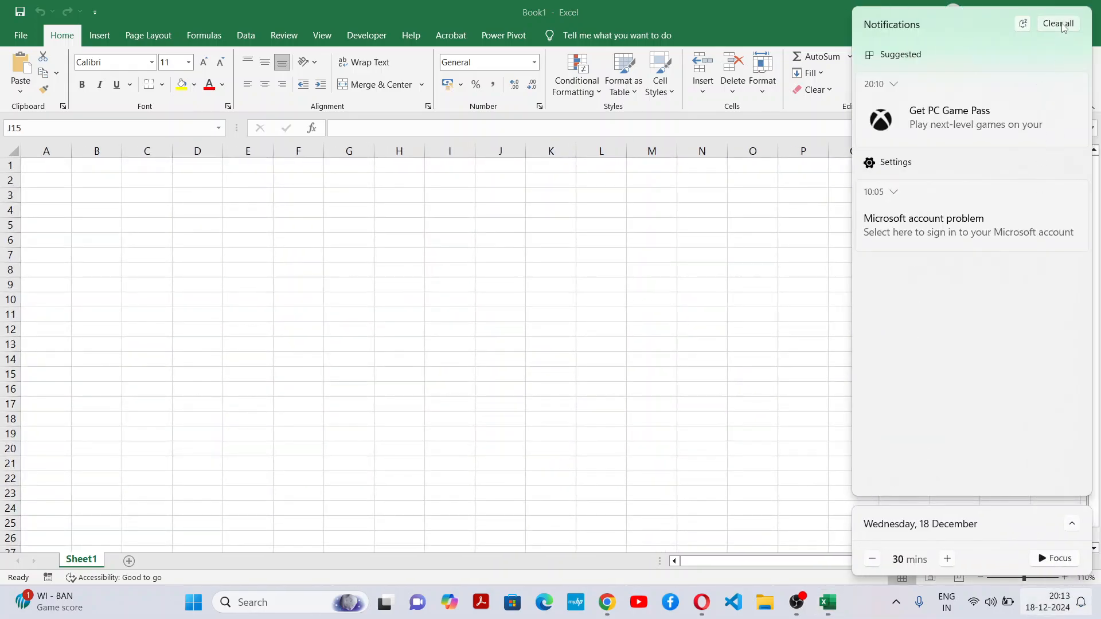
{"action": "left_click", "coordinate": [1075, 85]}
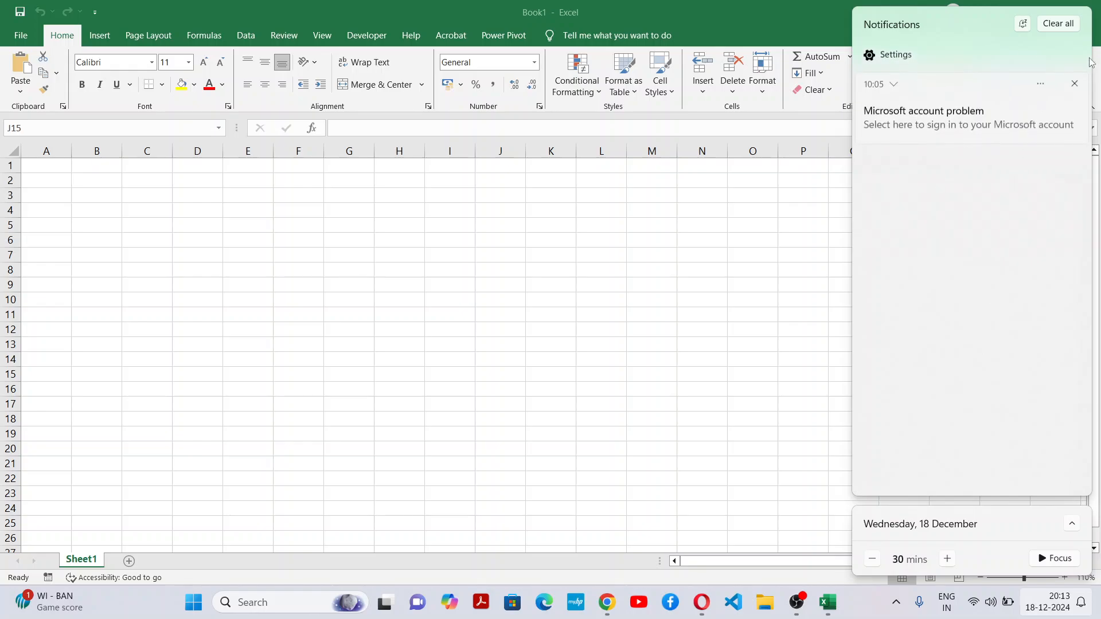
{"action": "left_click", "coordinate": [1059, 23]}
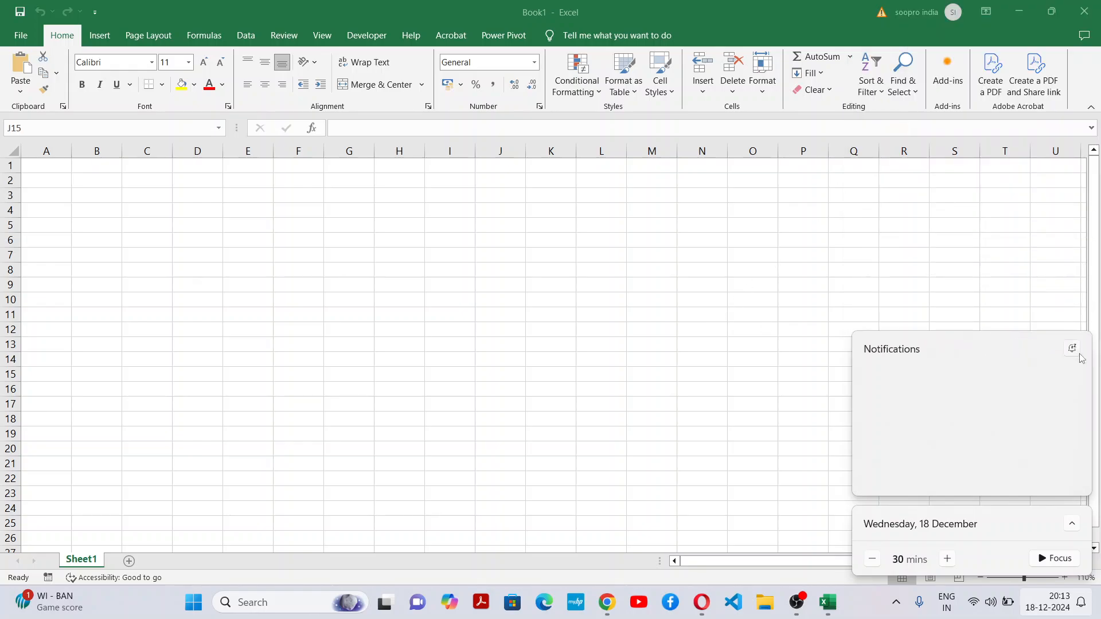
{"action": "left_click", "coordinate": [738, 379]}
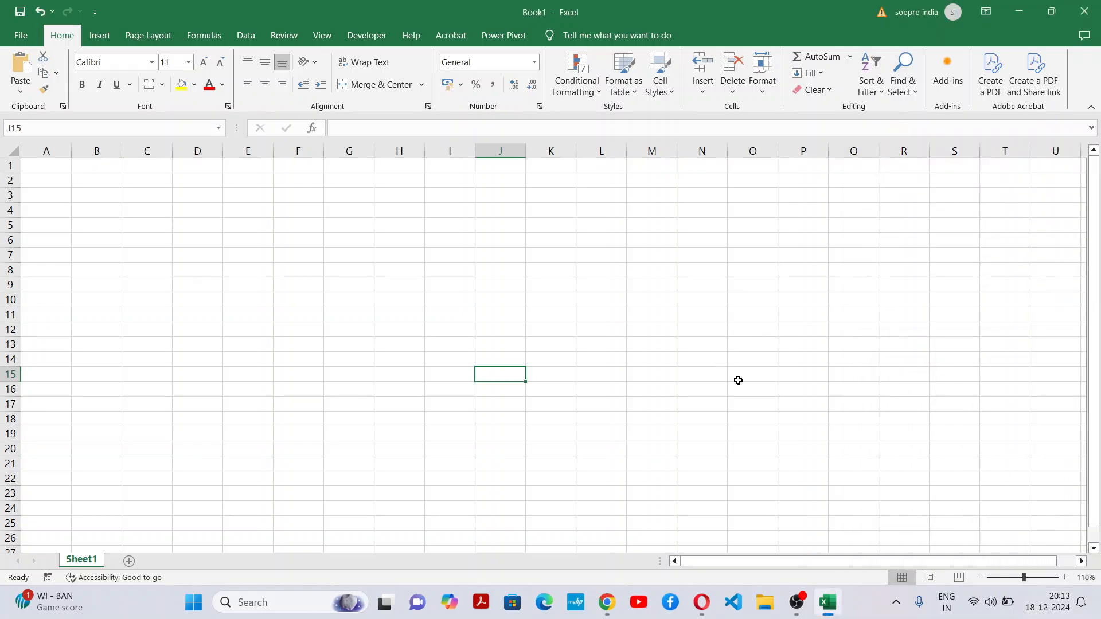
Merge and center cells D3:J4 as a title block
{"action": "left_click", "coordinate": [1065, 577]}
{"action": "left_click", "coordinate": [1066, 577]}
{"action": "left_click", "coordinate": [1065, 577]}
{"action": "left_click", "coordinate": [443, 348]}
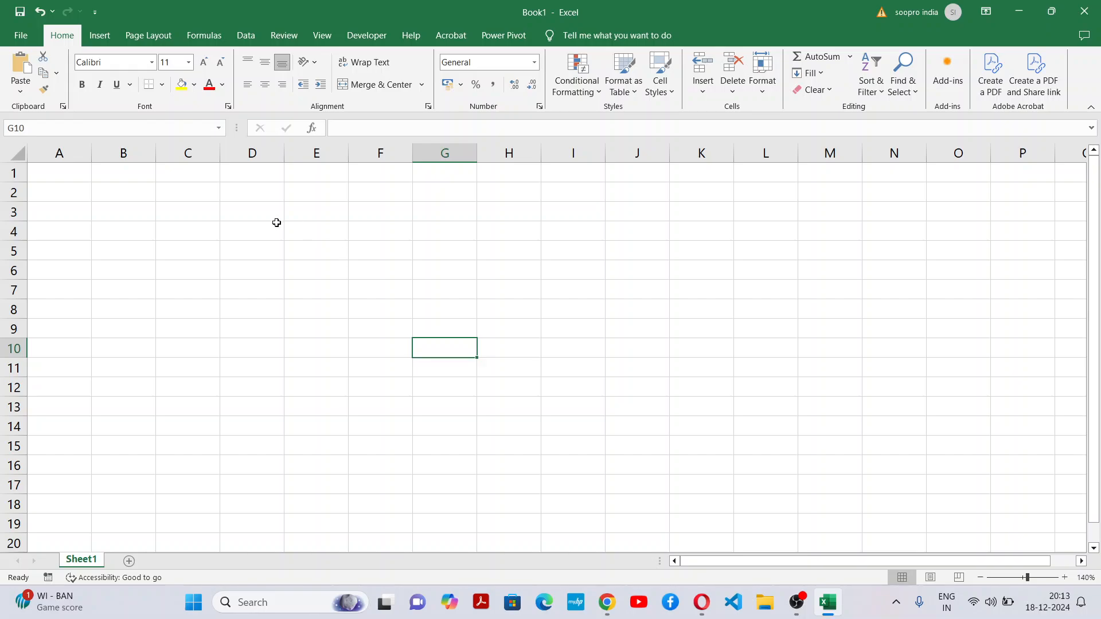
{"action": "left_click_drag", "start_coordinate": [276, 216], "coordinate": [650, 227]}
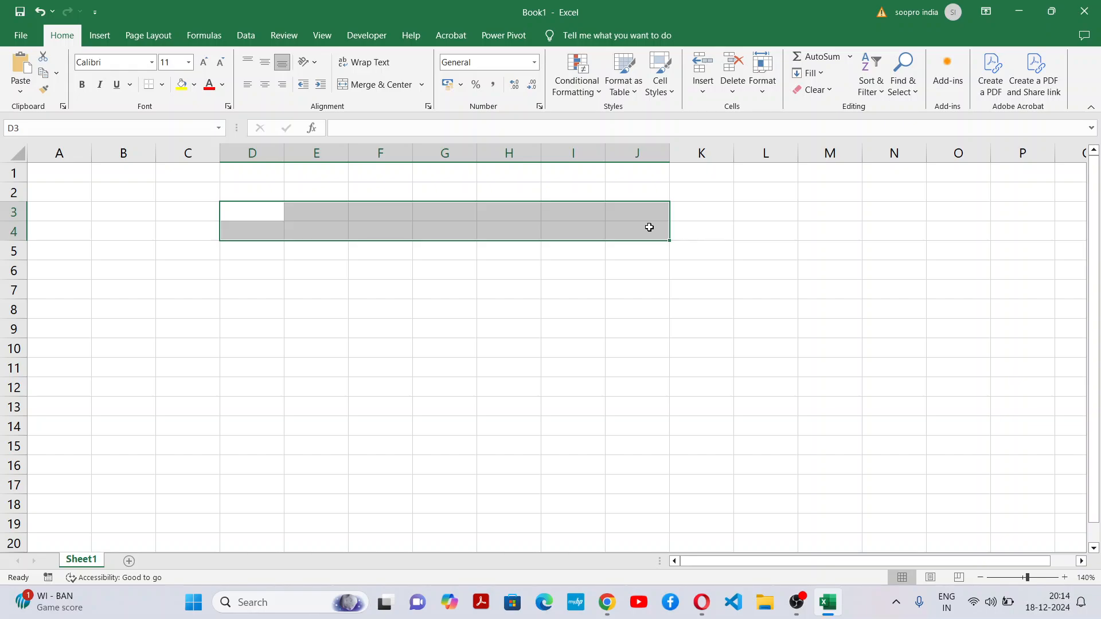
{"action": "left_click", "coordinate": [384, 90]}
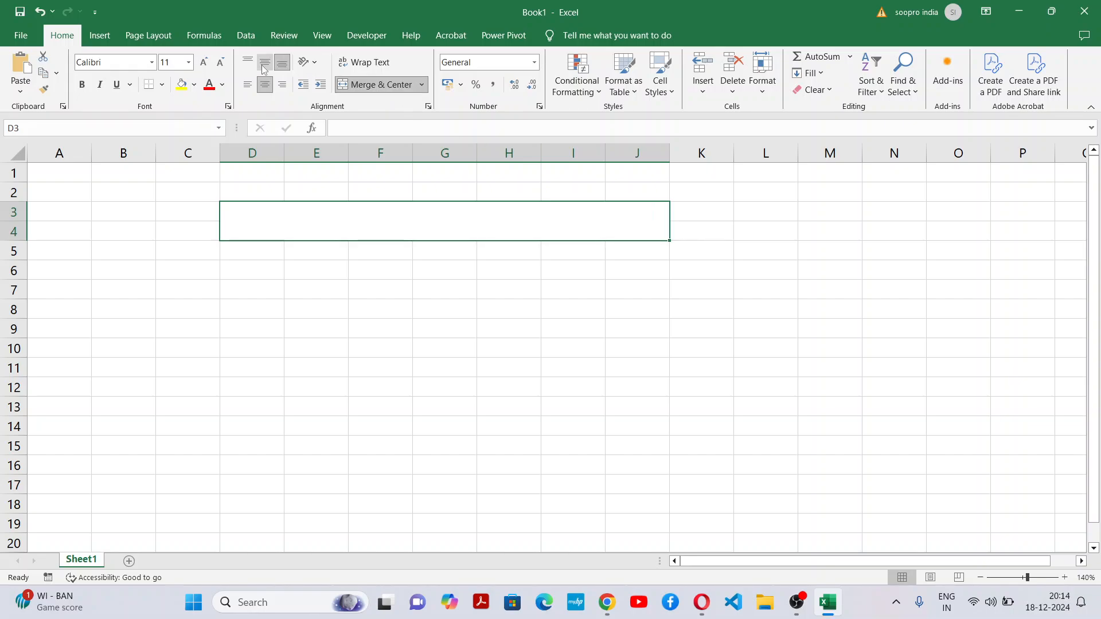
Format the merged title cell with a yellow fill and bold, red 16-point text
{"action": "left_click", "coordinate": [181, 85]}
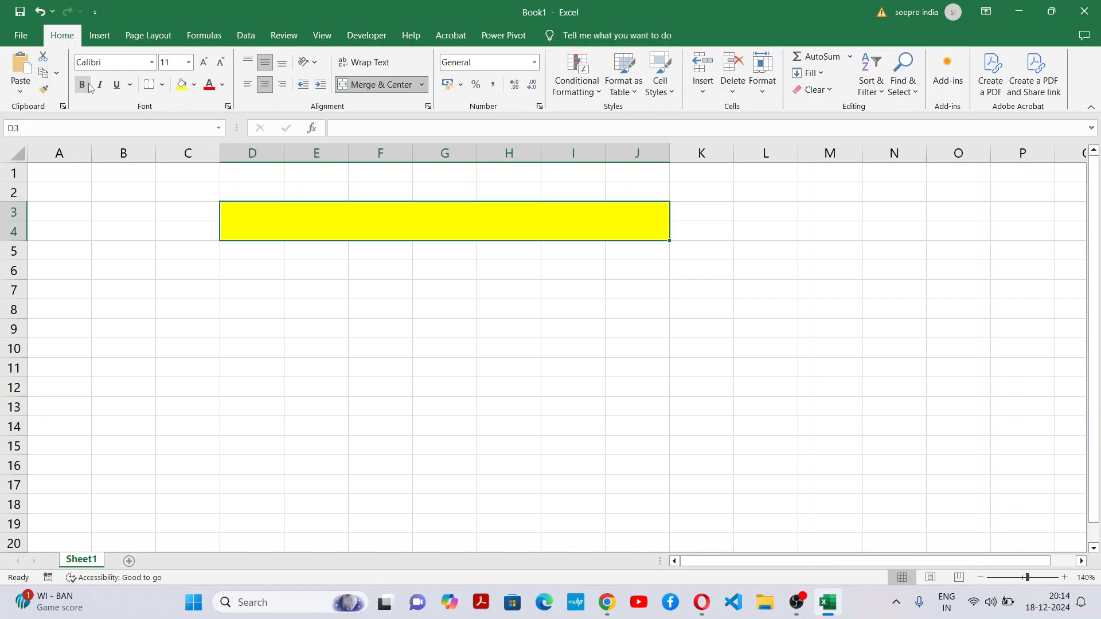
{"action": "left_click", "coordinate": [82, 85]}
{"action": "left_click", "coordinate": [205, 62]}
{"action": "left_click", "coordinate": [205, 61]}
Enter the title "Progress Tracker in Excel" in the merged cell
{"action": "double_click", "coordinate": [560, 226]}
{"action": "type", "text": "Po"}
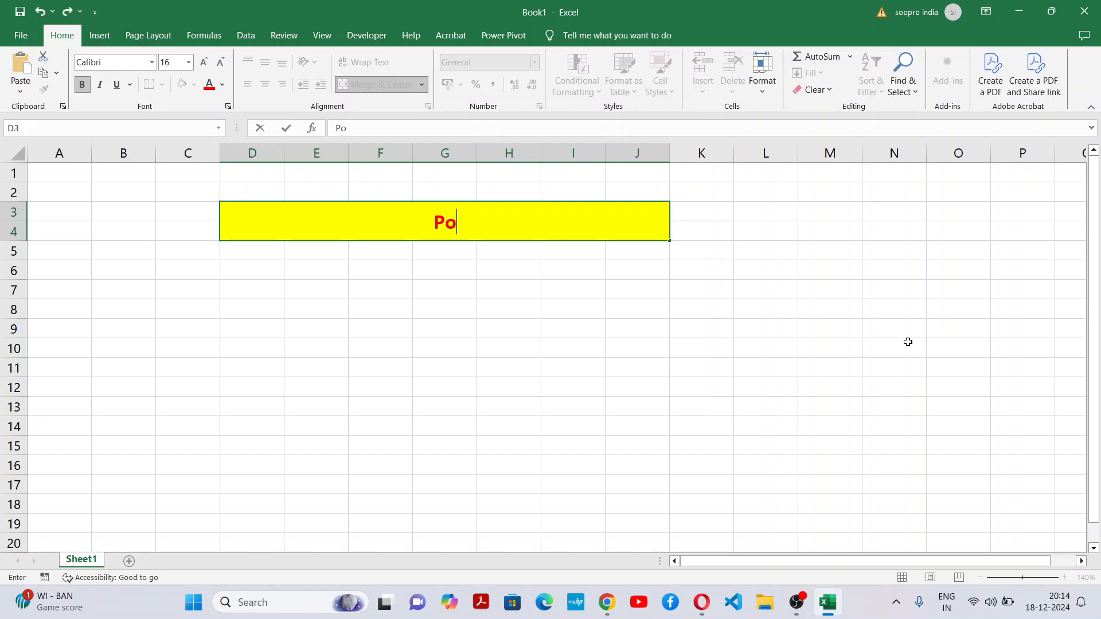
{"action": "key", "text": "BackSpace"}
{"action": "type", "text": "rogress "}
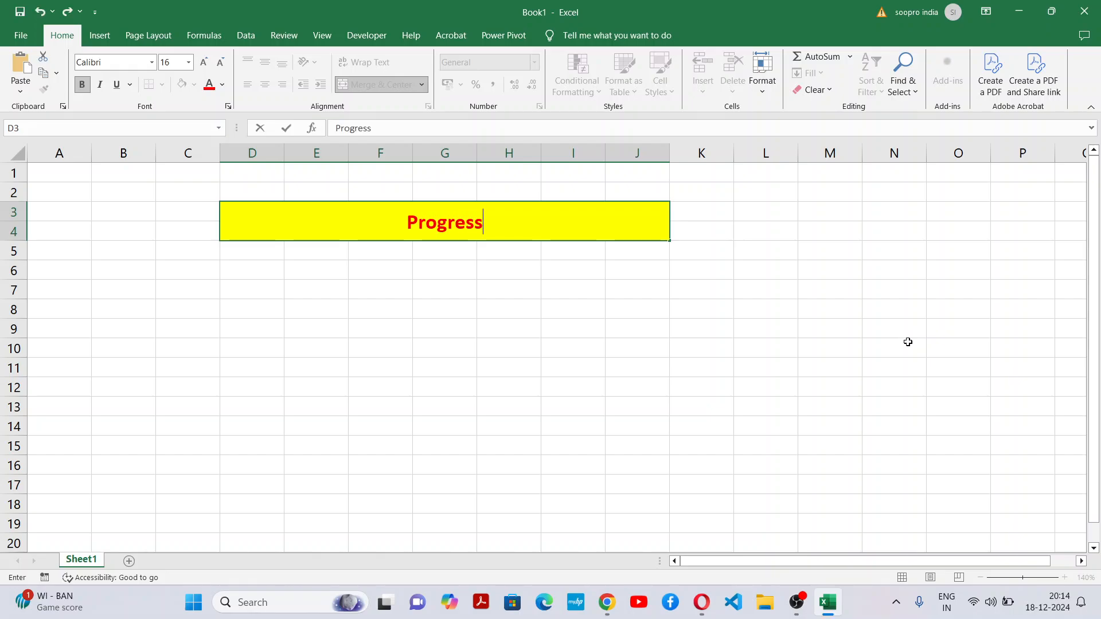
{"action": "type", "text": "Tracke"}
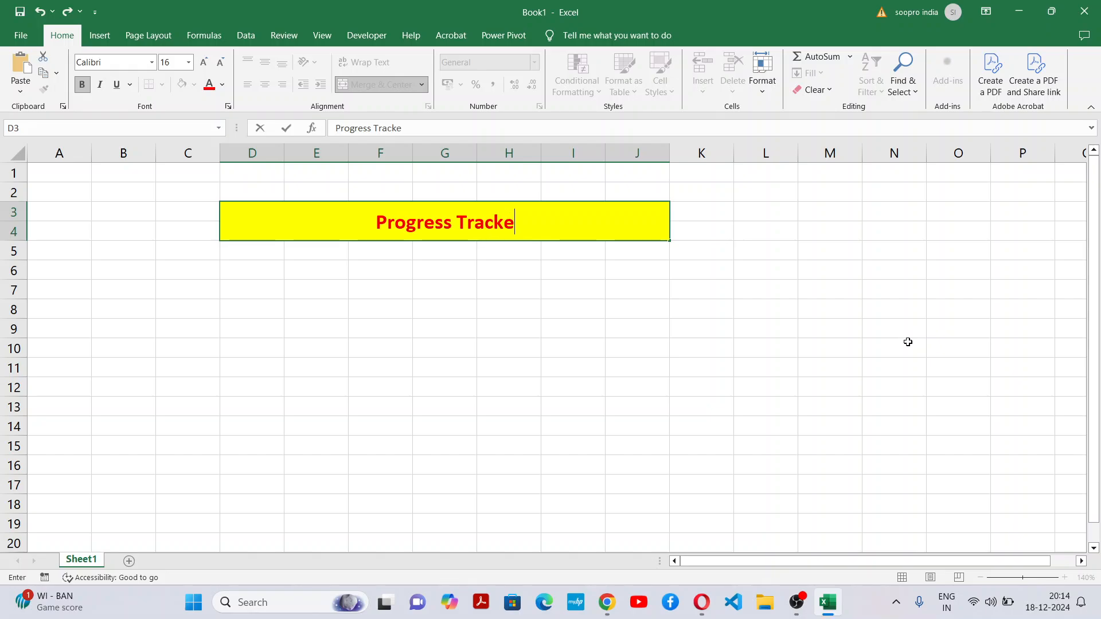
{"action": "type", "text": "r in Excel"}
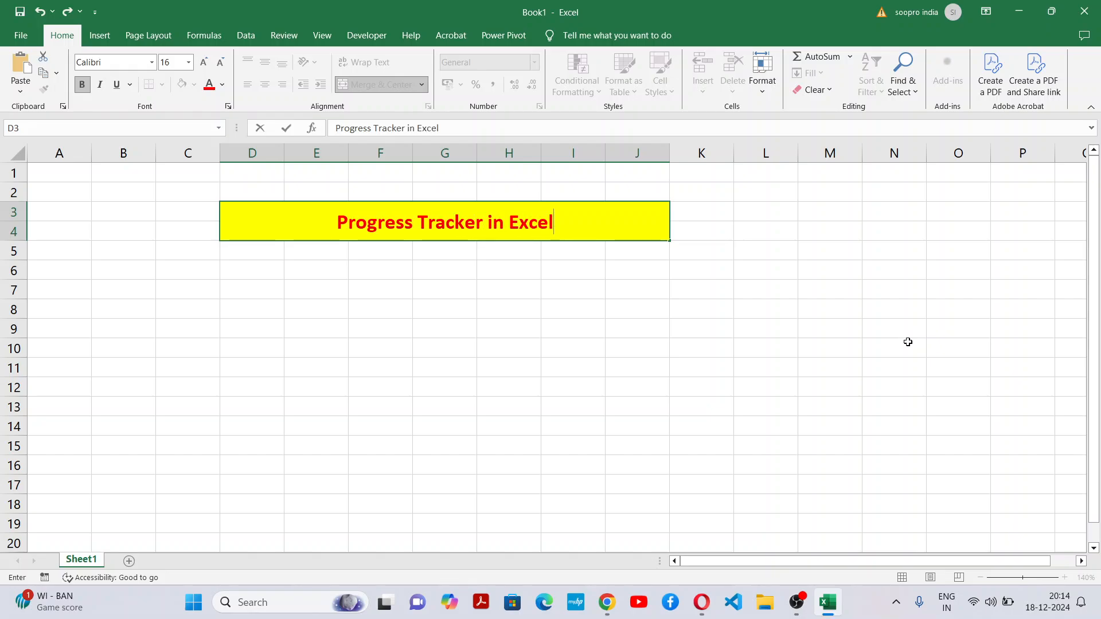
{"action": "left_click", "coordinate": [548, 370]}
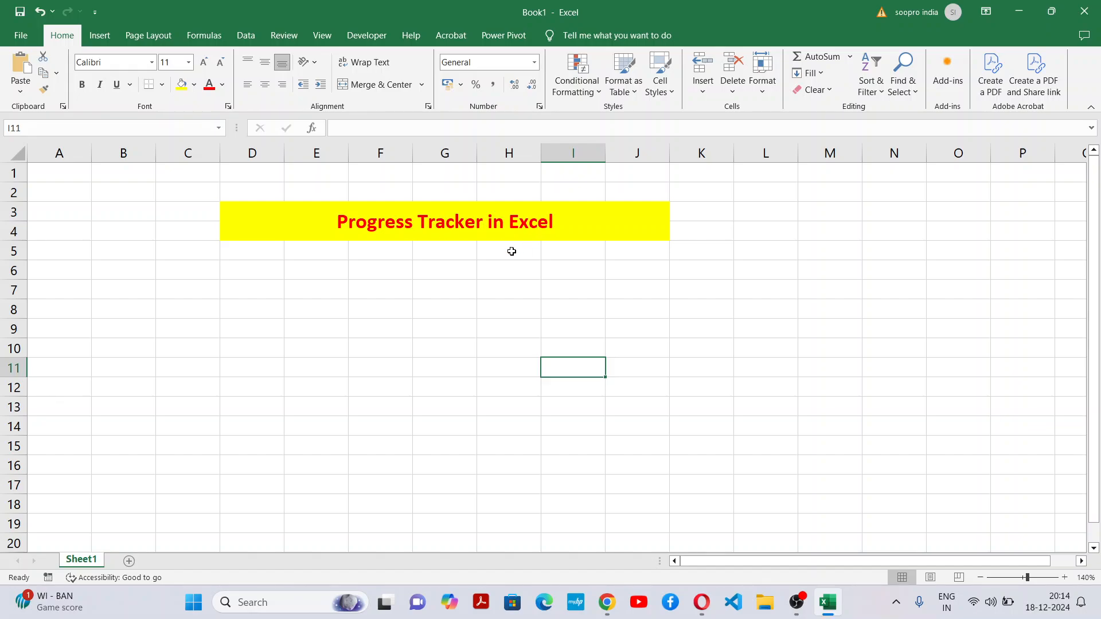
{"action": "left_click", "coordinate": [434, 367]}
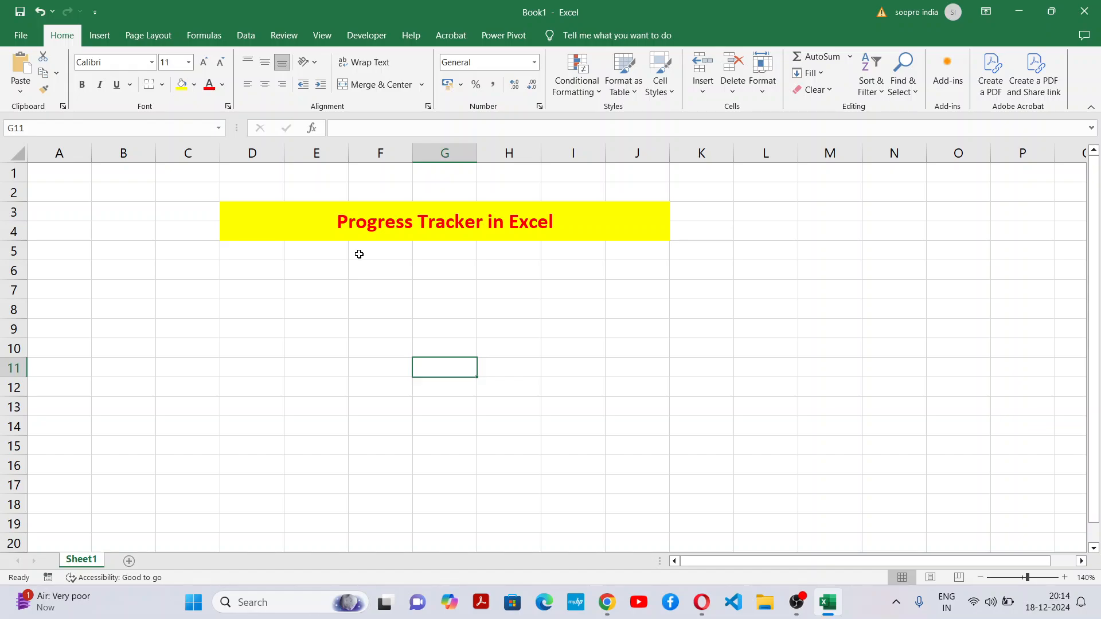
Widen columns F and G to make room for the table below the title
{"action": "left_click", "coordinate": [317, 251]}
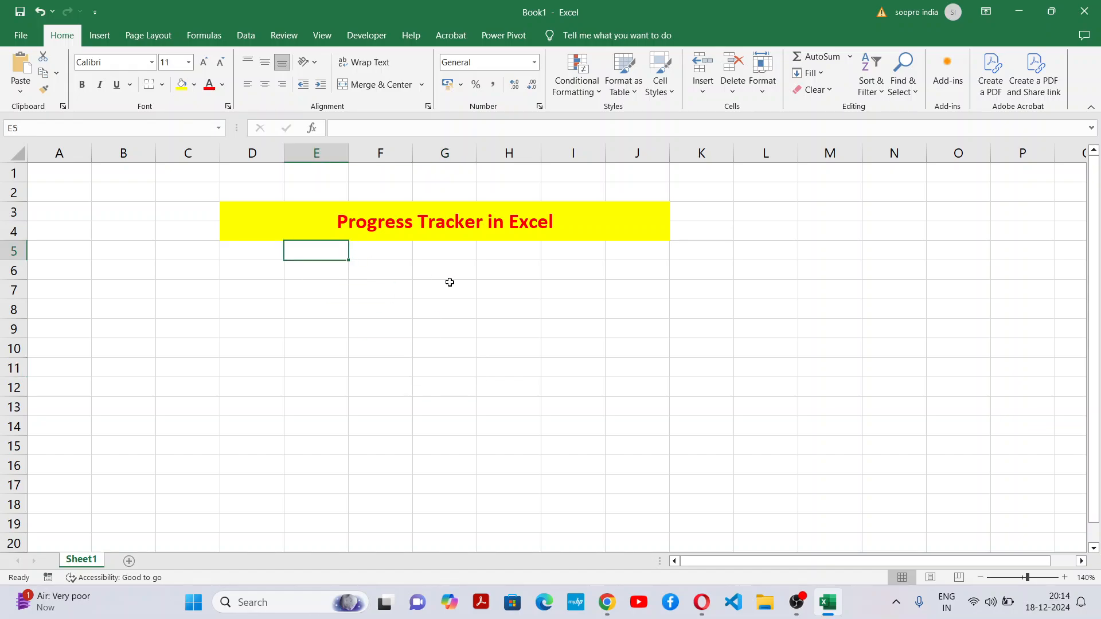
{"action": "left_click", "coordinate": [386, 256]}
{"action": "left_click_drag", "start_coordinate": [412, 155], "coordinate": [451, 152]}
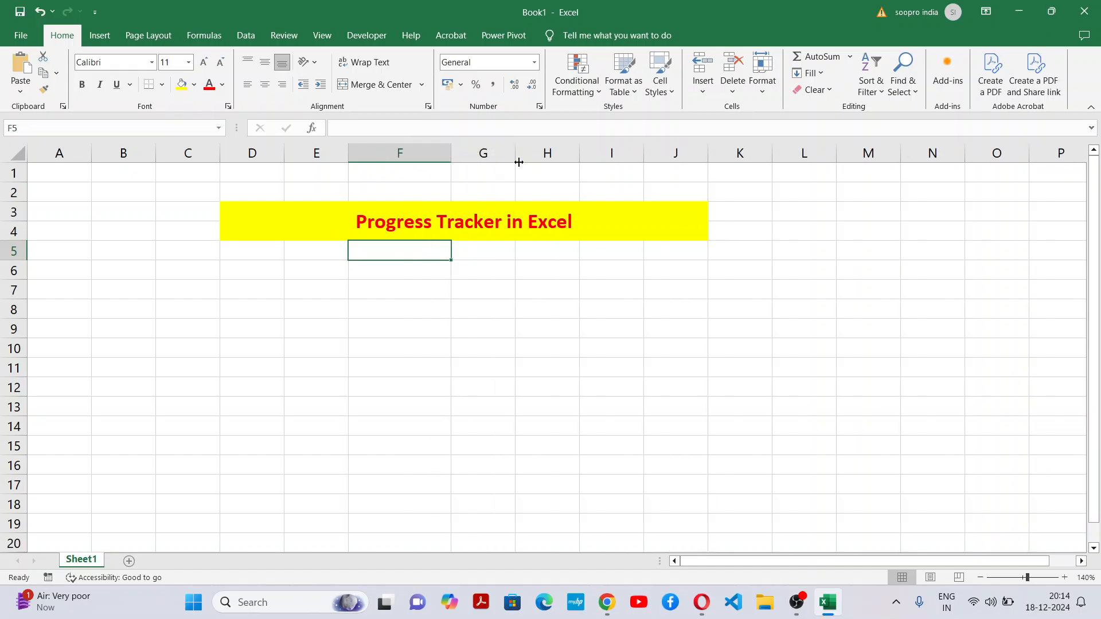
{"action": "left_click_drag", "start_coordinate": [519, 143], "coordinate": [548, 141]}
{"action": "left_click", "coordinate": [479, 310]}
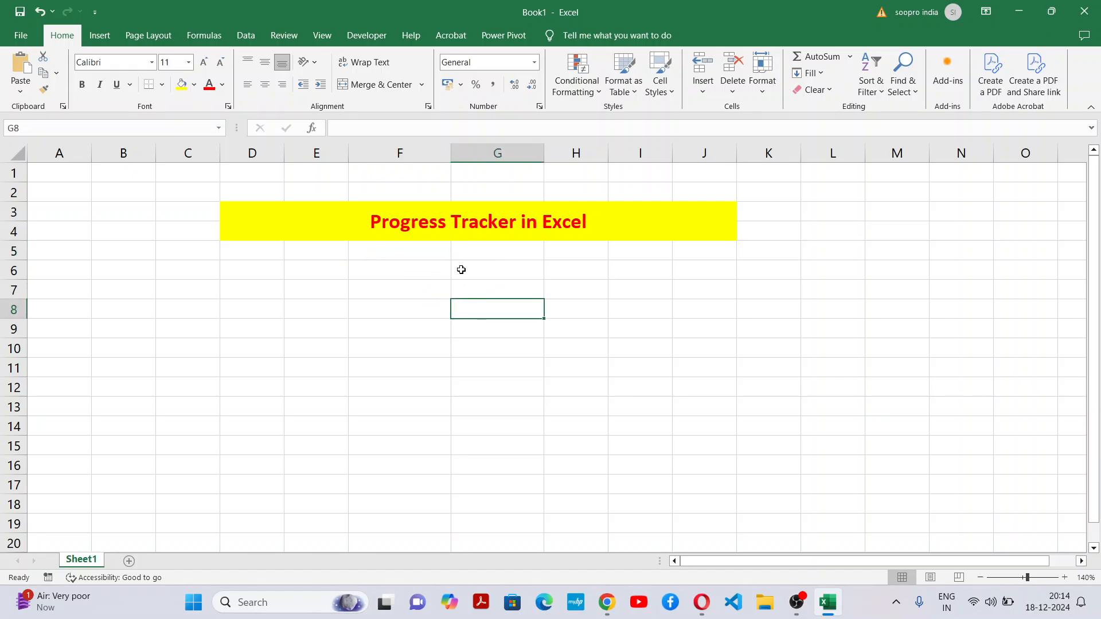
Enter the bold headers "Student" in F5 and "Attendance" in G5
{"action": "left_click", "coordinate": [422, 252]}
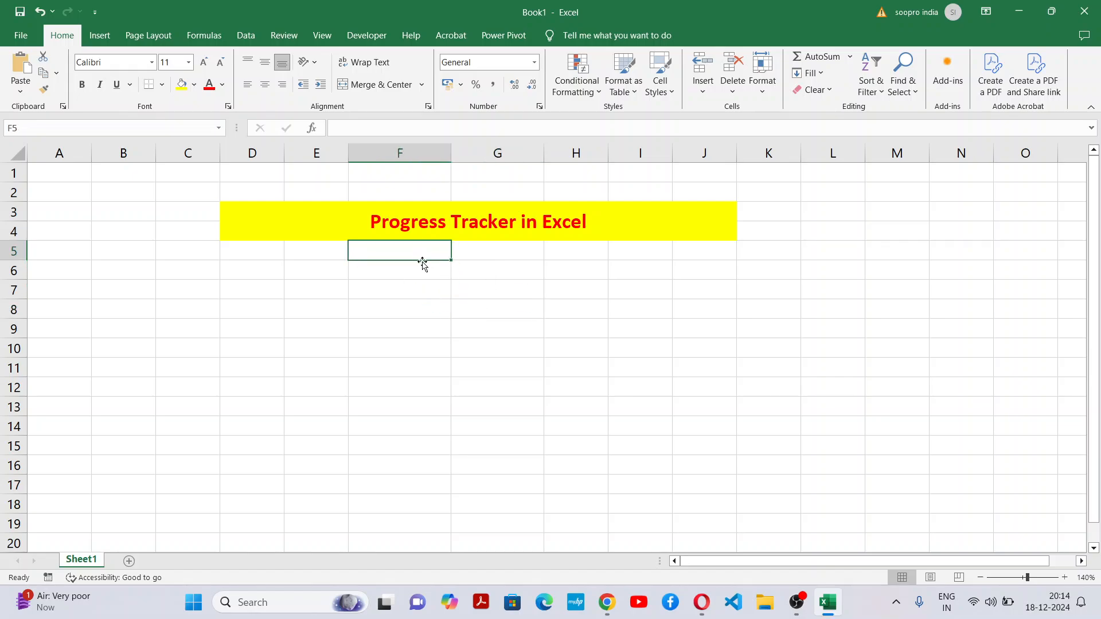
{"action": "key", "text": "ctrl+b"}
{"action": "type", "text": "Student"}
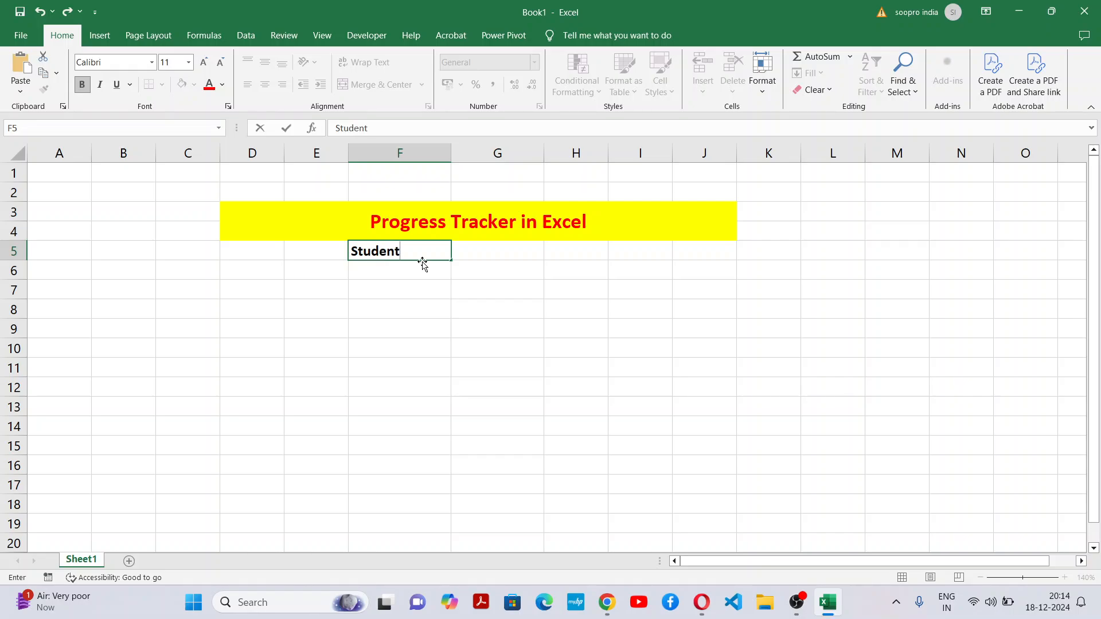
{"action": "key", "text": "Tab"}
{"action": "type", "text": "Att"}
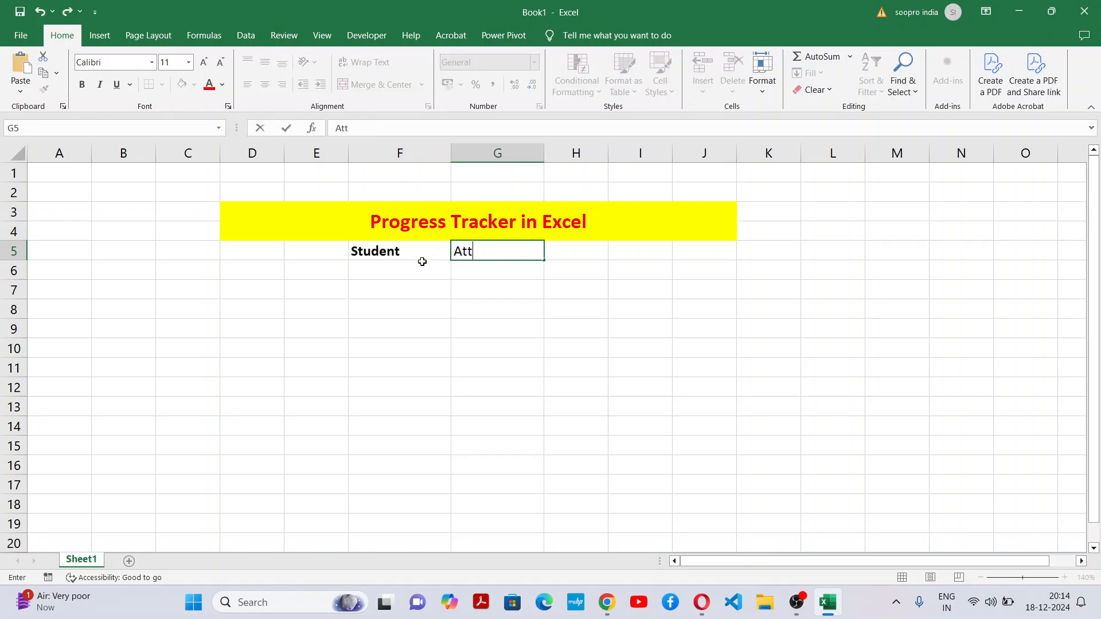
{"action": "type", "text": "endance"}
{"action": "key", "text": "Return"}
{"action": "left_click", "coordinate": [480, 258]}
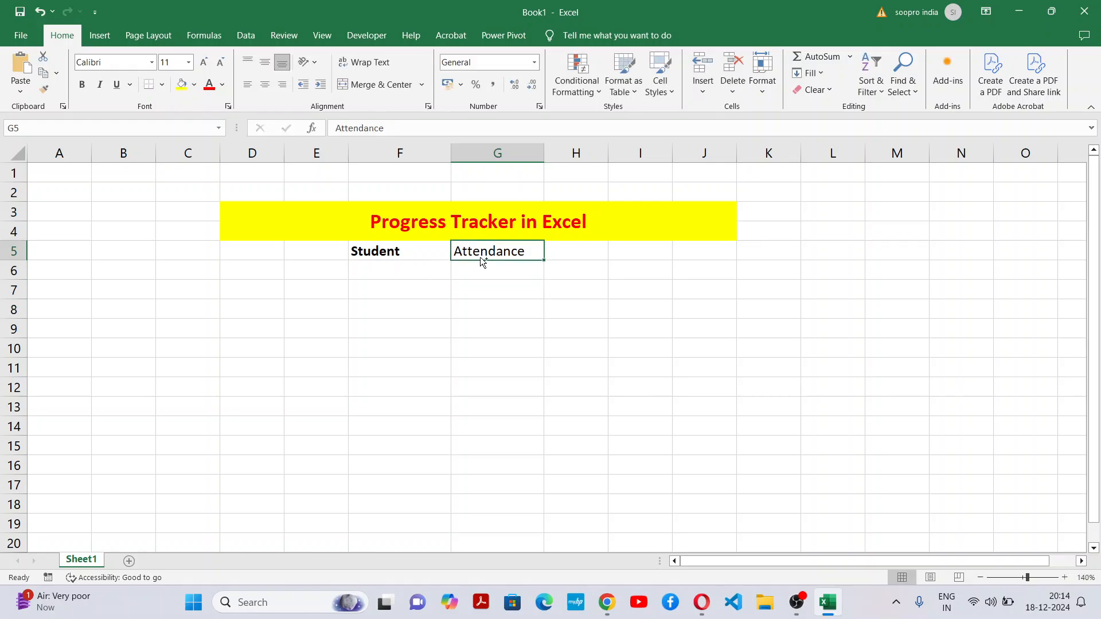
{"action": "key", "text": "ctrl+b"}
Center the range F5:G15 horizontally and vertically and apply all borders to it
{"action": "left_click", "coordinate": [573, 347]}
{"action": "left_click_drag", "start_coordinate": [409, 247], "coordinate": [477, 452]}
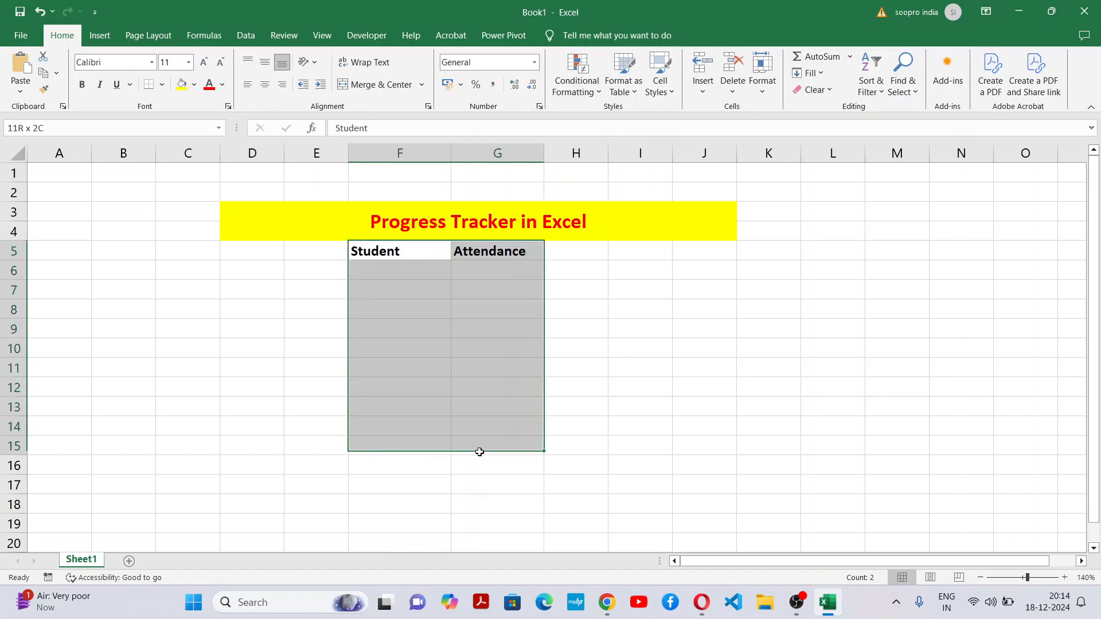
{"action": "left_click", "coordinate": [265, 85]}
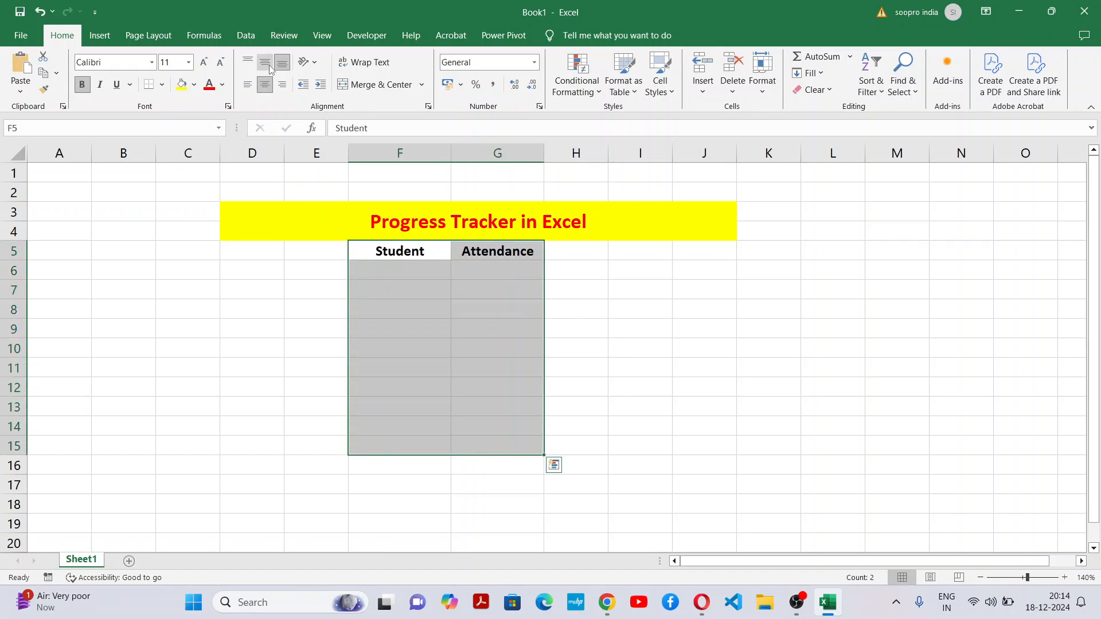
{"action": "left_click", "coordinate": [265, 62]}
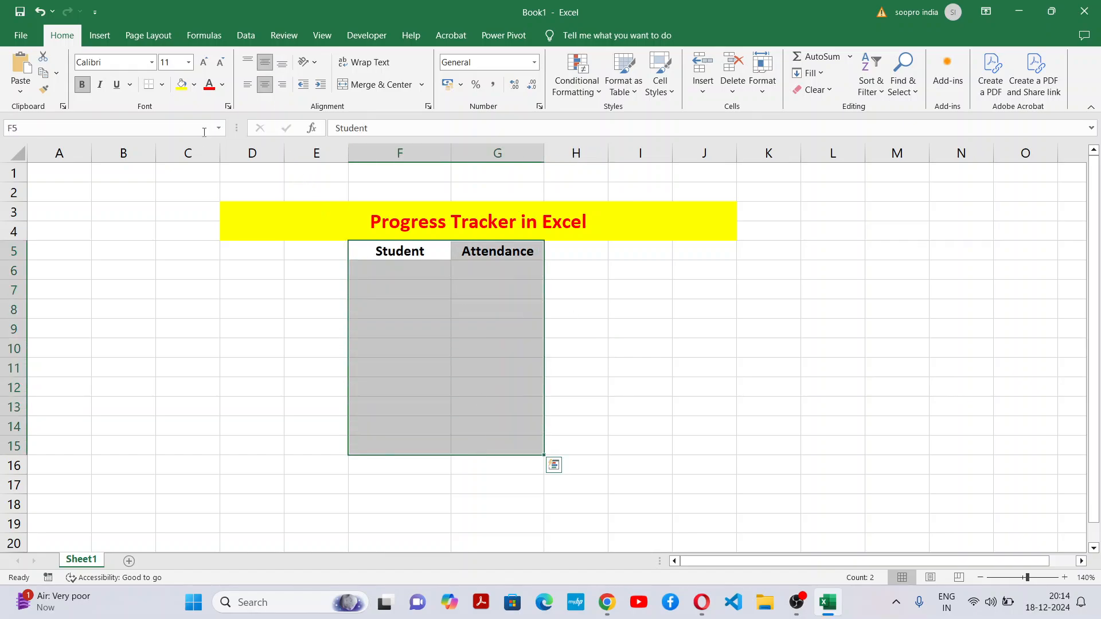
{"action": "left_click", "coordinate": [162, 85]}
{"action": "left_click", "coordinate": [173, 209]}
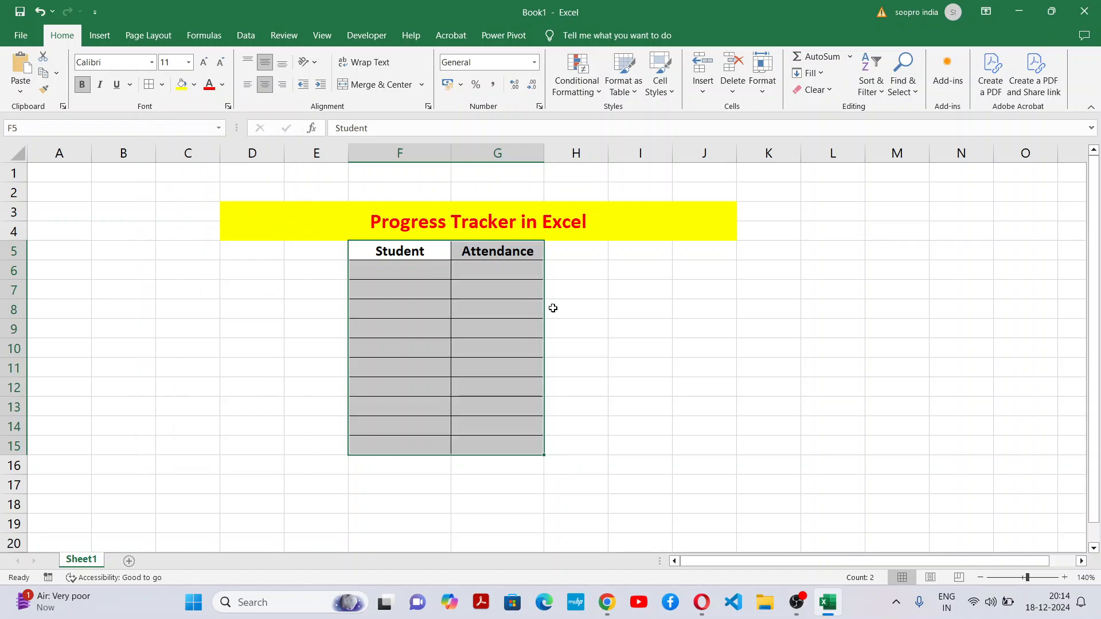
Widen the Attendance column further
{"action": "left_click", "coordinate": [553, 308]}
{"action": "left_click_drag", "start_coordinate": [540, 151], "coordinate": [594, 146]}
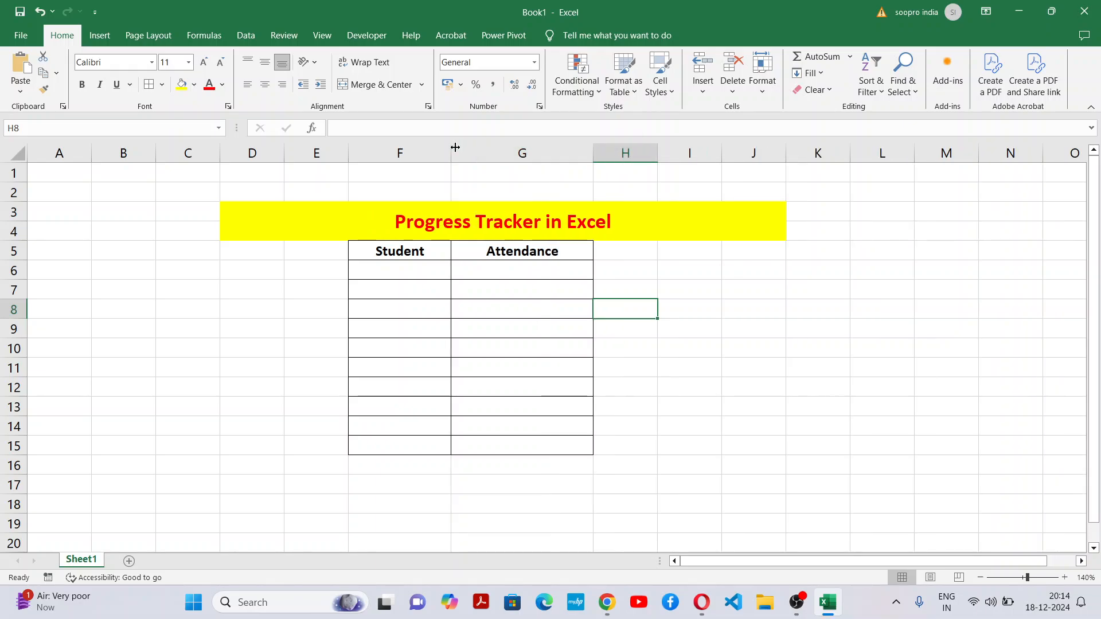
Widen the Student column and enter the first names of five students in F6:F10
{"action": "left_click_drag", "start_coordinate": [449, 149], "coordinate": [486, 149]}
{"action": "left_click", "coordinate": [519, 324]}
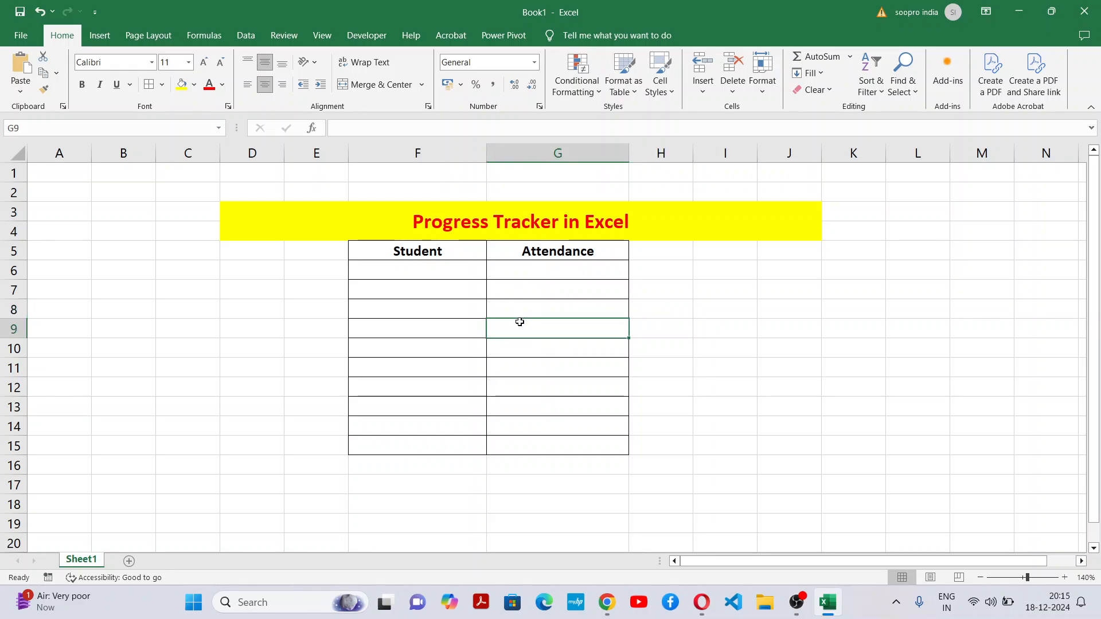
{"action": "left_click", "coordinate": [437, 274]}
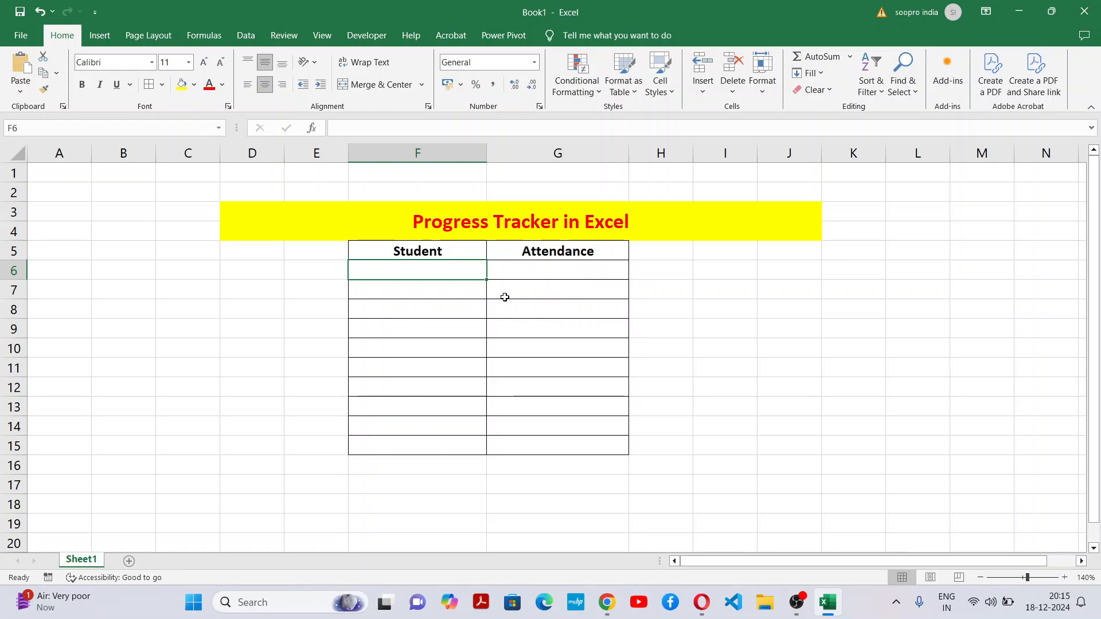
{"action": "type", "text": "Suresh"}
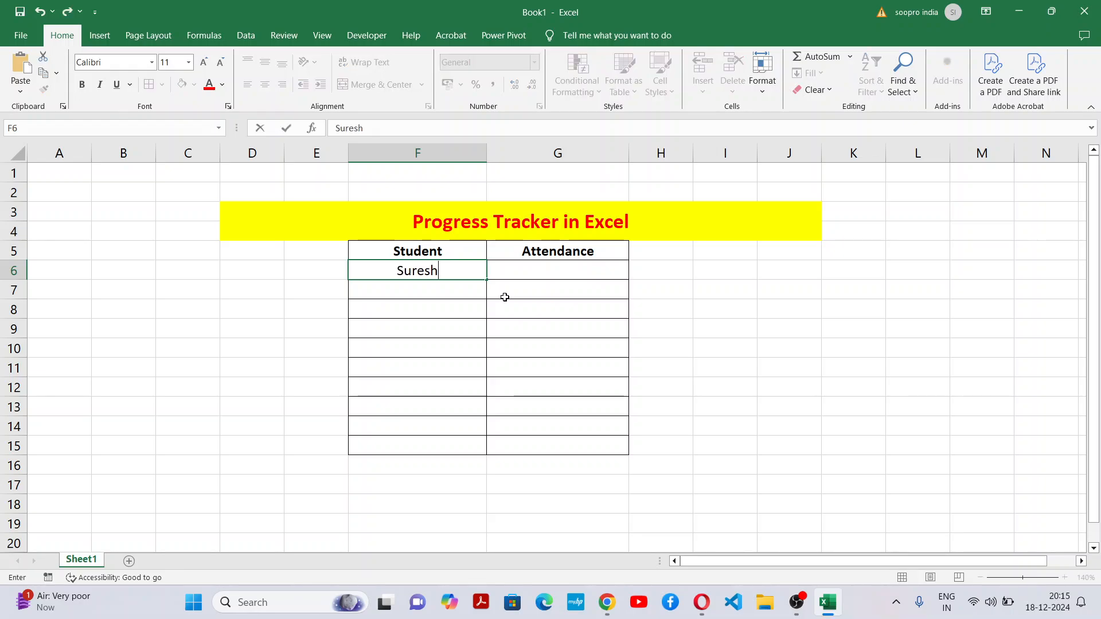
{"action": "key", "text": "Return"}
{"action": "type", "text": "Gopi"}
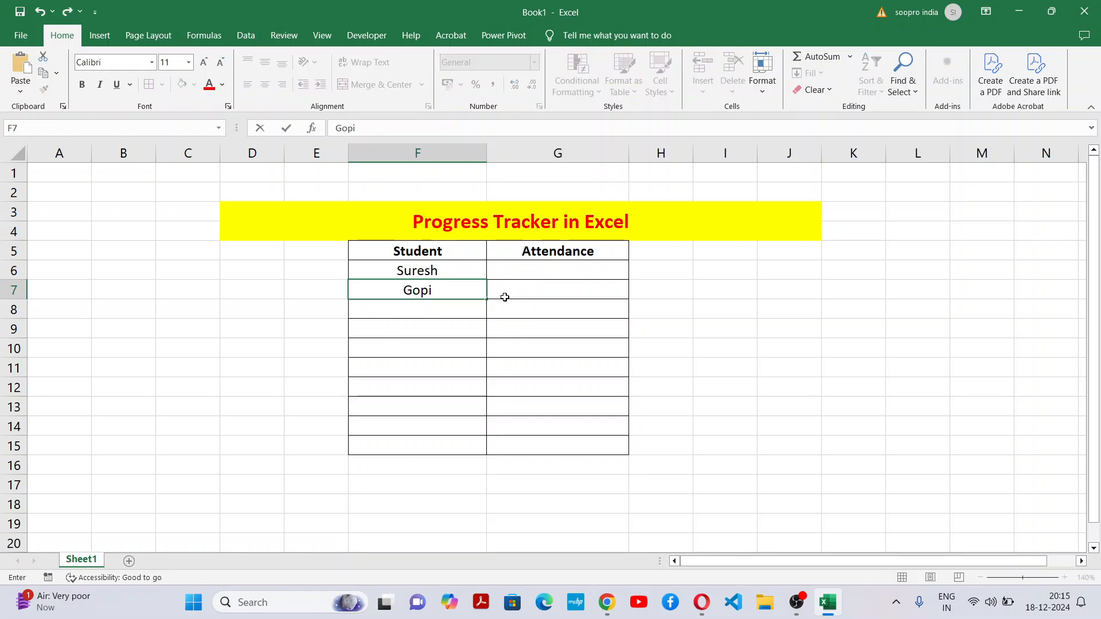
{"action": "key", "text": "Return"}
{"action": "type", "text": "Raju"}
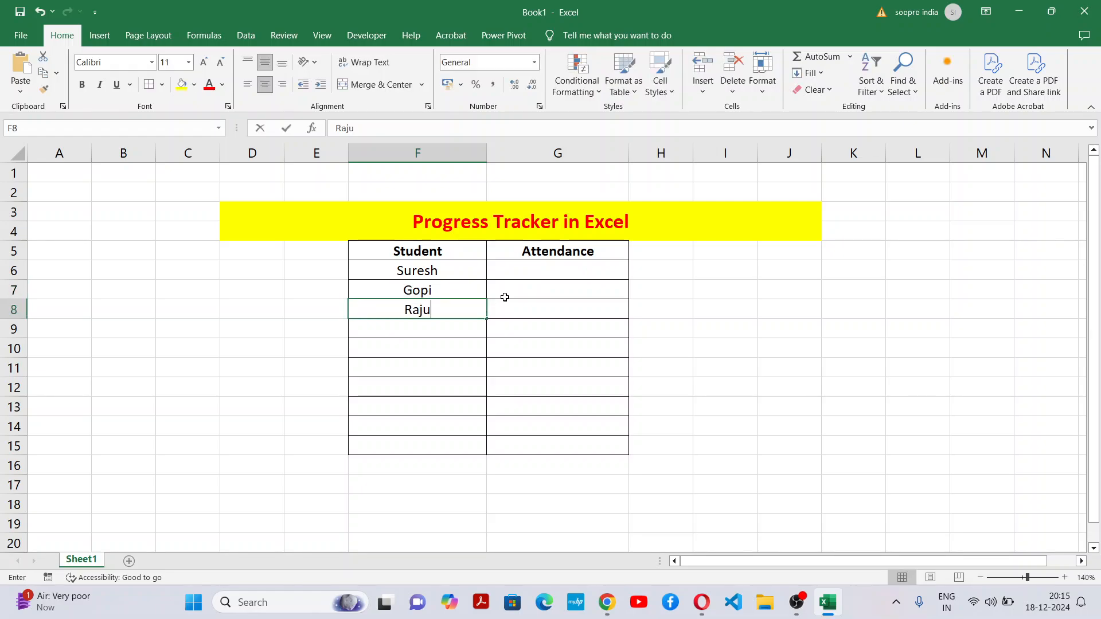
{"action": "key", "text": "Return"}
{"action": "type", "text": "Ritesh"}
{"action": "key", "text": "Return"}
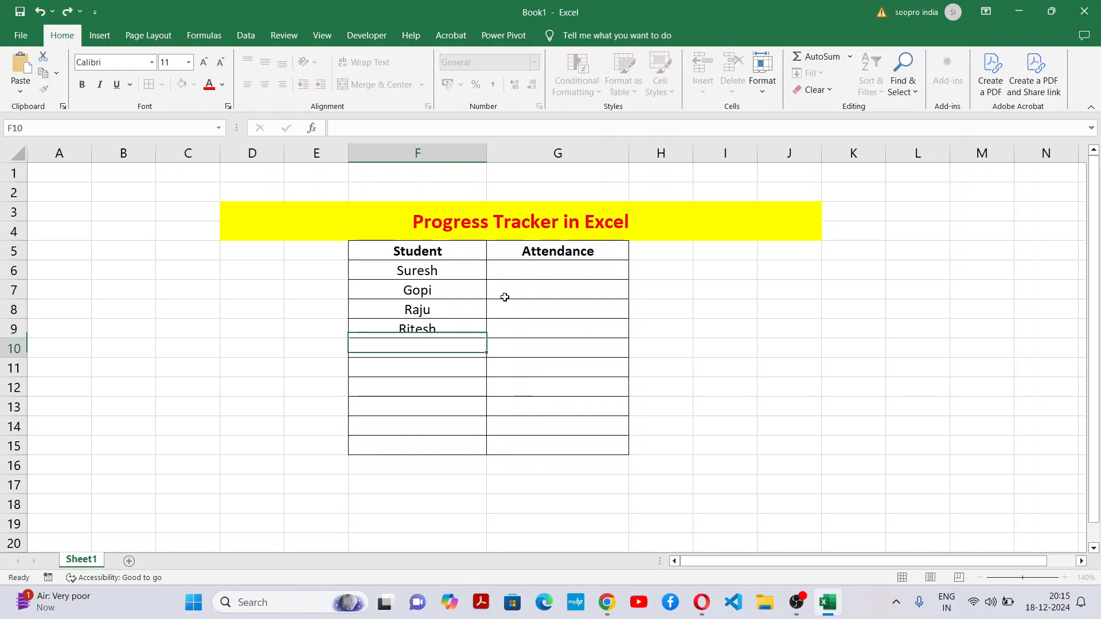
{"action": "type", "text": "Rina"}
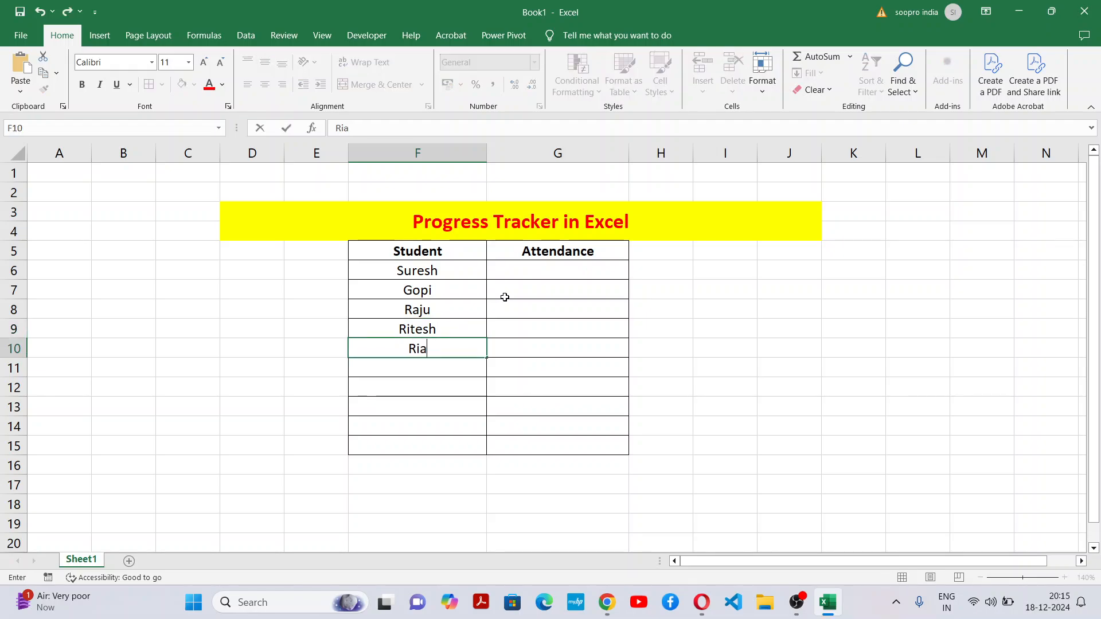
{"action": "key", "text": "Return"}
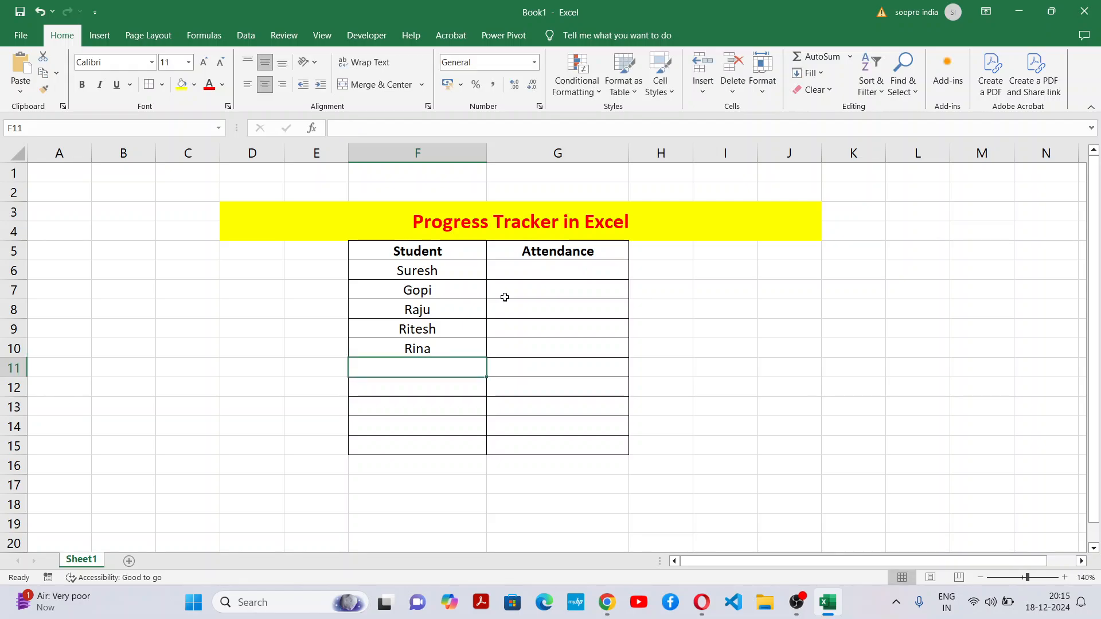
Complete the Student column by entering five more students' first names in F11:F15
{"action": "type", "text": "Puja"}
{"action": "key", "text": "Return"}
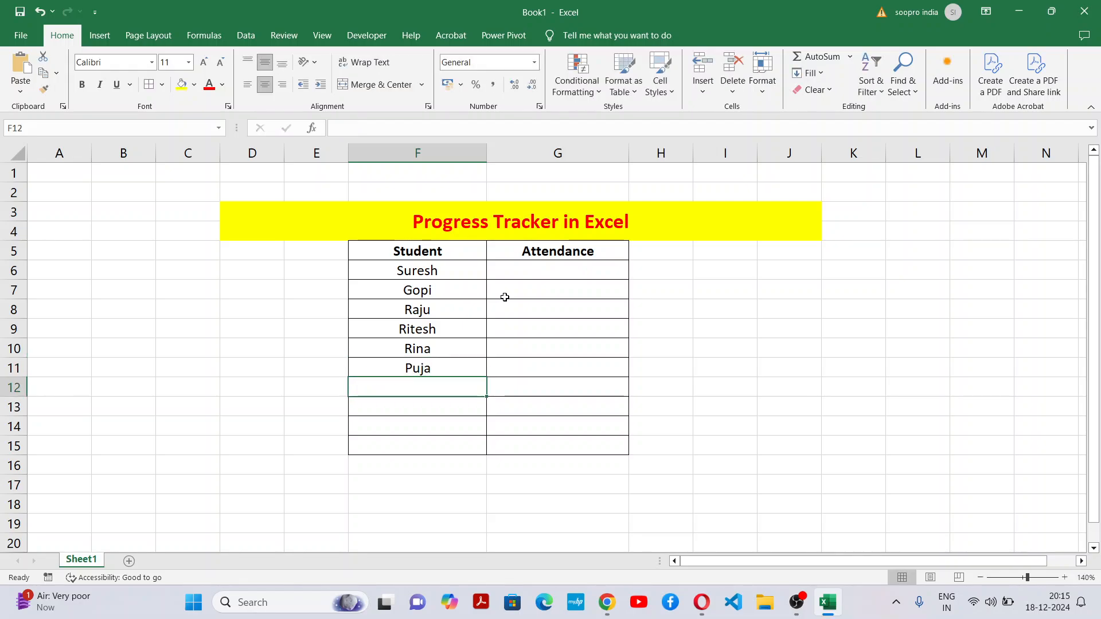
{"action": "type", "text": "M"}
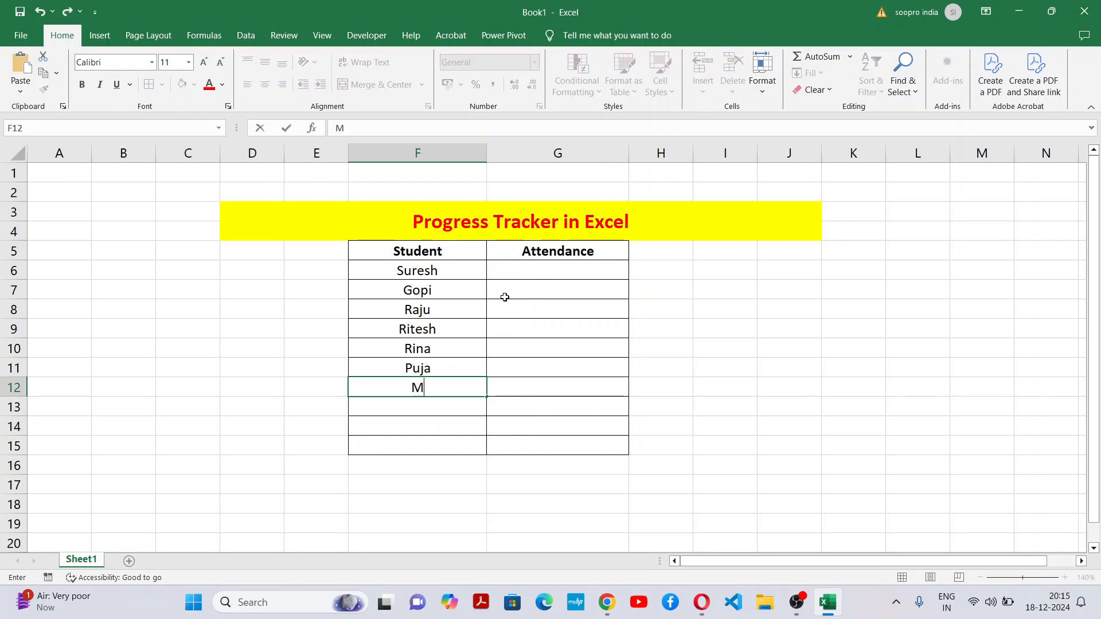
{"action": "type", "text": "una"}
{"action": "key", "text": "Return"}
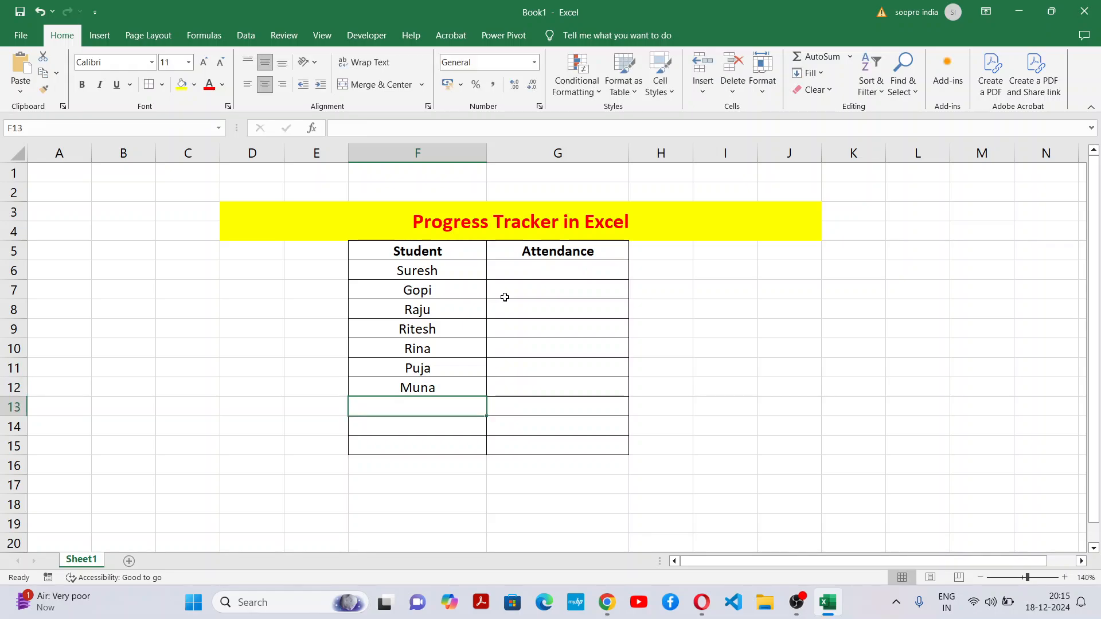
{"action": "type", "text": "Reshma"}
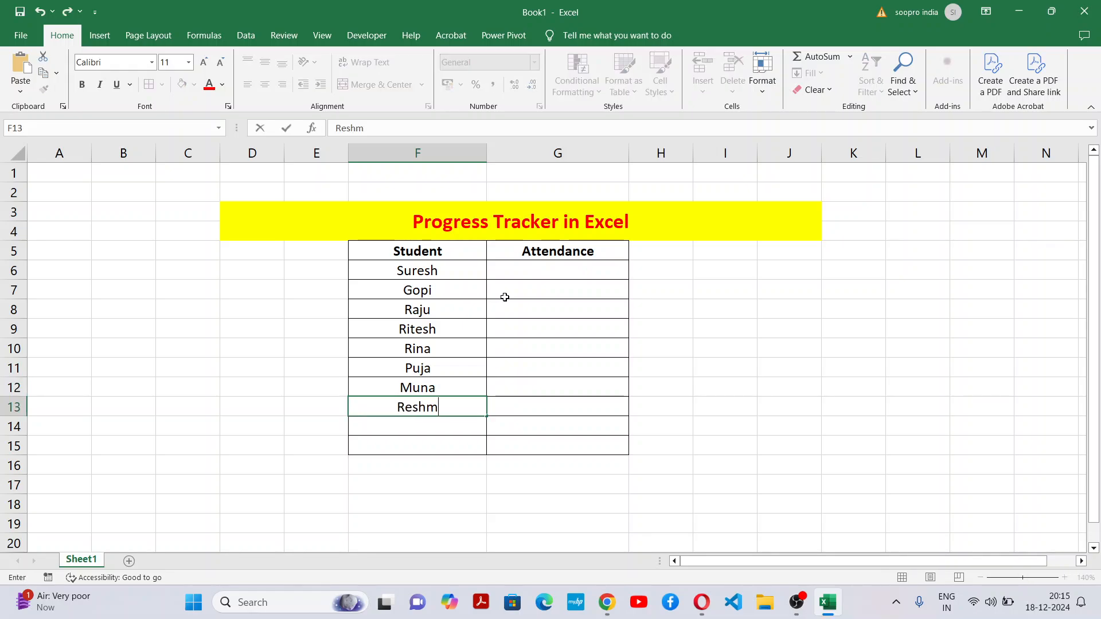
{"action": "key", "text": "Return"}
{"action": "type", "text": "Ra"}
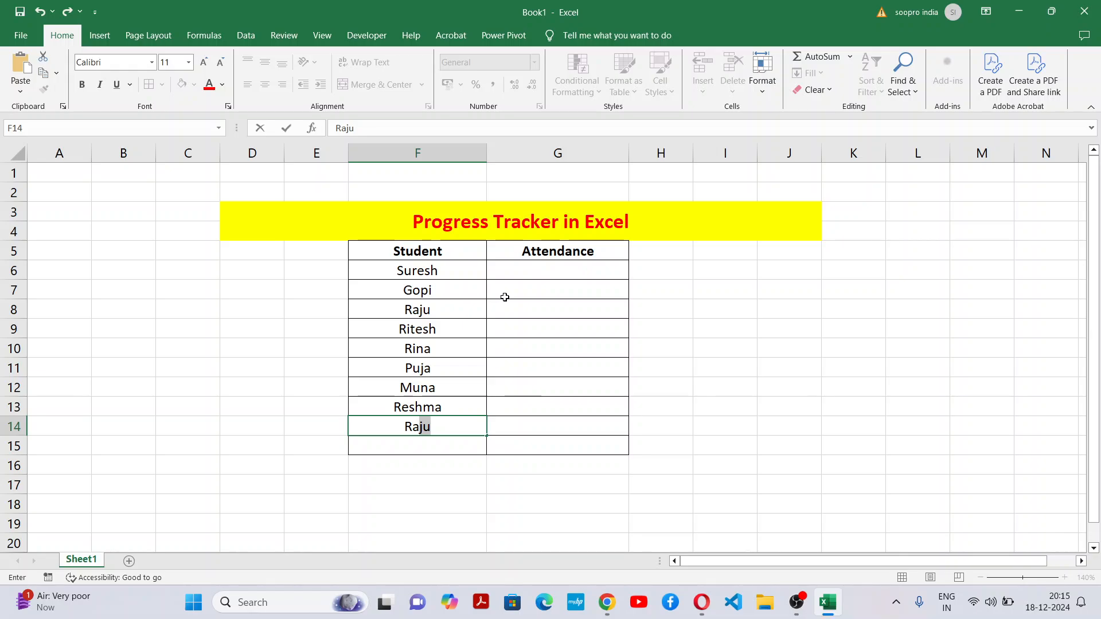
{"action": "type", "text": "jesgh"}
{"action": "key", "text": "BackSpace"}
{"action": "key", "text": "BackSpace"}
{"action": "type", "text": "h"}
{"action": "key", "text": "Return"}
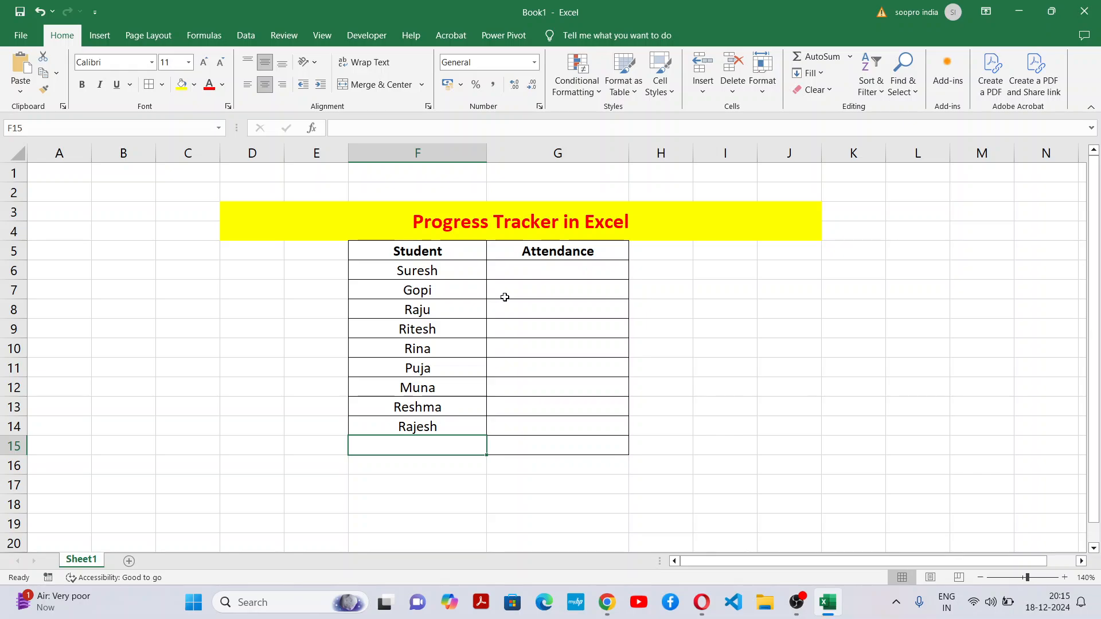
{"action": "type", "text": "Mohan"}
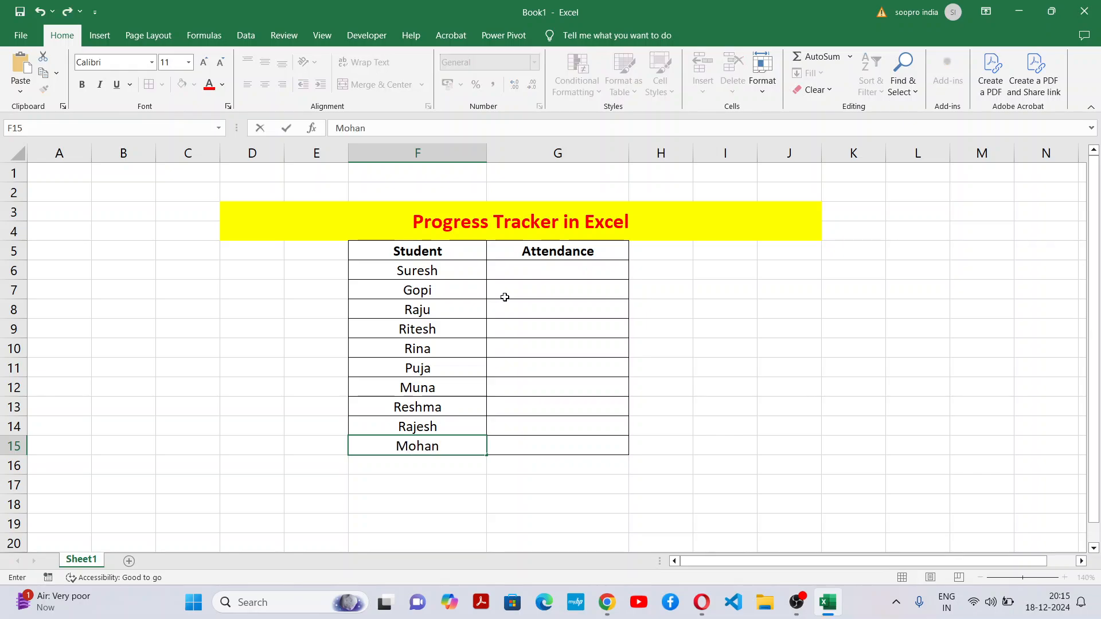
{"action": "left_click", "coordinate": [543, 412]}
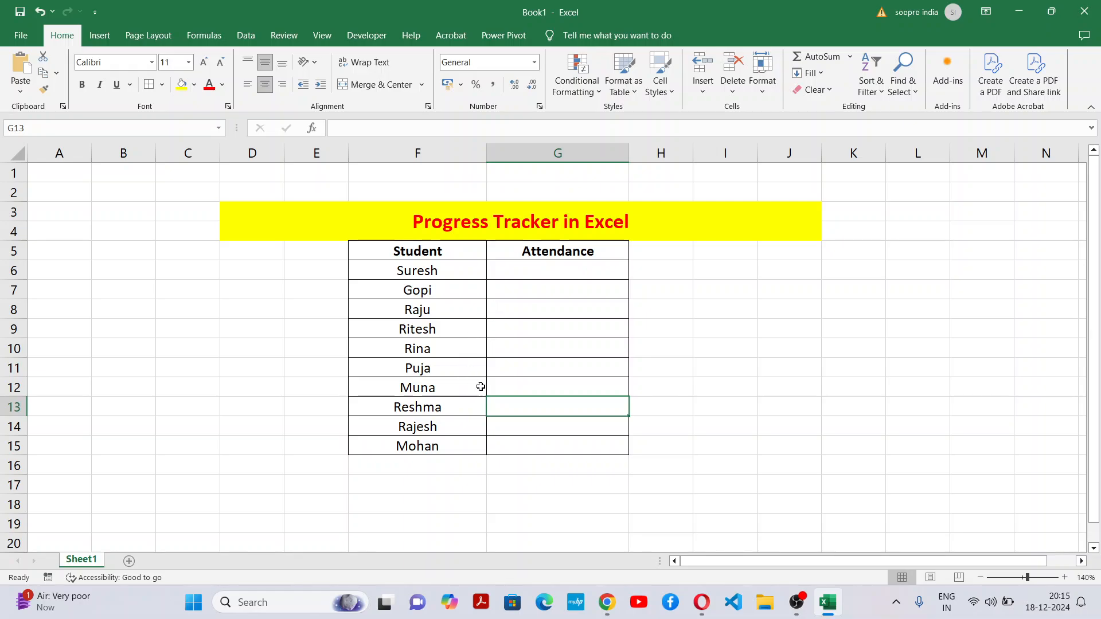
Enter the attendance percentages 70%, 80%, 95%, 78% and 91% in G6:G10
{"action": "left_click", "coordinate": [558, 275]}
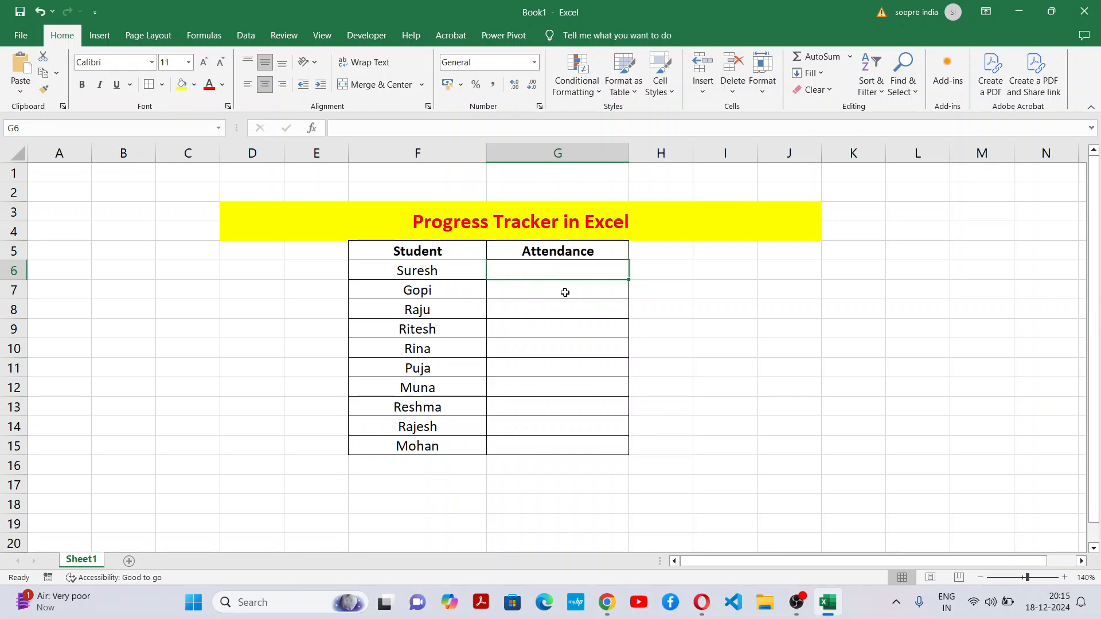
{"action": "type", "text": "7"}
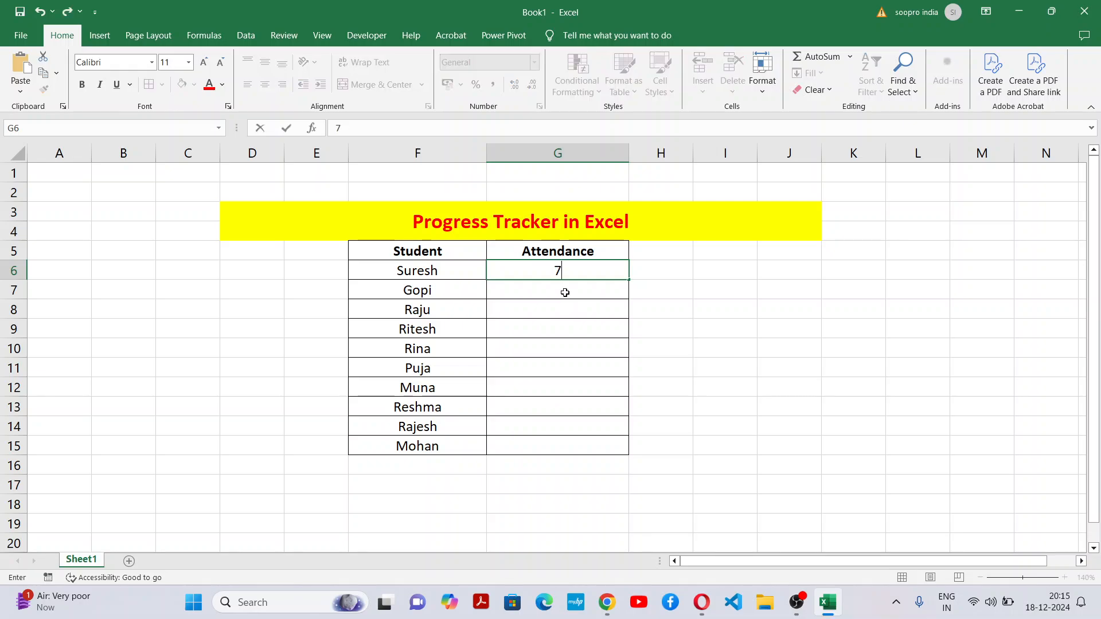
{"action": "type", "text": "0%"}
{"action": "key", "text": "Return"}
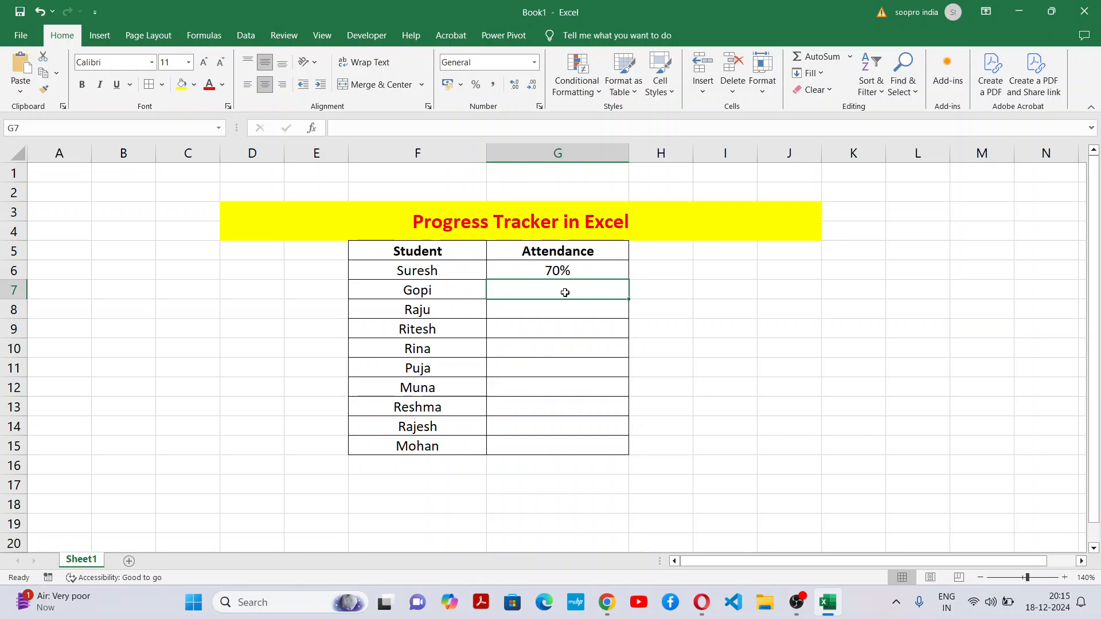
{"action": "type", "text": "80%"}
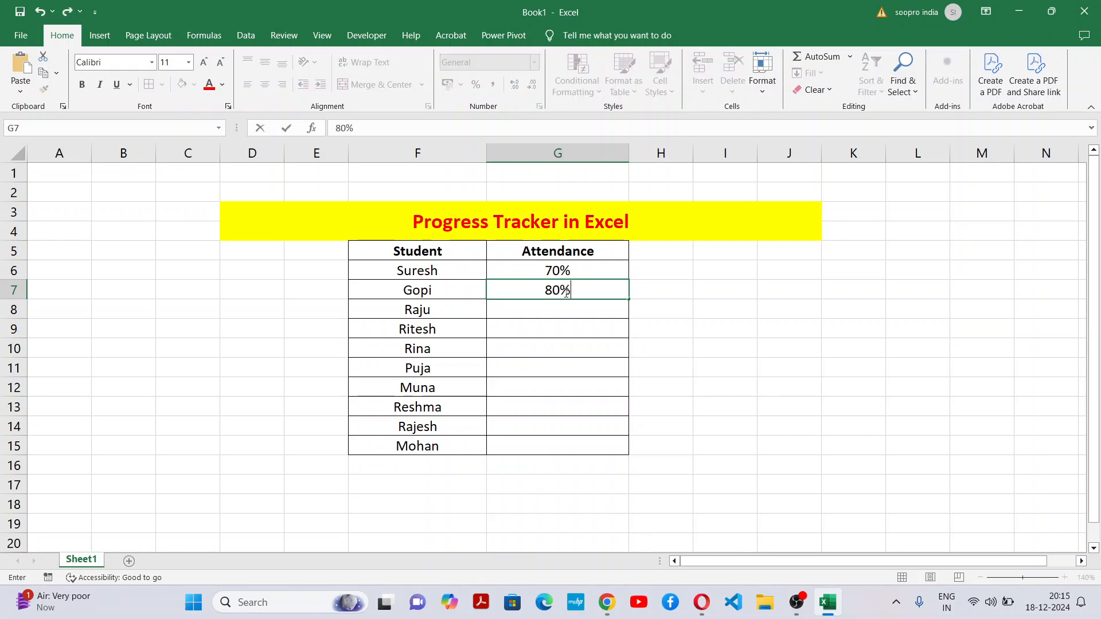
{"action": "key", "text": "Return"}
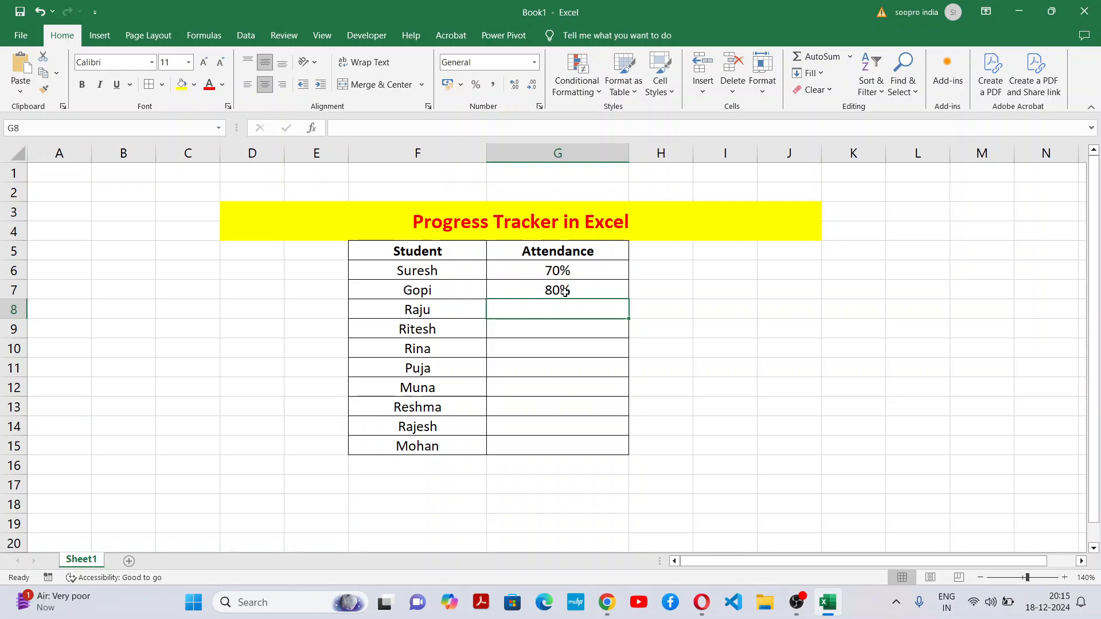
{"action": "type", "text": "95%"}
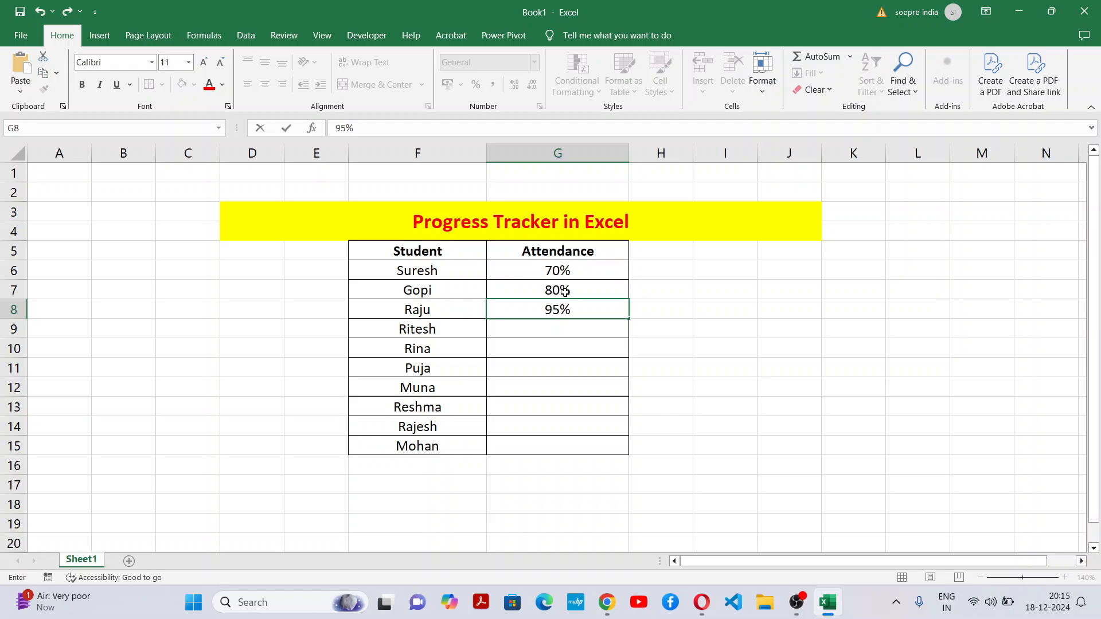
{"action": "key", "text": "Return"}
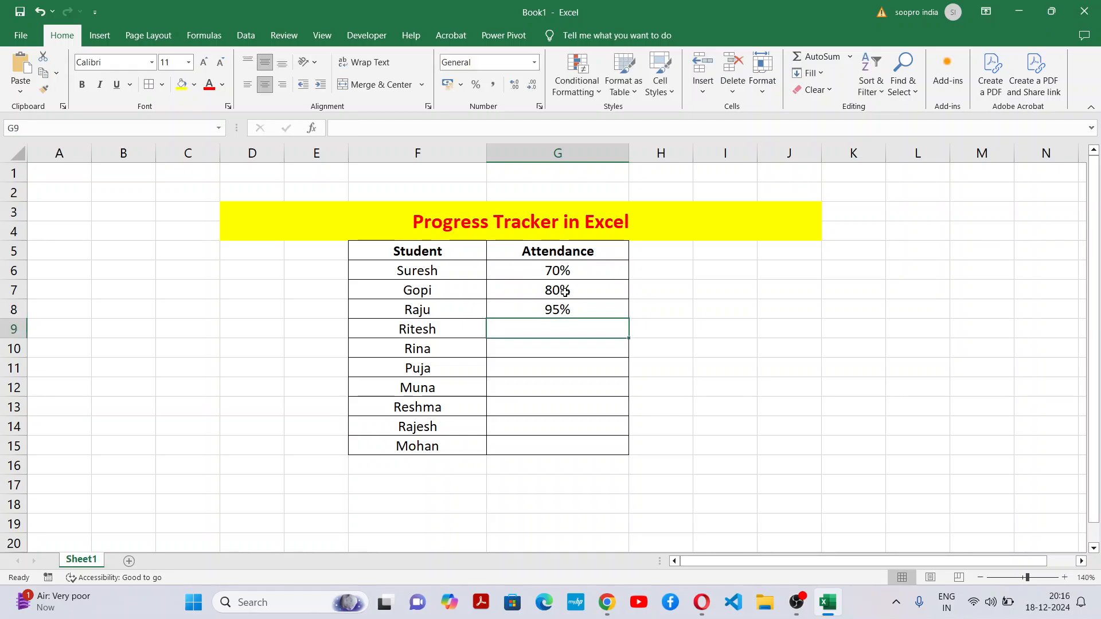
{"action": "type", "text": "78"}
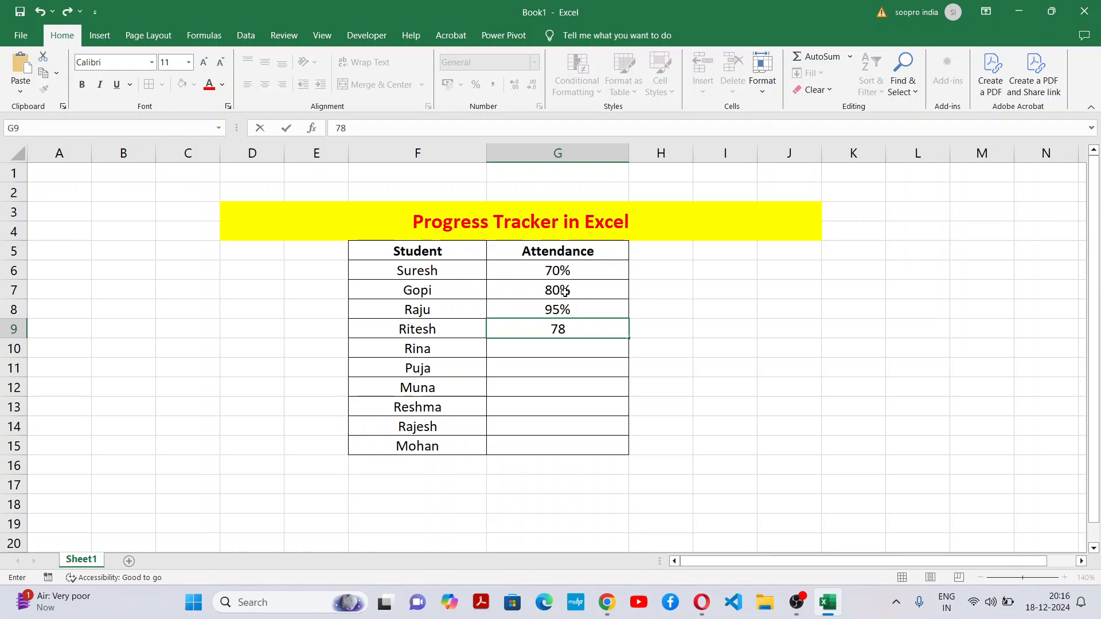
{"action": "type", "text": "%"}
{"action": "key", "text": "Return"}
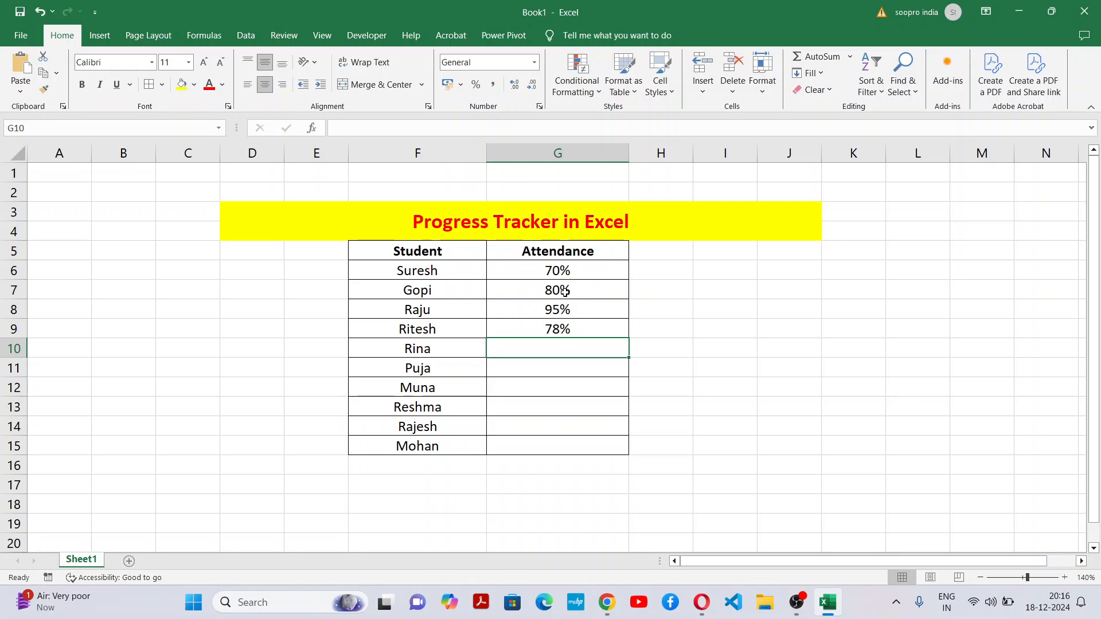
{"action": "type", "text": "91"}
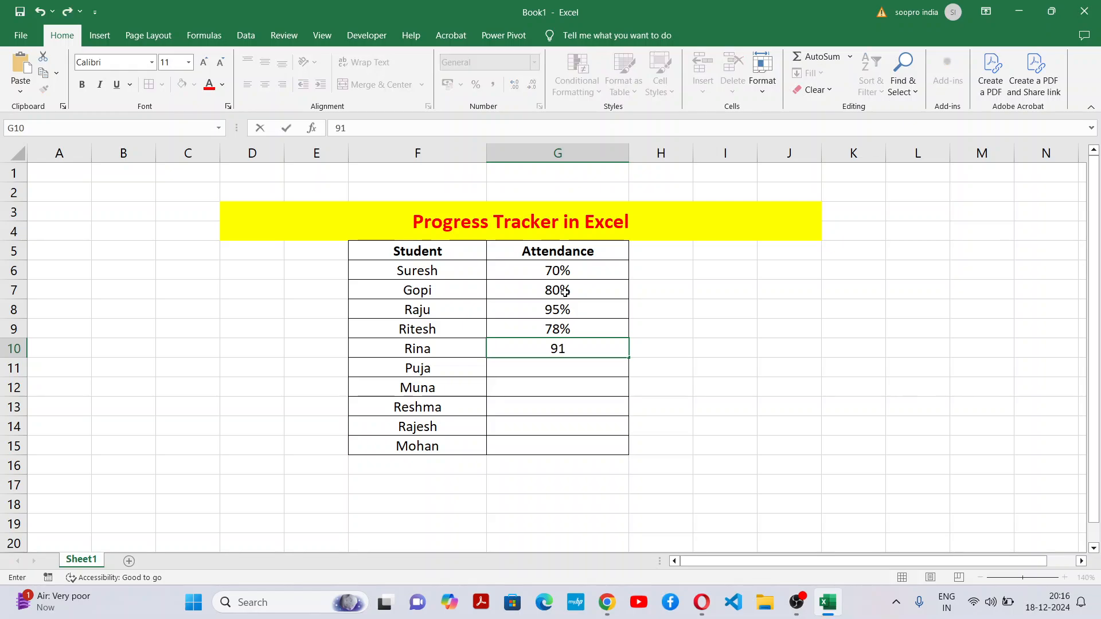
{"action": "type", "text": "%"}
{"action": "key", "text": "Return"}
Enter the attendance percentages 59%, 67%, 75%, 78% and 91% in G11:G15
{"action": "type", "text": "5"}
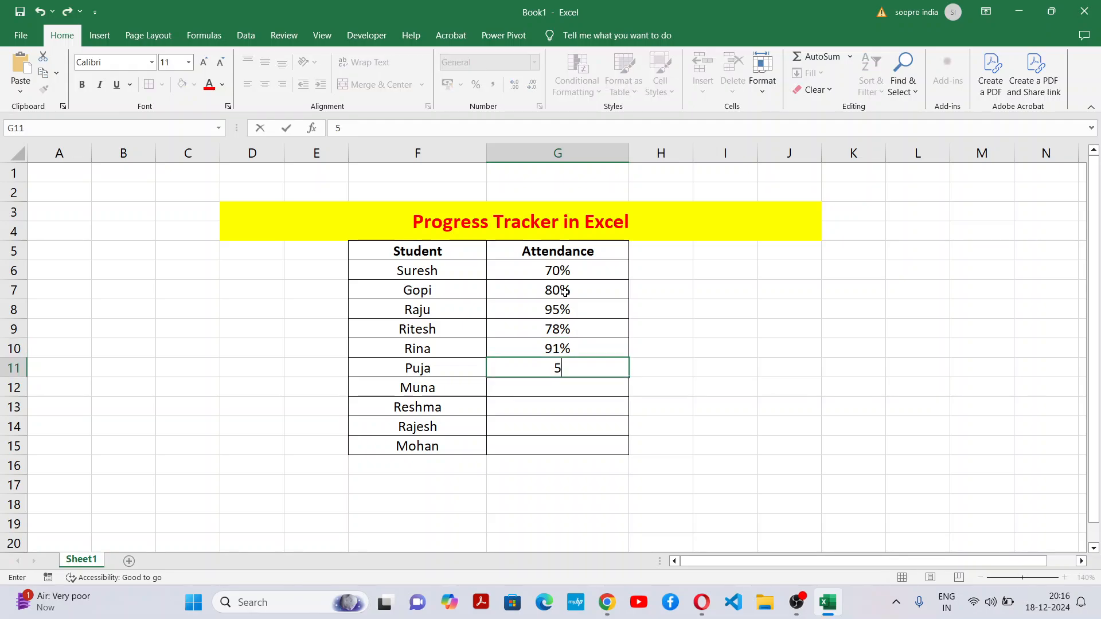
{"action": "type", "text": "9%"}
{"action": "key", "text": "Return"}
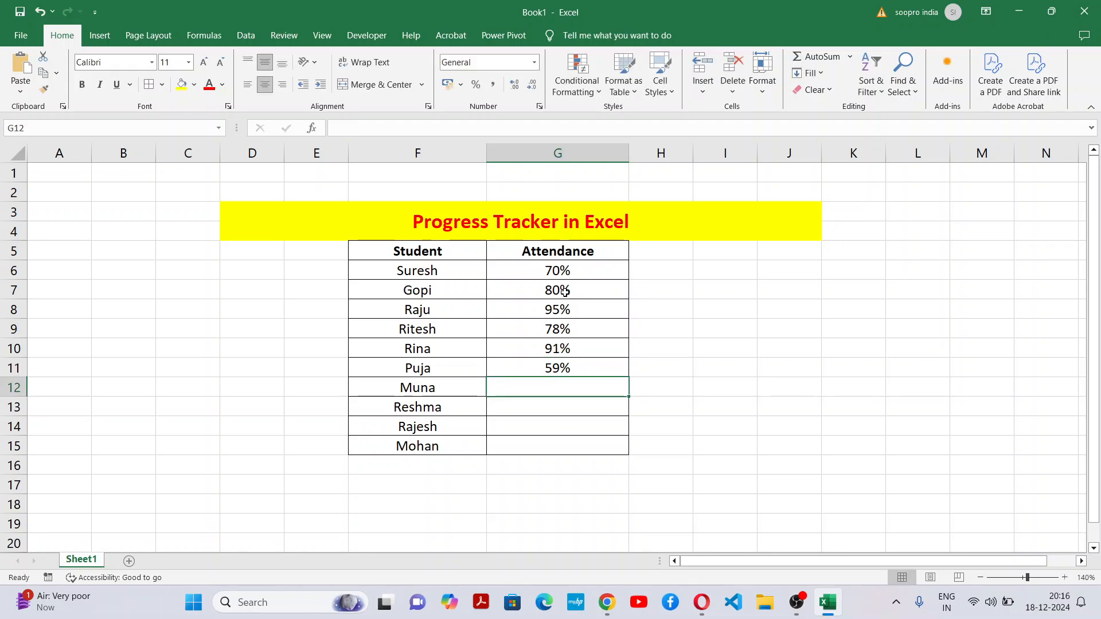
{"action": "type", "text": "67%"}
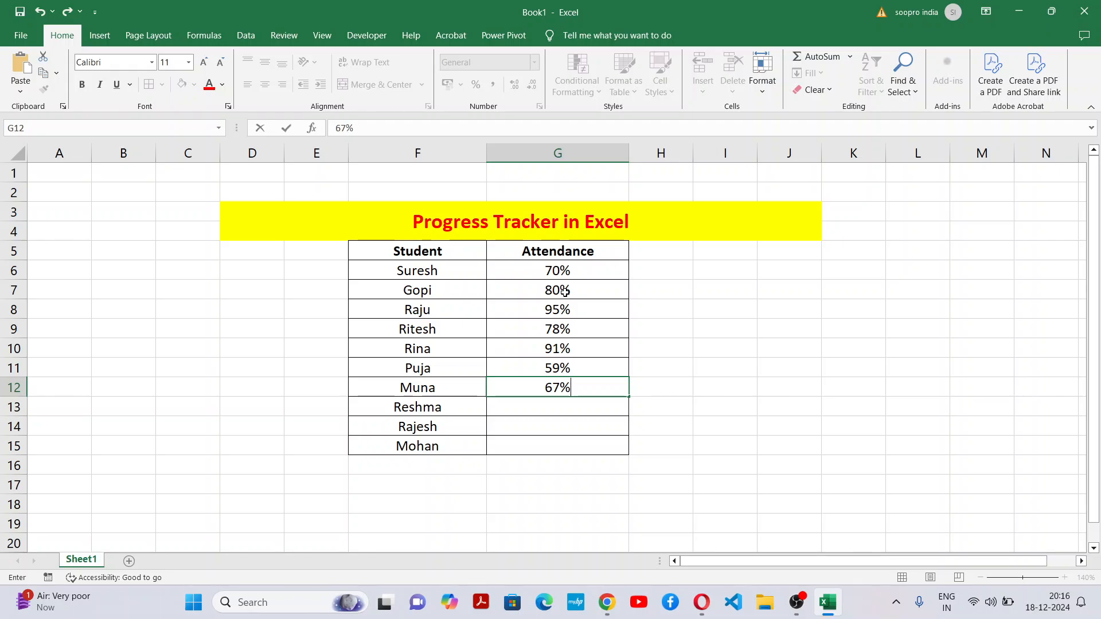
{"action": "key", "text": "Return"}
{"action": "type", "text": "75%"}
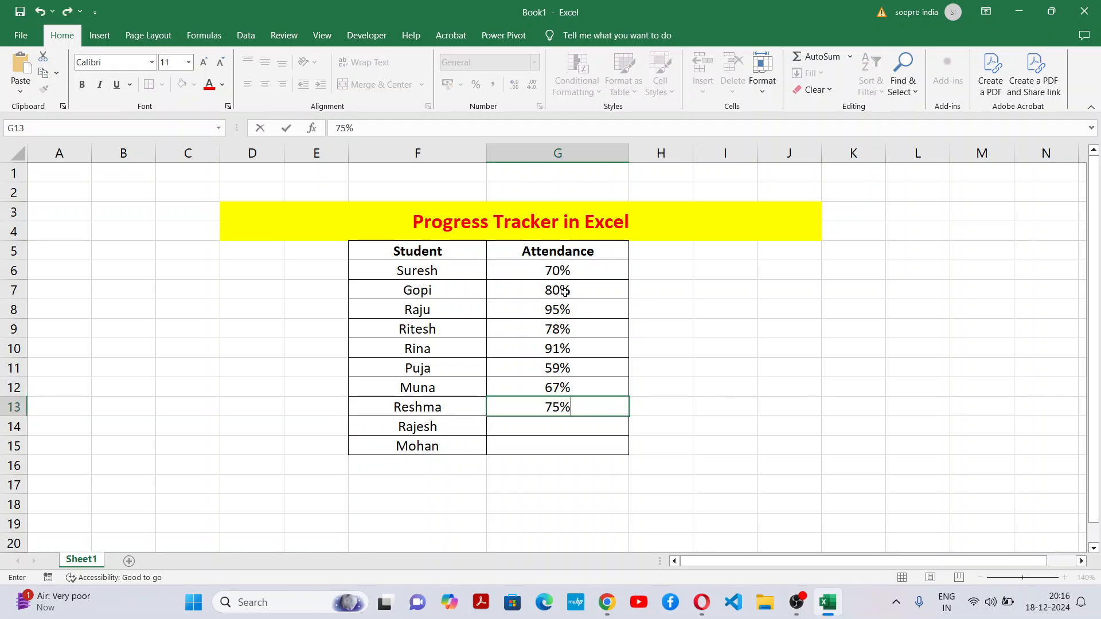
{"action": "key", "text": "Return"}
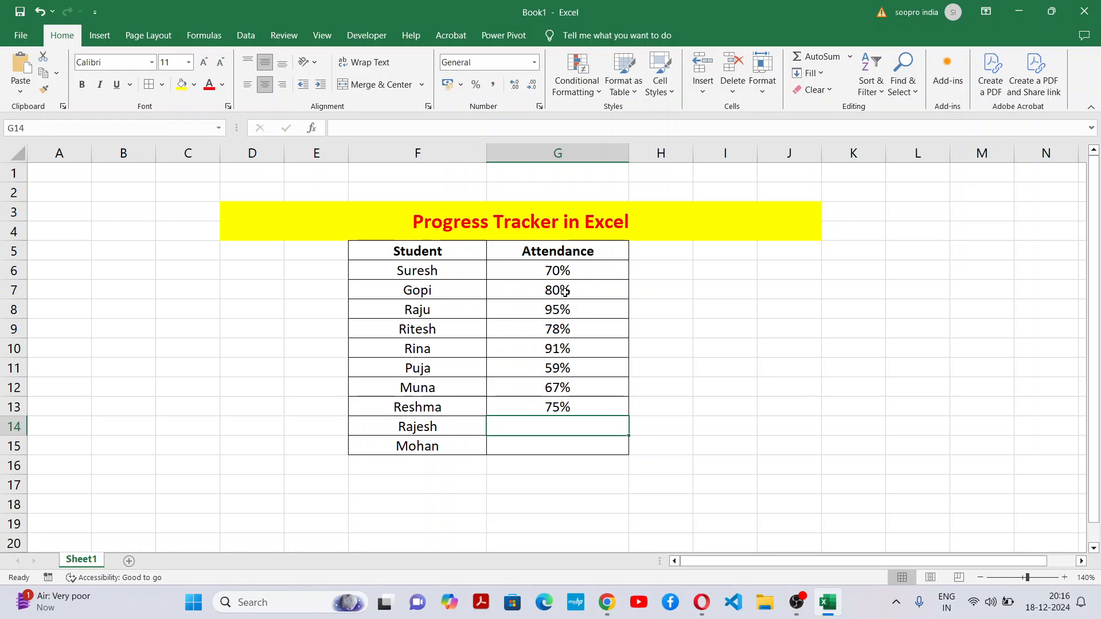
{"action": "type", "text": "70"}
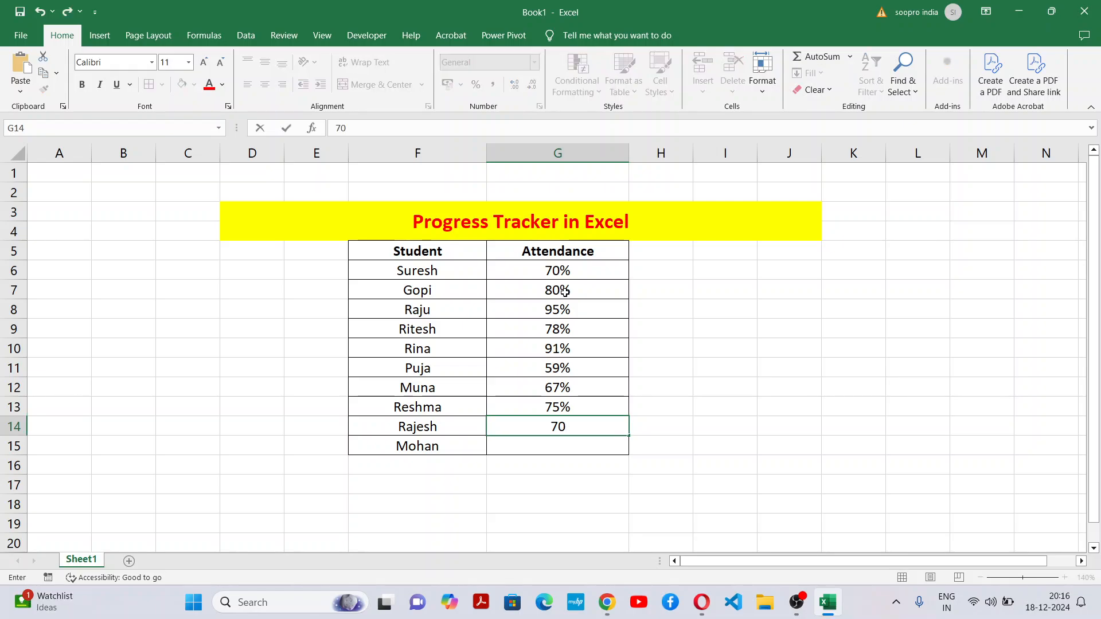
{"action": "key", "text": "BackSpace"}
{"action": "type", "text": "8%"}
{"action": "key", "text": "Return"}
{"action": "type", "text": "91%"}
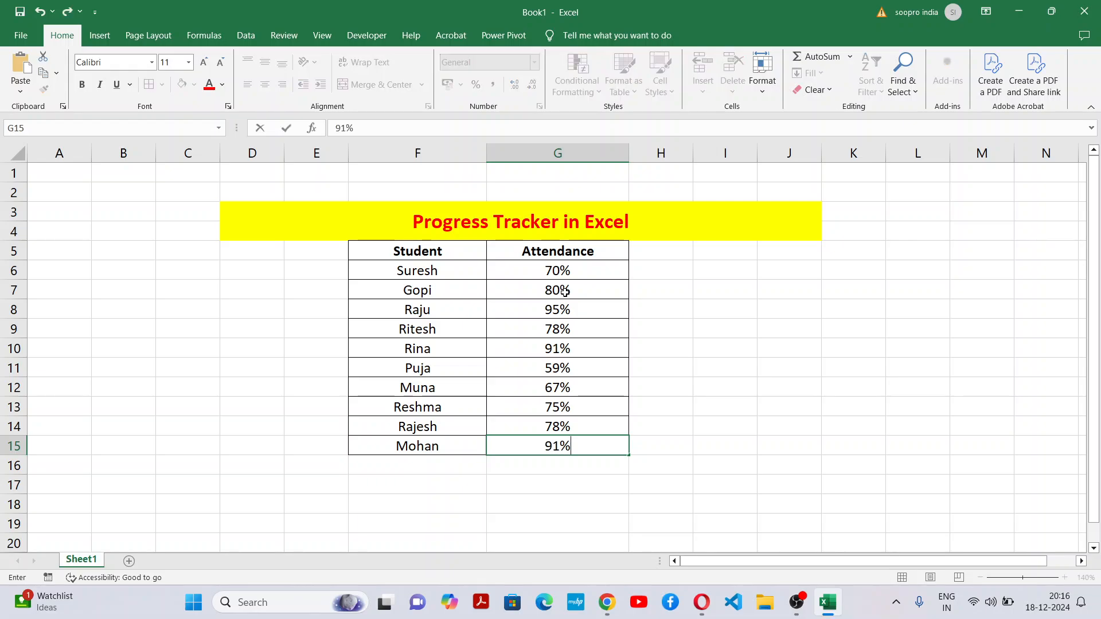
{"action": "left_click", "coordinate": [682, 407]}
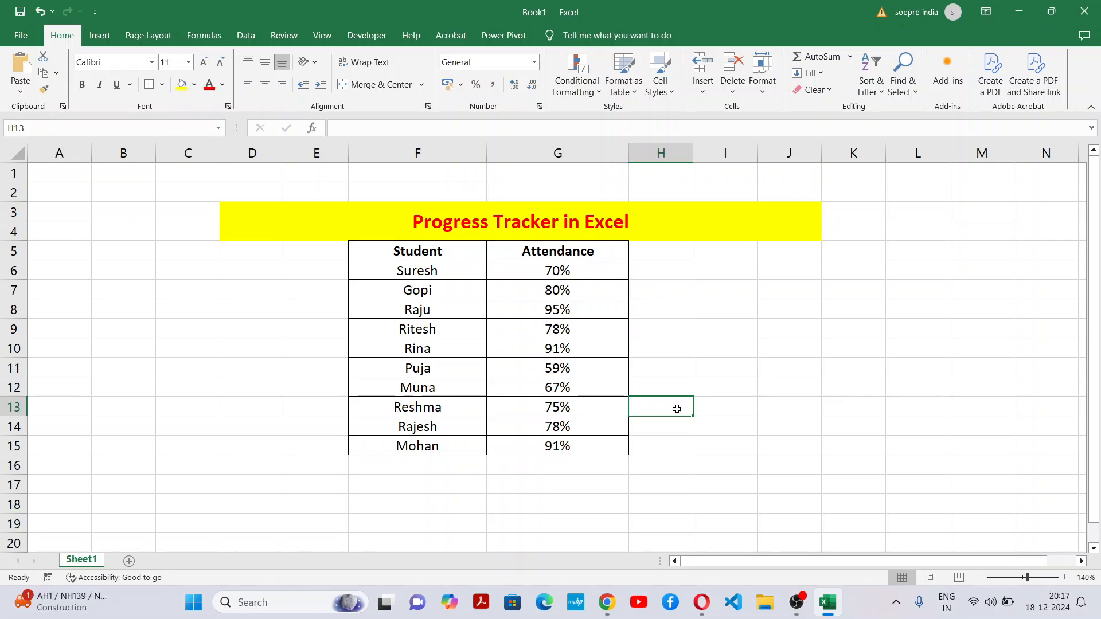
{"action": "left_click", "coordinate": [801, 349]}
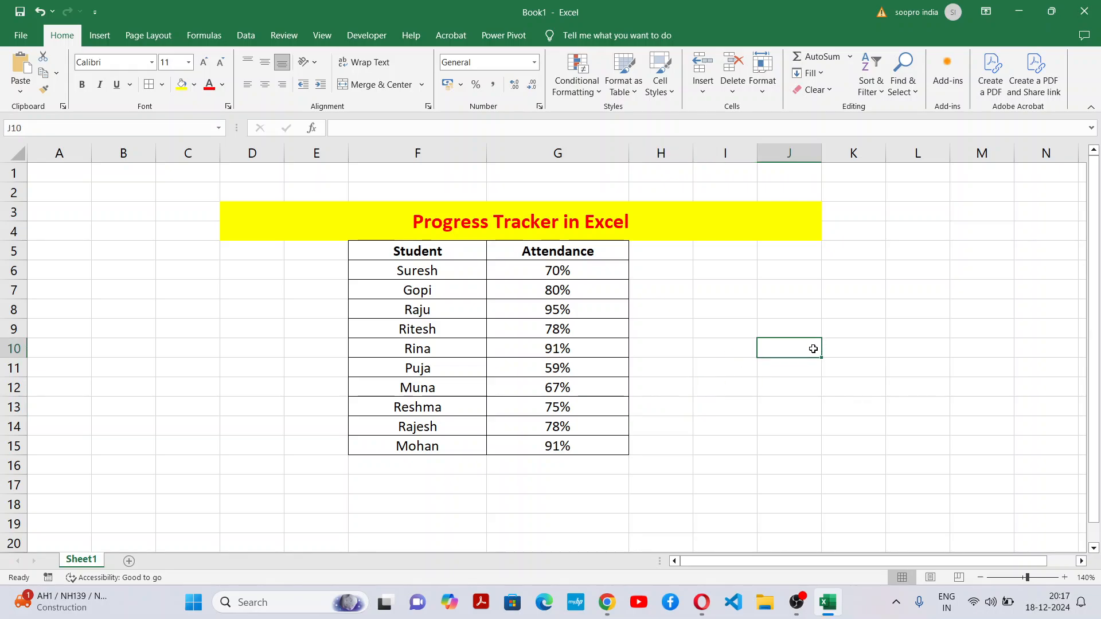
{"action": "left_click_drag", "start_coordinate": [557, 271], "coordinate": [561, 447]}
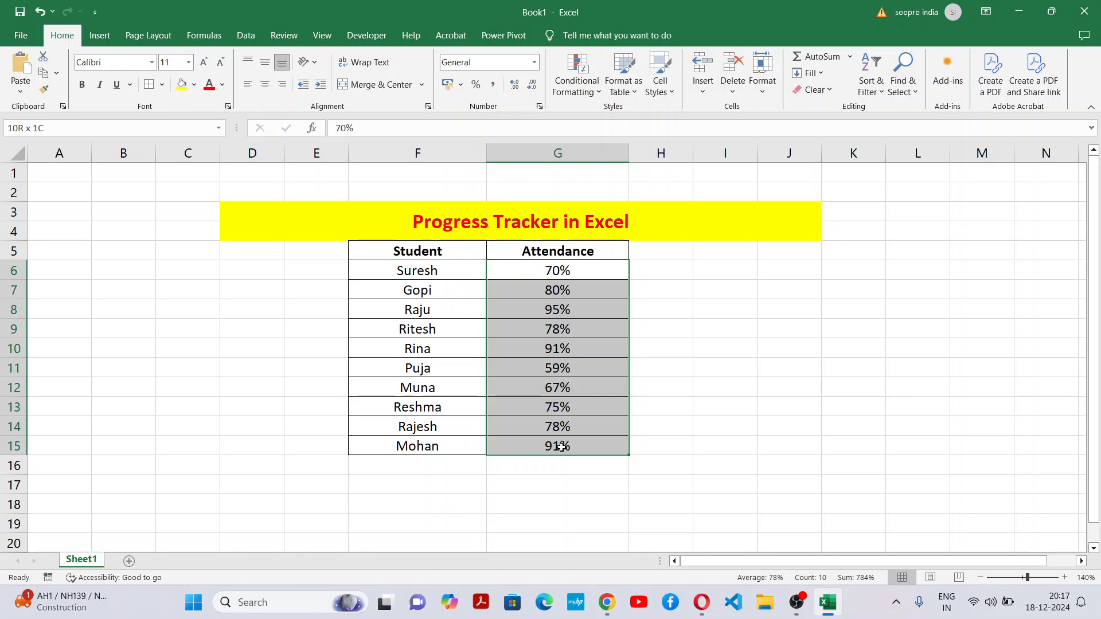
{"action": "left_click_drag", "start_coordinate": [561, 446], "coordinate": [561, 447]}
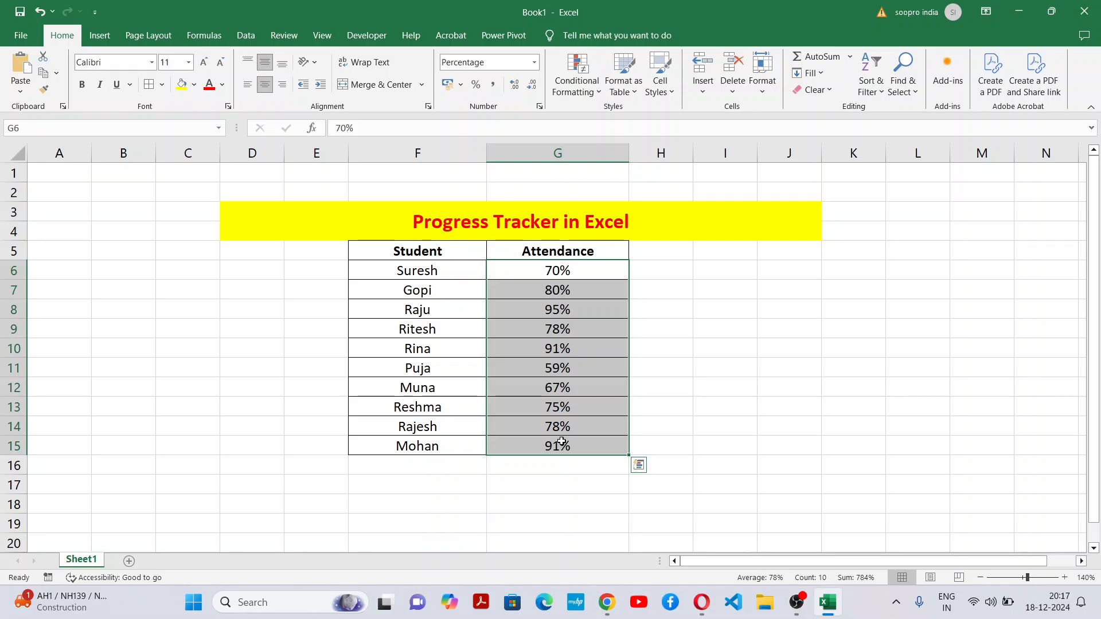
{"action": "left_click", "coordinate": [597, 91]}
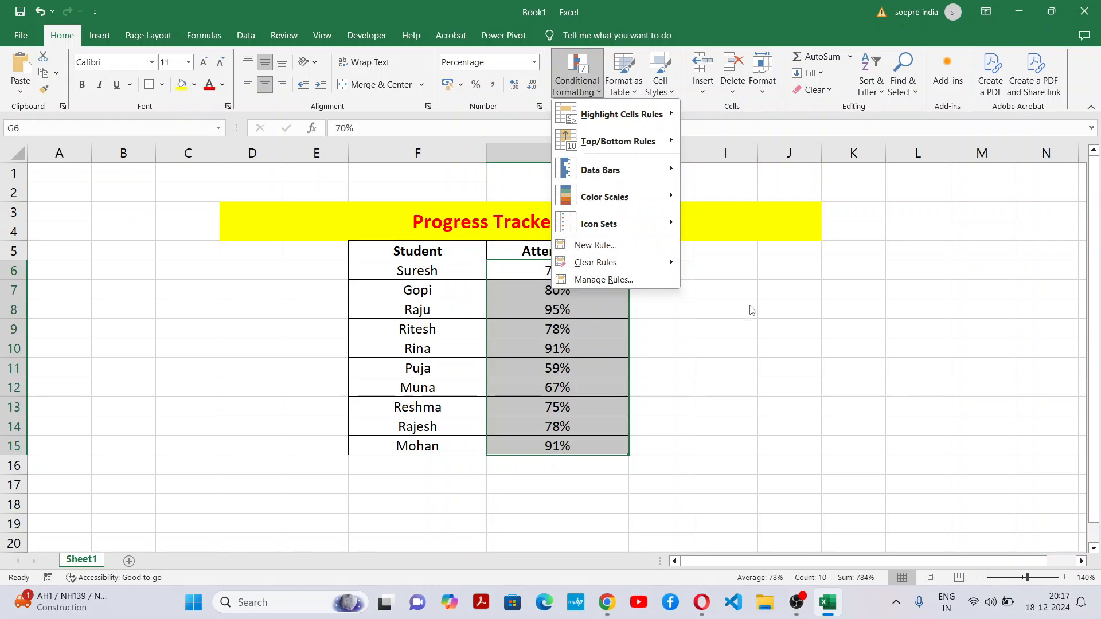
{"action": "left_click", "coordinate": [750, 308]}
{"action": "left_click", "coordinate": [858, 350]}
Start a new conditional formatting rule for the attendance cells G6:G15 with the Data Bar format style
{"action": "left_click_drag", "start_coordinate": [580, 271], "coordinate": [580, 447]}
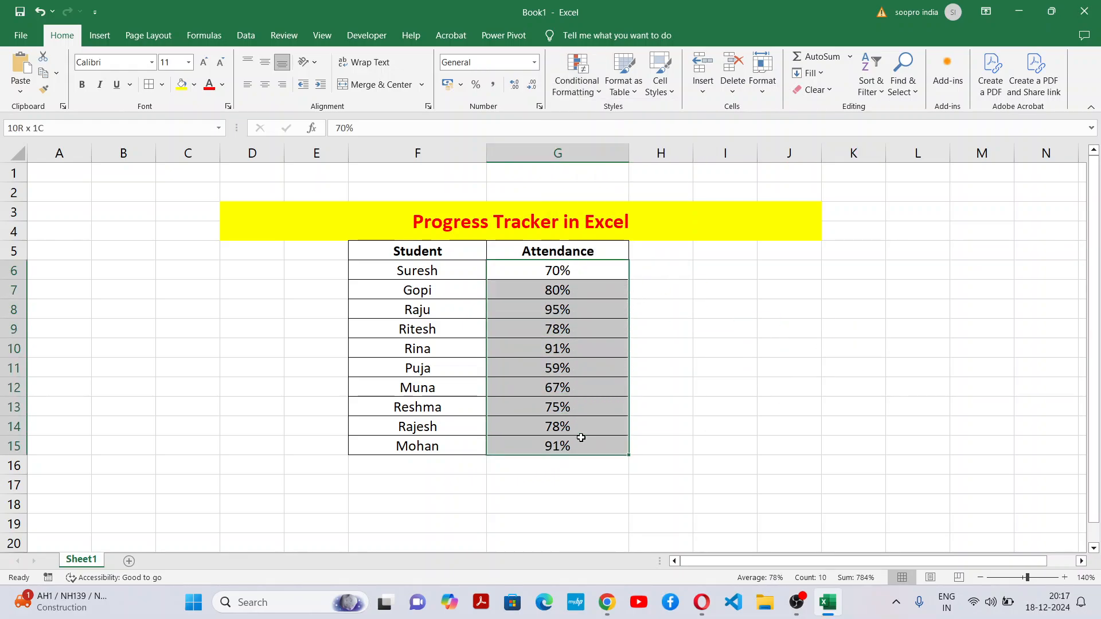
{"action": "left_click", "coordinate": [578, 87]}
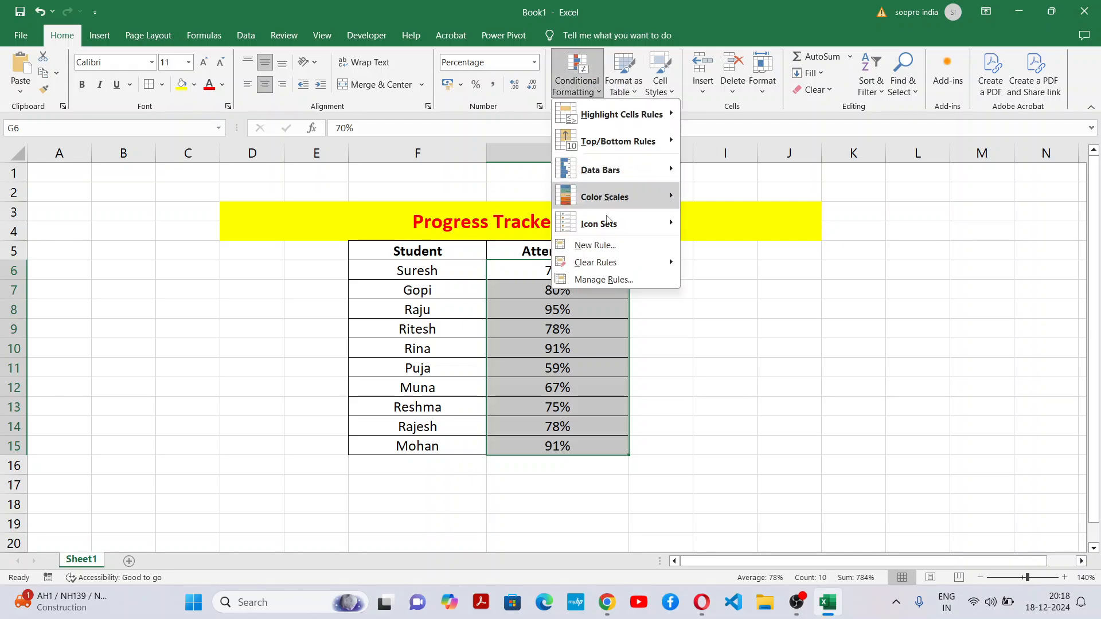
{"action": "left_click", "coordinate": [612, 248]}
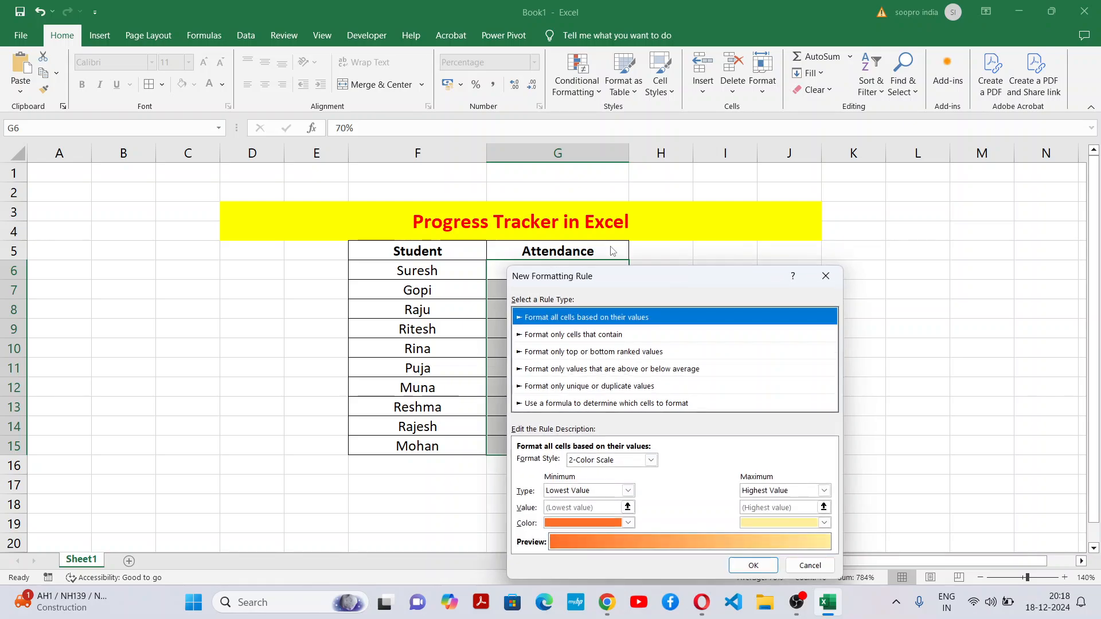
{"action": "left_click_drag", "start_coordinate": [653, 281], "coordinate": [790, 193]}
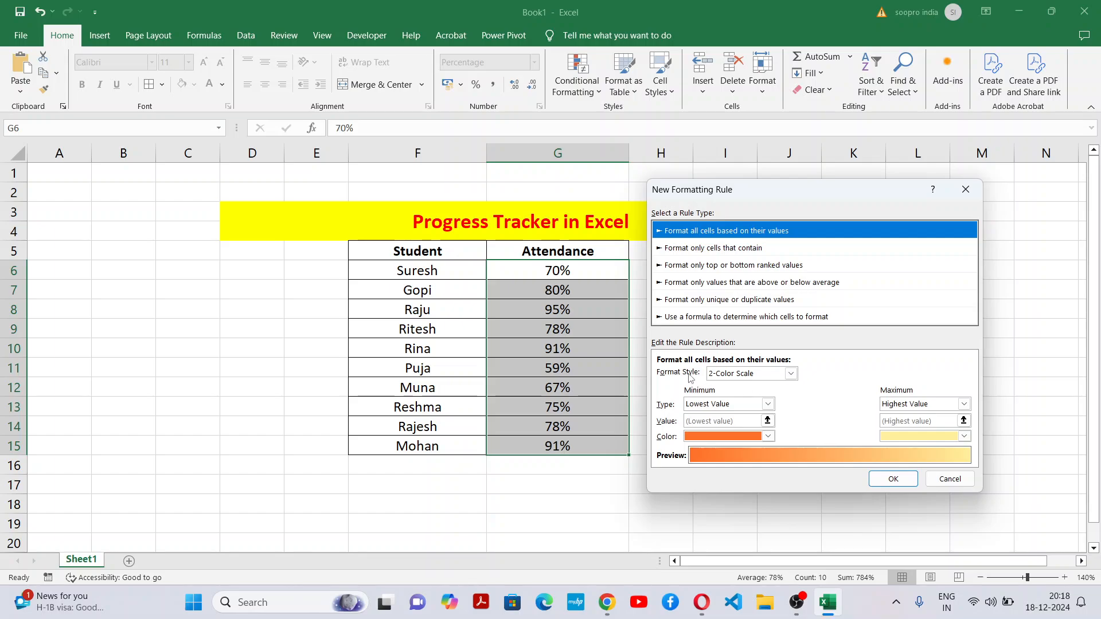
{"action": "left_click", "coordinate": [790, 374]}
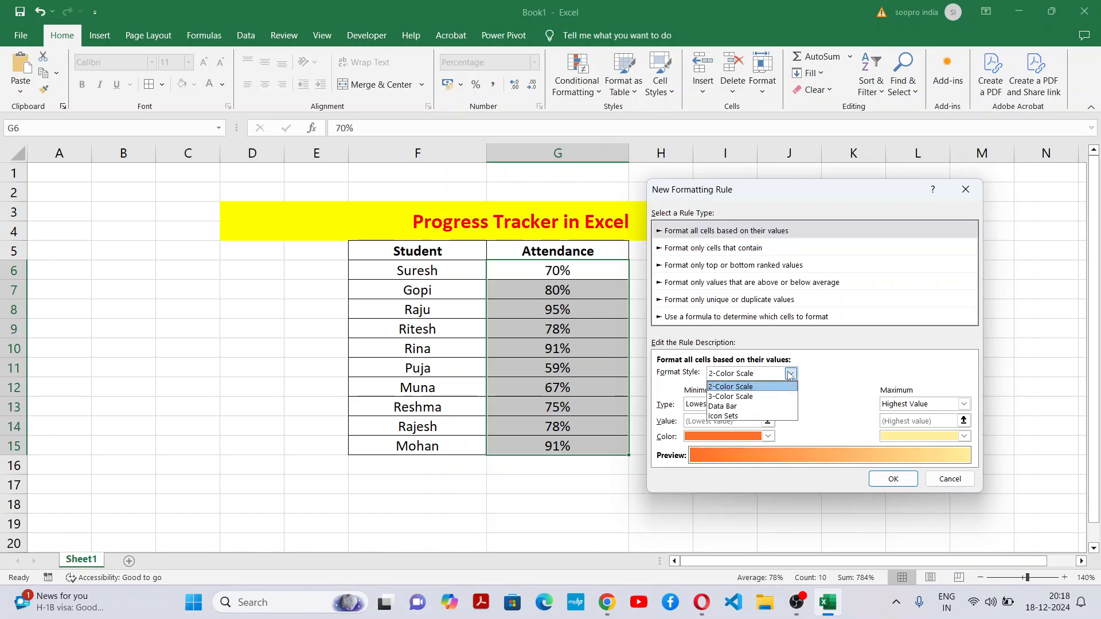
{"action": "left_click", "coordinate": [740, 407]}
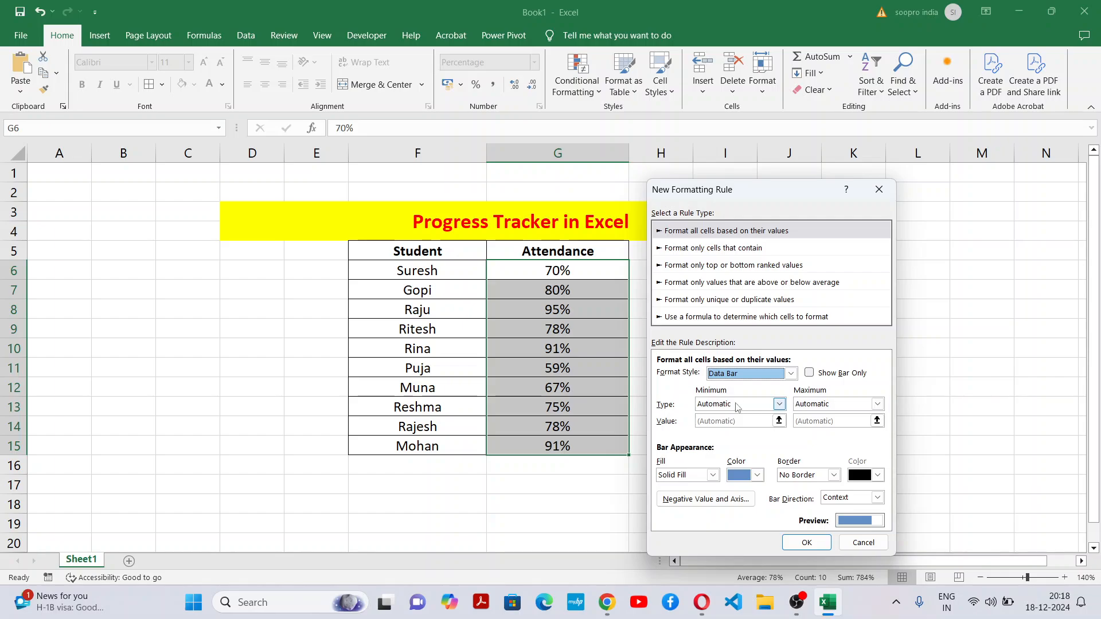
Switch to the Google Meet call, admit the waiting participant, and return to the formatting rule in Excel
{"action": "key", "text": "alt+Tab"}
{"action": "key", "text": "alt+Tab"}
{"action": "key", "text": "alt+Tab"}
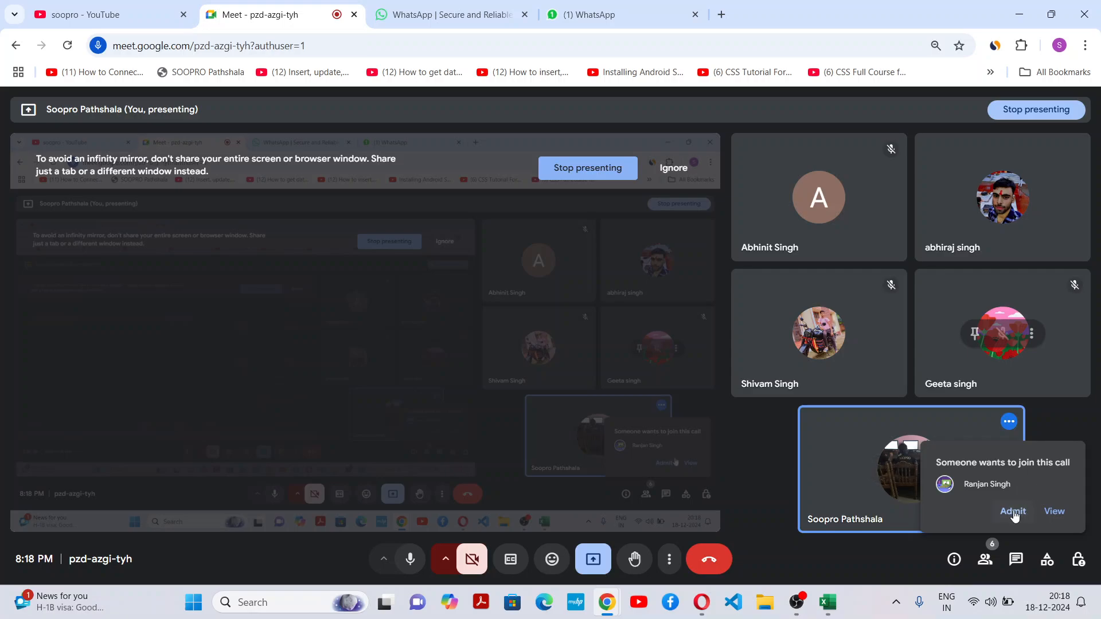
{"action": "left_click", "coordinate": [1011, 512]}
{"action": "key", "text": "alt+Tab"}
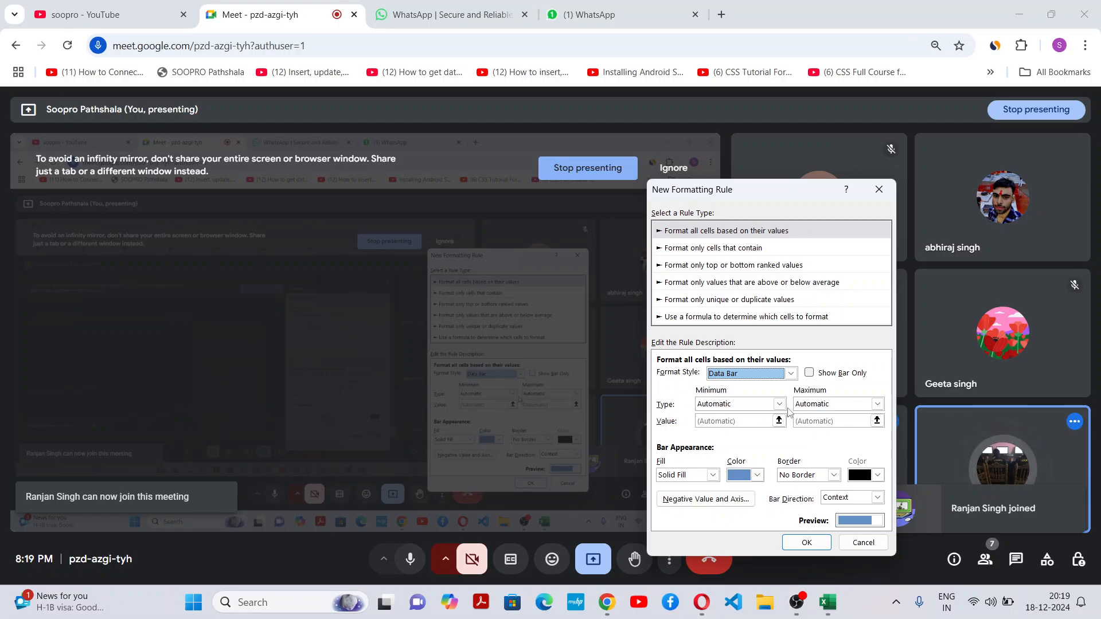
{"action": "key", "text": "alt+Tab"}
{"action": "key", "text": "Tab"}
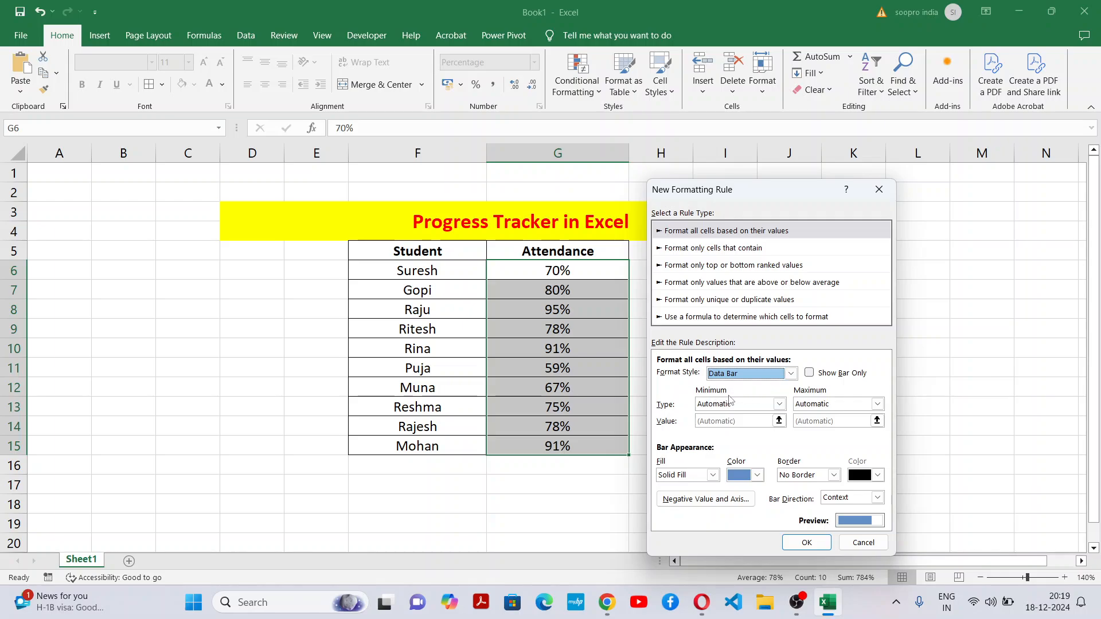
Set the data bar's minimum and maximum types to Number, with a minimum of 0 and a maximum of 1
{"action": "left_click", "coordinate": [779, 404]}
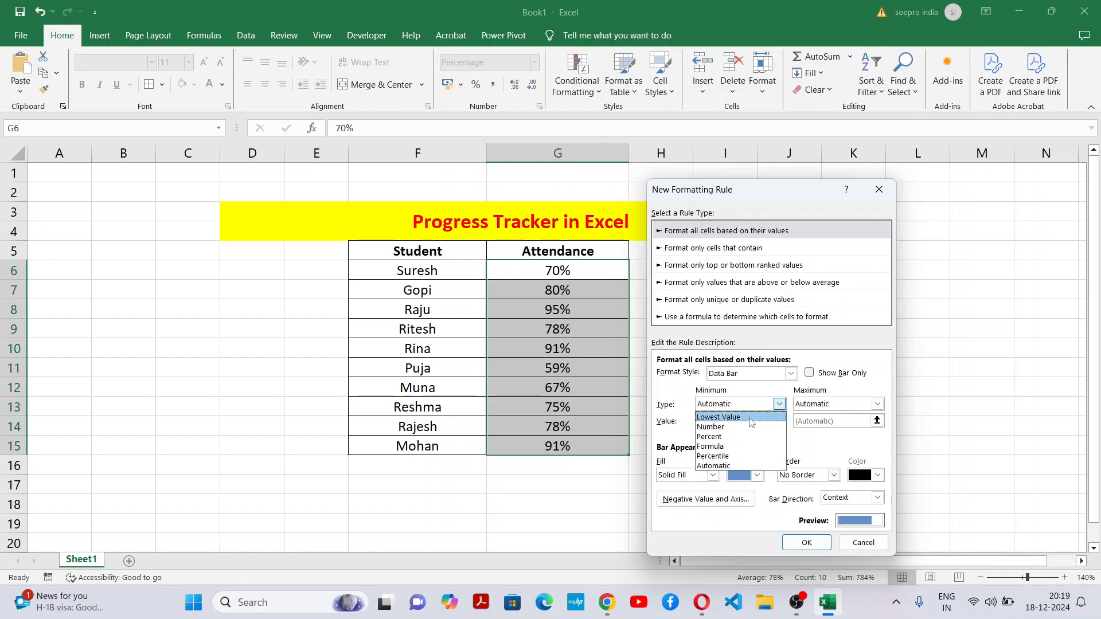
{"action": "left_click", "coordinate": [739, 428]}
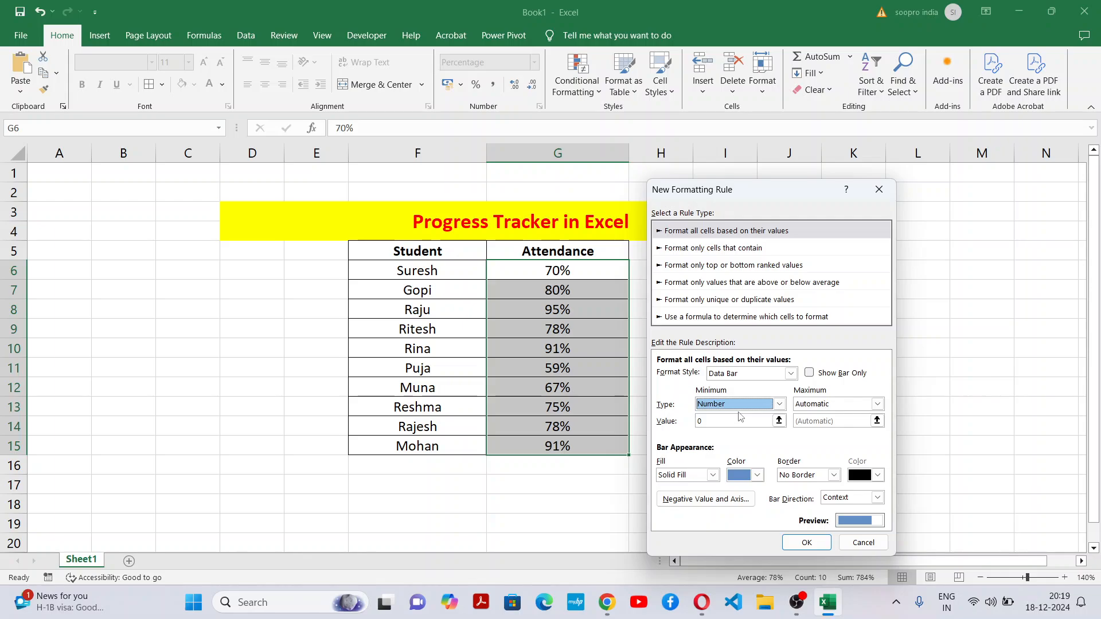
{"action": "left_click", "coordinate": [833, 405]}
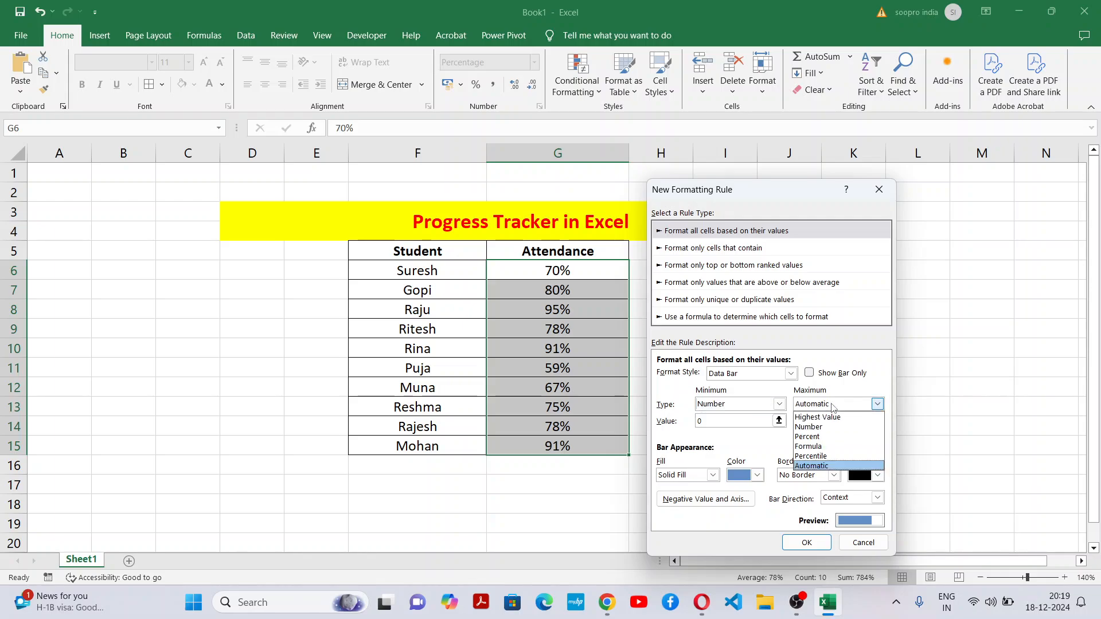
{"action": "left_click", "coordinate": [823, 432]}
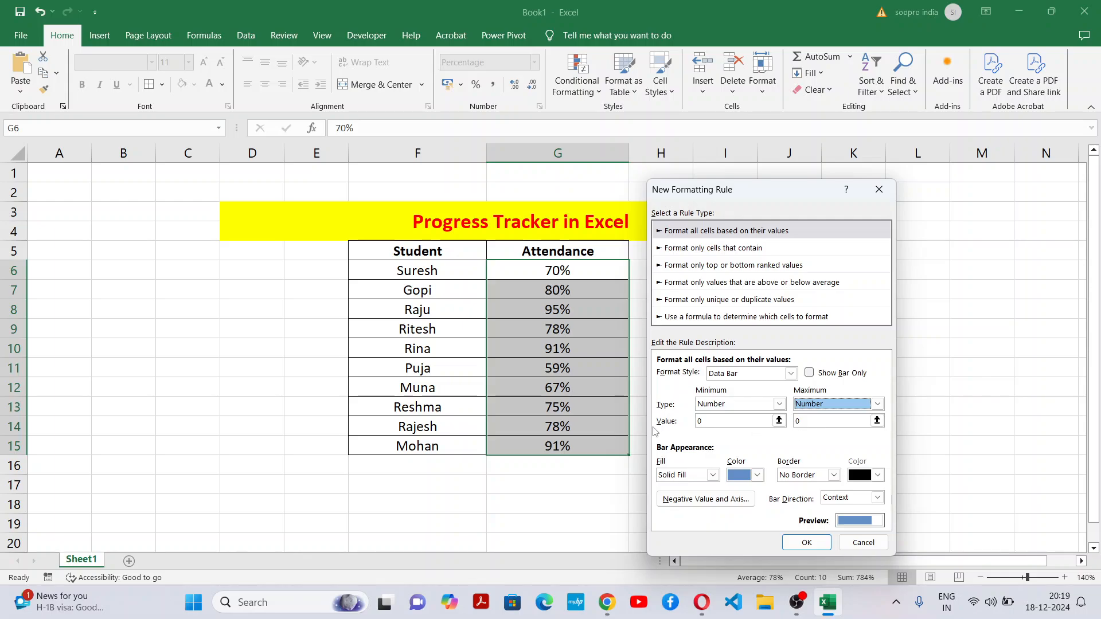
{"action": "left_click", "coordinate": [714, 422]}
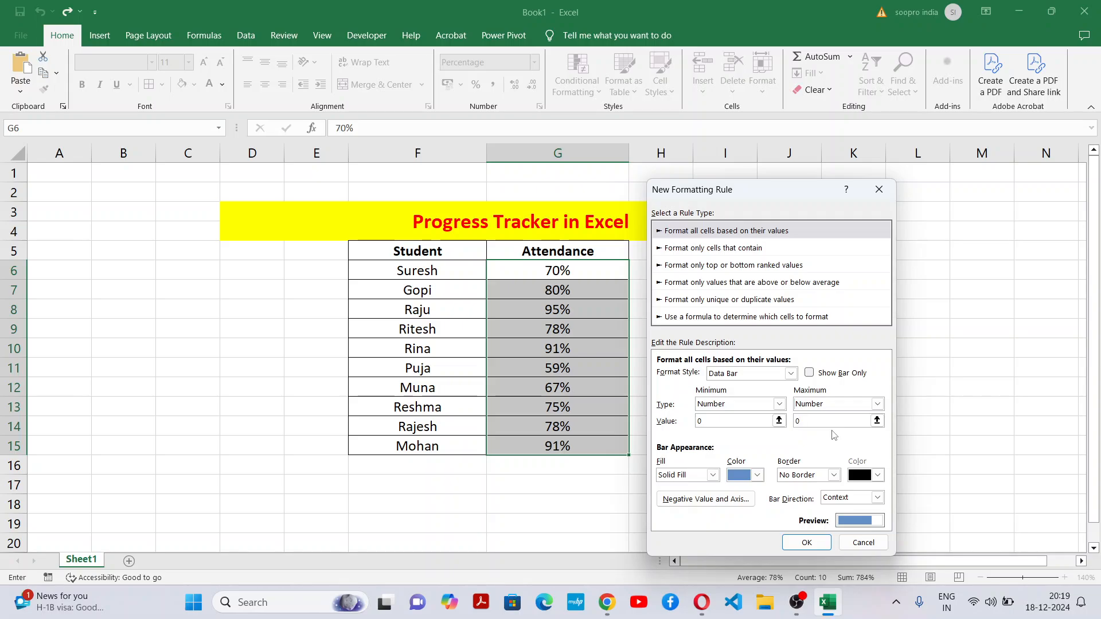
{"action": "type", "text": "1"}
Set the data bar fill colour to the standard purple and apply the rule to the attendance cells
{"action": "left_click", "coordinate": [758, 476]}
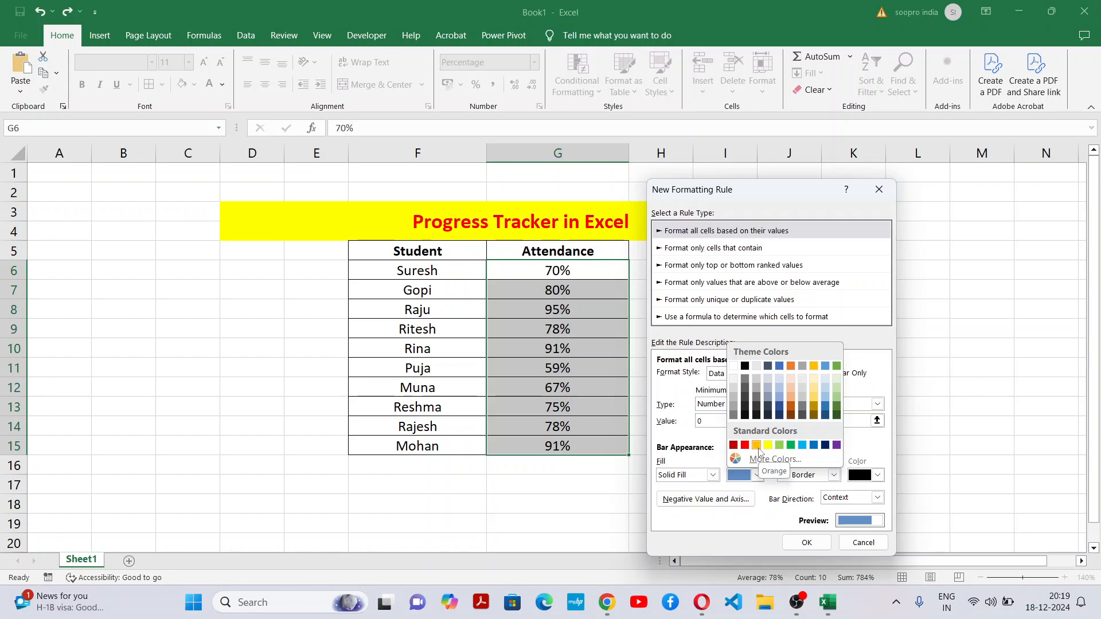
{"action": "left_click", "coordinate": [836, 446]}
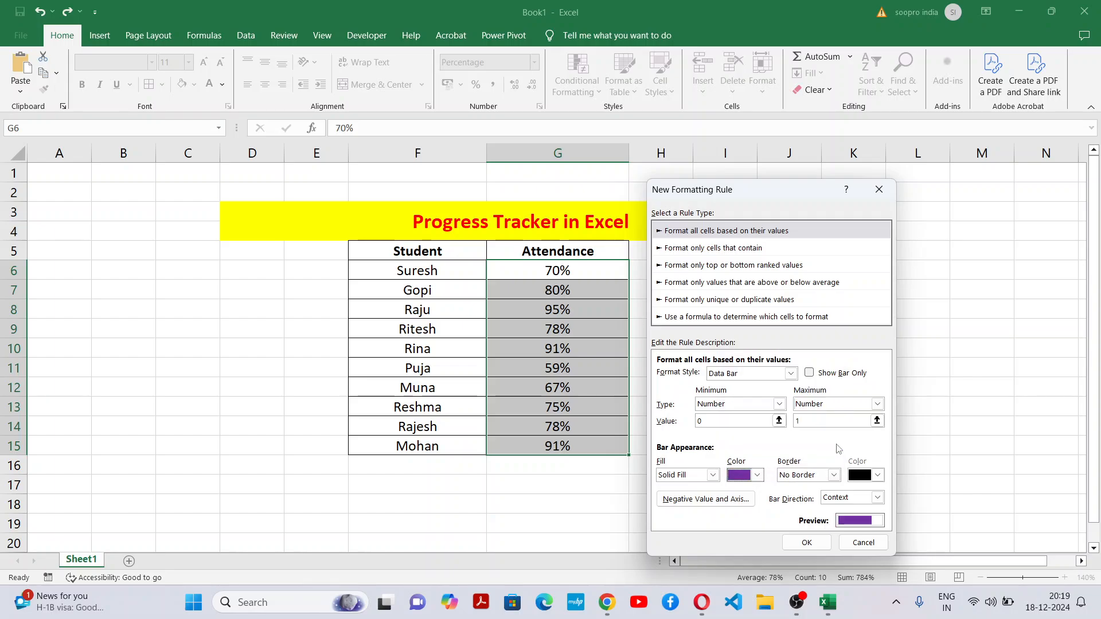
{"action": "left_click", "coordinate": [805, 543]}
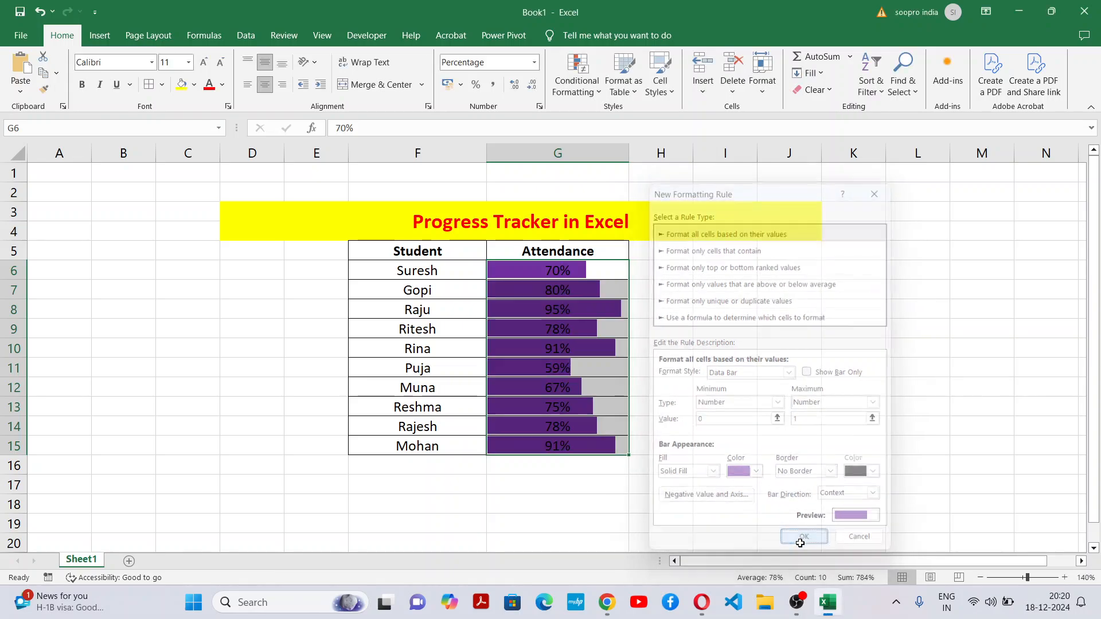
Widen the Attendance column, then left-align the percentages in G6:G15 and make their font white
{"action": "left_click_drag", "start_coordinate": [631, 153], "coordinate": [681, 153]}
{"action": "left_click", "coordinate": [752, 381]}
{"action": "left_click_drag", "start_coordinate": [626, 263], "coordinate": [627, 440]}
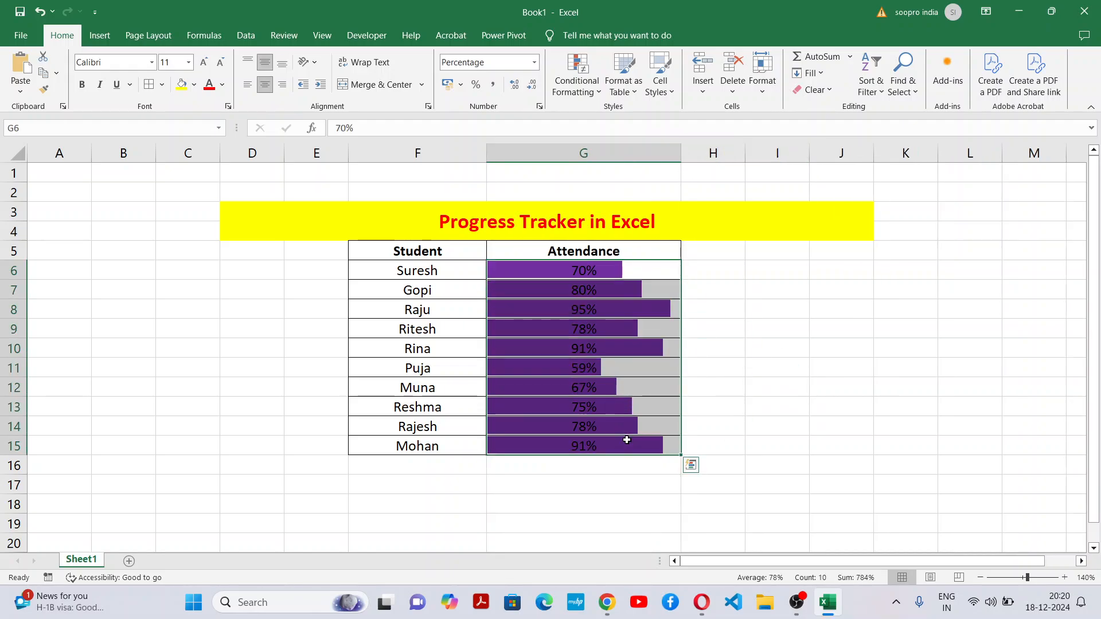
{"action": "left_click", "coordinate": [242, 88]}
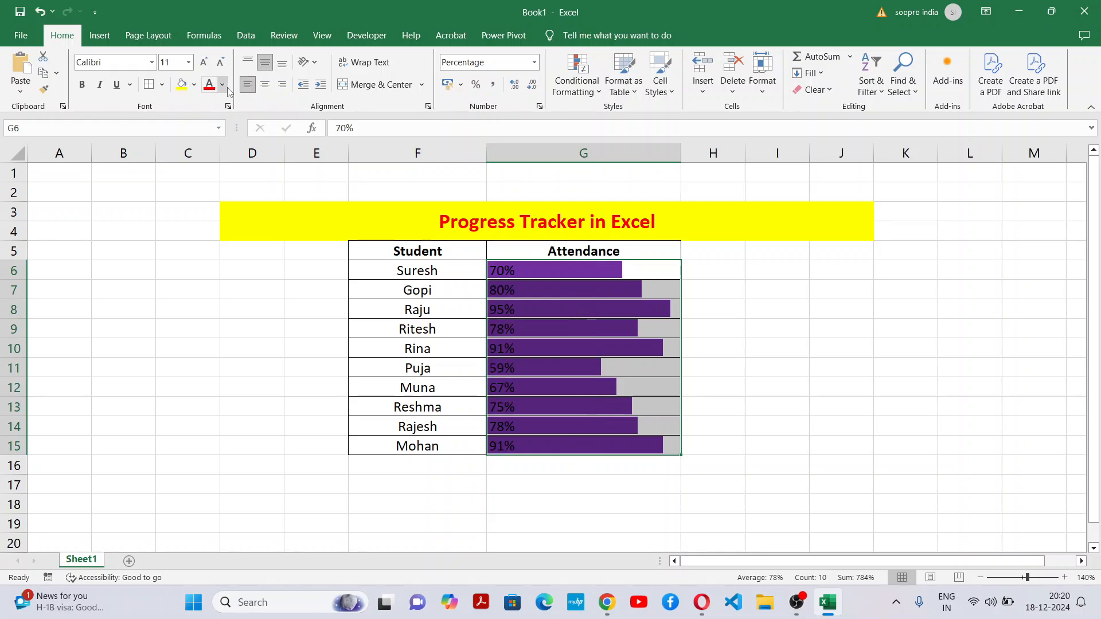
{"action": "left_click", "coordinate": [222, 84]}
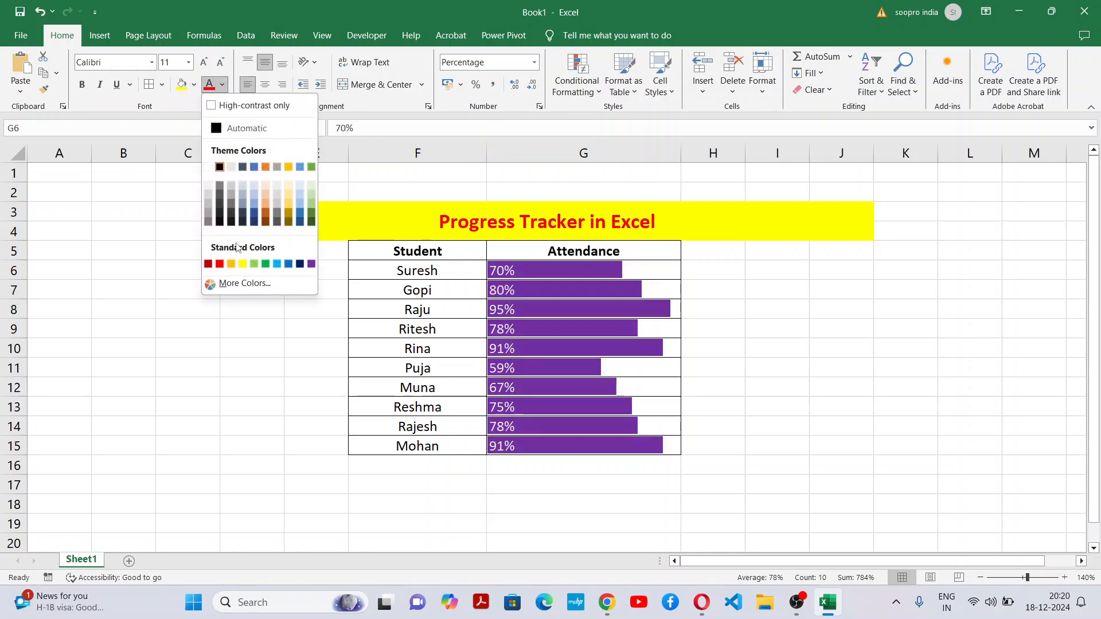
{"action": "left_click", "coordinate": [208, 166]}
{"action": "left_click", "coordinate": [897, 417]}
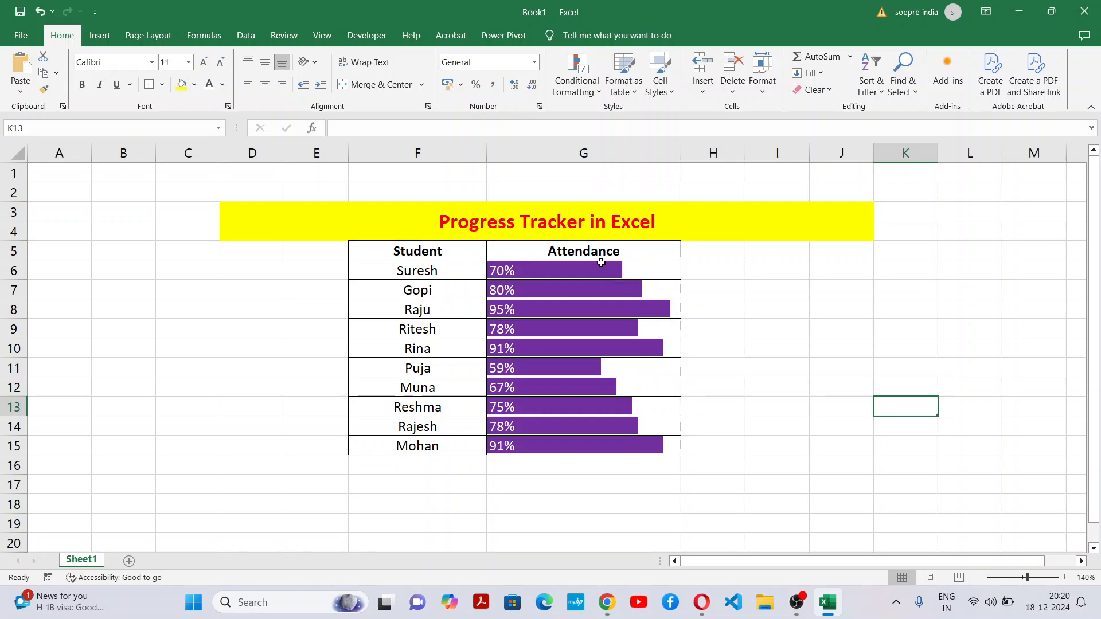
{"action": "left_click_drag", "start_coordinate": [601, 265], "coordinate": [642, 313]}
{"action": "left_click", "coordinate": [801, 315]}
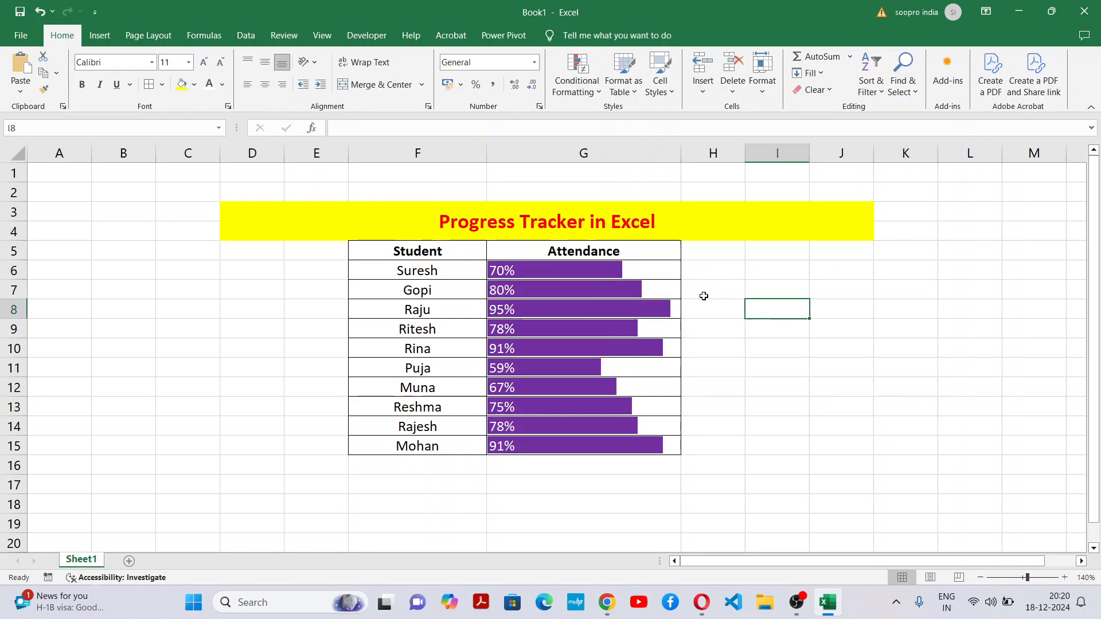
{"action": "left_click", "coordinate": [581, 272]}
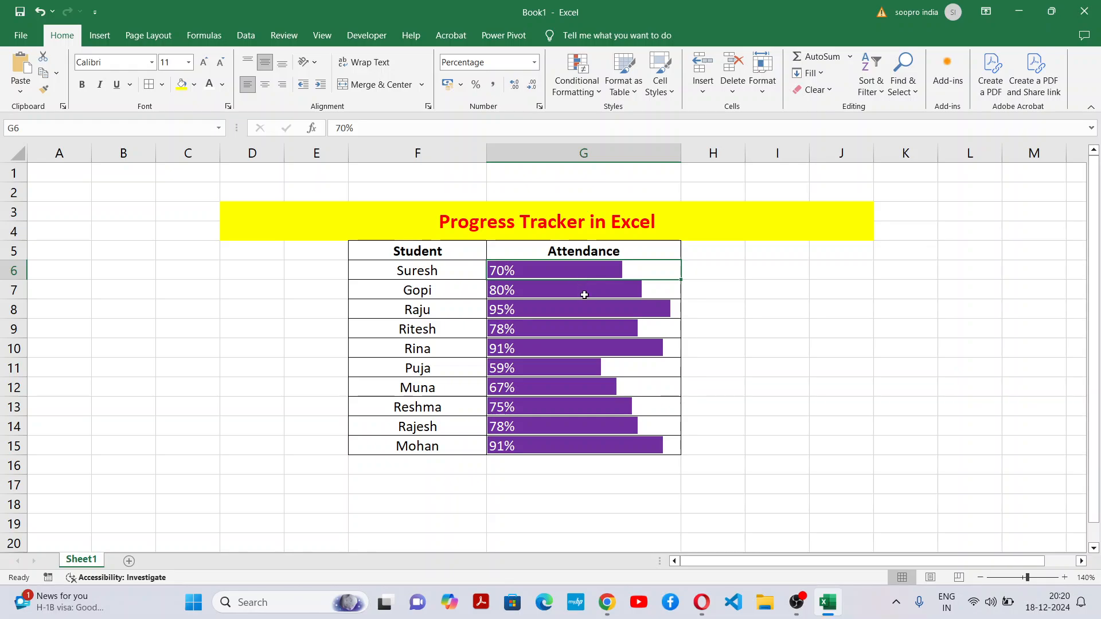
{"action": "left_click", "coordinate": [600, 287]}
{"action": "left_click", "coordinate": [600, 308]}
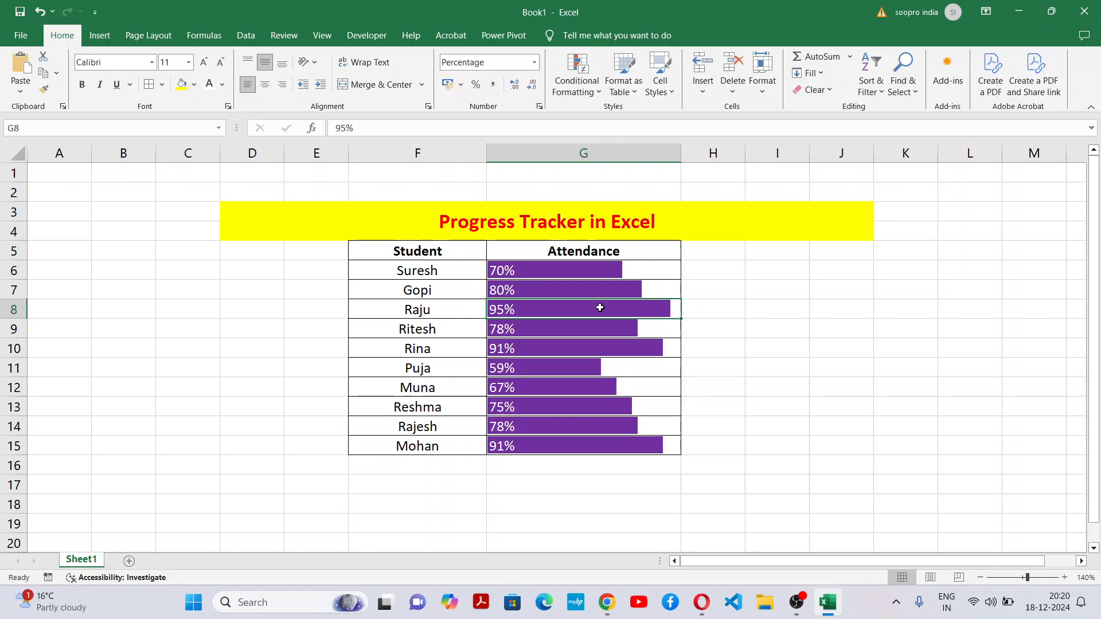
{"action": "left_click", "coordinate": [729, 369]}
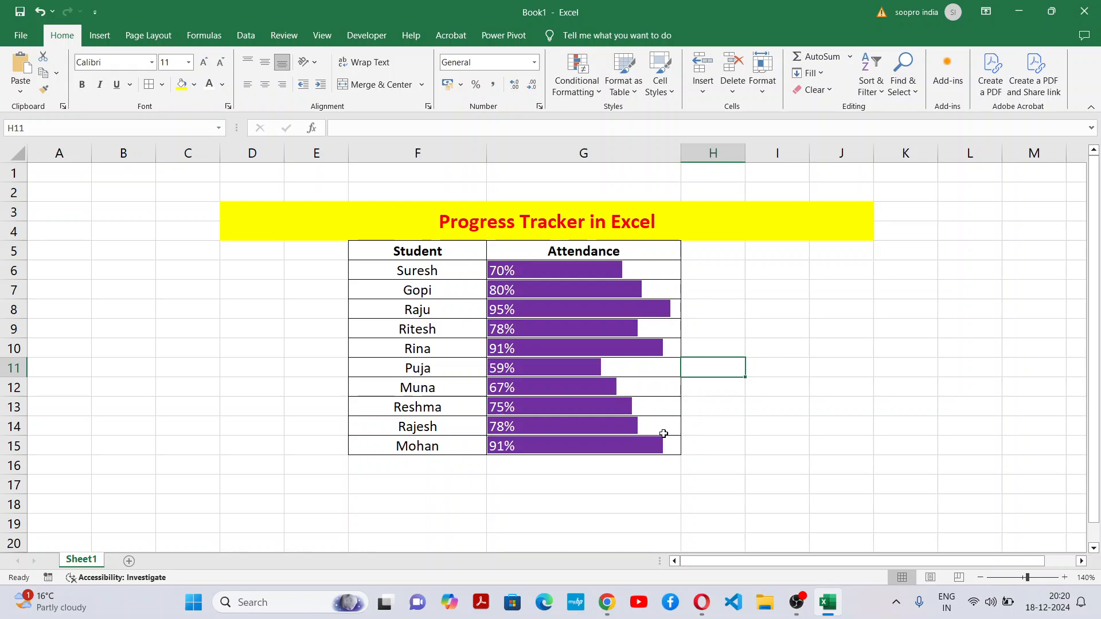
Undo the white font, left alignment, column widening and purple data bars on the Attendance column
{"action": "key", "text": "ctrl+z"}
{"action": "key", "text": "ctrl+z"}
{"action": "key", "text": "ctrl+z"}
{"action": "key", "text": "ctrl+z"}
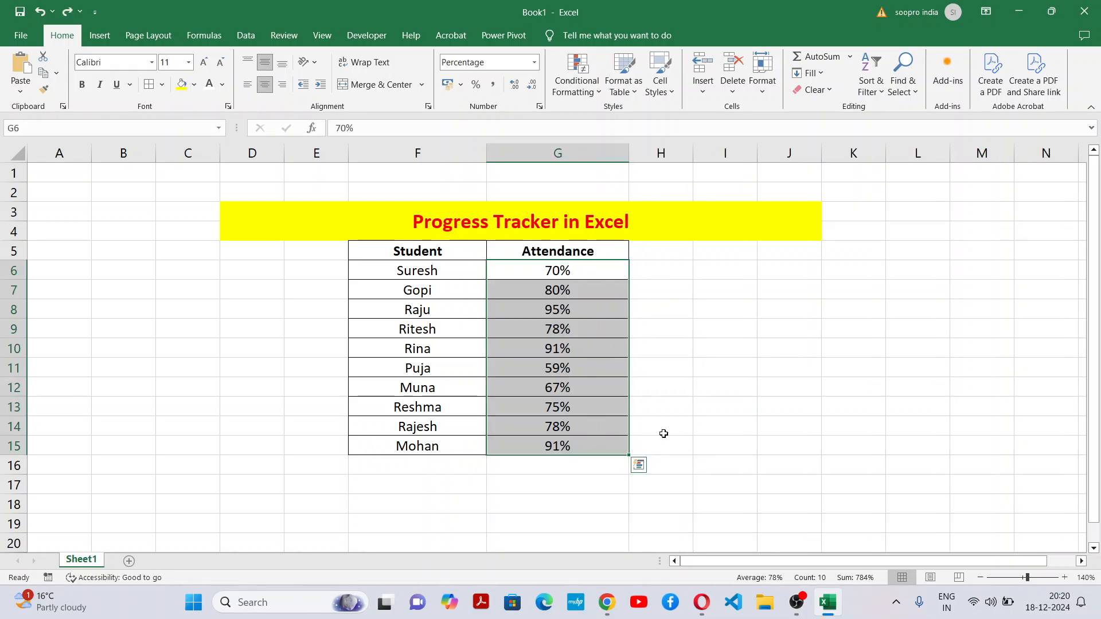
{"action": "left_click", "coordinate": [751, 402]}
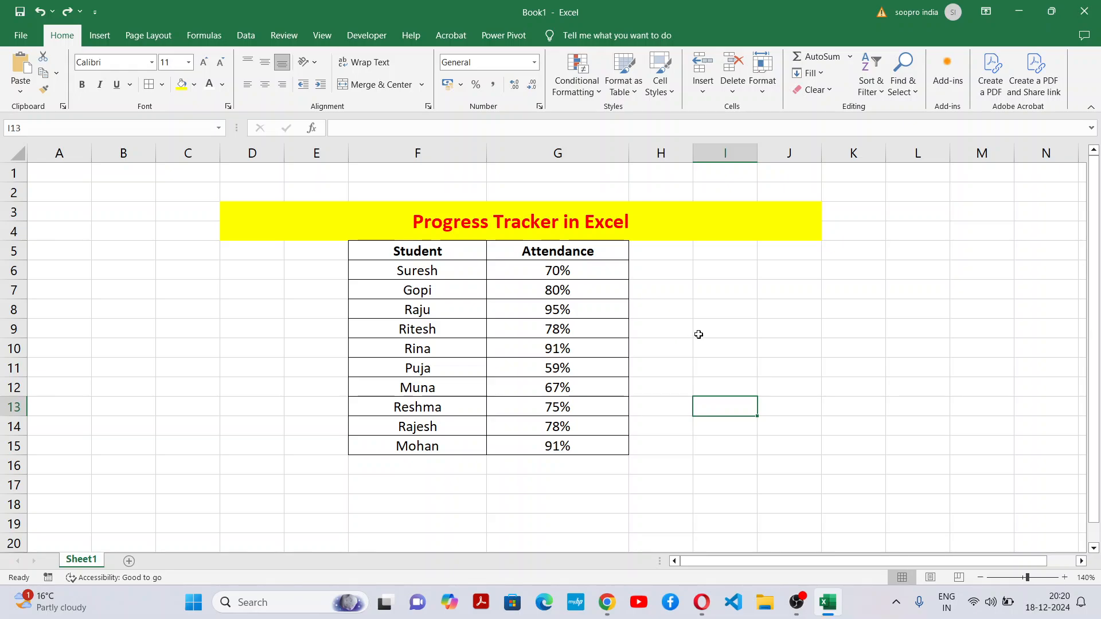
Start a new conditional formatting rule for the attendance cells G6:G15 with the Data Bar format style
{"action": "left_click_drag", "start_coordinate": [562, 270], "coordinate": [567, 445]}
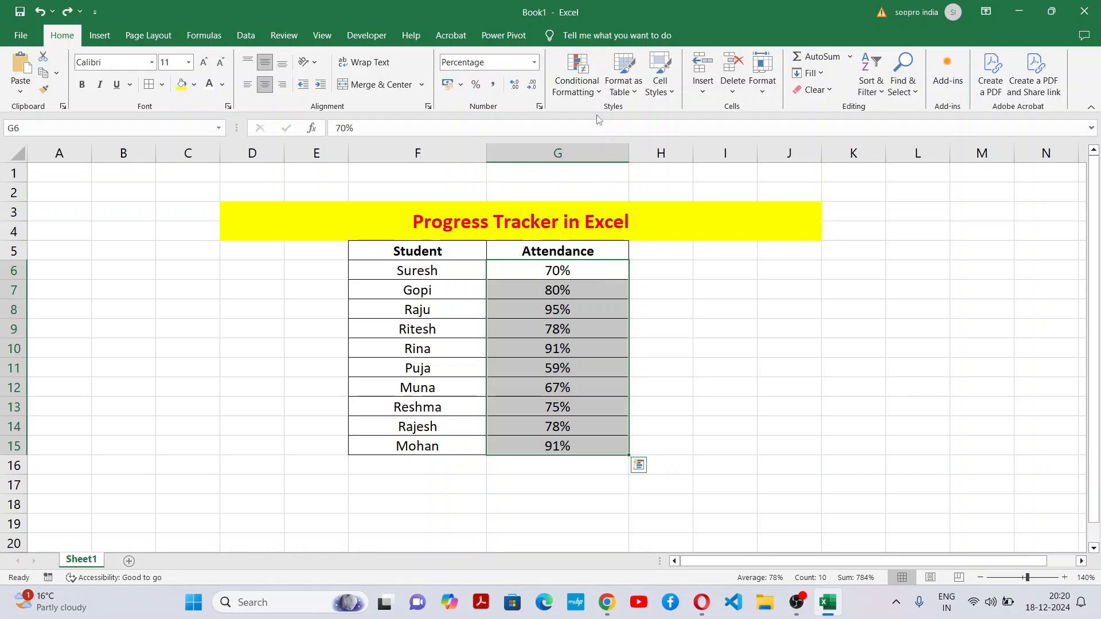
{"action": "left_click", "coordinate": [593, 84]}
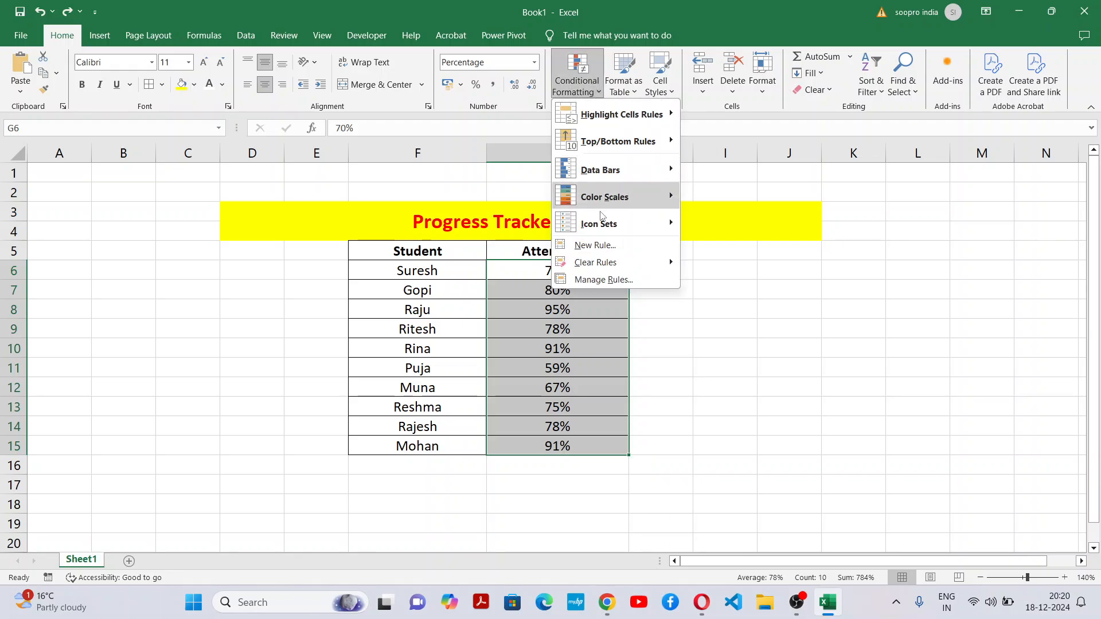
{"action": "left_click", "coordinate": [611, 249]}
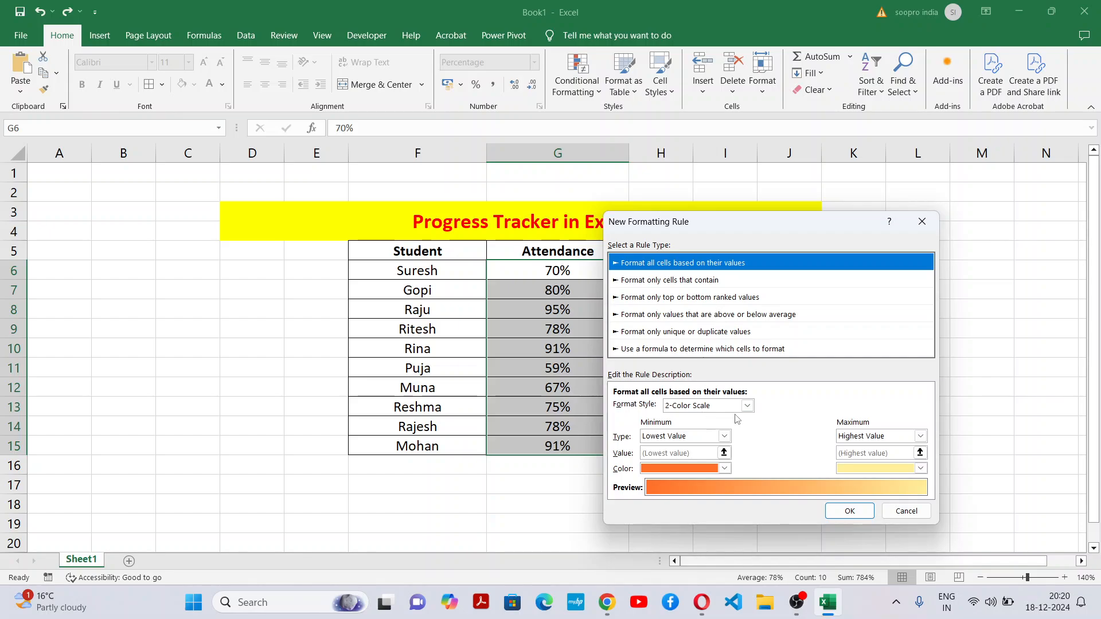
{"action": "left_click", "coordinate": [747, 405]}
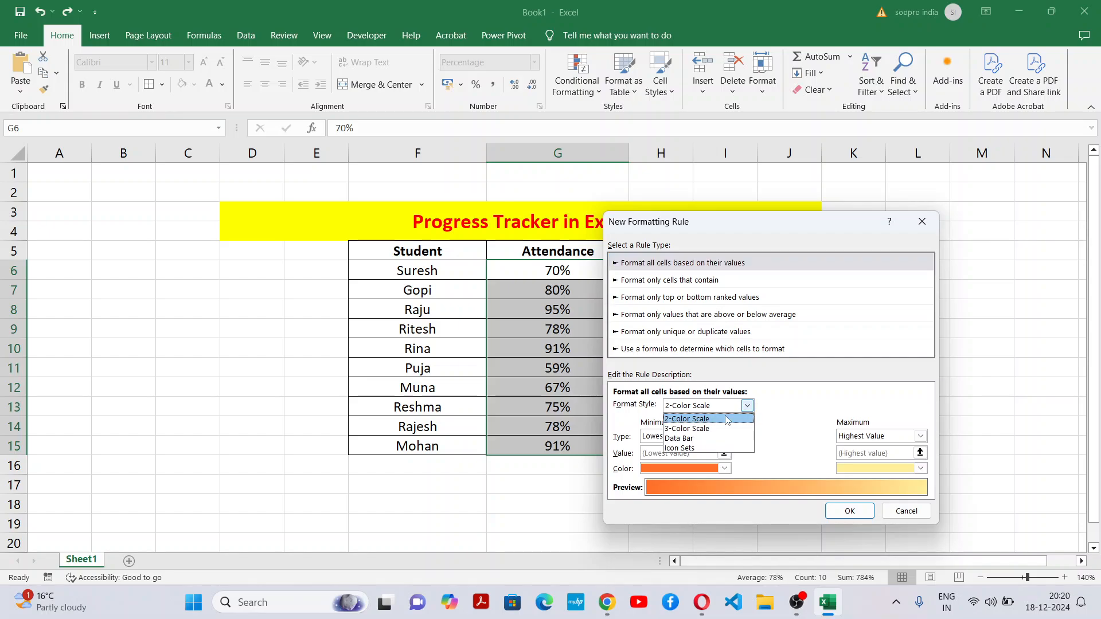
{"action": "left_click", "coordinate": [698, 440]}
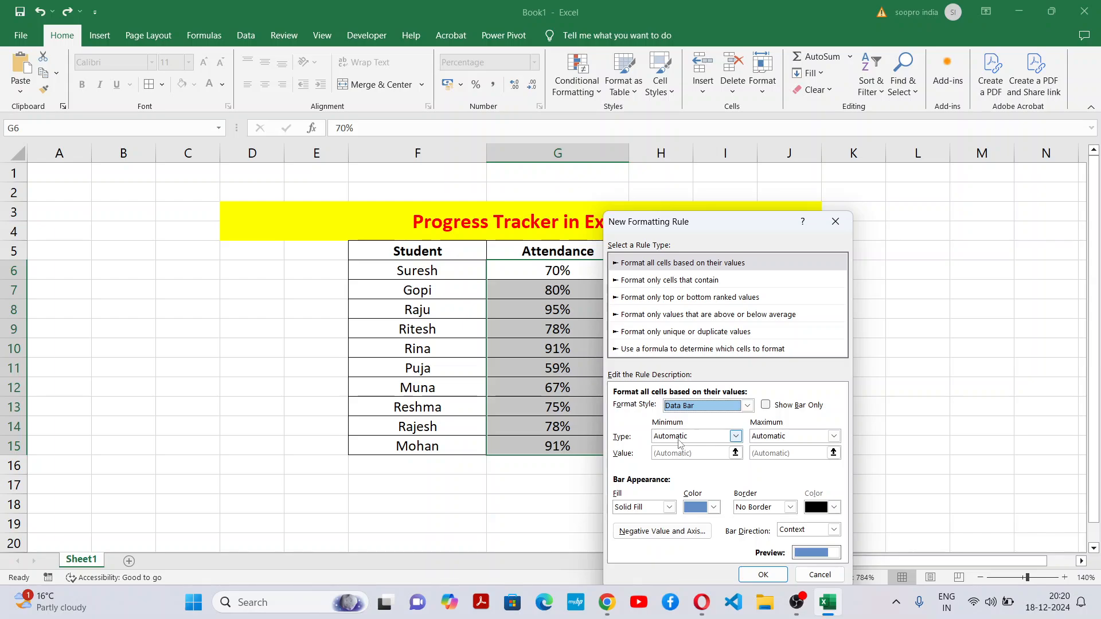
Set the data bar's minimum and maximum types to Number, with a minimum of 0 and a maximum of 1
{"action": "left_click", "coordinate": [735, 436]}
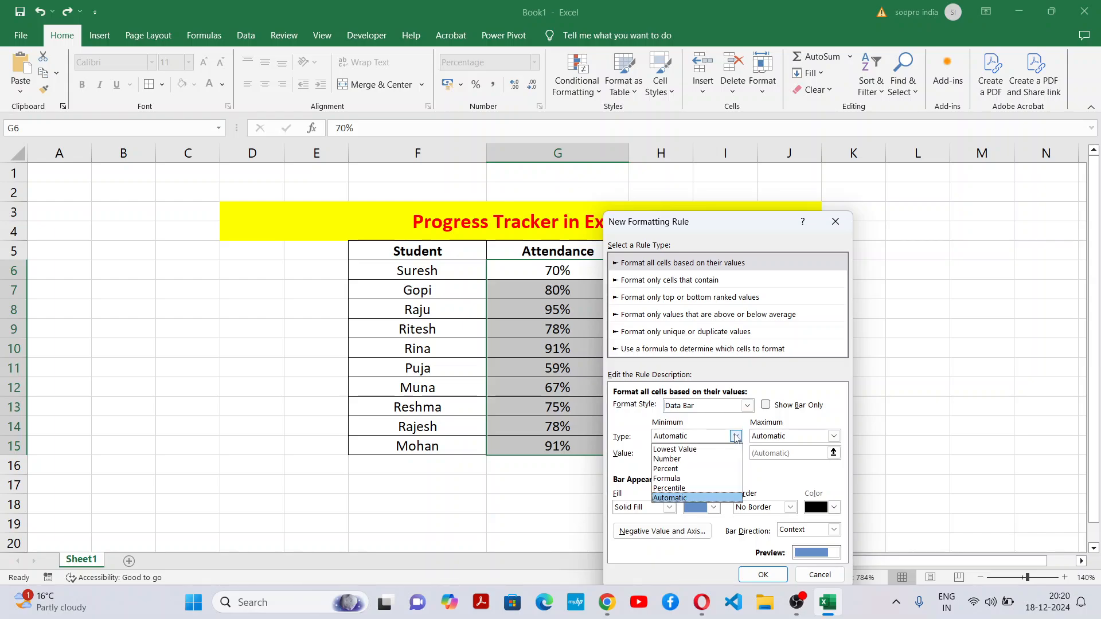
{"action": "left_click", "coordinate": [668, 469]}
{"action": "left_click", "coordinate": [804, 439]}
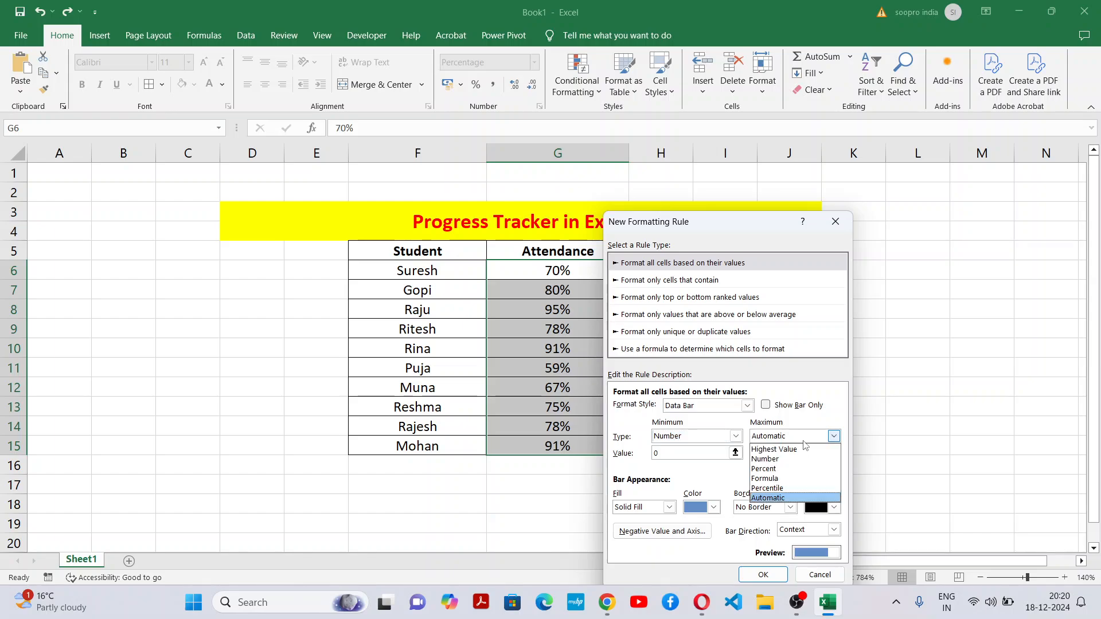
{"action": "left_click", "coordinate": [790, 467]}
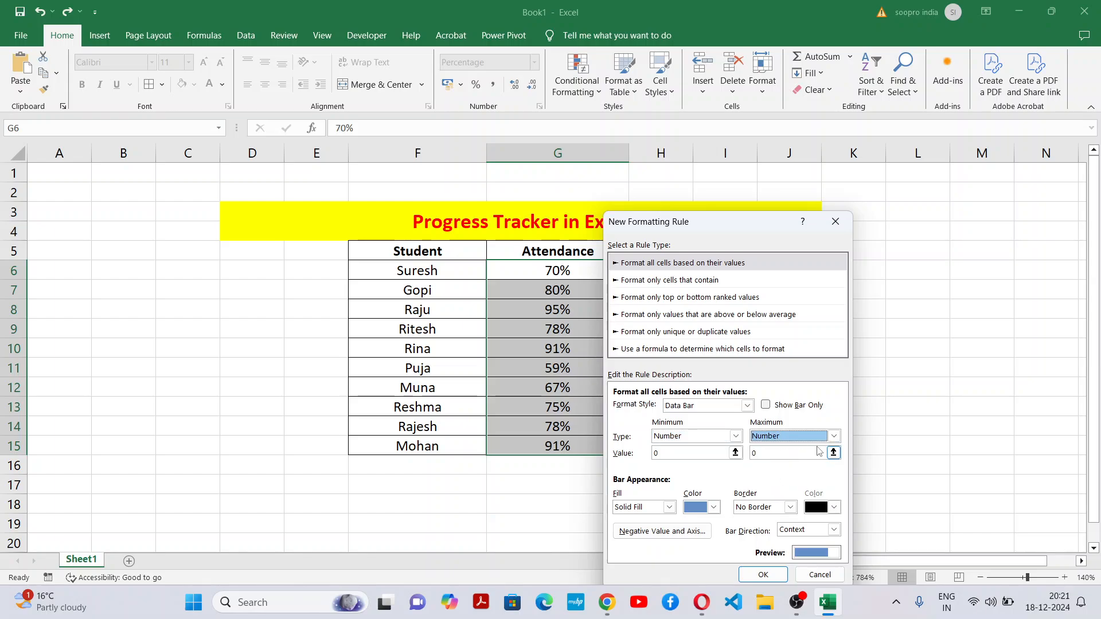
{"action": "left_click", "coordinate": [805, 452]}
{"action": "type", "text": "1"}
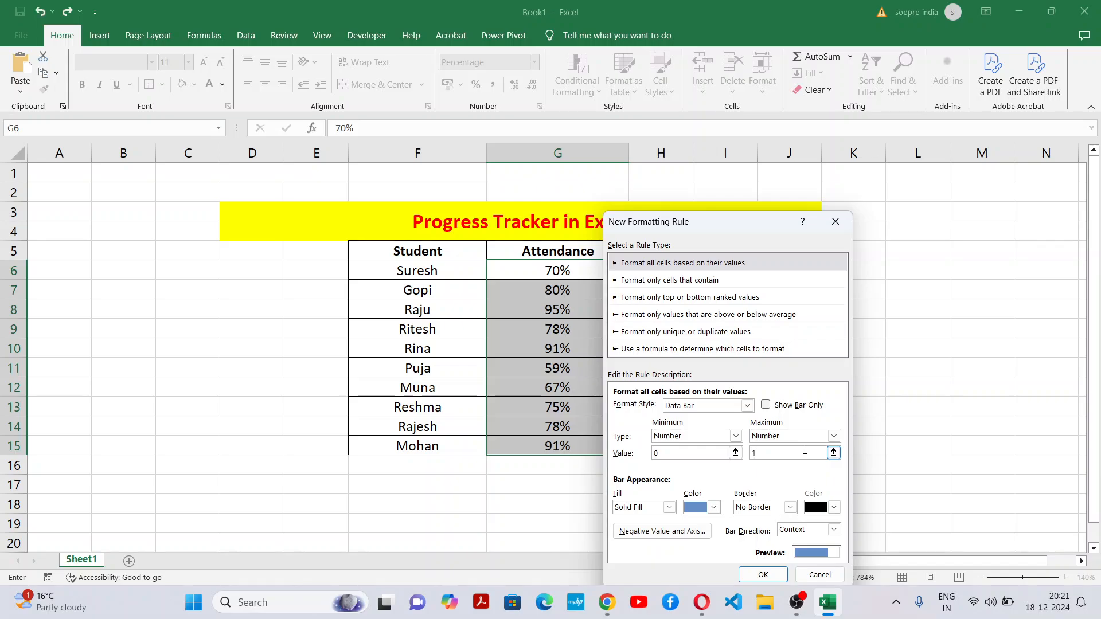
Set the data bar fill to the standard purple and apply the rule to G6:G15
{"action": "left_click", "coordinate": [713, 507]}
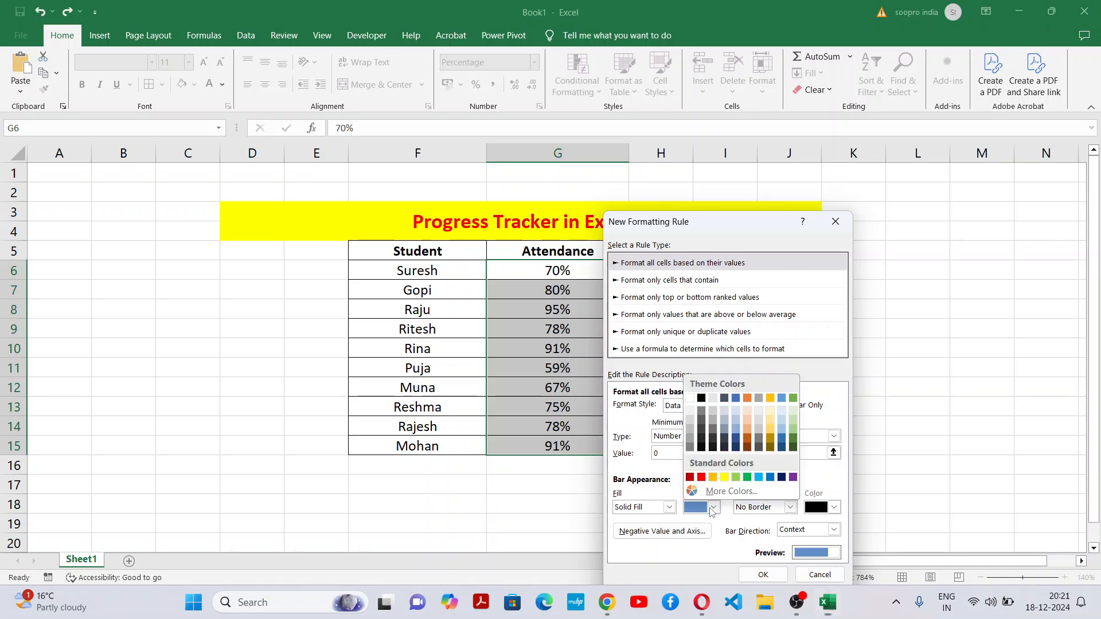
{"action": "left_click", "coordinate": [793, 479]}
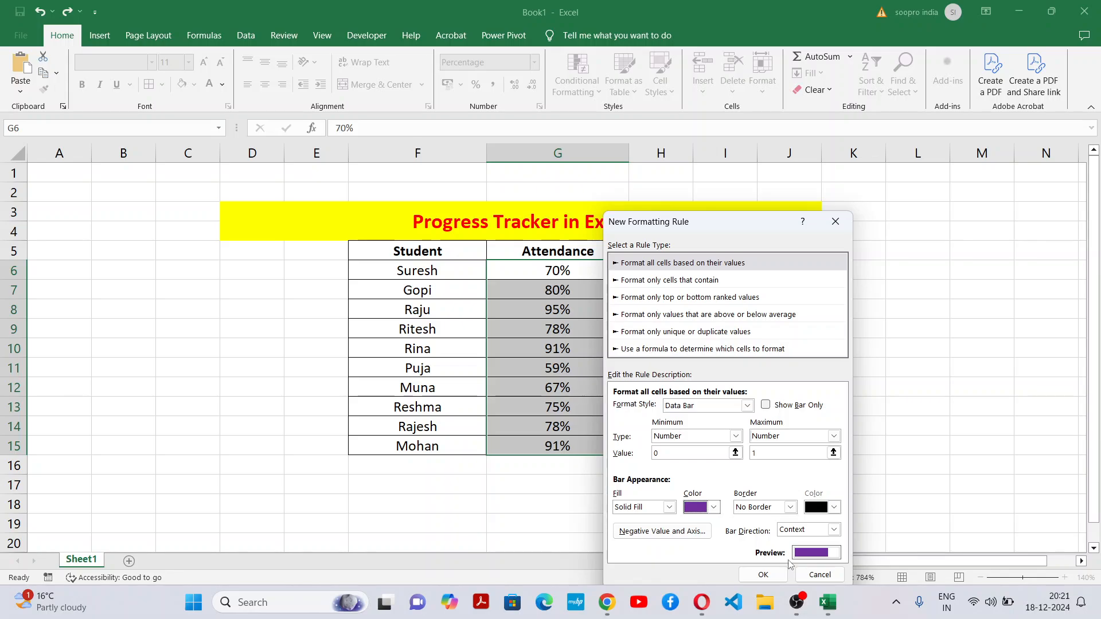
{"action": "left_click", "coordinate": [763, 576]}
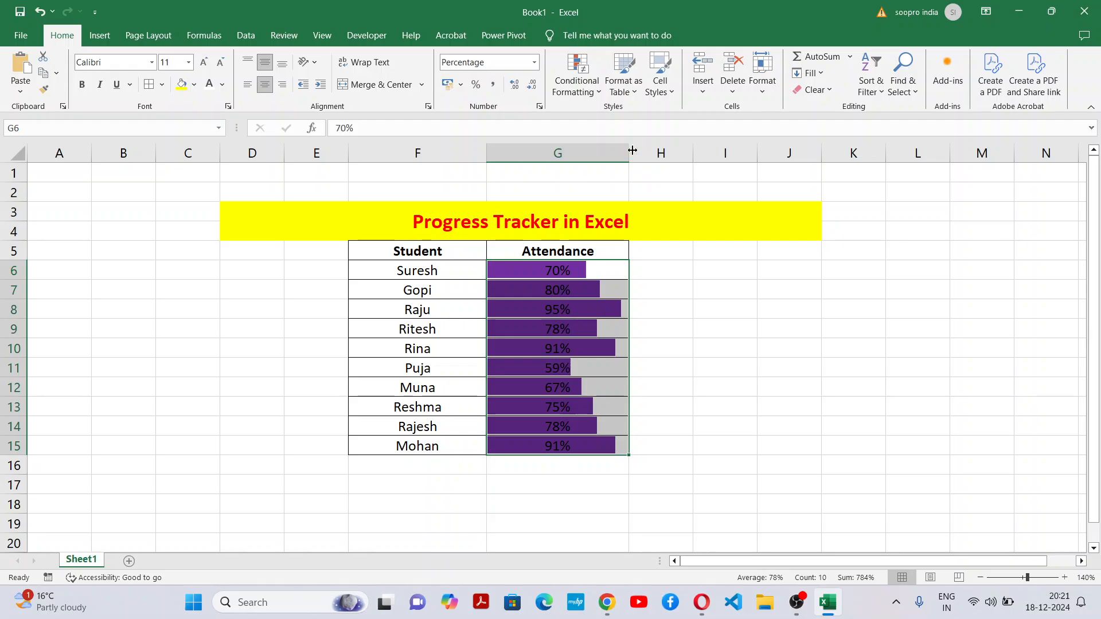
Widen the Attendance column, then left-align the percentages in G6:G15 and make their font white
{"action": "left_click_drag", "start_coordinate": [629, 153], "coordinate": [662, 153]}
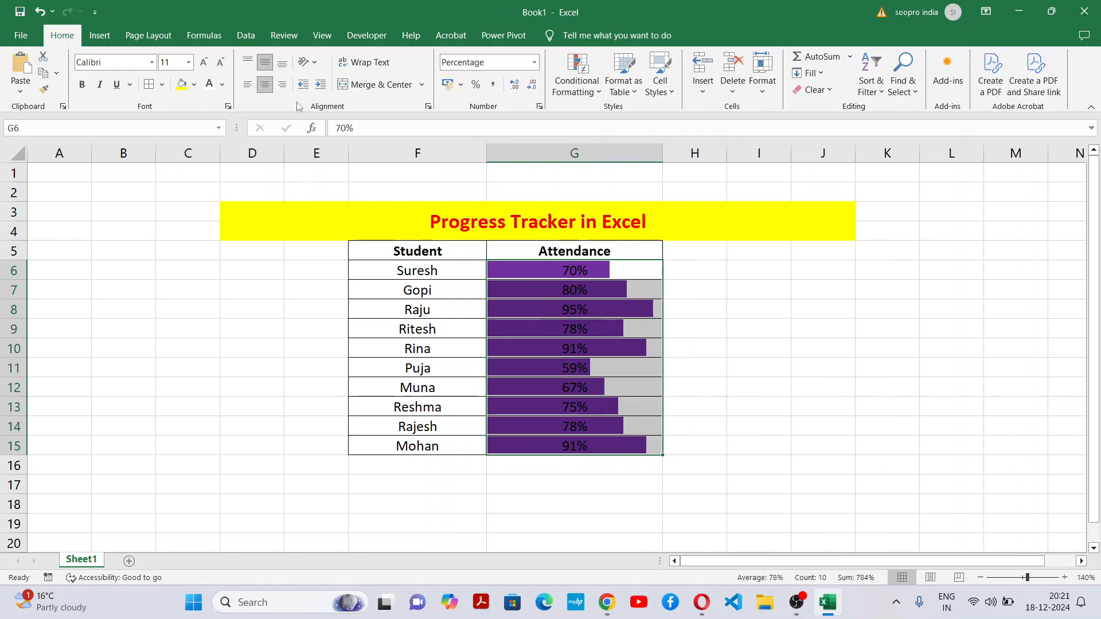
{"action": "left_click", "coordinate": [247, 88]}
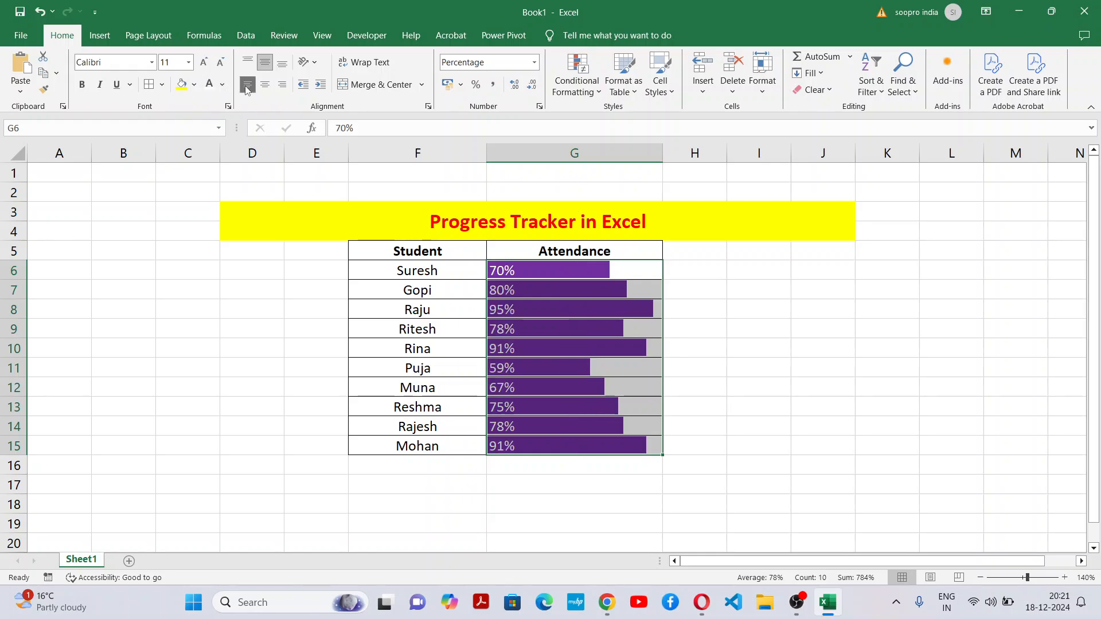
{"action": "left_click", "coordinate": [709, 353]}
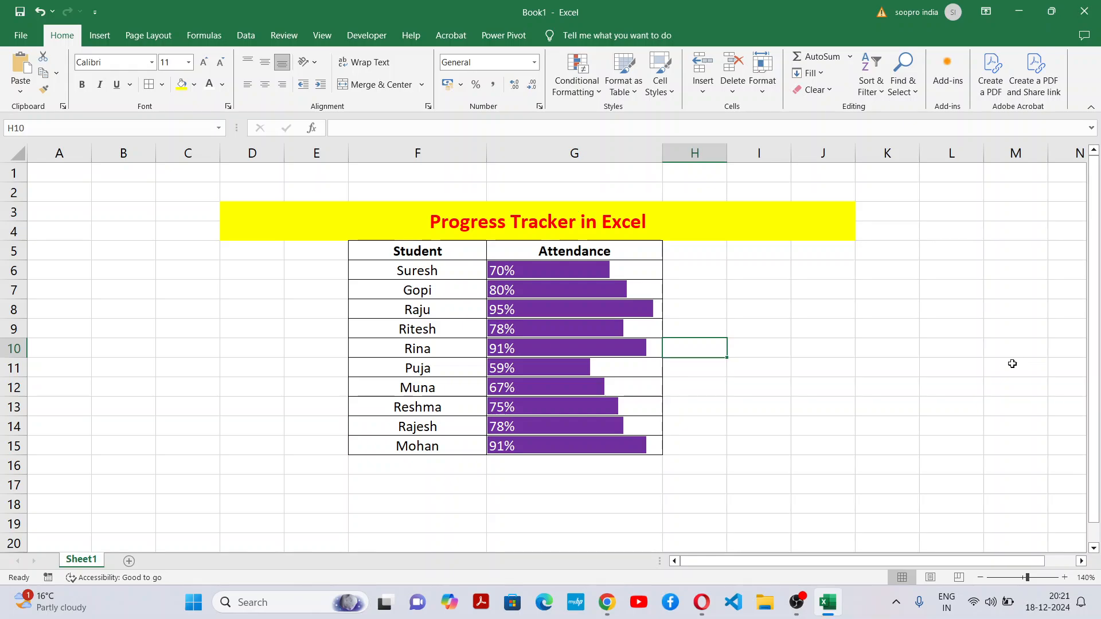
Change the attendance in G7 to 100% and widen the Attendance column further
{"action": "left_click", "coordinate": [491, 293]}
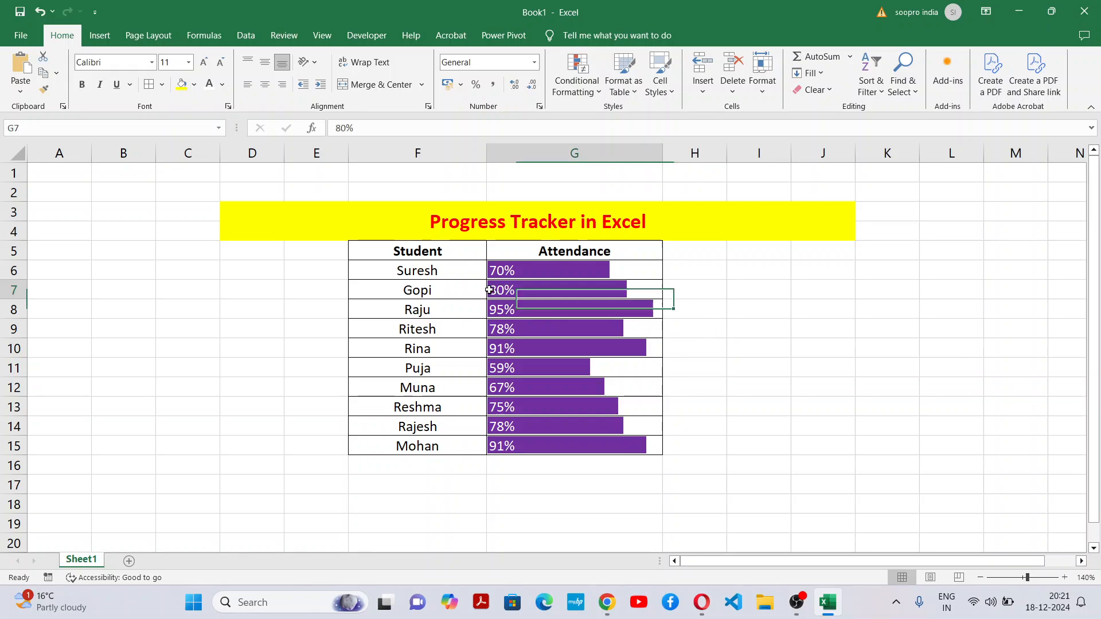
{"action": "double_click", "coordinate": [503, 291]}
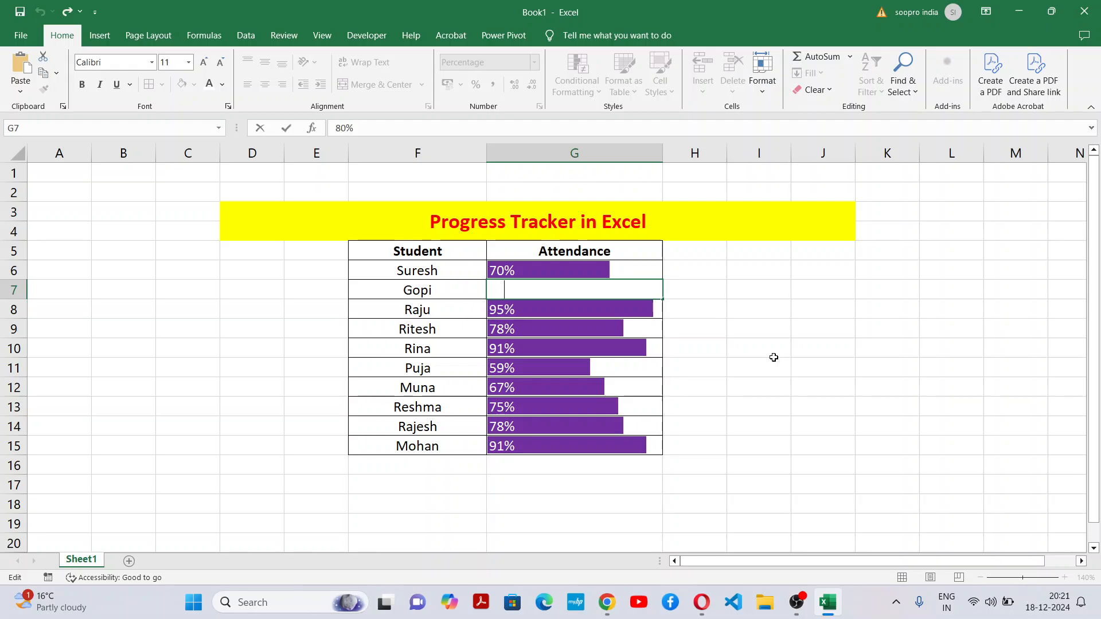
{"action": "key", "text": "BackSpace"}
{"action": "key", "text": "BackSpace"}
{"action": "type", "text": "100"}
{"action": "key", "text": "Return"}
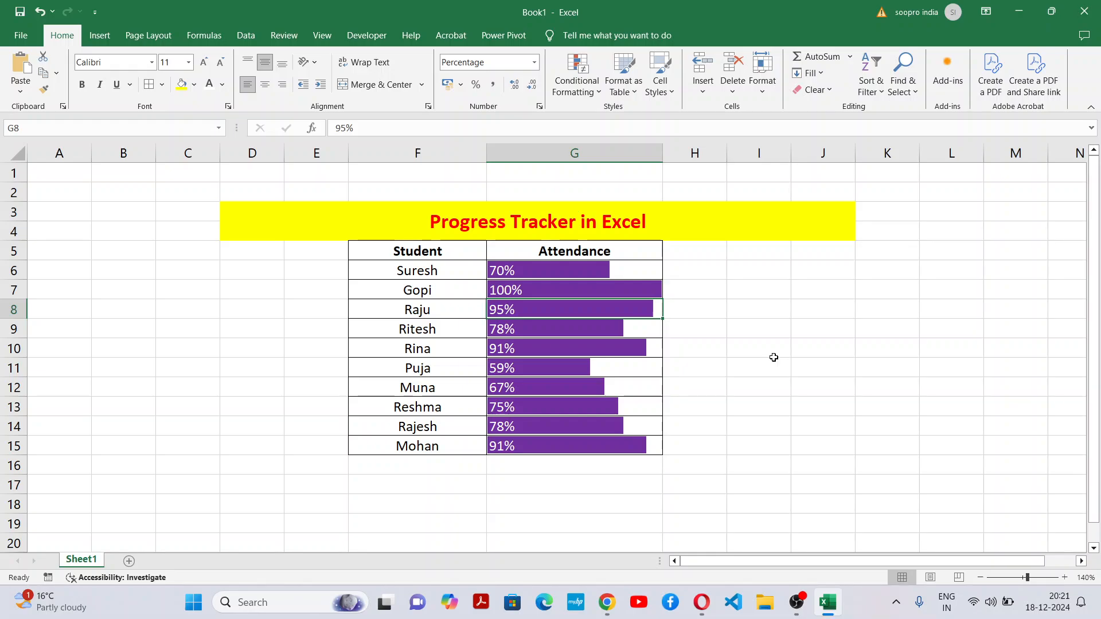
{"action": "left_click", "coordinate": [771, 355]}
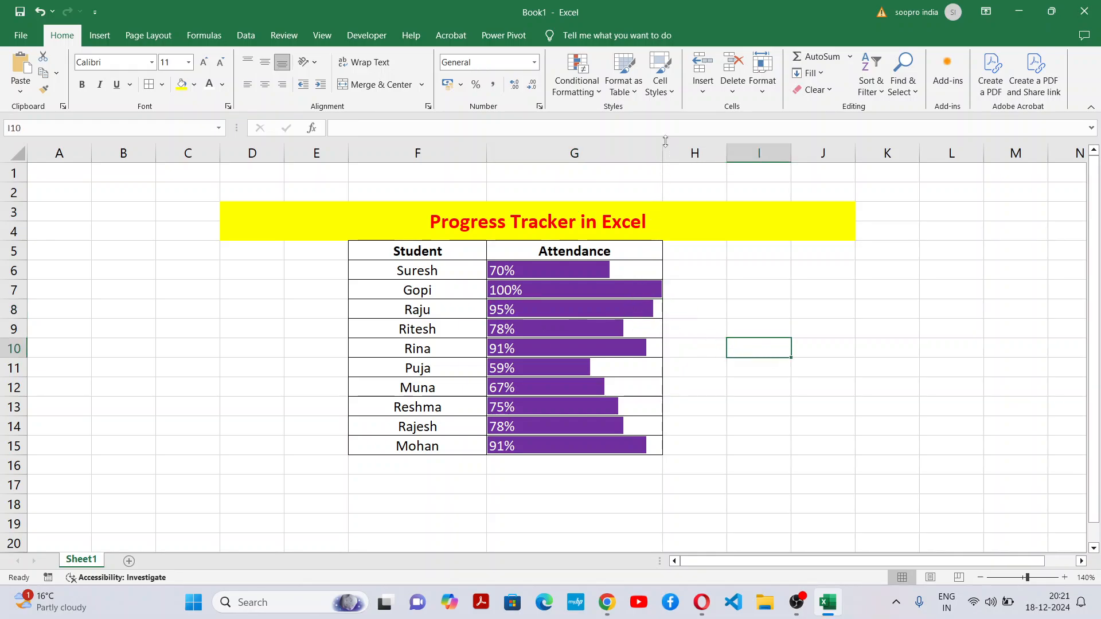
{"action": "left_click_drag", "start_coordinate": [664, 150], "coordinate": [696, 151]}
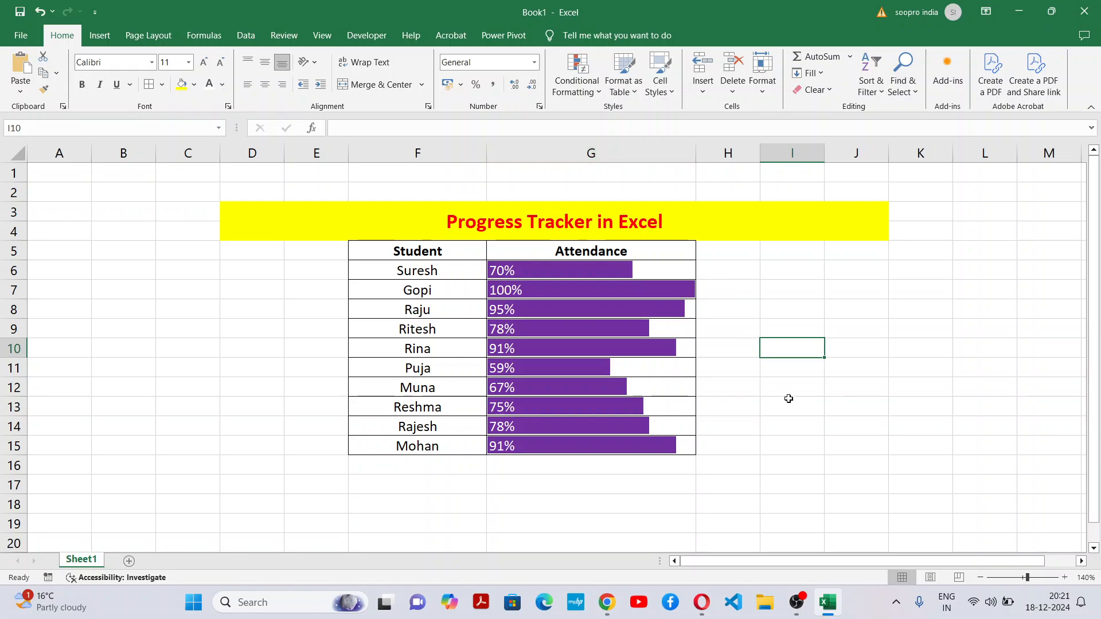
Undo the 100% entry, white font, left alignment, column widening and purple data bars in the Attendance column
{"action": "left_click", "coordinate": [543, 285]}
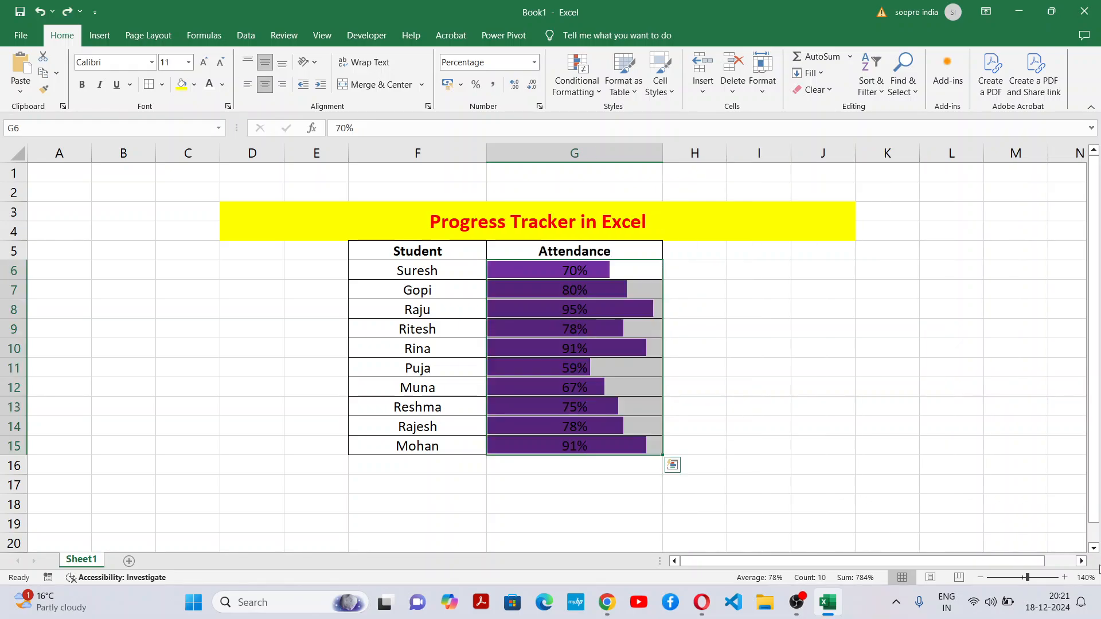
{"action": "key", "text": "ctrl+z"}
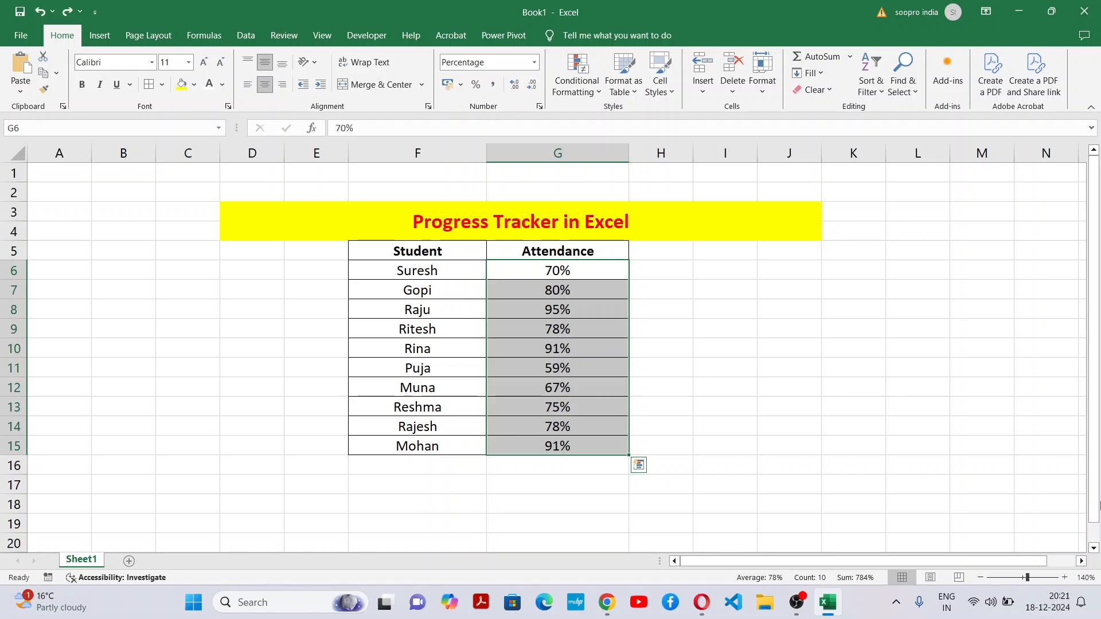
{"action": "left_click", "coordinate": [726, 347]}
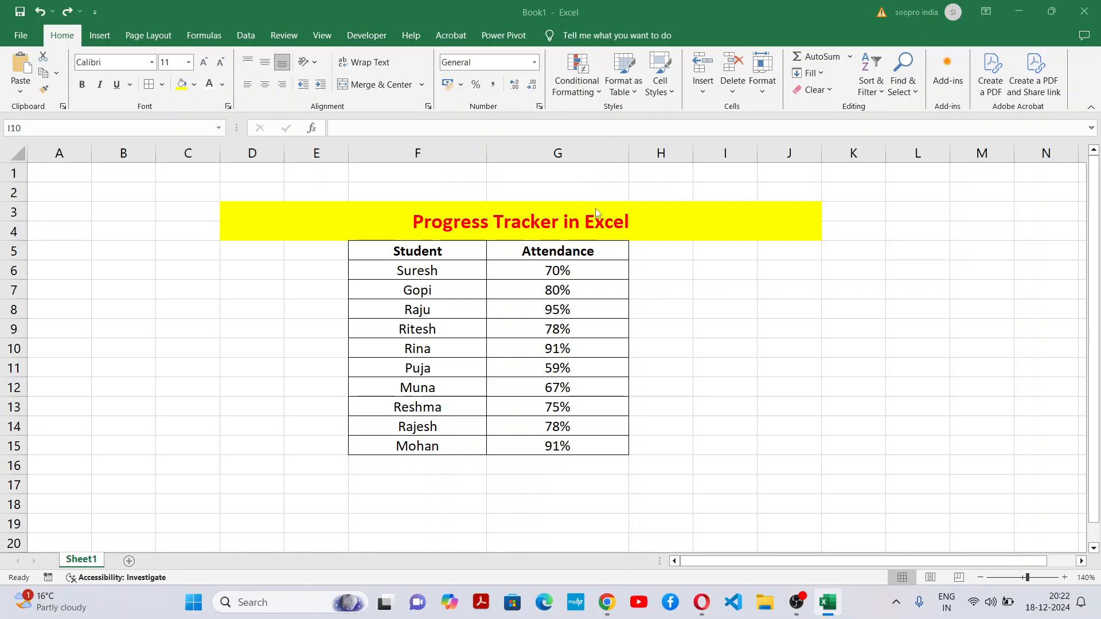
{"action": "left_click", "coordinate": [703, 277]}
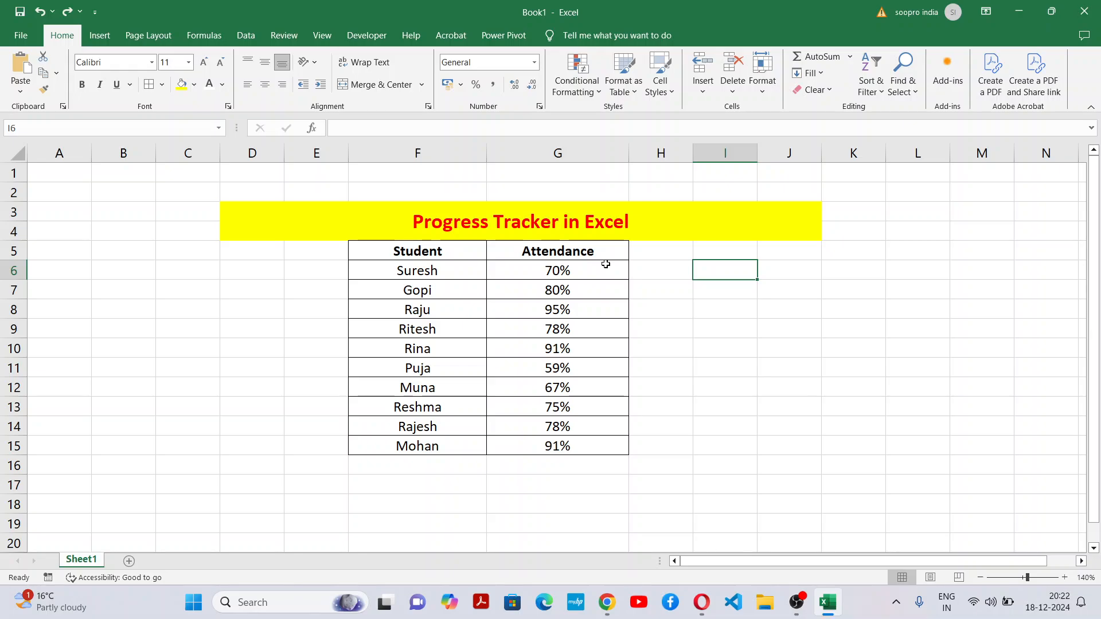
{"action": "left_click", "coordinate": [697, 308]}
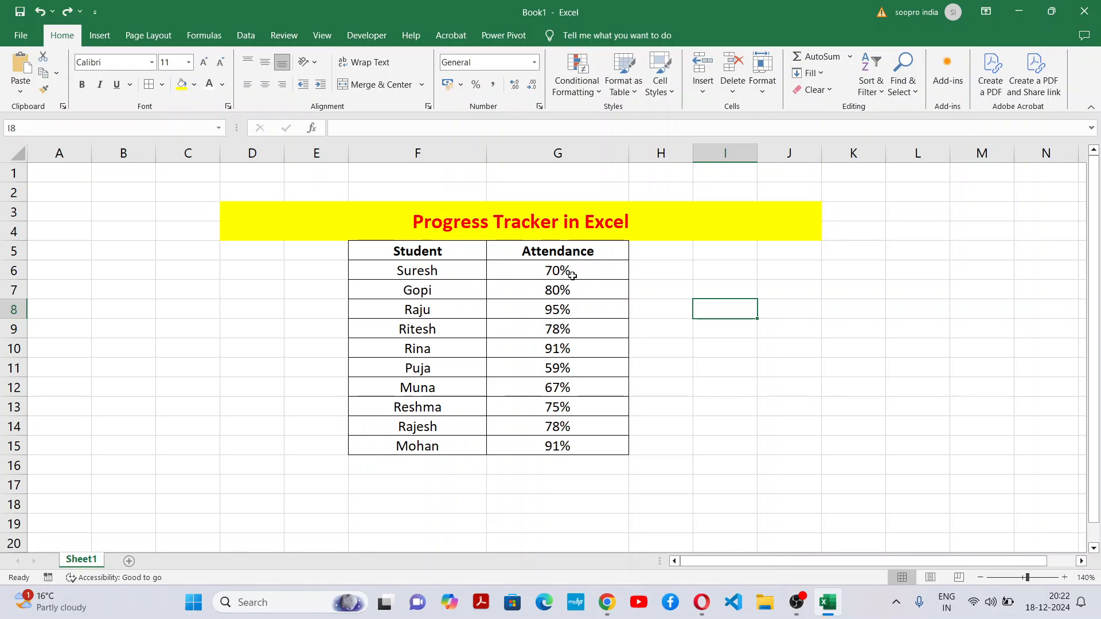
Select G6:G15 and start a new value-based conditional formatting rule with the Data Bar format style
{"action": "left_click_drag", "start_coordinate": [578, 267], "coordinate": [586, 444]}
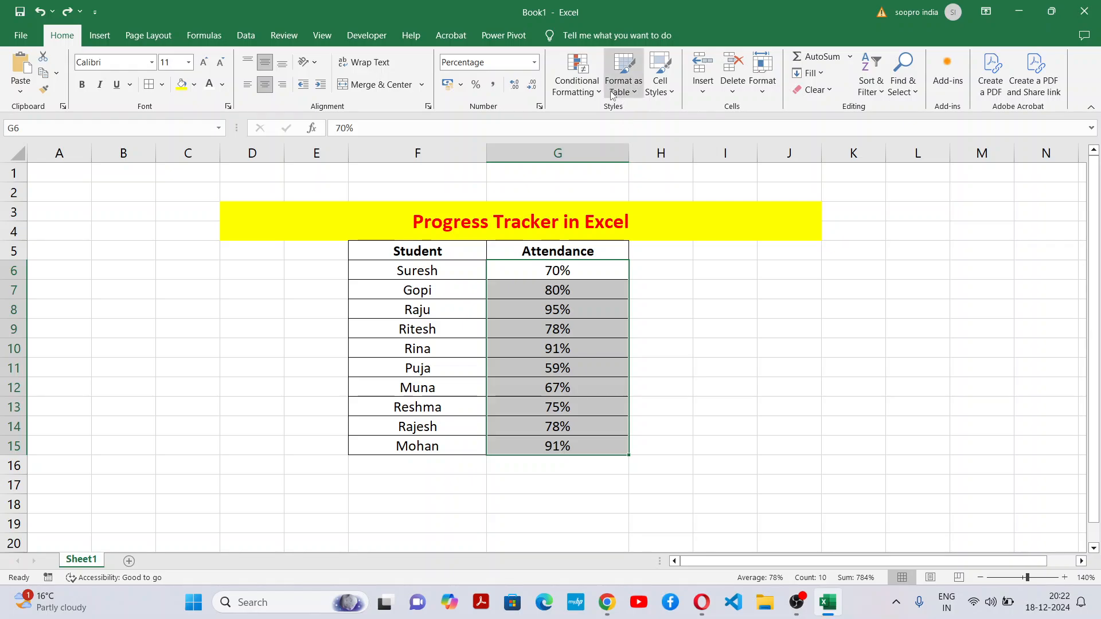
{"action": "left_click", "coordinate": [582, 96]}
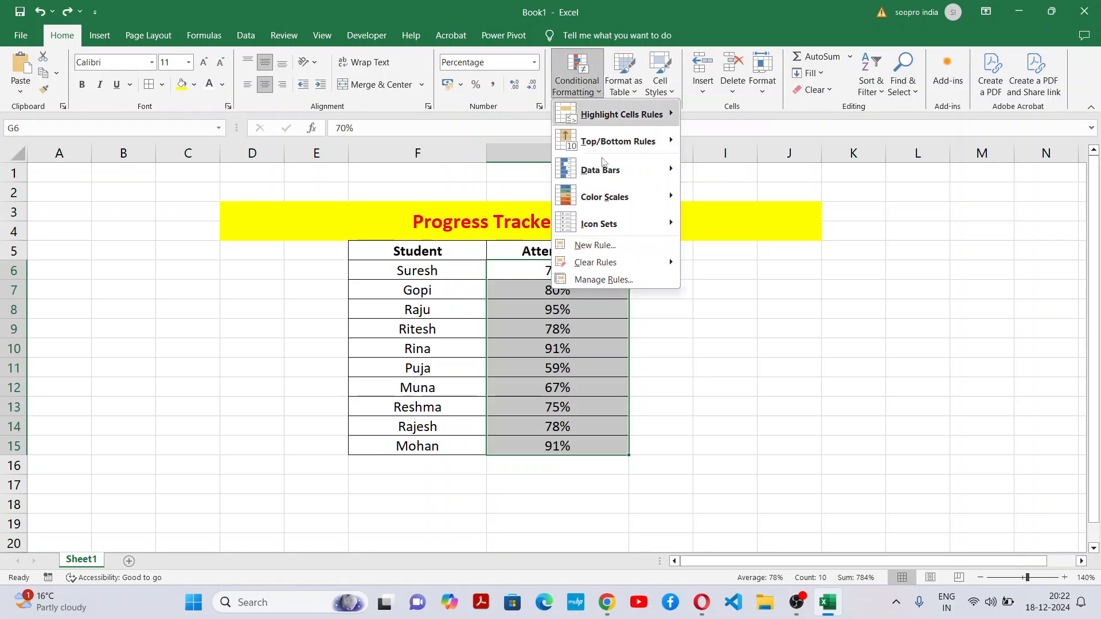
{"action": "left_click", "coordinate": [596, 245]}
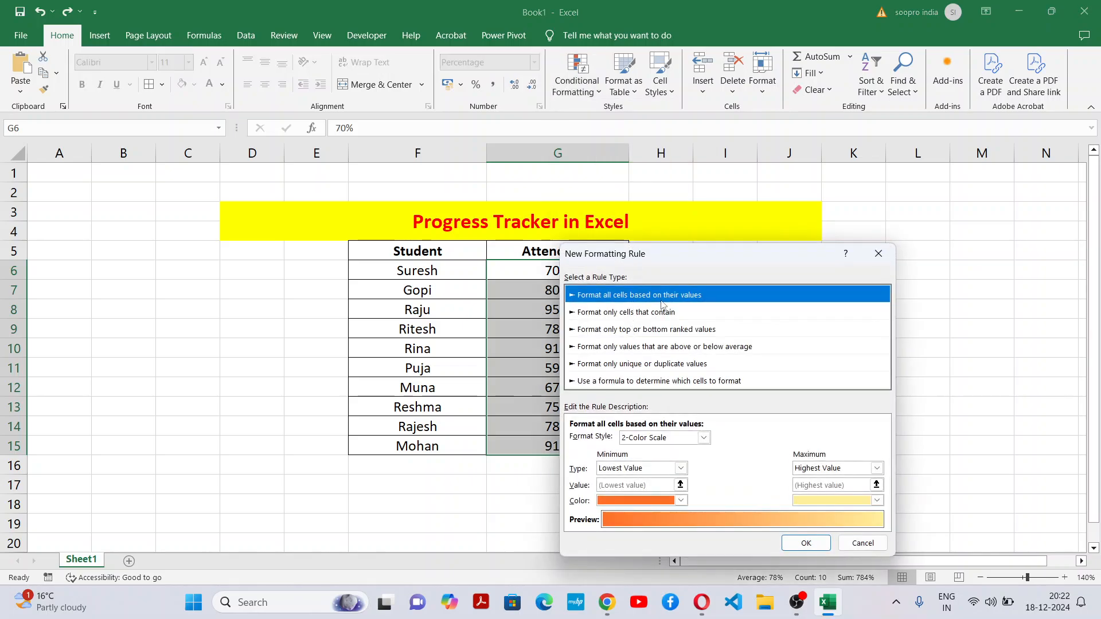
{"action": "left_click", "coordinate": [669, 438]}
{"action": "left_click", "coordinate": [640, 472]}
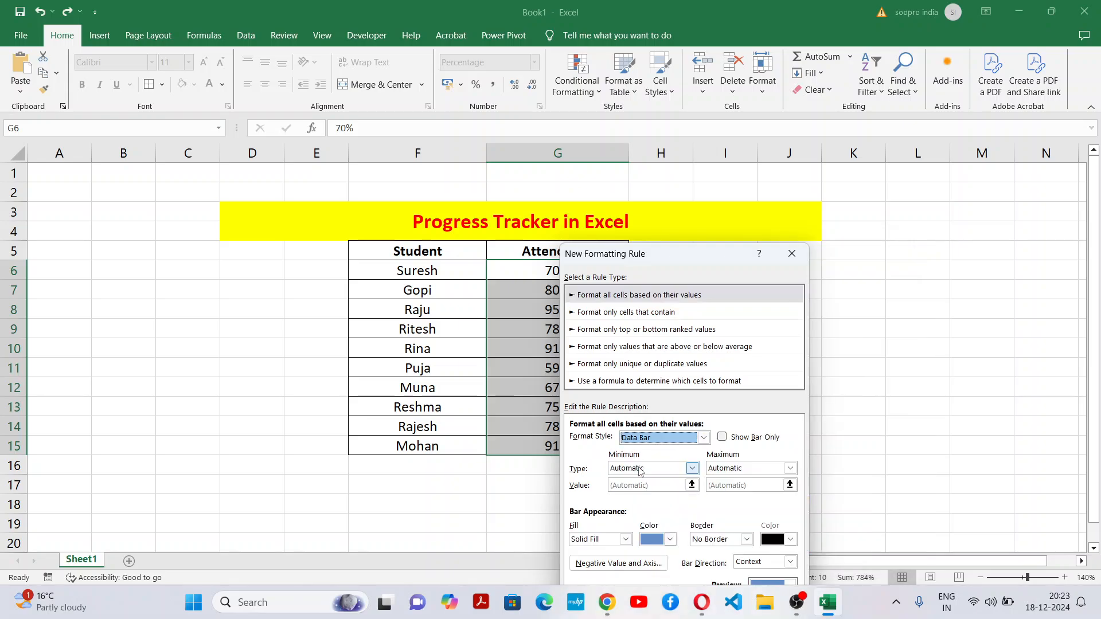
Set the data bar's minimum and maximum types to Number, with a minimum of 0, and clear the default maximum value
{"action": "left_click", "coordinate": [664, 468]}
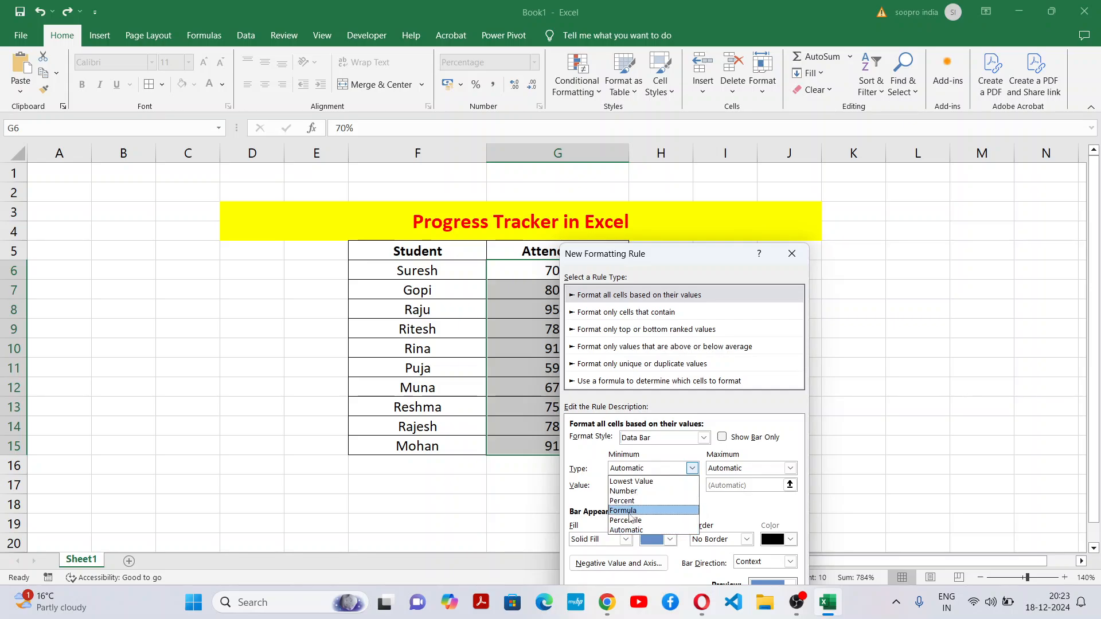
{"action": "left_click", "coordinate": [633, 495]}
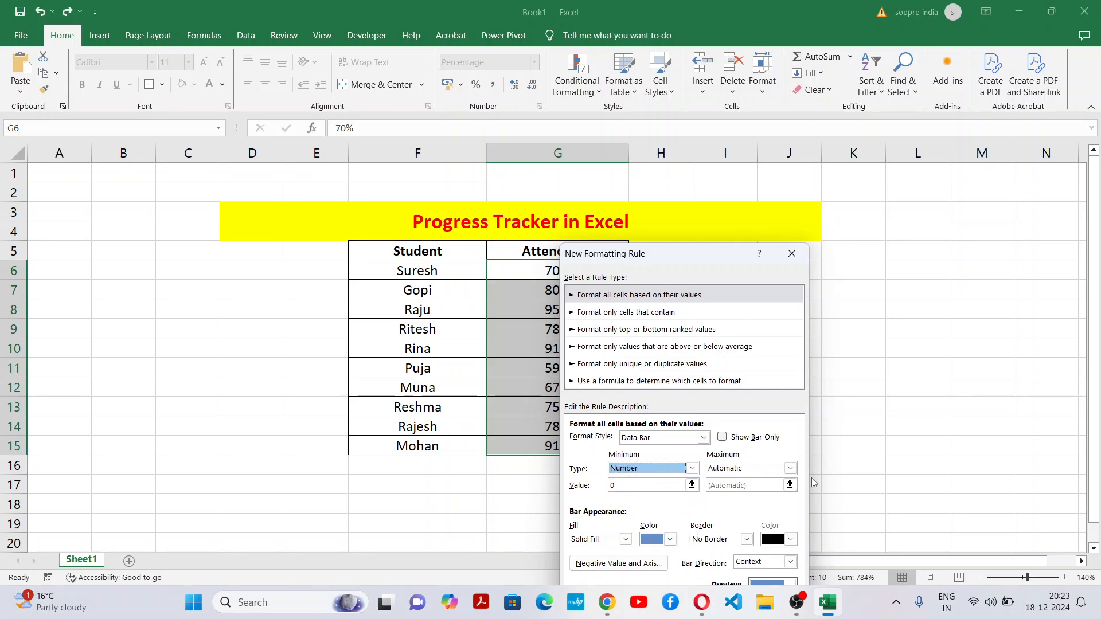
{"action": "left_click", "coordinate": [769, 468]}
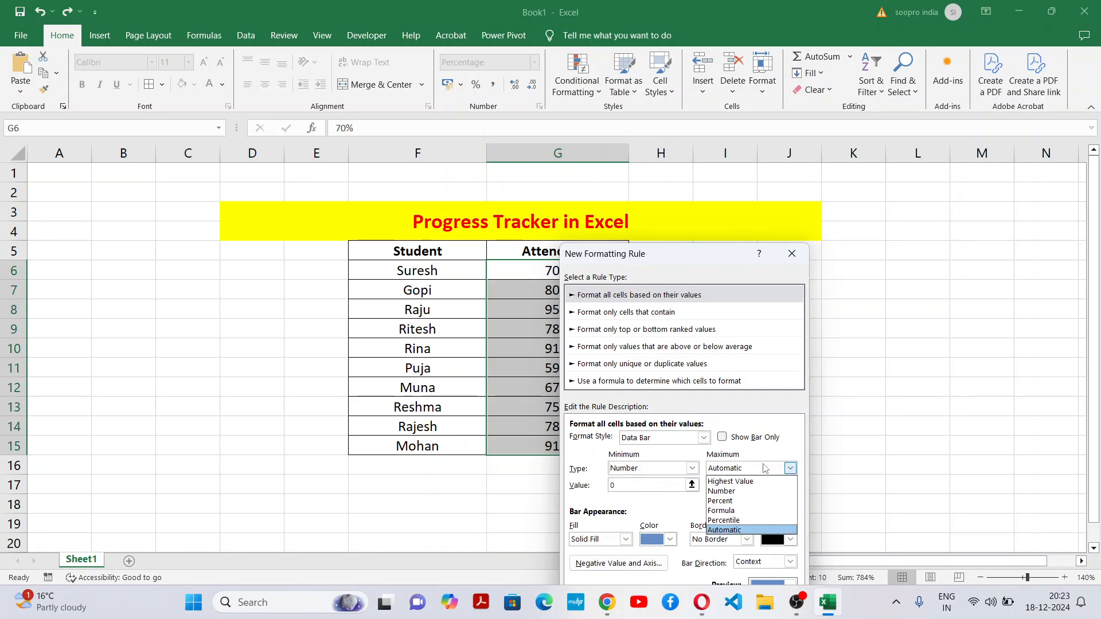
{"action": "left_click", "coordinate": [721, 491]}
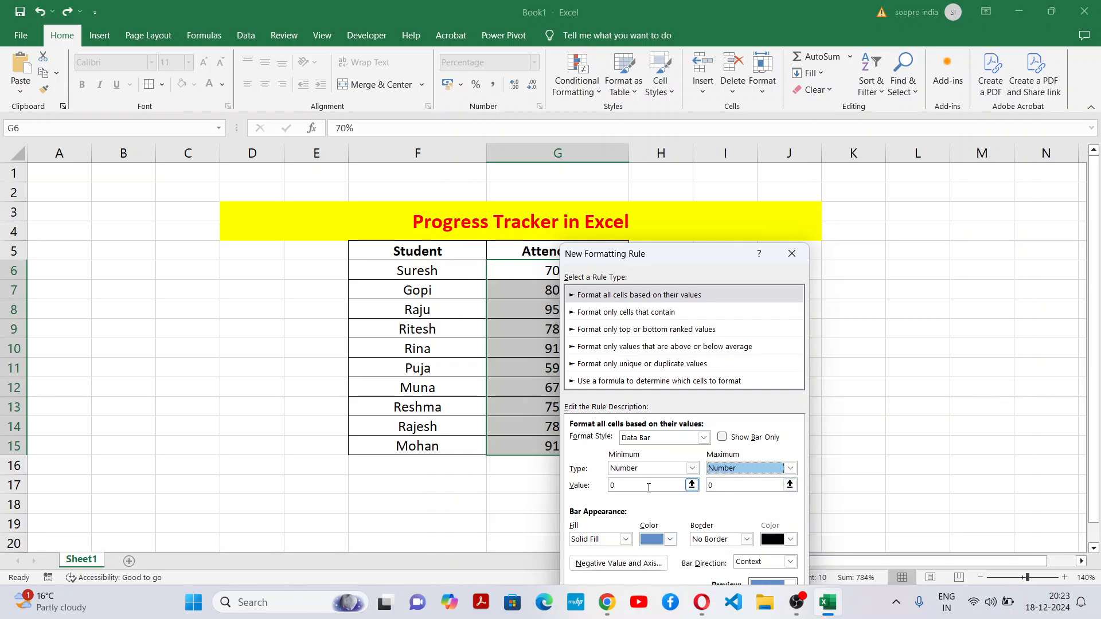
{"action": "left_click", "coordinate": [746, 486]}
{"action": "key", "text": "BackSpace"}
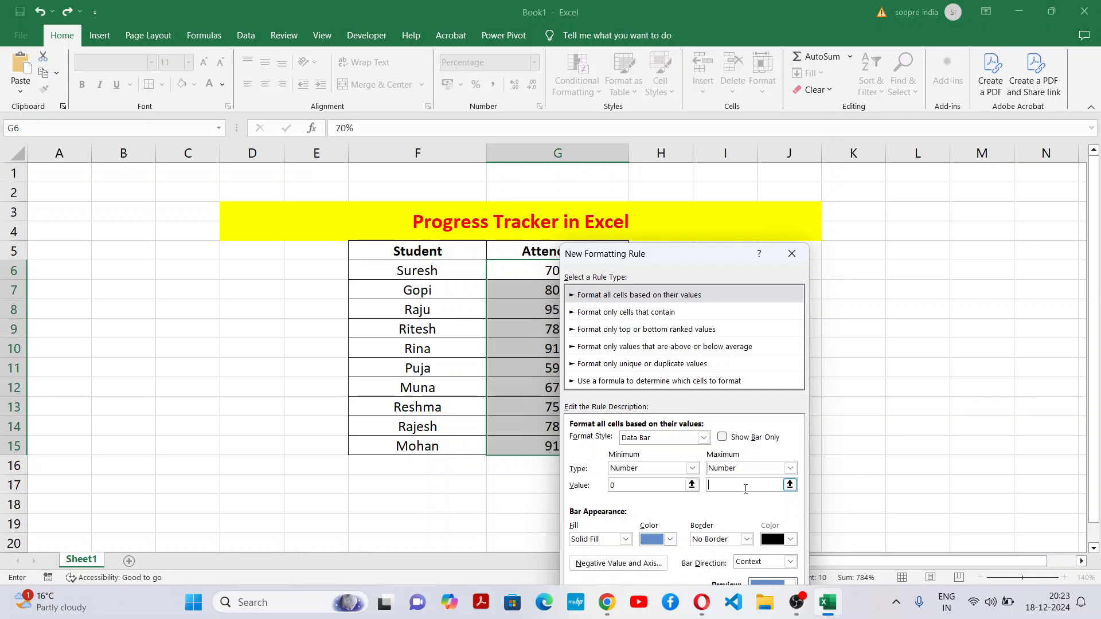
Set the data bar rule's maximum to 1 and its solid fill colour to purple, and apply the rule to G6:G15
{"action": "left_click", "coordinate": [670, 540]}
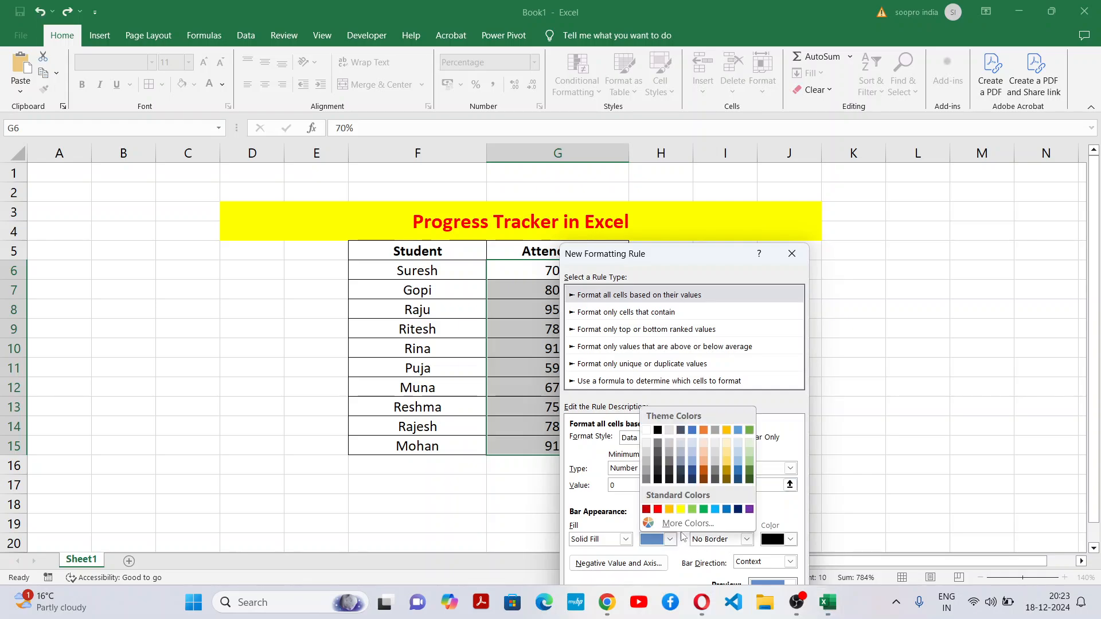
{"action": "left_click", "coordinate": [750, 509]}
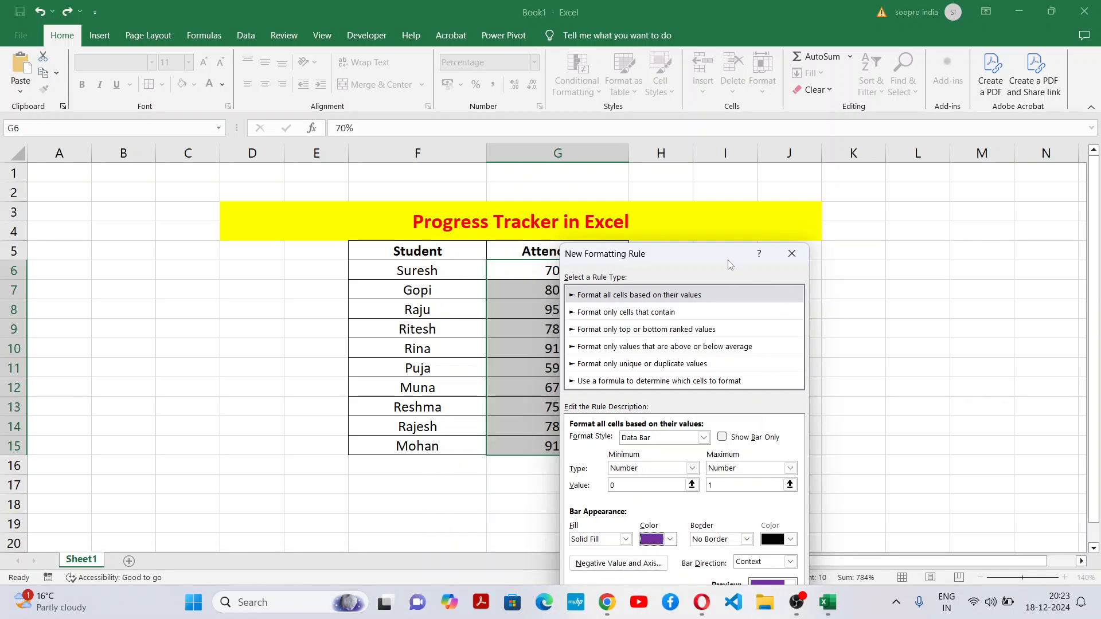
{"action": "left_click_drag", "start_coordinate": [727, 255], "coordinate": [778, 151]}
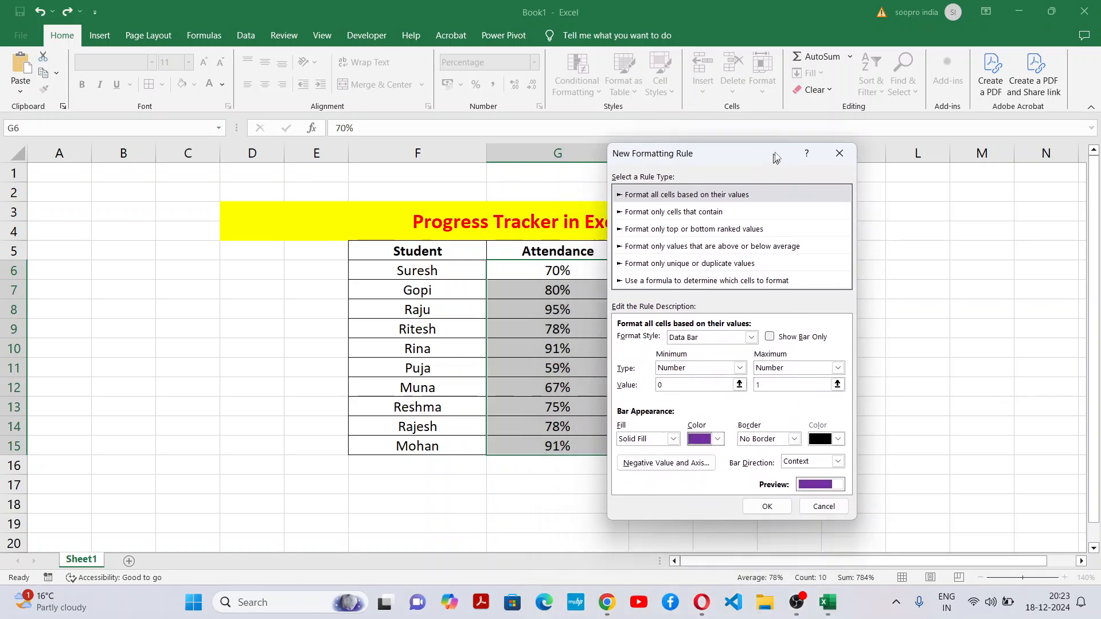
{"action": "left_click", "coordinate": [770, 502]}
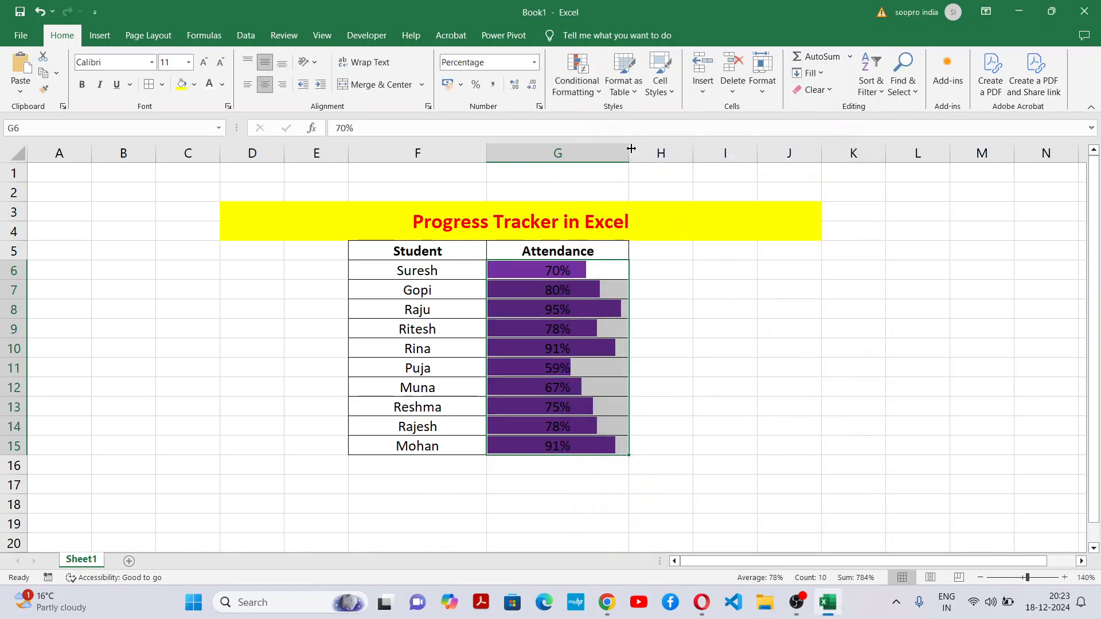
Widen the Attendance column, and left-align the percentages in G6:G15 with a white font
{"action": "left_click_drag", "start_coordinate": [629, 152], "coordinate": [721, 152]}
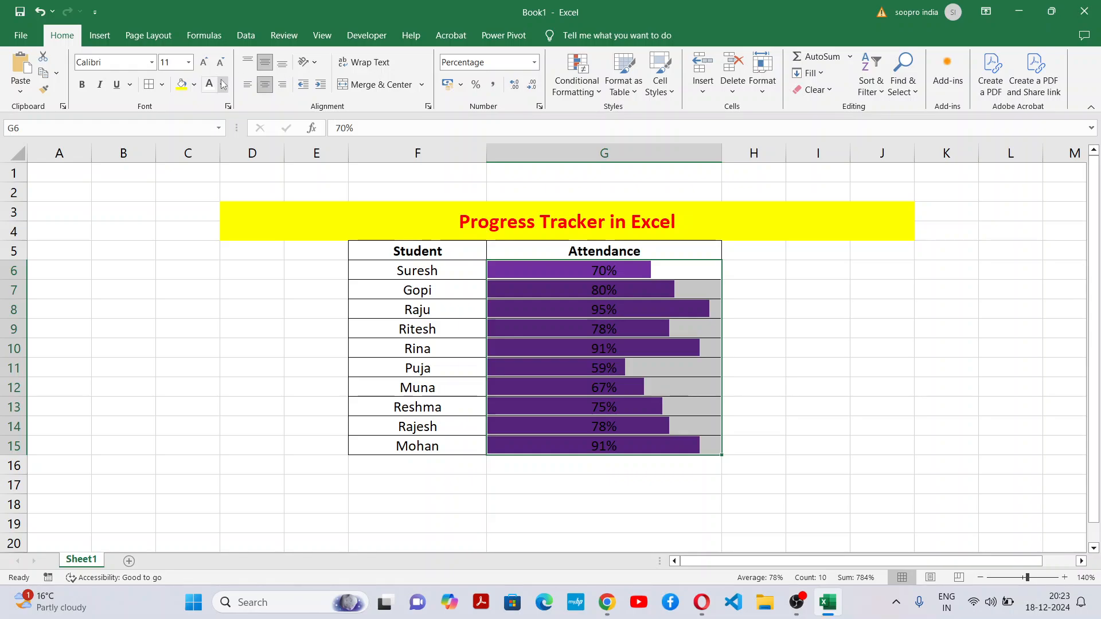
{"action": "left_click", "coordinate": [248, 84]}
{"action": "left_click", "coordinate": [210, 84]}
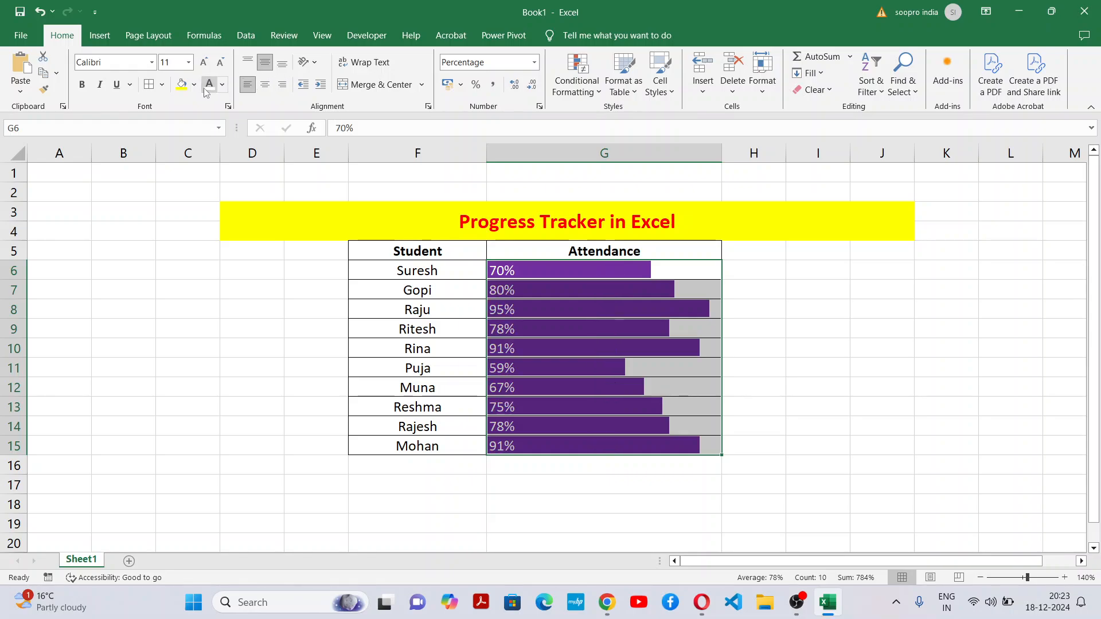
{"action": "left_click", "coordinate": [644, 447]}
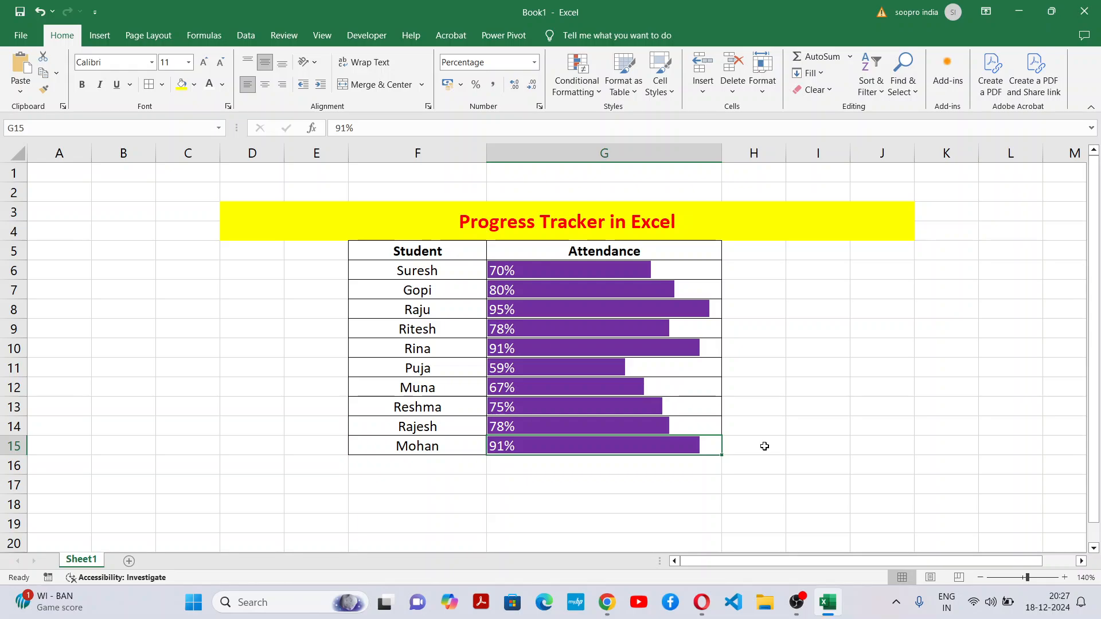
{"action": "left_click", "coordinate": [815, 362]}
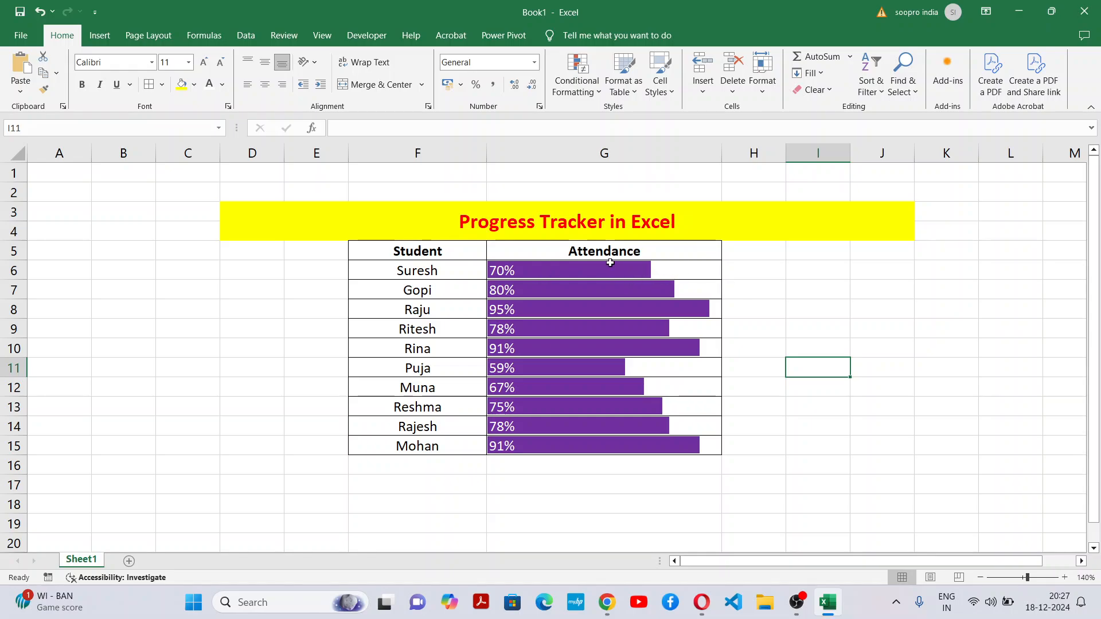
Undo the white font, left alignment, column widening and purple data bars in the Attendance column
{"action": "left_click_drag", "start_coordinate": [658, 273], "coordinate": [661, 452]}
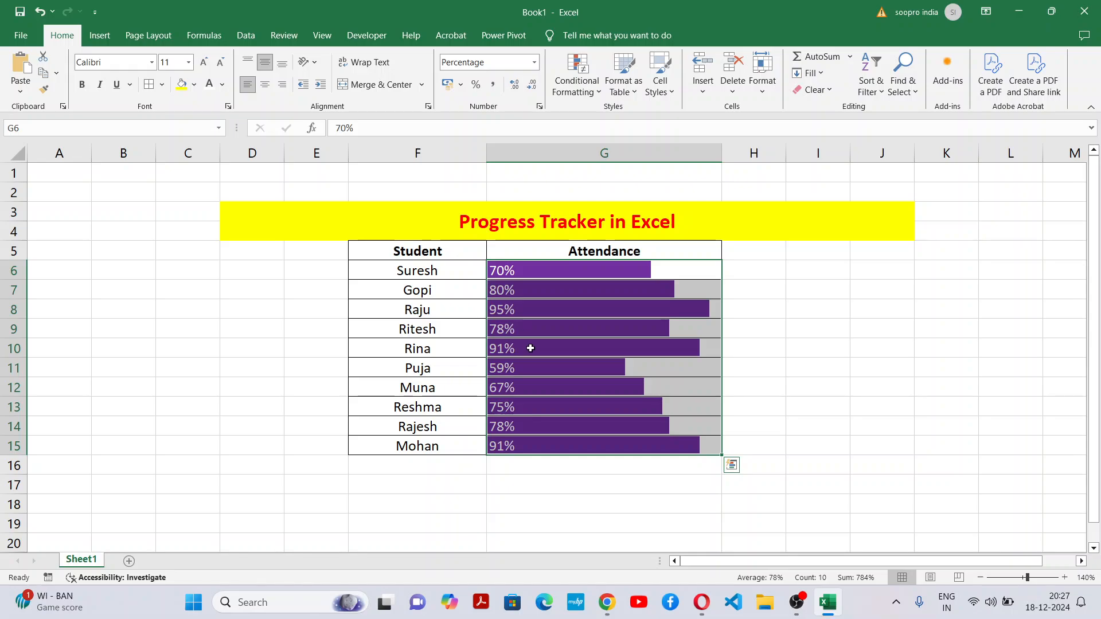
{"action": "key", "text": "ctrl+z"}
{"action": "key", "text": "ctrl+z"}
{"action": "key", "text": "ctrl+z"}
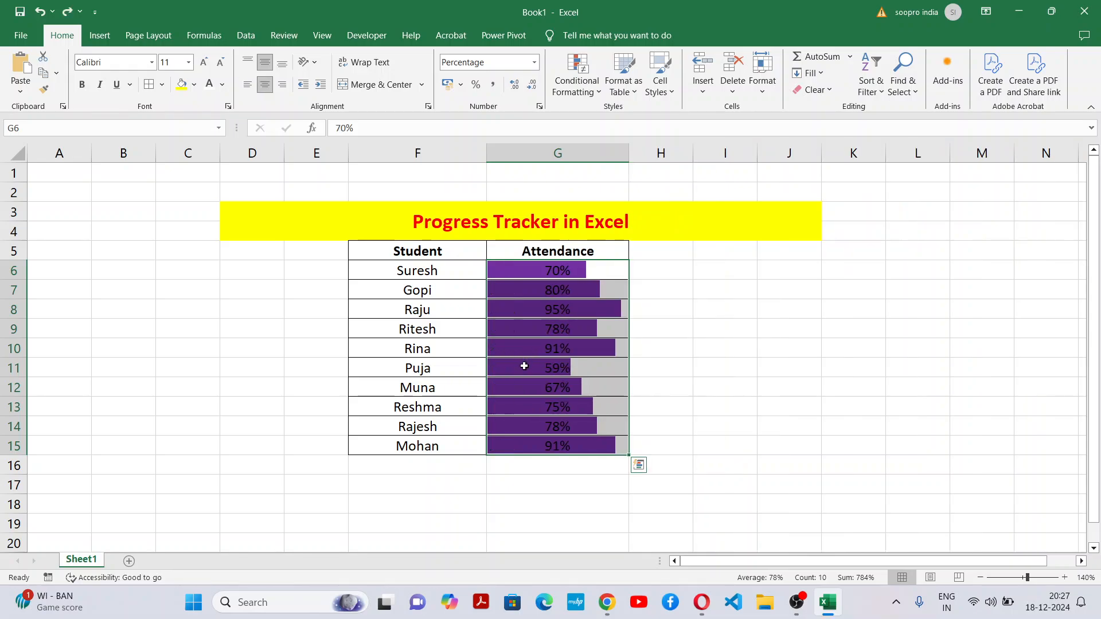
{"action": "left_click", "coordinate": [733, 367]}
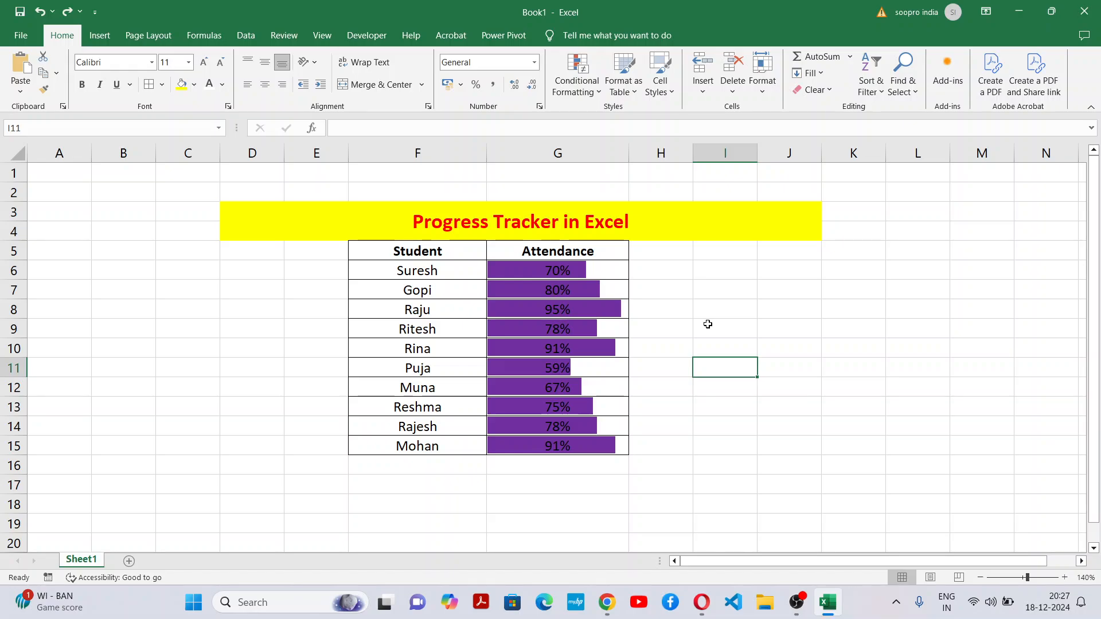
{"action": "key", "text": "ctrl+z"}
{"action": "left_click", "coordinate": [739, 372]}
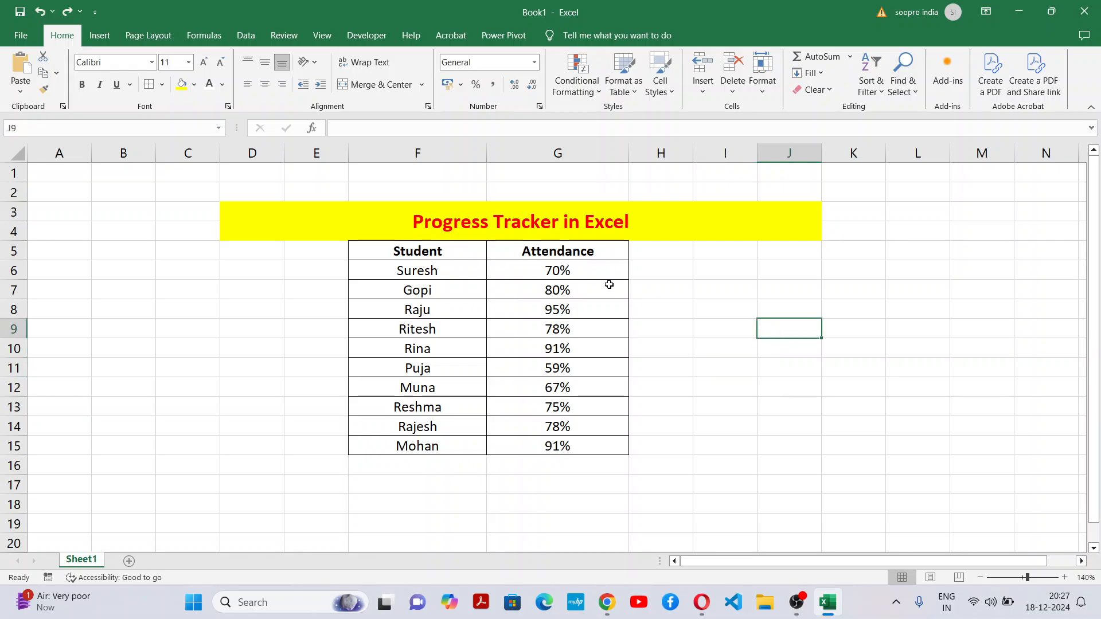
Create a new value-based conditional formatting rule for G6:G15 using the Data Bar format style
{"action": "left_click", "coordinate": [571, 268]}
{"action": "left_click_drag", "start_coordinate": [571, 268], "coordinate": [567, 444]}
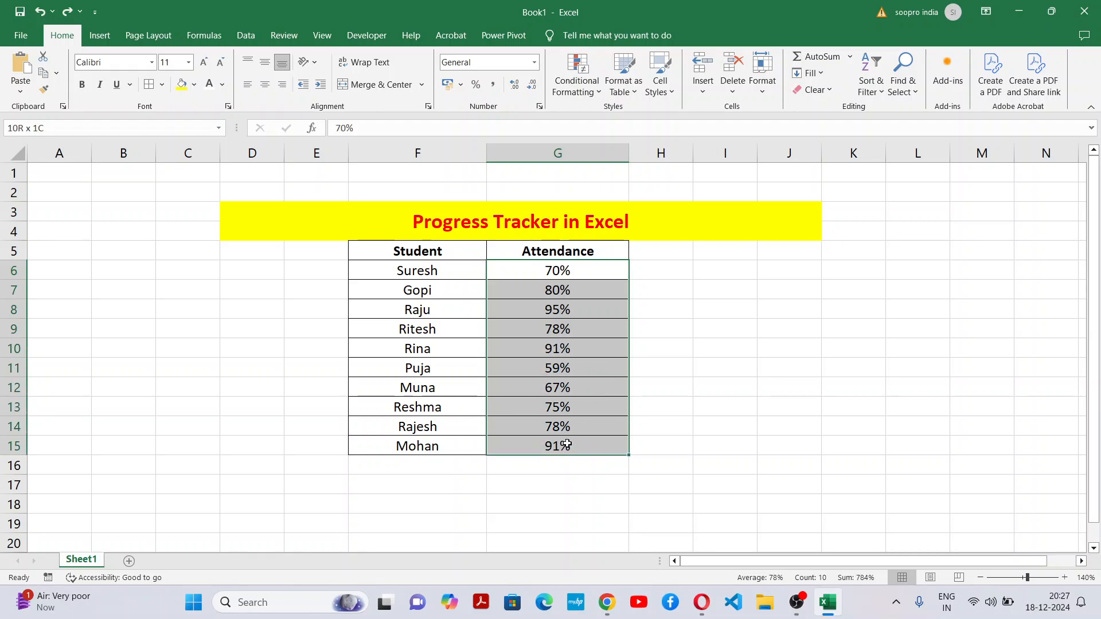
{"action": "left_click", "coordinate": [717, 347]}
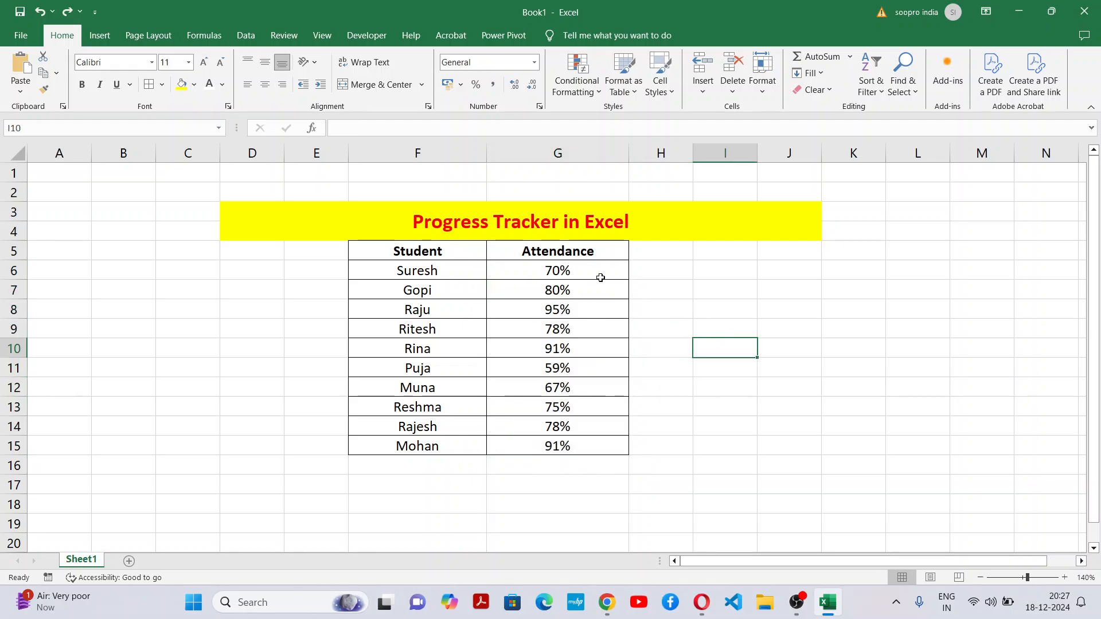
{"action": "left_click_drag", "start_coordinate": [601, 278], "coordinate": [595, 444]}
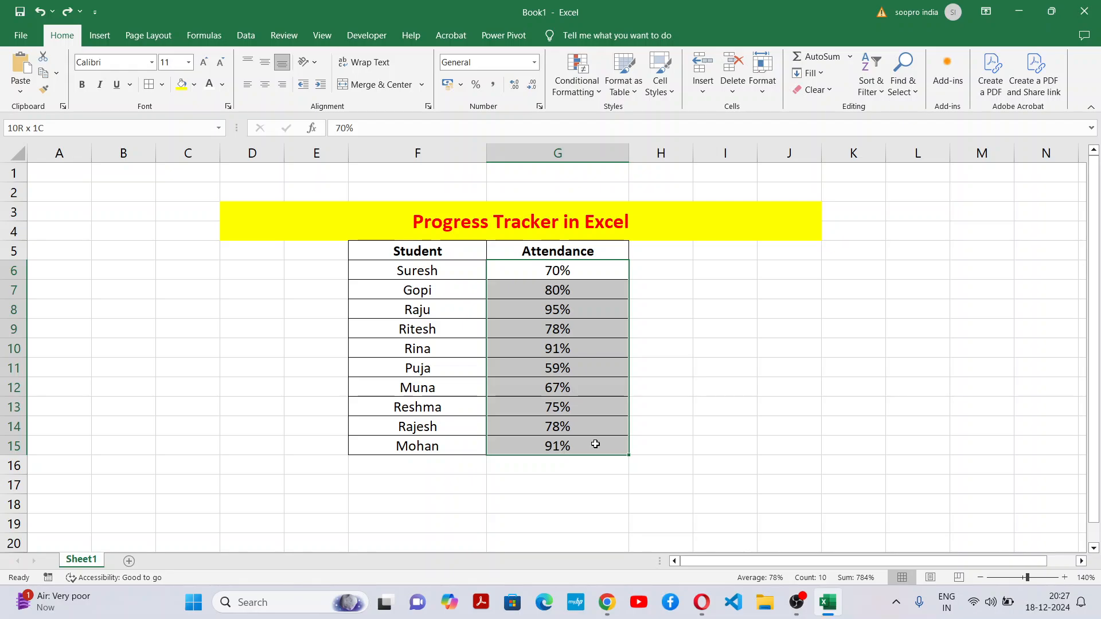
{"action": "left_click", "coordinate": [588, 86]}
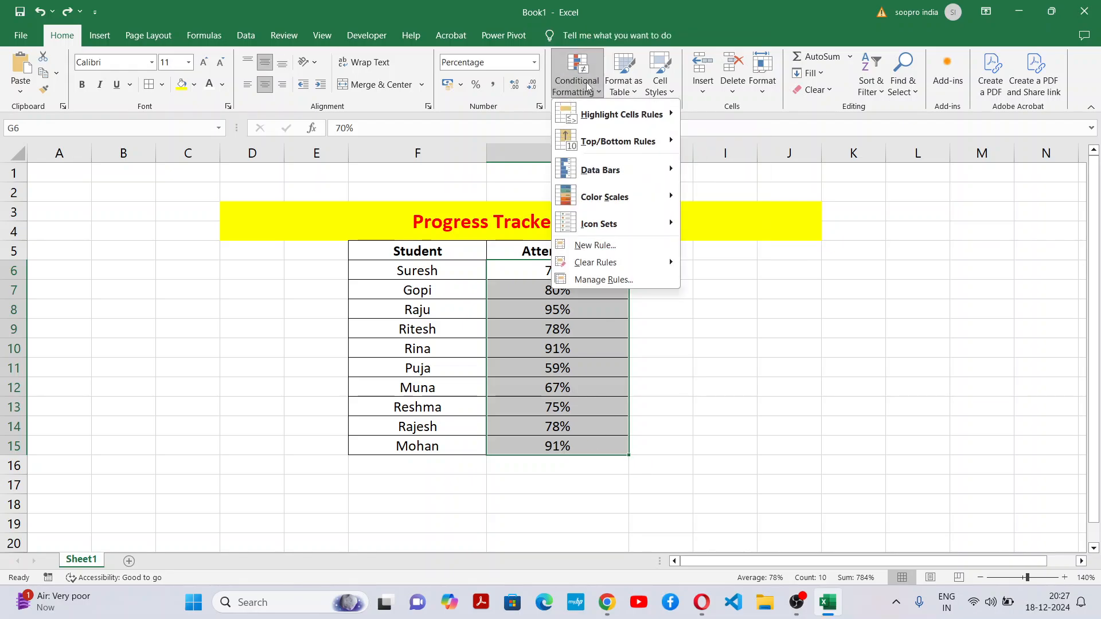
{"action": "left_click", "coordinate": [592, 246]}
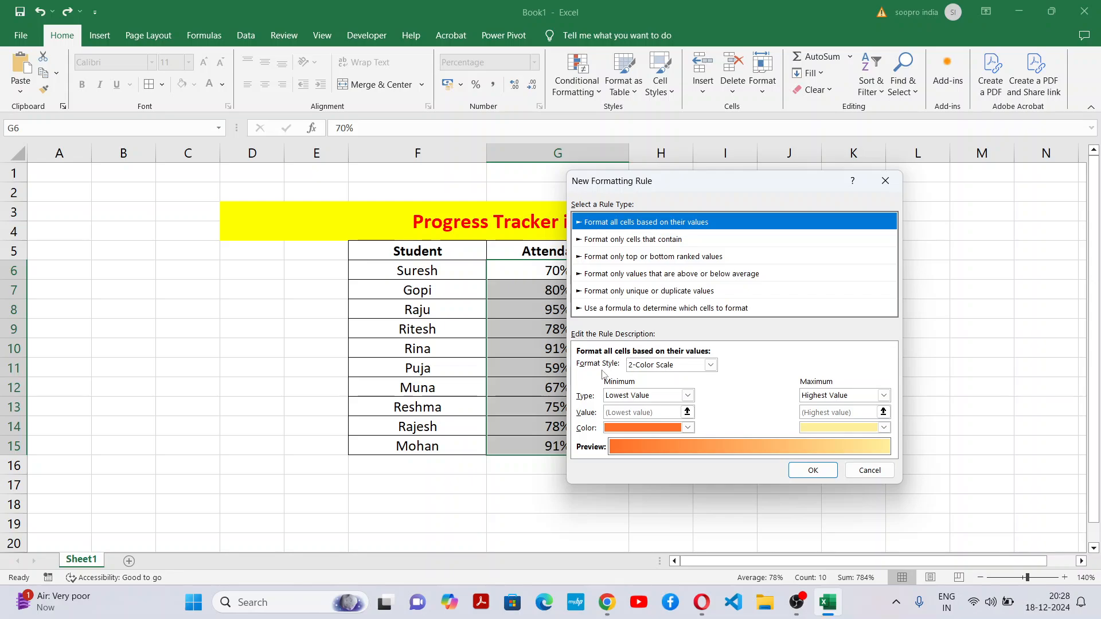
{"action": "left_click", "coordinate": [710, 365]}
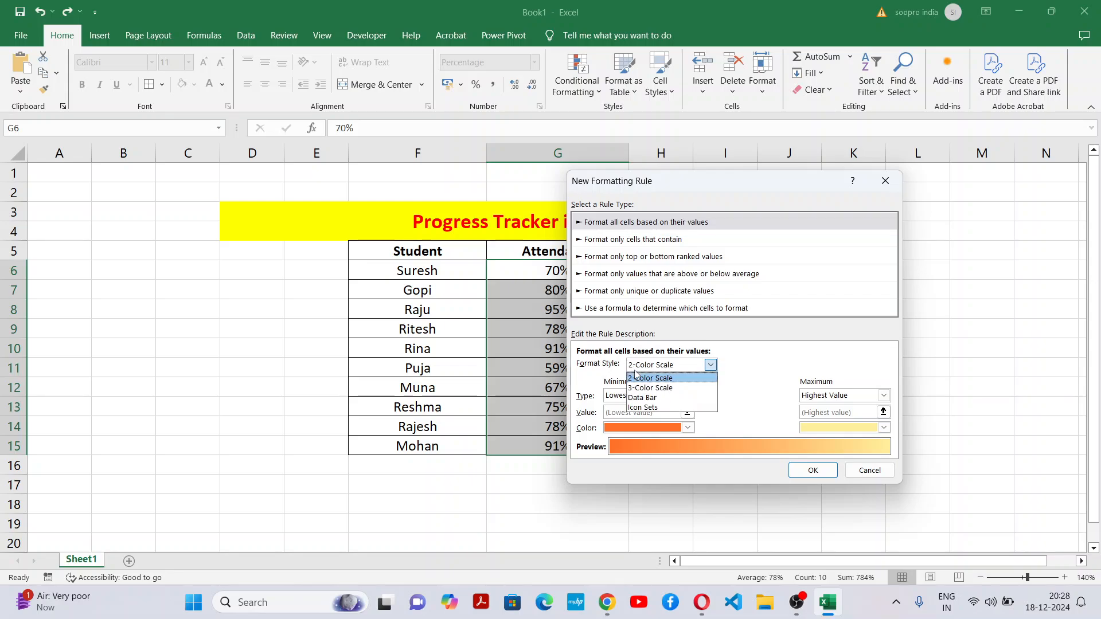
{"action": "left_click", "coordinate": [648, 398]}
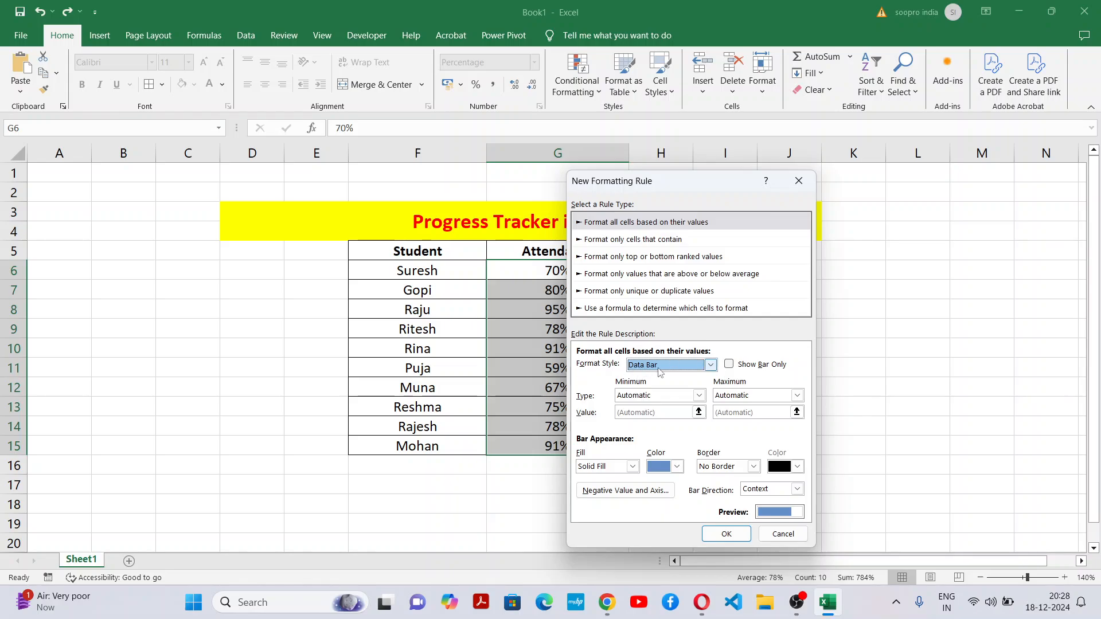
Set the data bar's minimum and maximum types to Number, with a minimum of 0 and a maximum of 1
{"action": "left_click", "coordinate": [657, 403]}
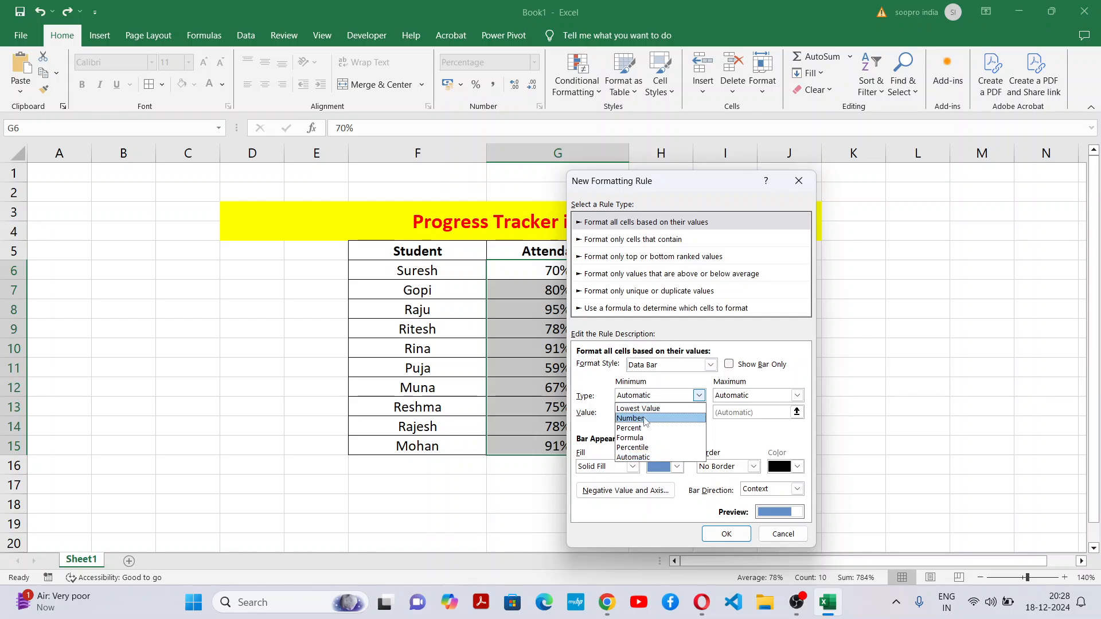
{"action": "left_click", "coordinate": [656, 417]}
{"action": "left_click", "coordinate": [767, 395]}
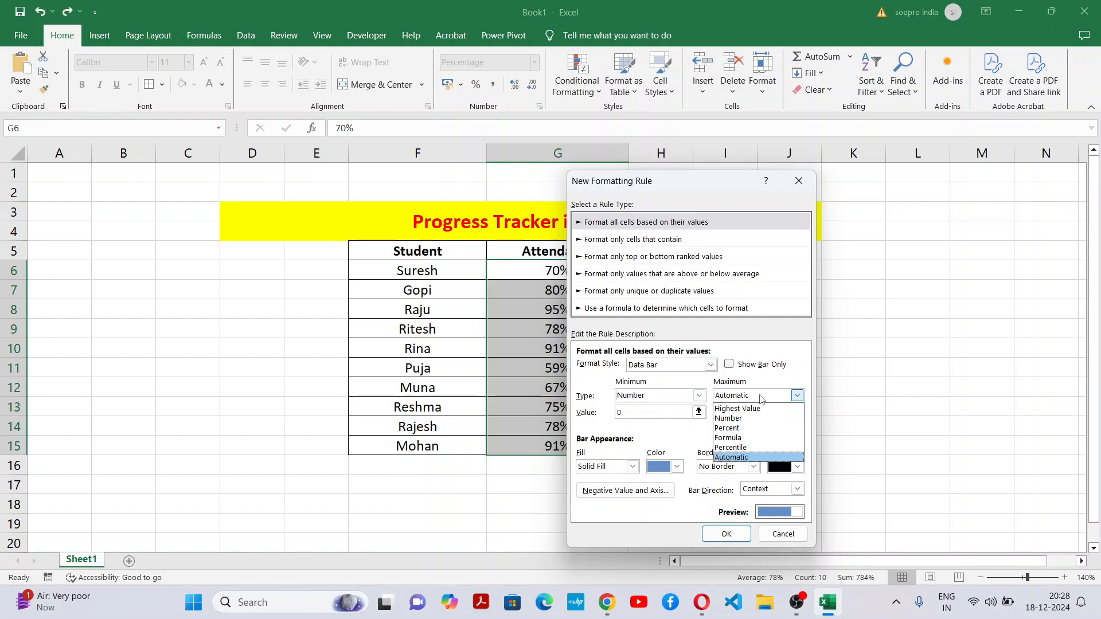
{"action": "left_click", "coordinate": [728, 418]}
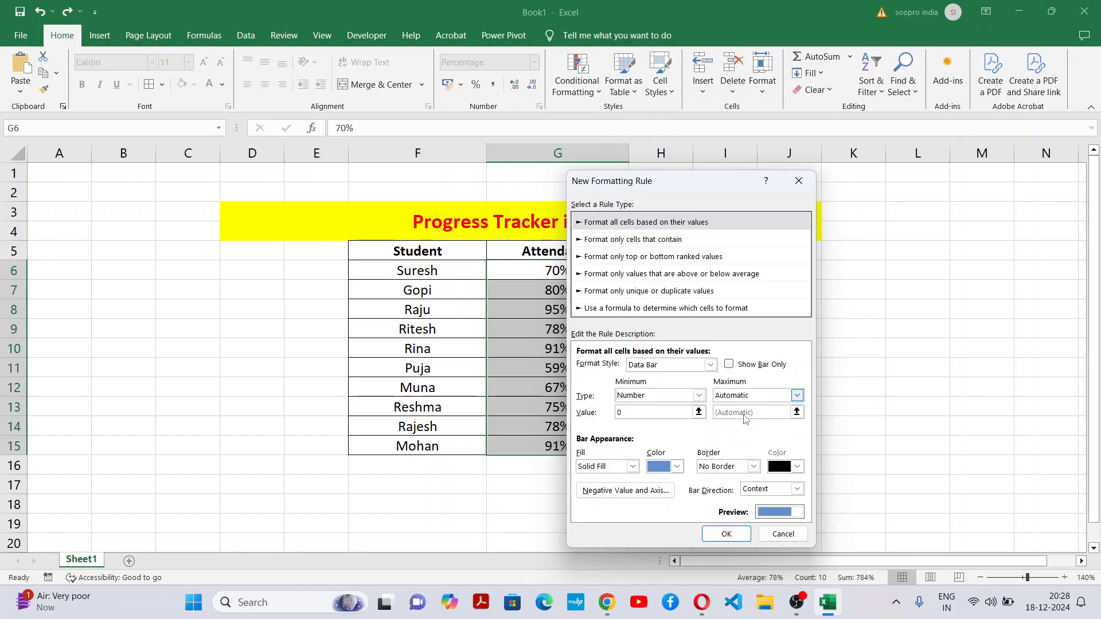
{"action": "left_click", "coordinate": [750, 411]}
{"action": "key", "text": "BackSpace"}
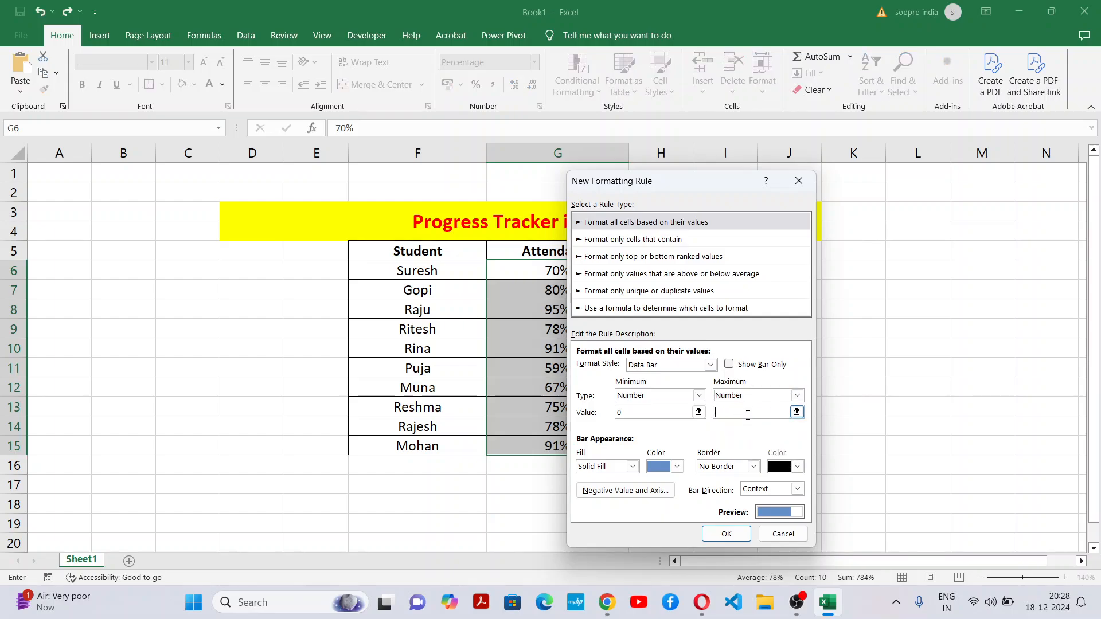
{"action": "type", "text": "1"}
Set the data bar's fill colour to the standard purple
{"action": "left_click", "coordinate": [677, 466]}
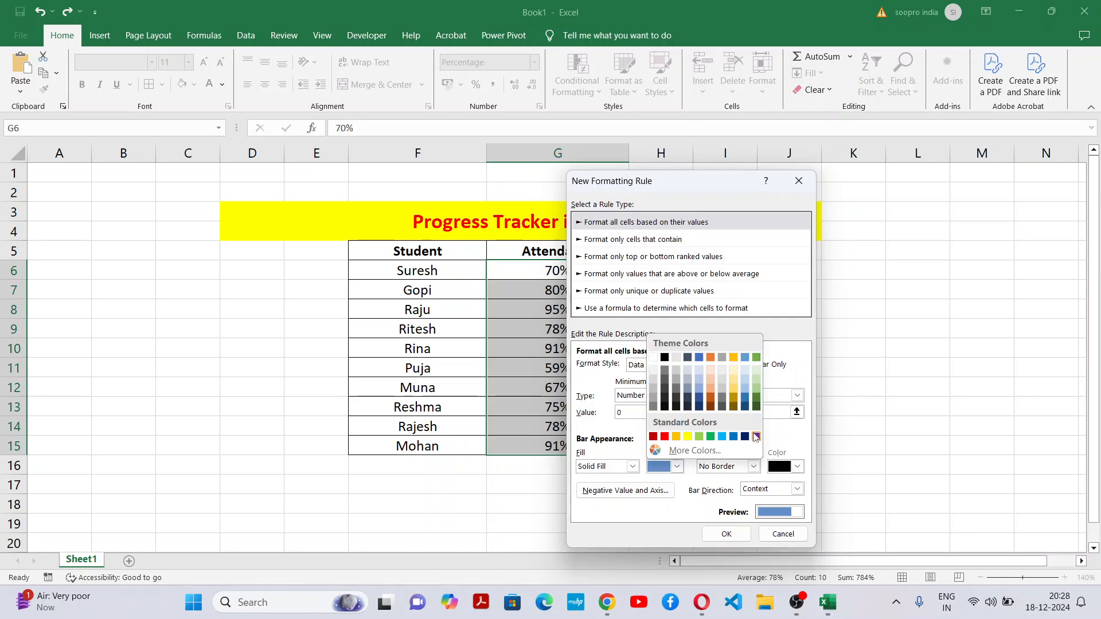
{"action": "left_click", "coordinate": [757, 436]}
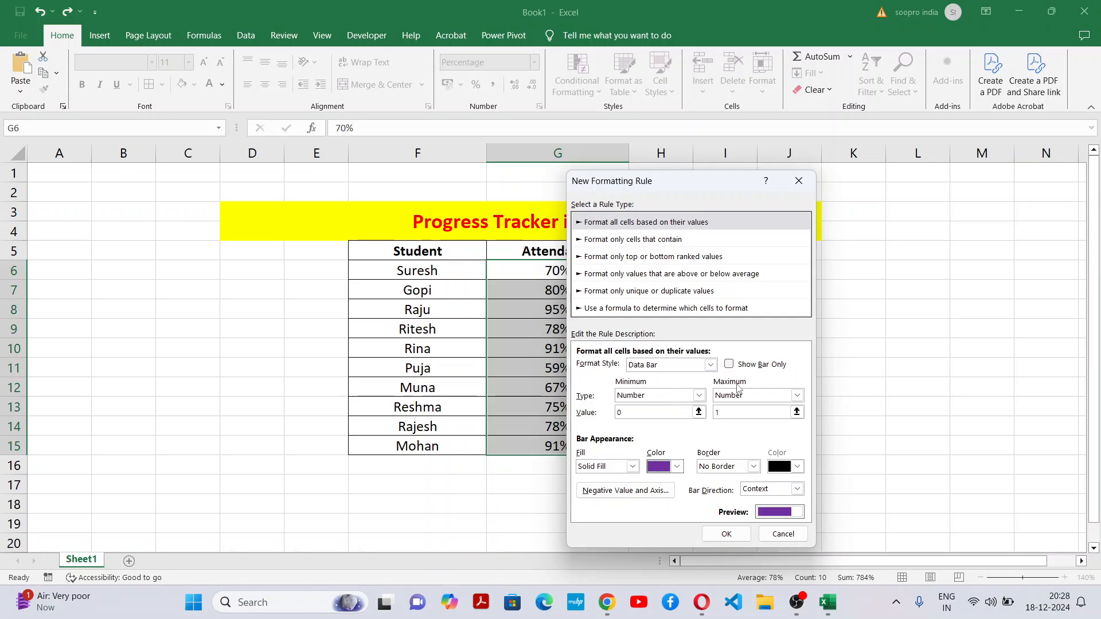
{"action": "left_click", "coordinate": [755, 417]}
{"action": "left_click", "coordinate": [678, 468]}
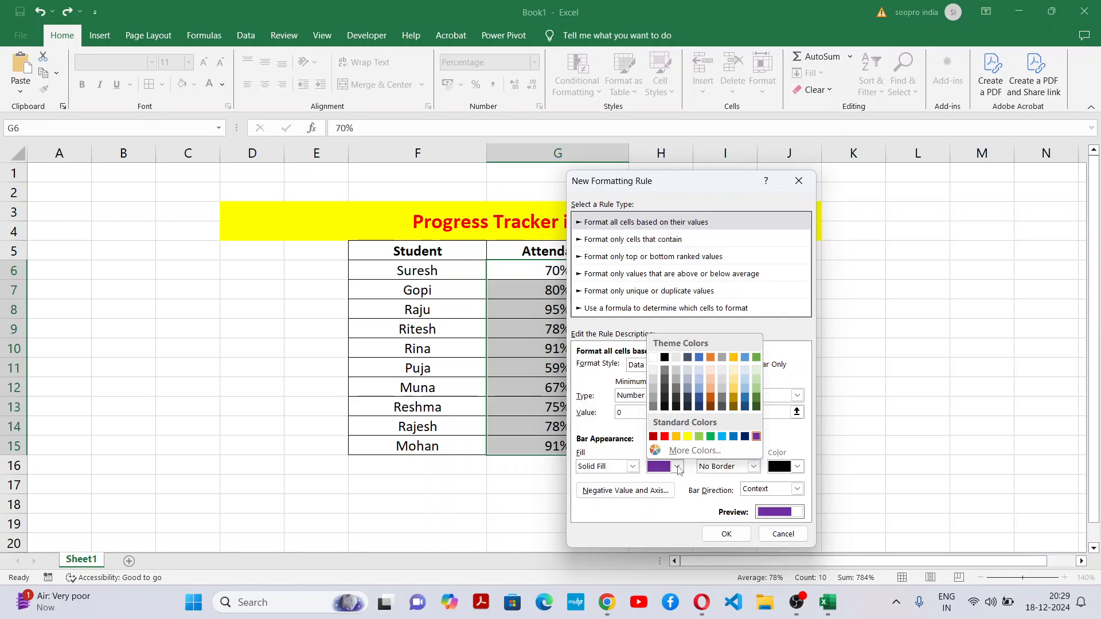
{"action": "left_click", "coordinate": [756, 438]}
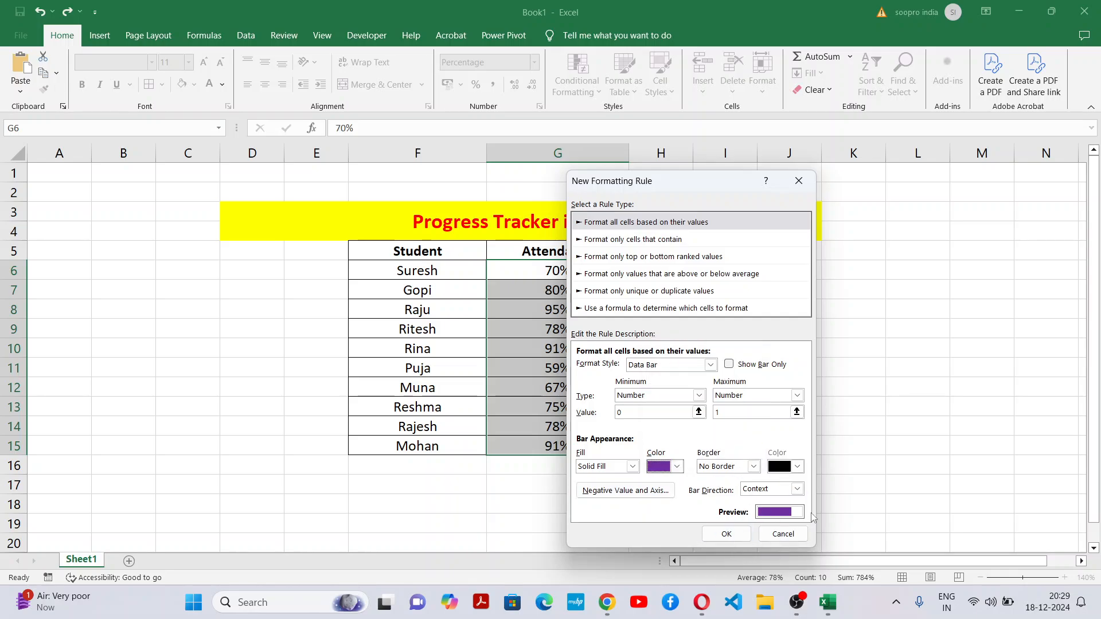
Choose the standard light blue as the data bar's fill colour and apply the rule to the Attendance values
{"action": "left_click", "coordinate": [678, 467]}
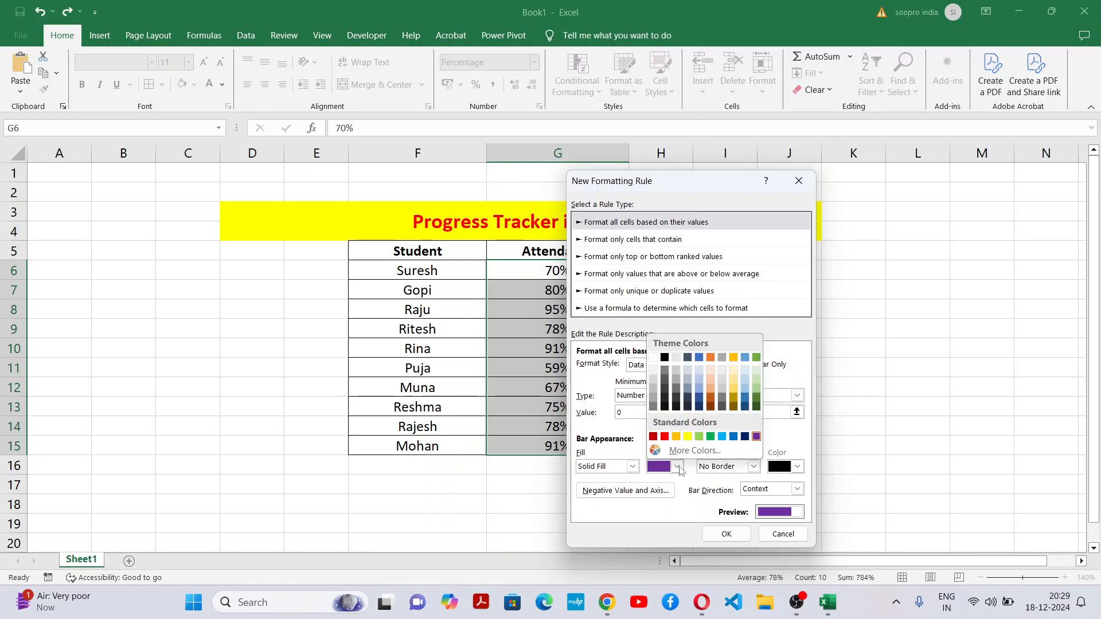
{"action": "left_click", "coordinate": [723, 438]}
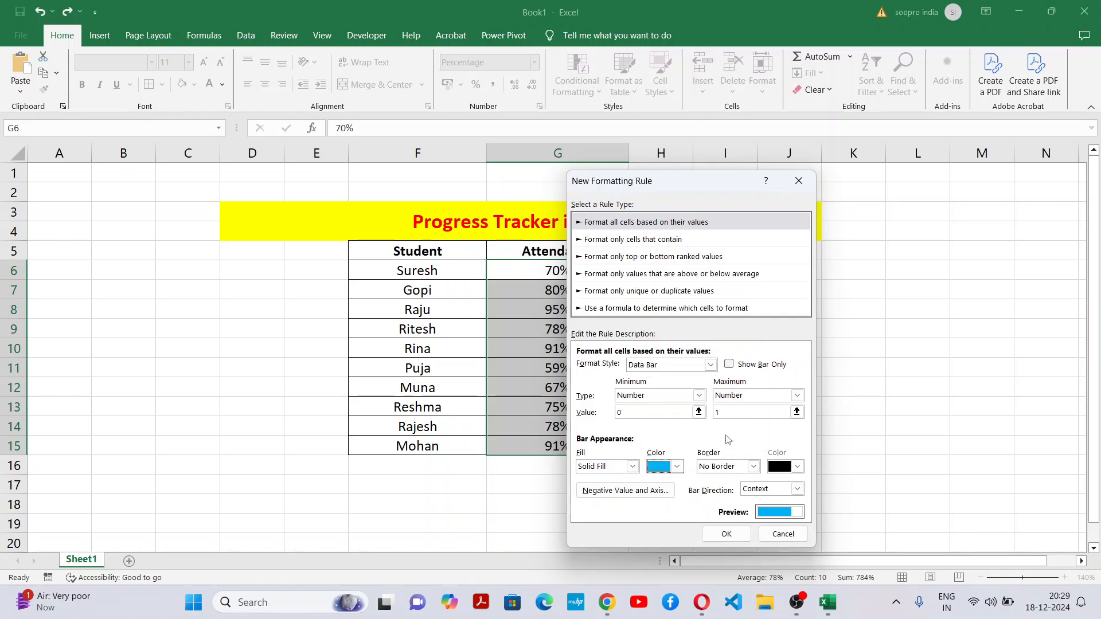
{"action": "left_click", "coordinate": [727, 533]}
{"action": "left_click", "coordinate": [843, 424]}
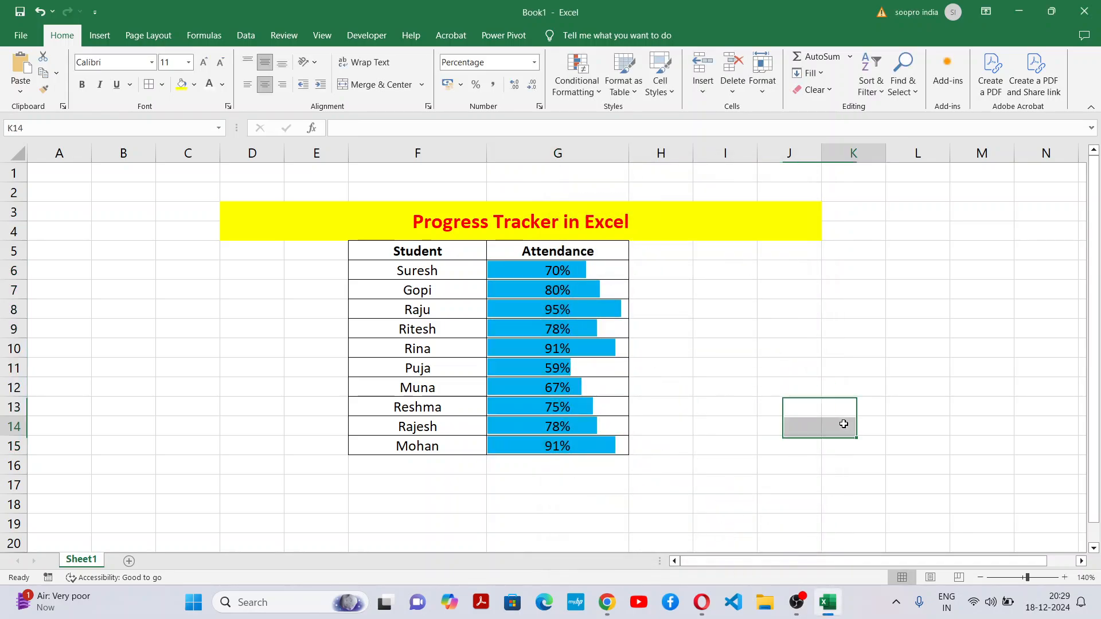
Left-align the attendance percentages in G6:G15 and change their font colour to white
{"action": "left_click", "coordinate": [590, 267]}
{"action": "left_click_drag", "start_coordinate": [589, 268], "coordinate": [584, 447]}
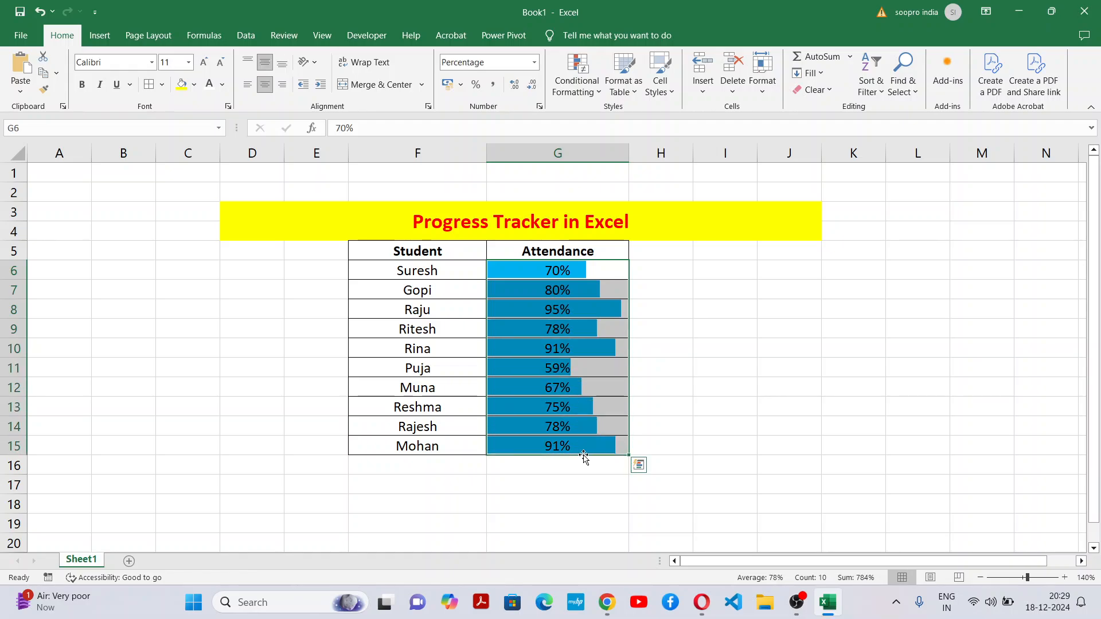
{"action": "left_click", "coordinate": [247, 84]}
{"action": "left_click", "coordinate": [210, 84]}
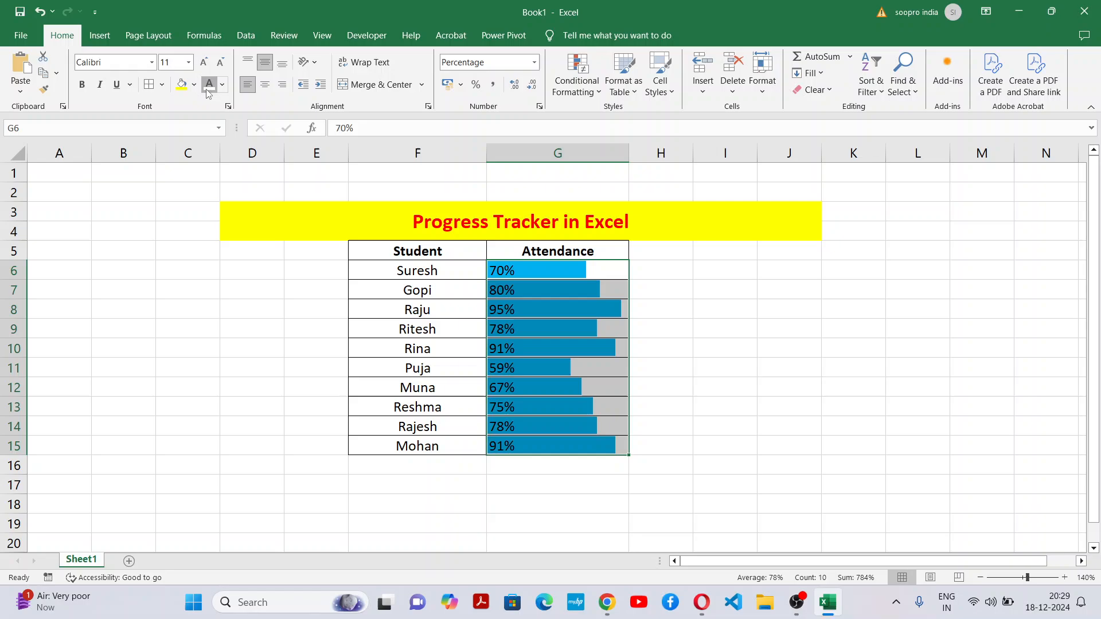
{"action": "left_click", "coordinate": [730, 328]}
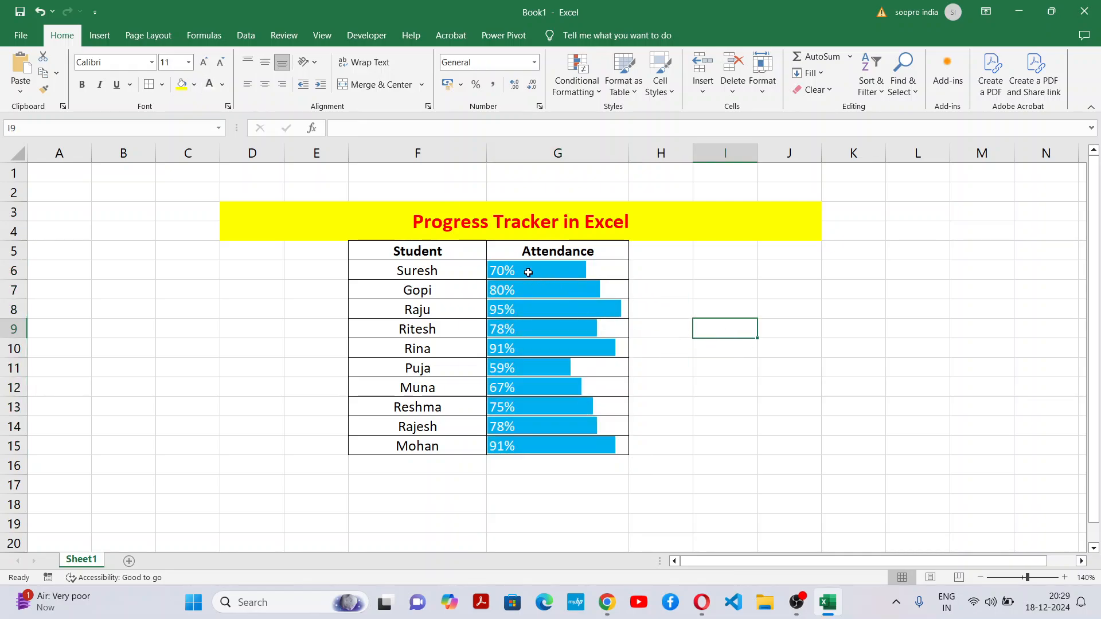
{"action": "left_click", "coordinate": [552, 273]}
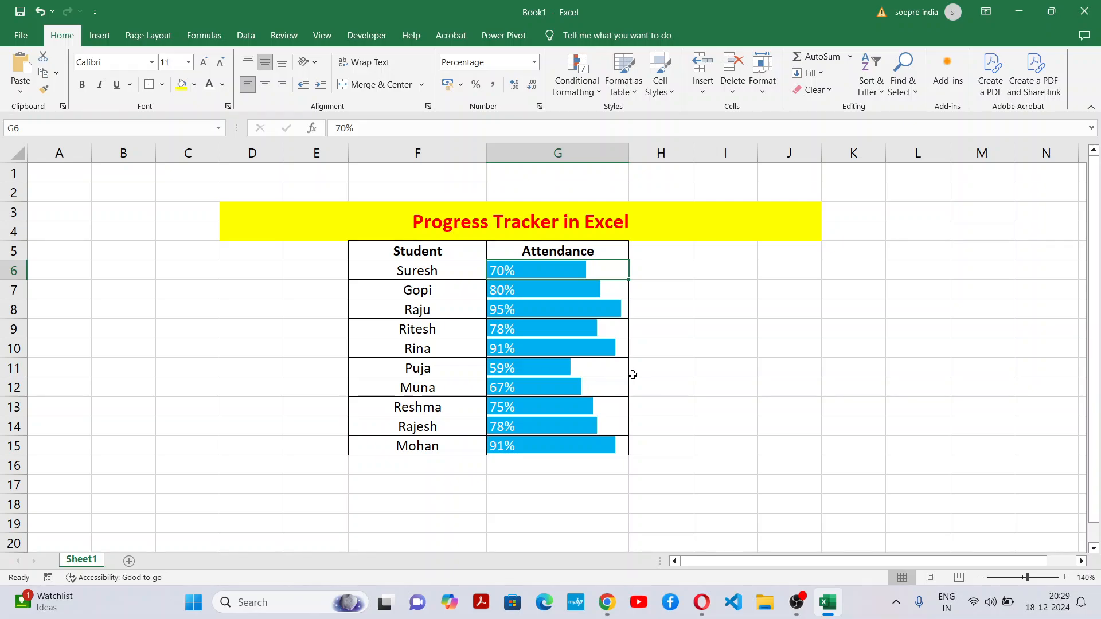
{"action": "left_click", "coordinate": [670, 443]}
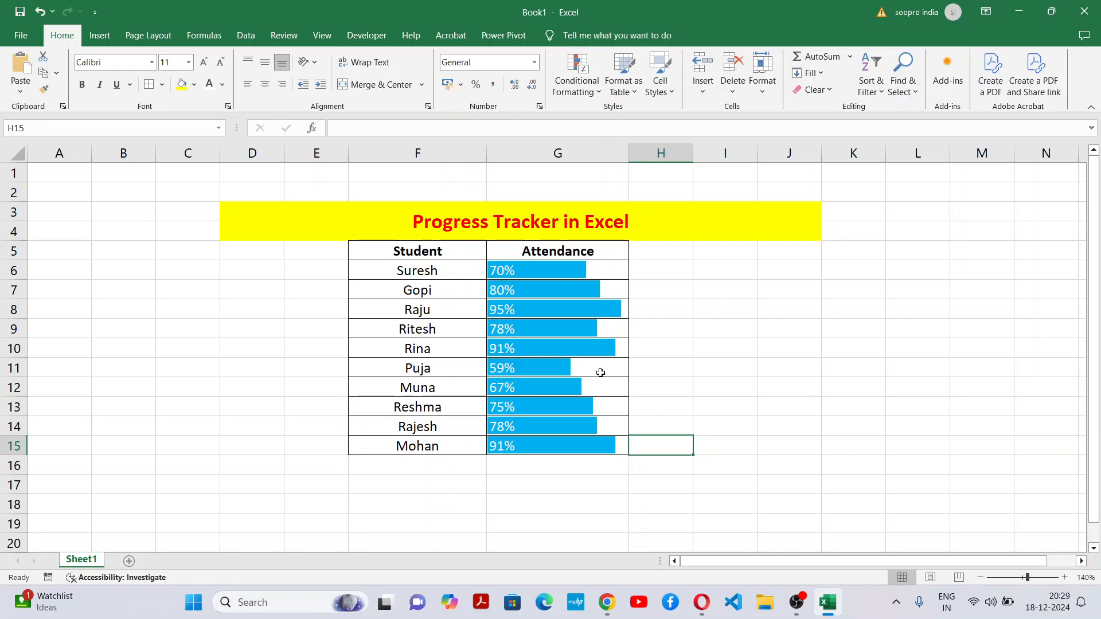
{"action": "left_click_drag", "start_coordinate": [516, 265], "coordinate": [514, 429]}
{"action": "left_click", "coordinate": [665, 446]}
{"action": "left_click", "coordinate": [500, 371]}
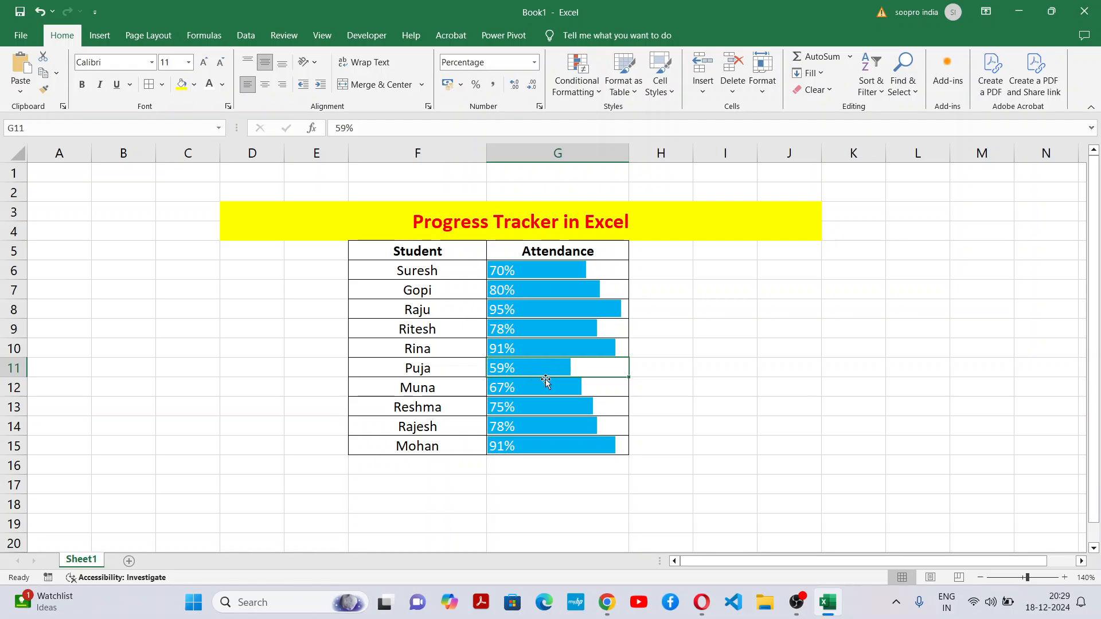
{"action": "left_click", "coordinate": [736, 422]}
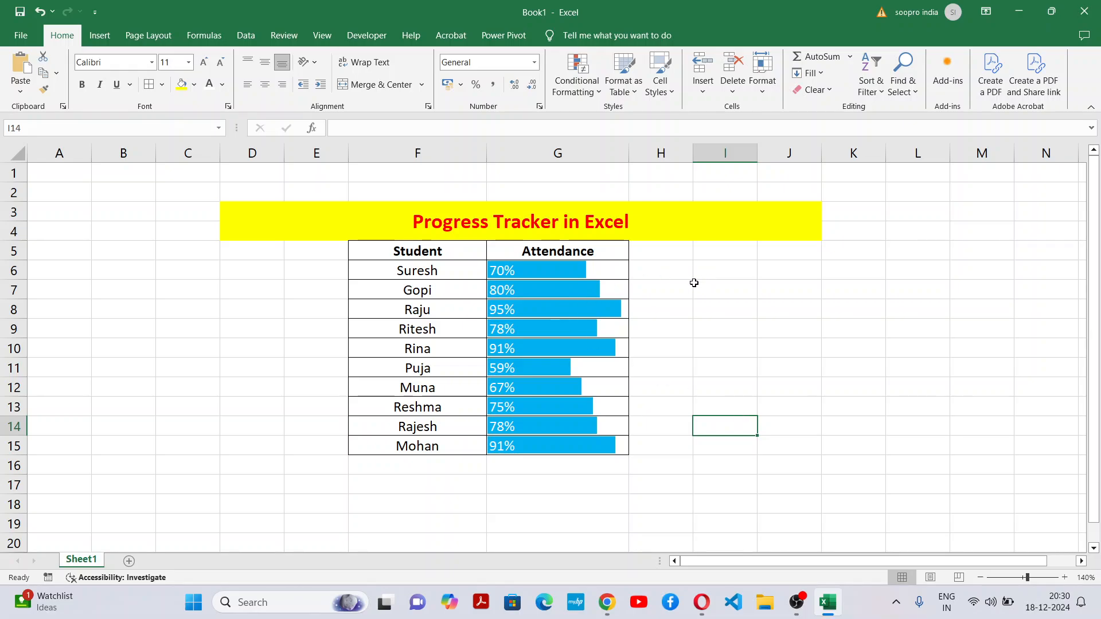
Copy the progress tracker range D3:J15 and paste it into the SOOPRO Pathshala Online ADCA course group chat in WhatsApp Web
{"action": "left_click", "coordinate": [601, 211]}
{"action": "left_click_drag", "start_coordinate": [607, 263], "coordinate": [618, 445]}
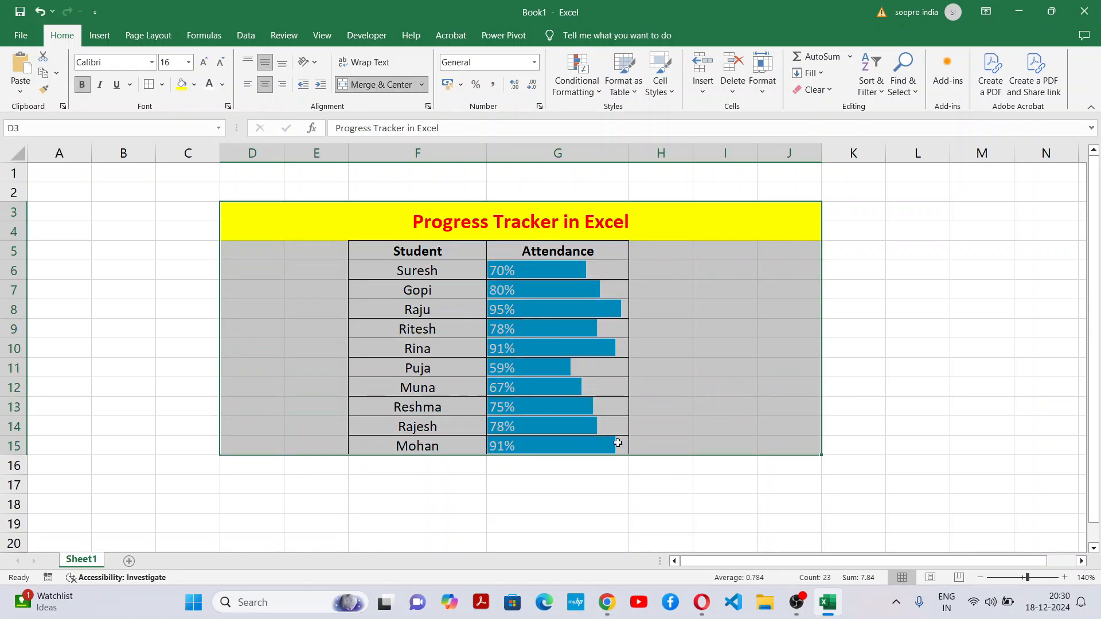
{"action": "key", "text": "ctrl+c"}
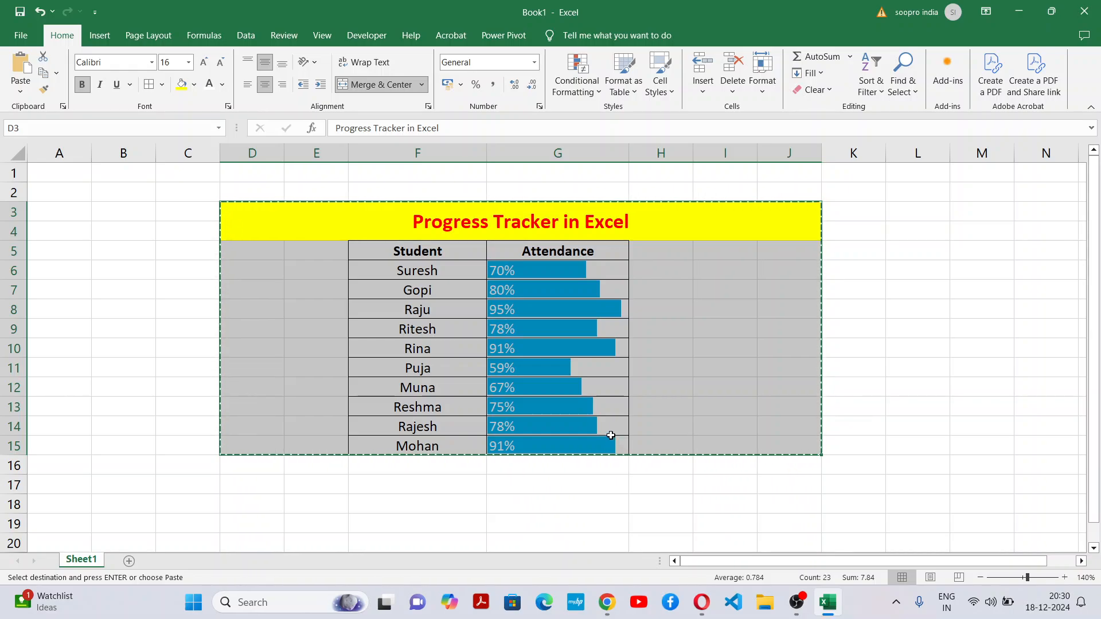
{"action": "key", "text": "super"}
{"action": "key", "text": "alt+Tab"}
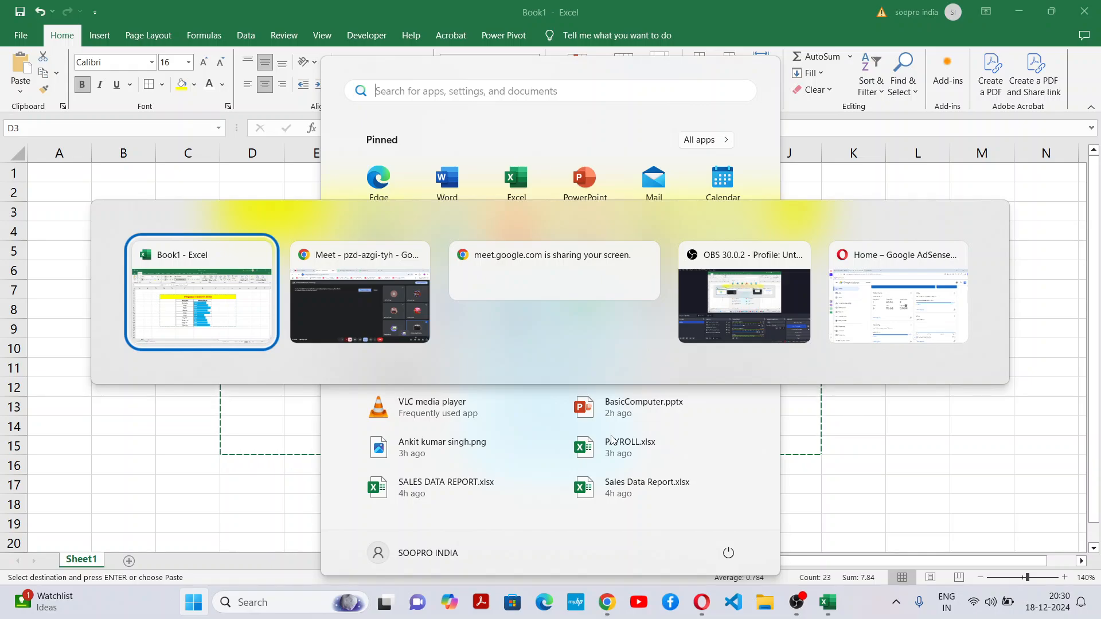
{"action": "key", "text": "alt+Tab"}
{"action": "left_click", "coordinate": [579, 13]}
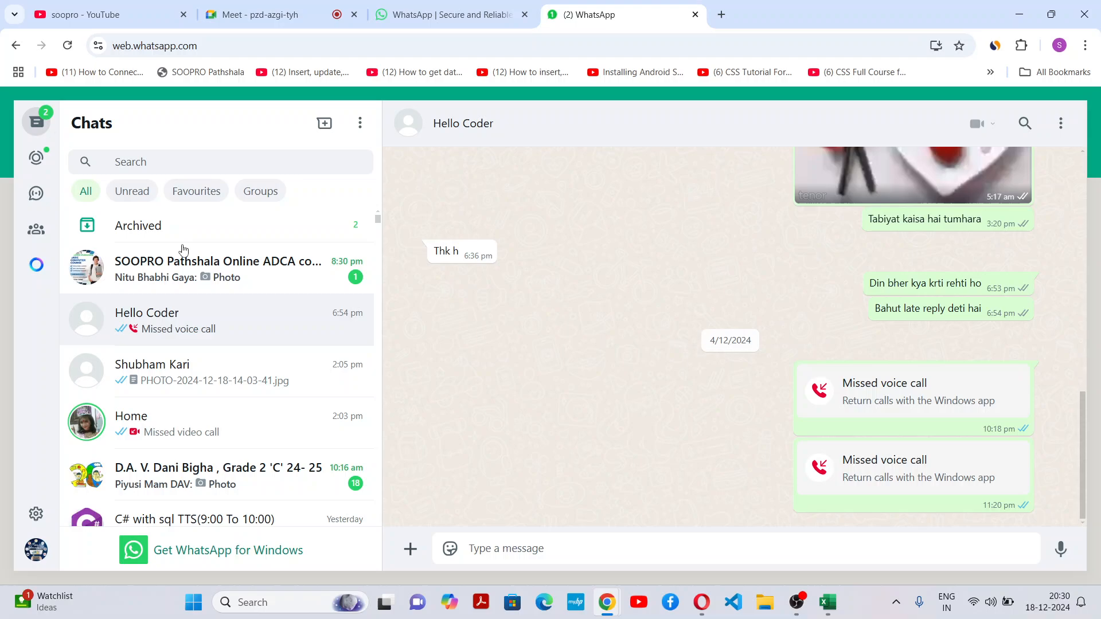
{"action": "left_click", "coordinate": [181, 252]}
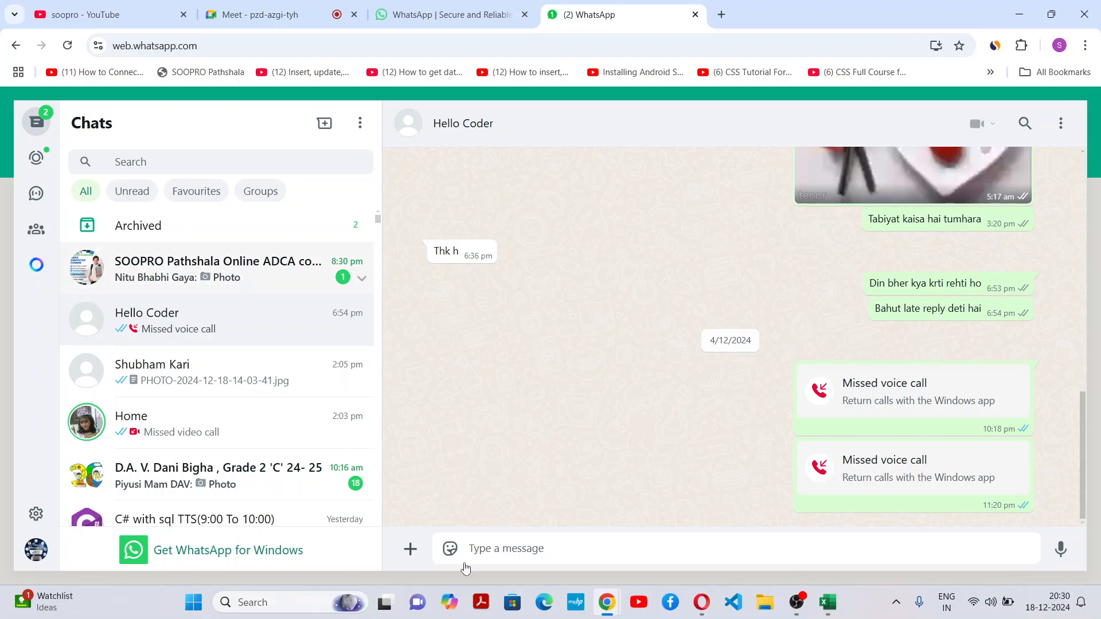
{"action": "key", "text": "ctrl+v"}
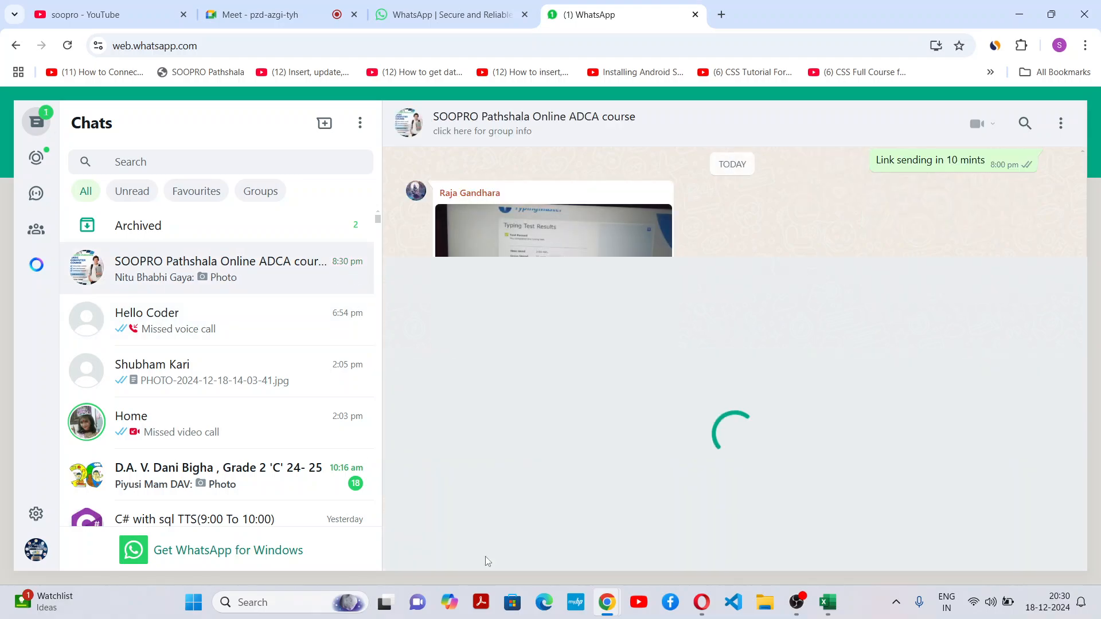
Switch back to the Book1 tracker workbook in Excel and clear the pending copy selection
{"action": "left_click", "coordinate": [305, 7]}
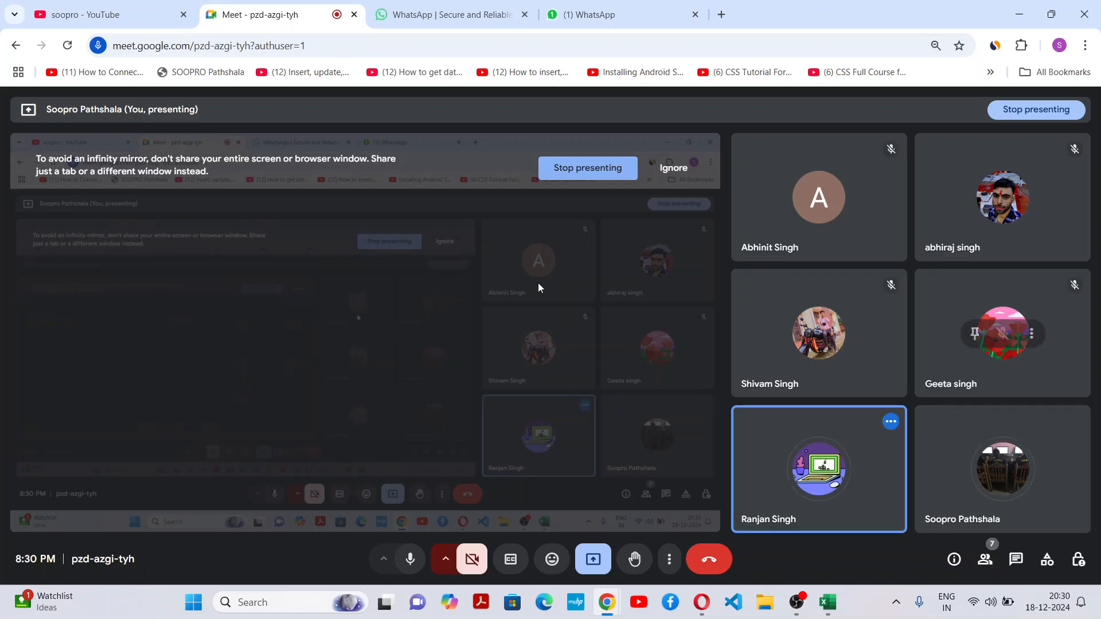
{"action": "key", "text": "alt+Tab"}
{"action": "key", "text": "alt+Tab"}
{"action": "key", "text": "alt+Tab"}
{"action": "key", "text": "alt+Tab"}
{"action": "key", "text": "alt+Tab"}
{"action": "key", "text": "alt+Tab"}
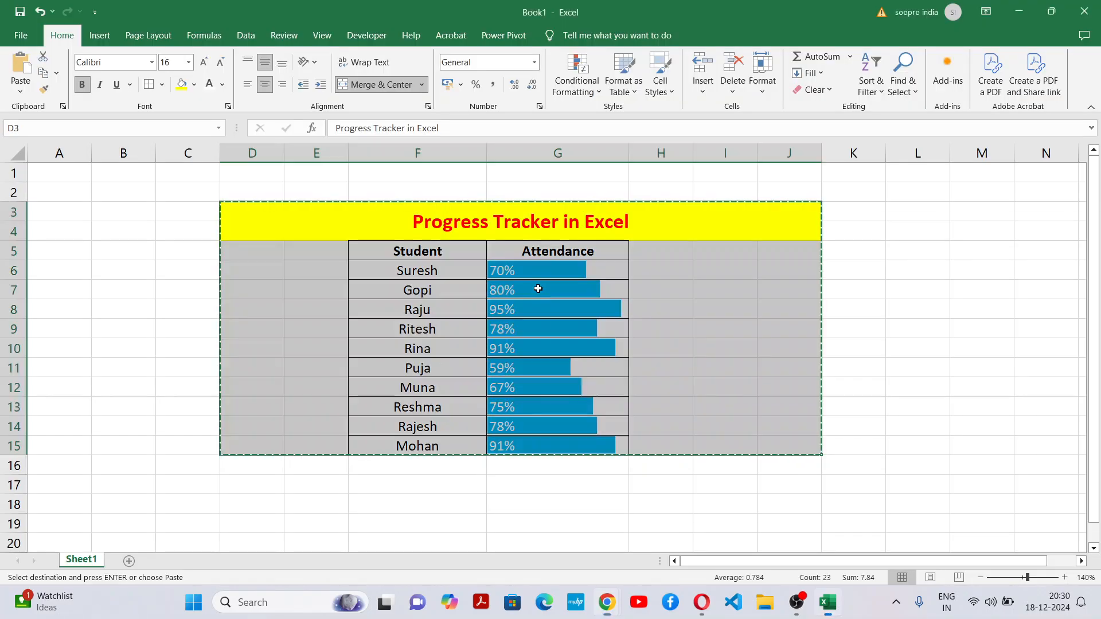
{"action": "left_click", "coordinate": [728, 377]}
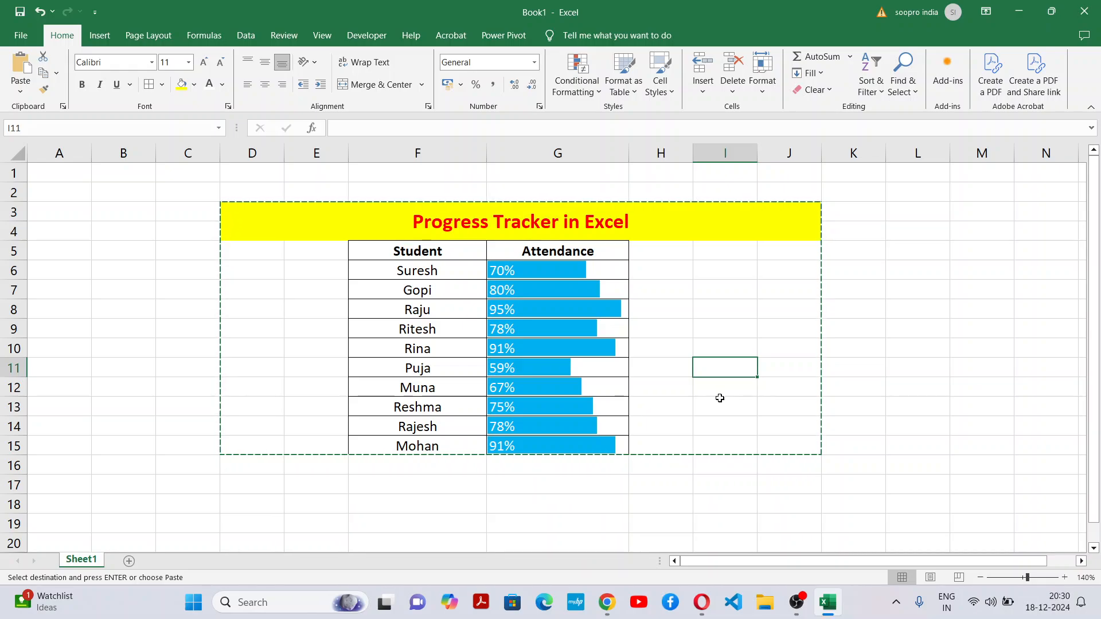
{"action": "key", "text": "Escape"}
{"action": "left_click", "coordinate": [817, 394]}
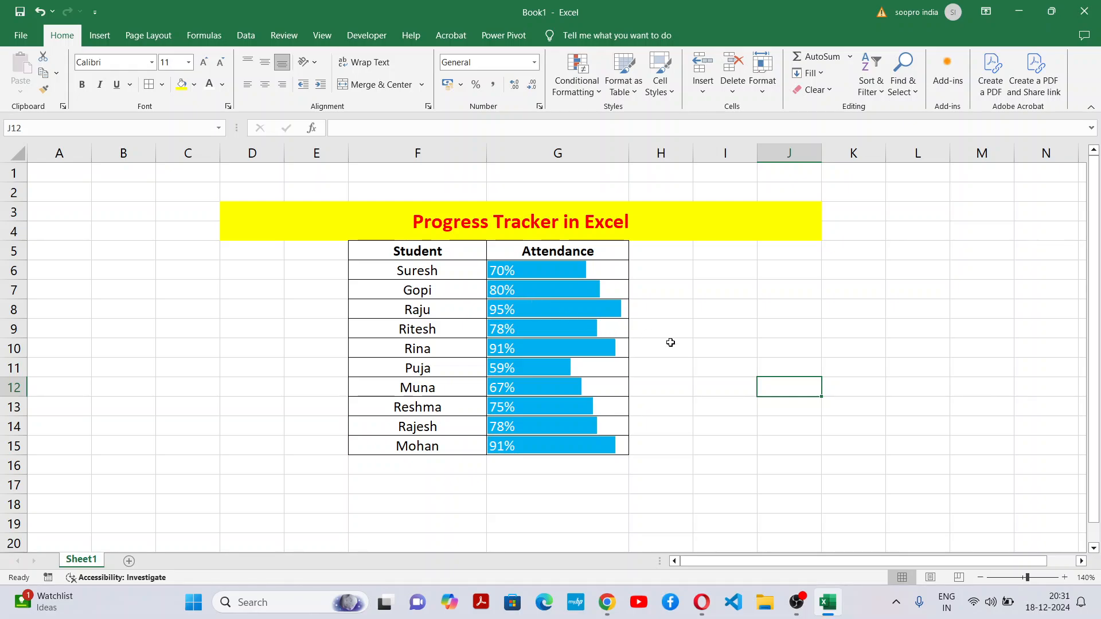
{"action": "left_click", "coordinate": [787, 334]}
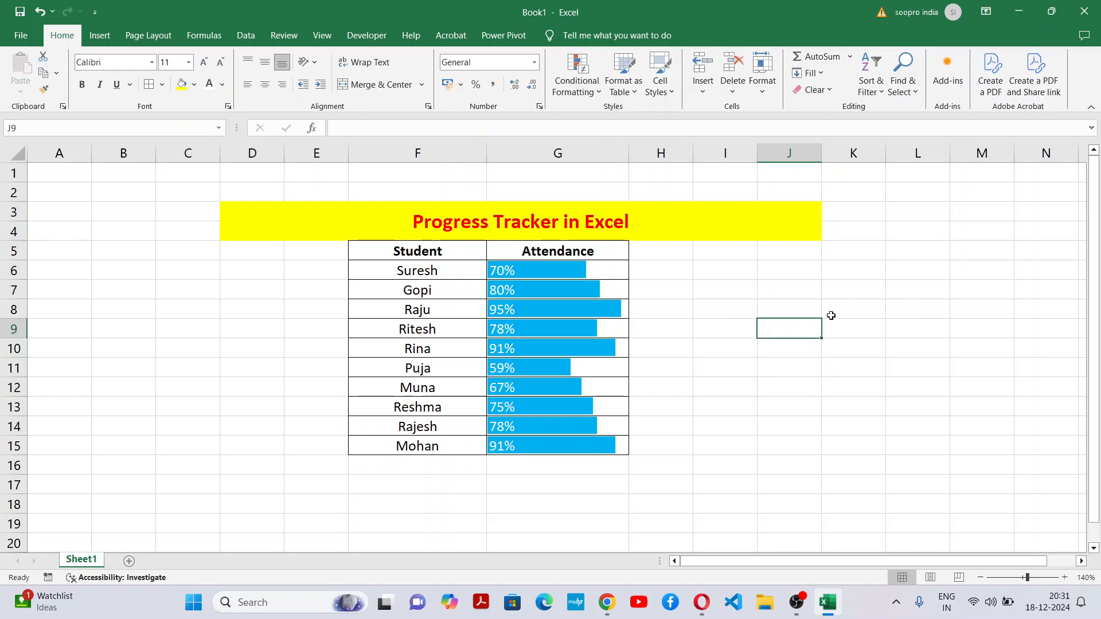
{"action": "left_click", "coordinate": [866, 296]}
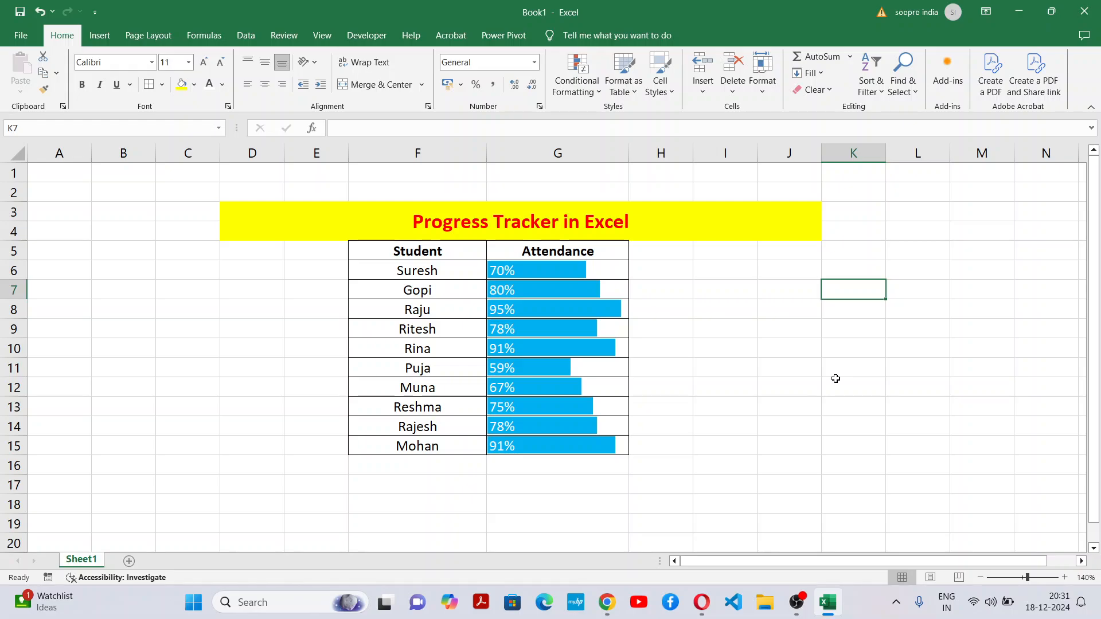
Launch another Excel window and create a blank workbook
{"action": "left_click", "coordinate": [274, 607]}
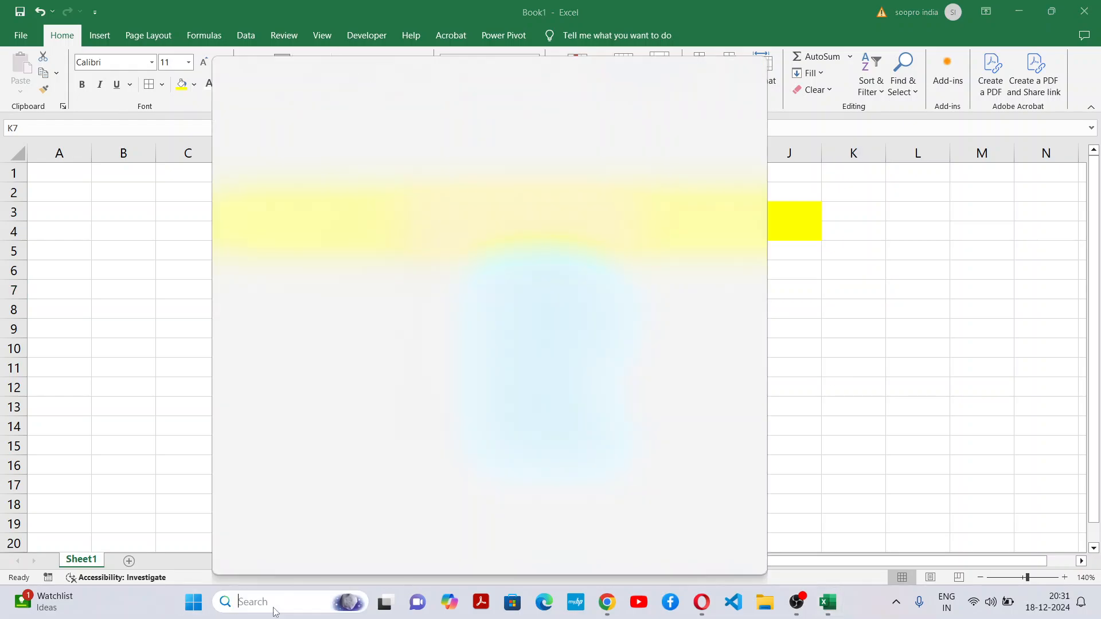
{"action": "type", "text": "excel"}
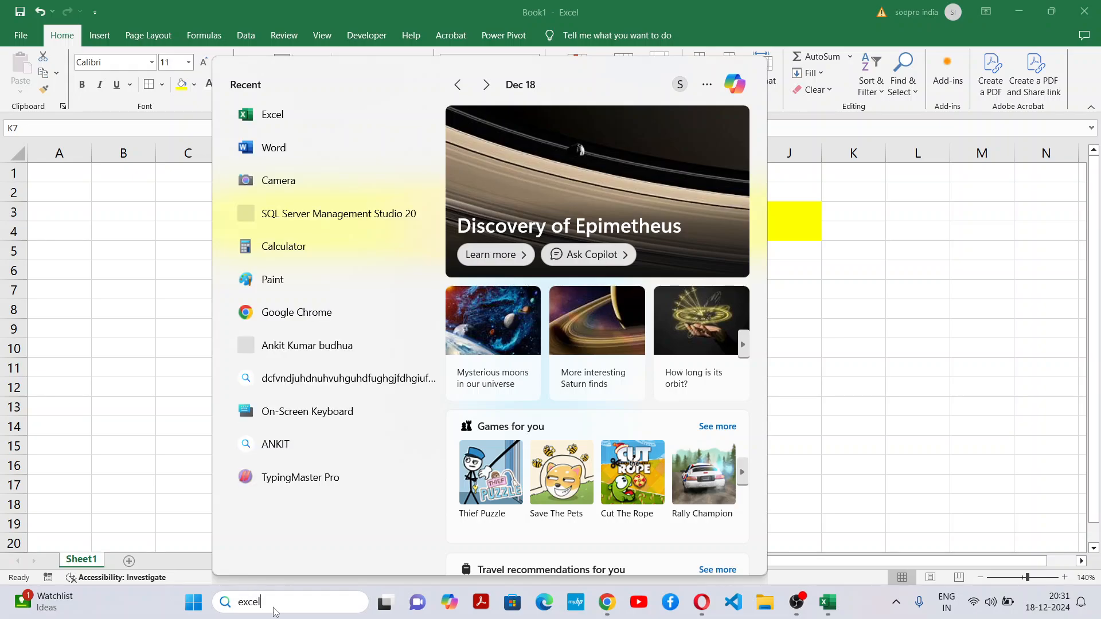
{"action": "left_click", "coordinate": [281, 168]}
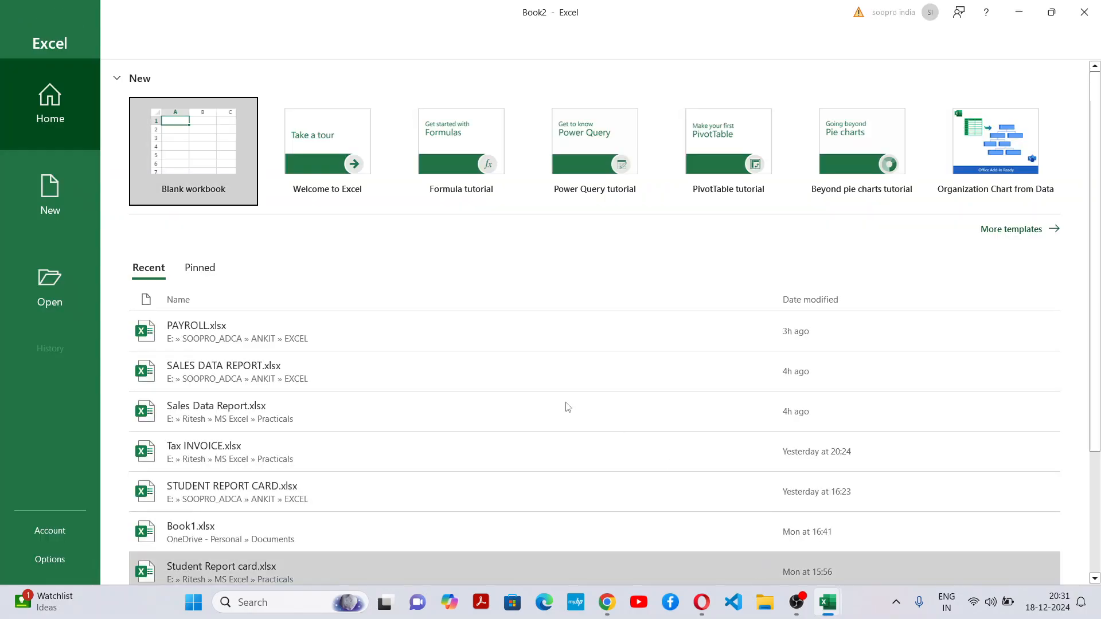
{"action": "left_click", "coordinate": [223, 191]}
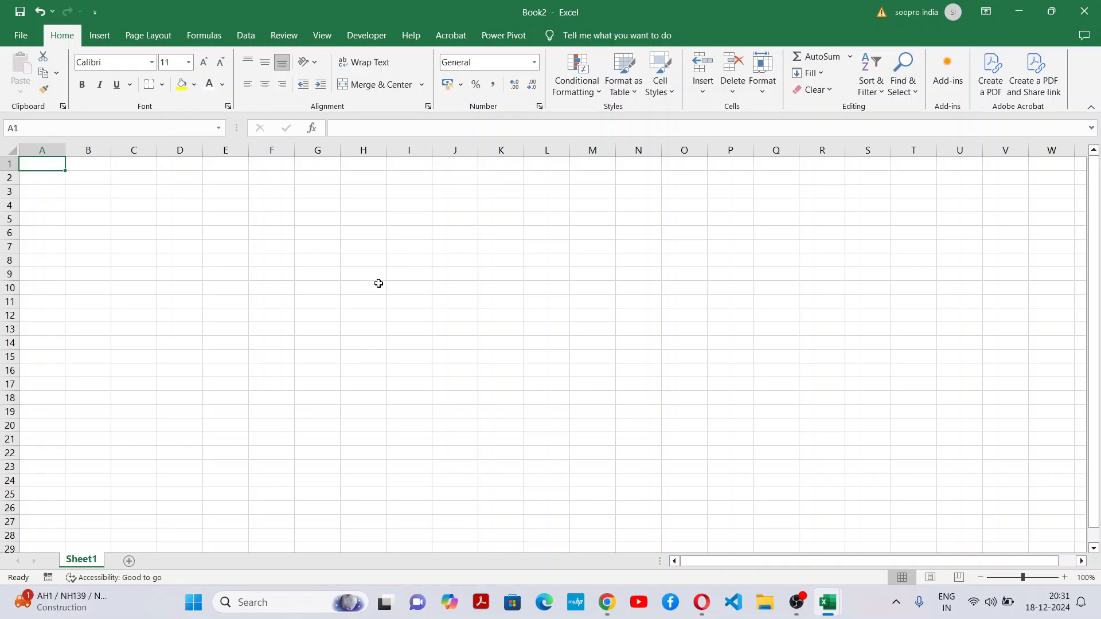
{"action": "left_click", "coordinate": [1065, 578]}
{"action": "left_click", "coordinate": [1065, 578]}
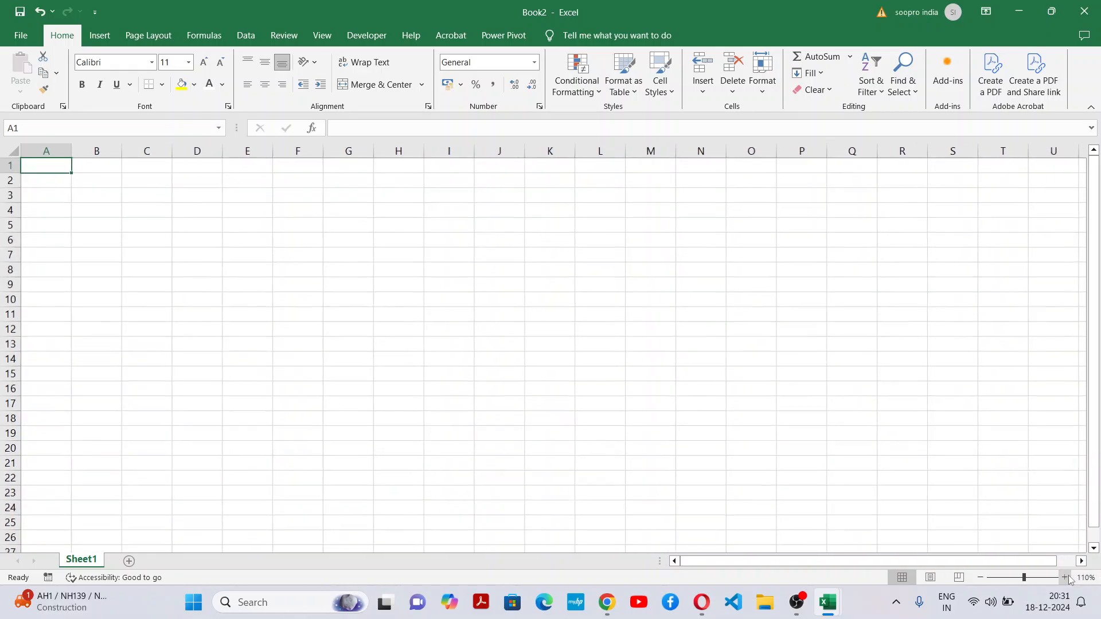
{"action": "left_click", "coordinate": [1065, 577]}
{"action": "left_click", "coordinate": [1065, 578]}
{"action": "left_click", "coordinate": [287, 290]}
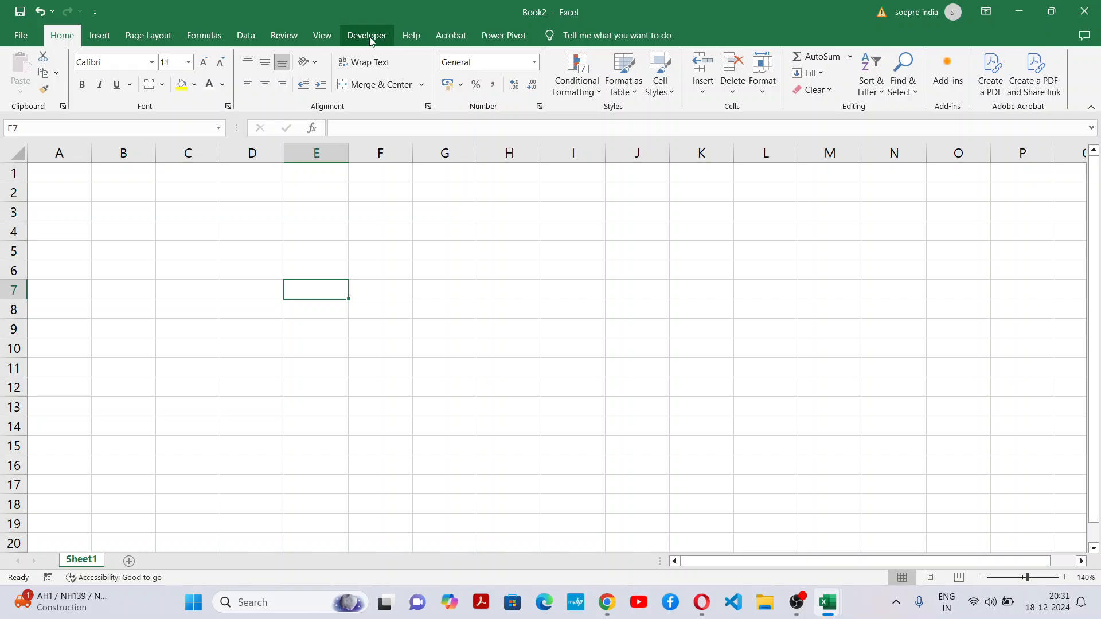
Check the Developer entry in Excel's ribbon customization options and leave the options without changes
{"action": "left_click", "coordinate": [21, 37]}
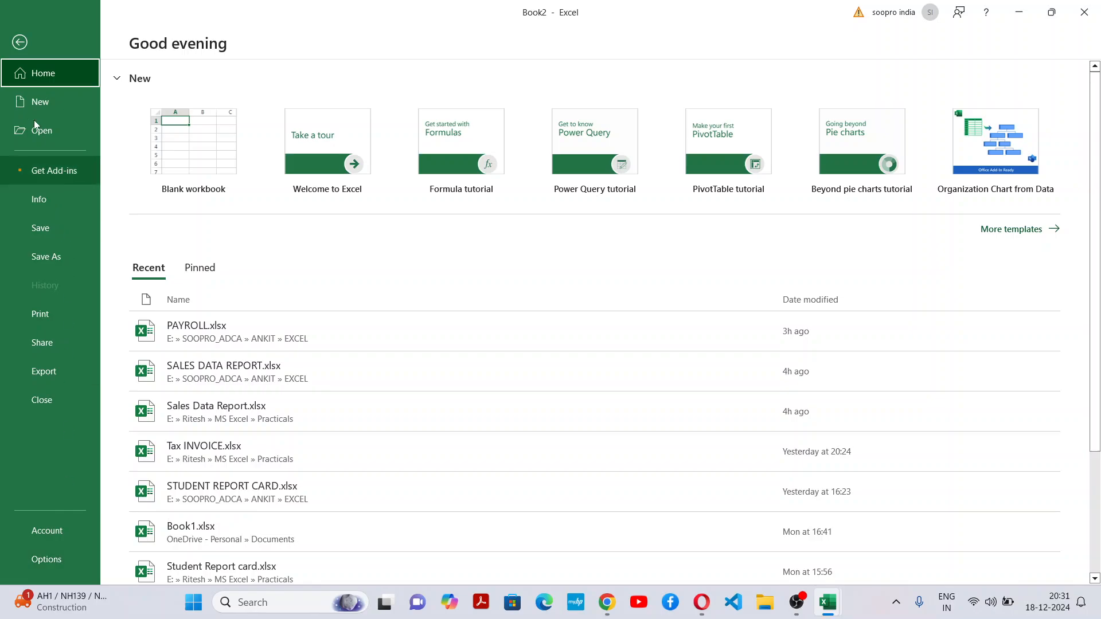
{"action": "left_click", "coordinate": [73, 564]}
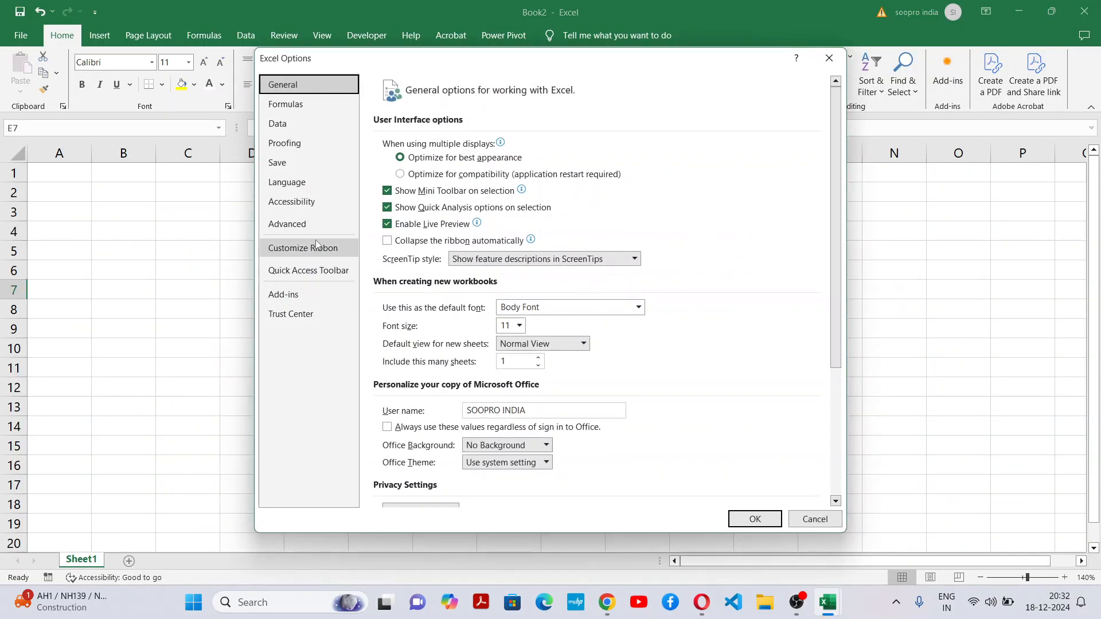
{"action": "left_click", "coordinate": [316, 246]}
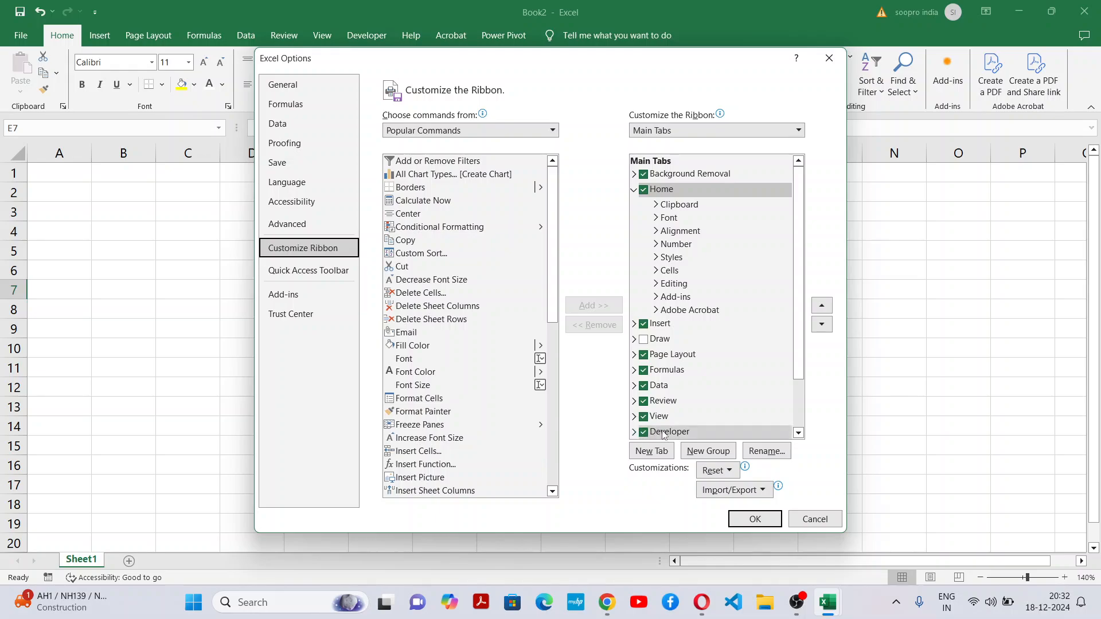
{"action": "left_click", "coordinate": [815, 519]}
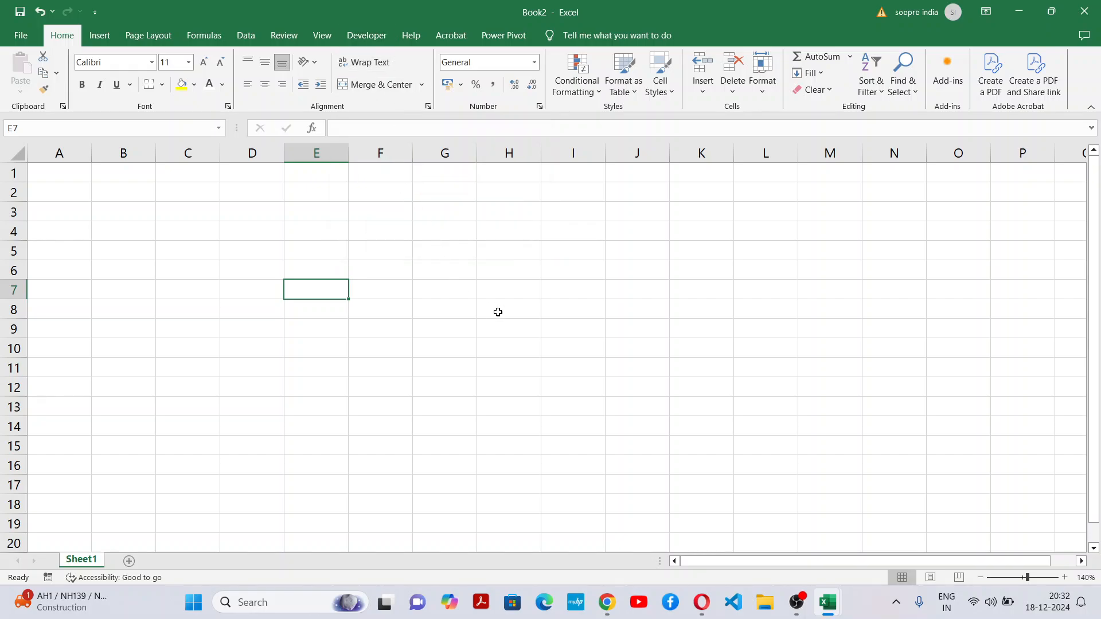
Insert a UserForm into Book2 with the Visual Basic editor, enlarge it to about 290 high, and close the editor
{"action": "left_click", "coordinate": [368, 39]}
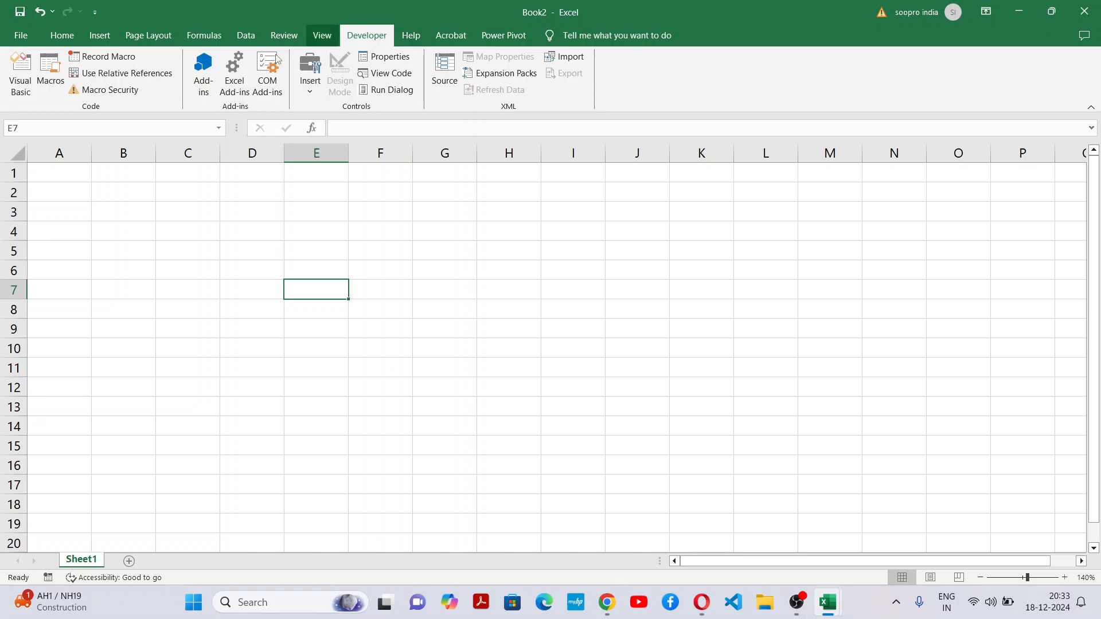
{"action": "left_click", "coordinate": [26, 95]}
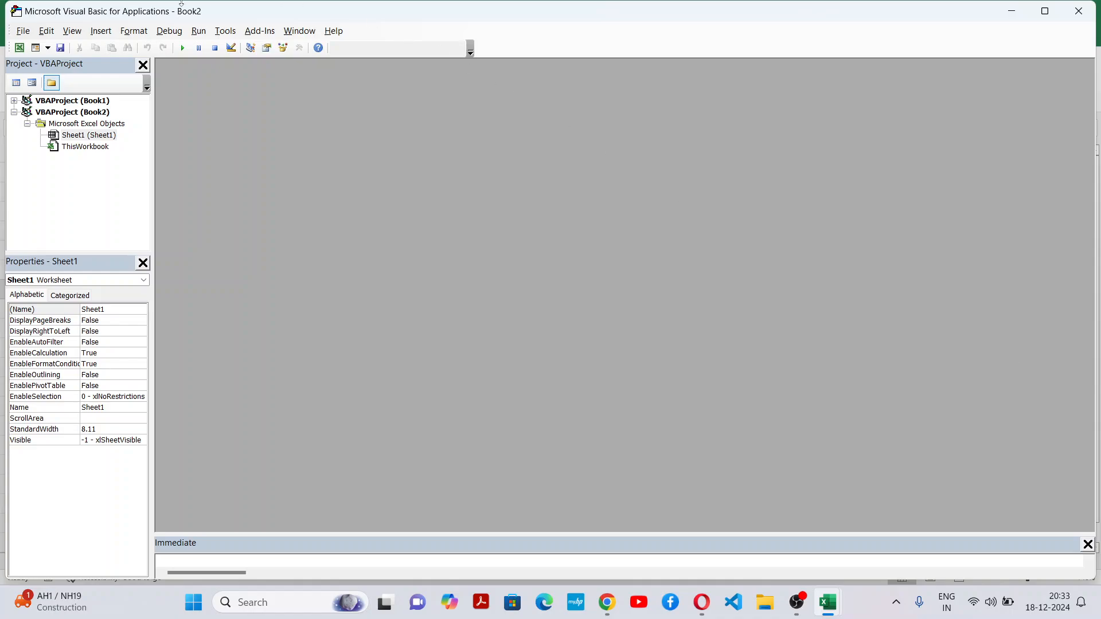
{"action": "left_click", "coordinate": [99, 32]}
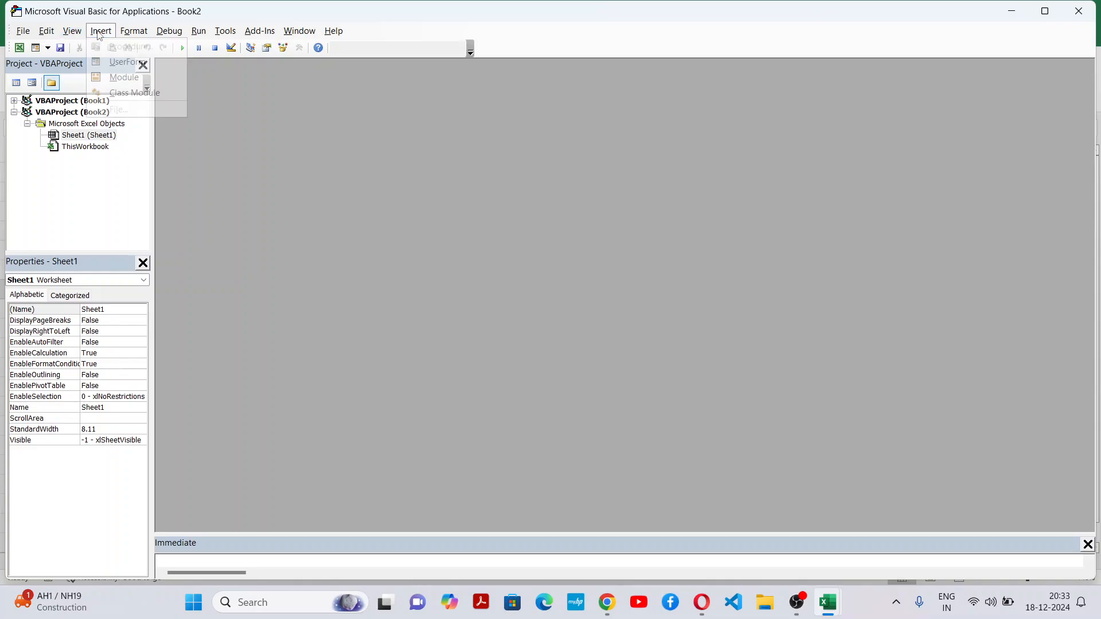
{"action": "left_click", "coordinate": [138, 68]}
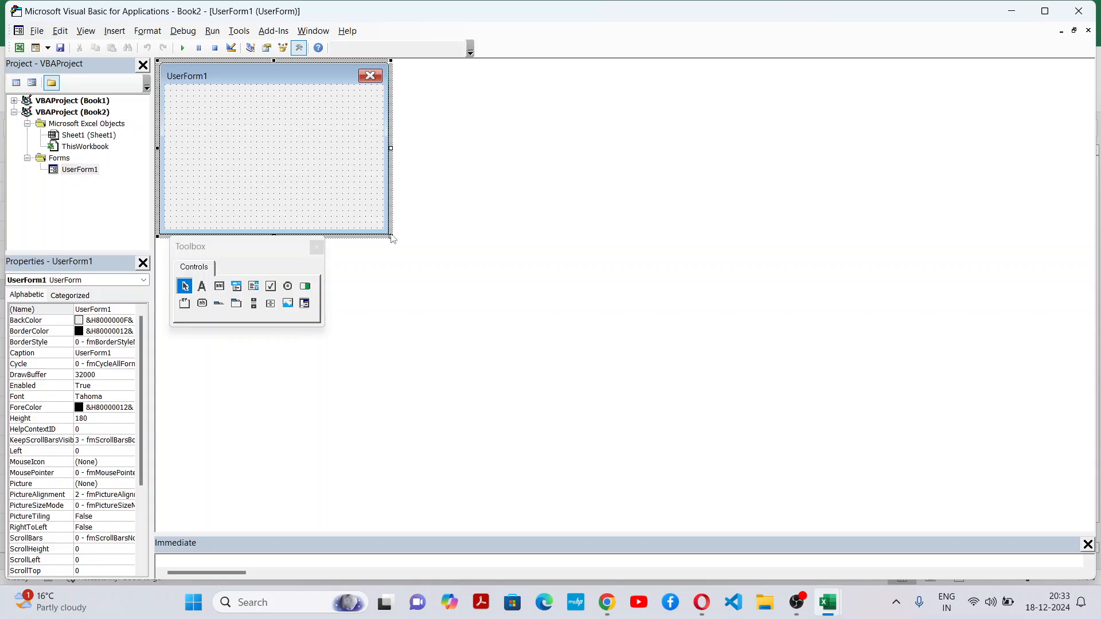
{"action": "left_click_drag", "start_coordinate": [392, 236], "coordinate": [547, 341]}
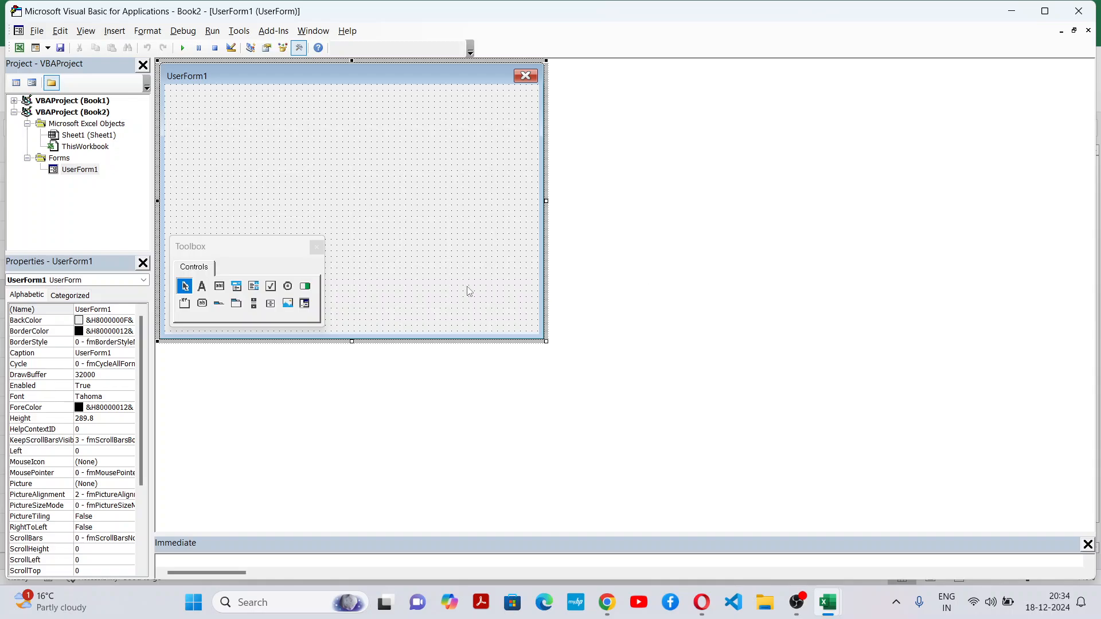
{"action": "left_click", "coordinate": [1089, 30]}
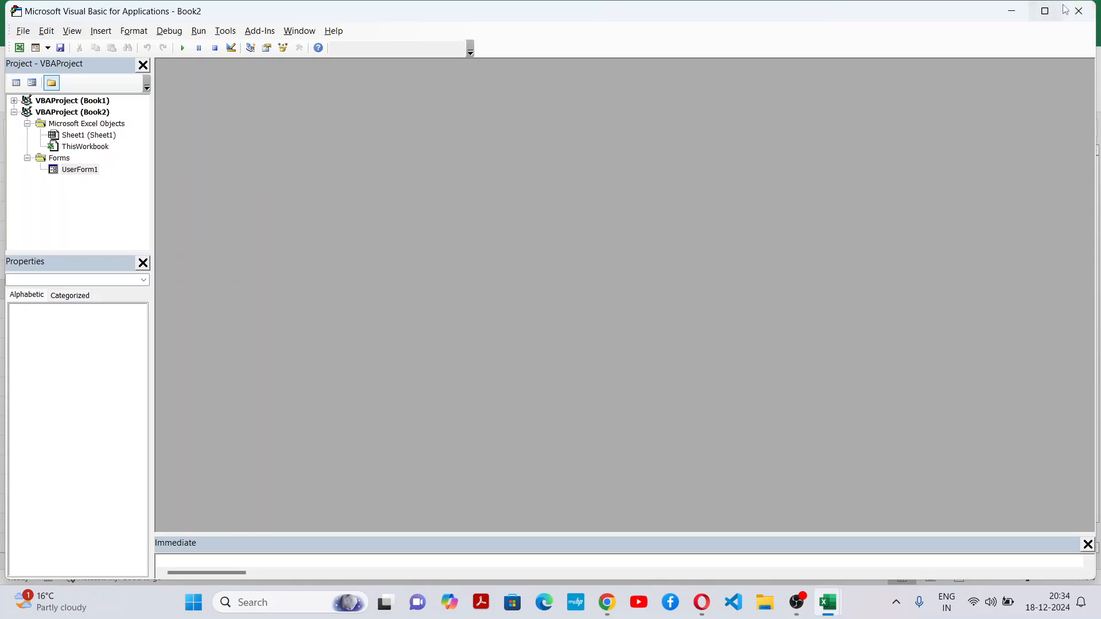
{"action": "left_click", "coordinate": [1079, 11]}
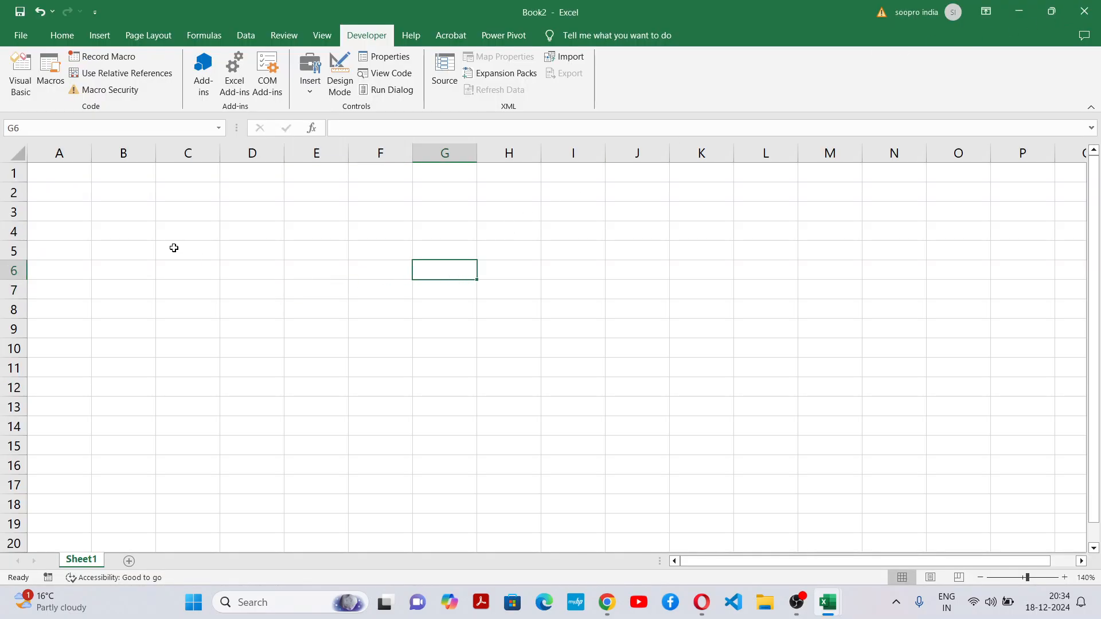
{"action": "left_click_drag", "start_coordinate": [172, 246], "coordinate": [838, 518]}
{"action": "left_click", "coordinate": [500, 342]}
{"action": "left_click_drag", "start_coordinate": [315, 250], "coordinate": [799, 479]}
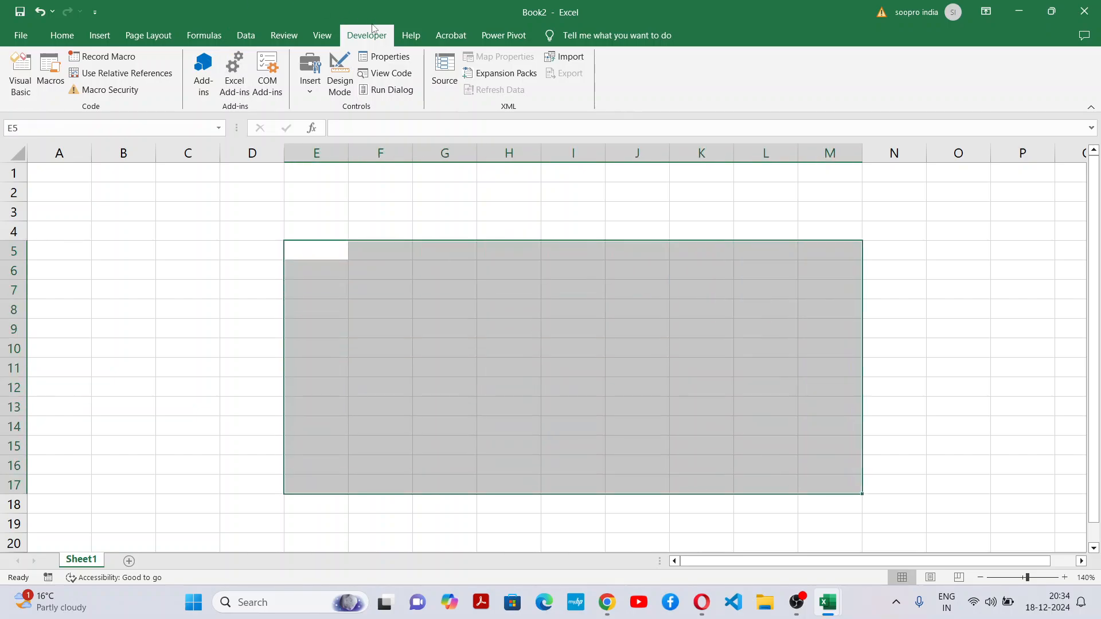
Reopen the Visual Basic editor and insert a second UserForm into Book2
{"action": "left_click", "coordinate": [25, 96]}
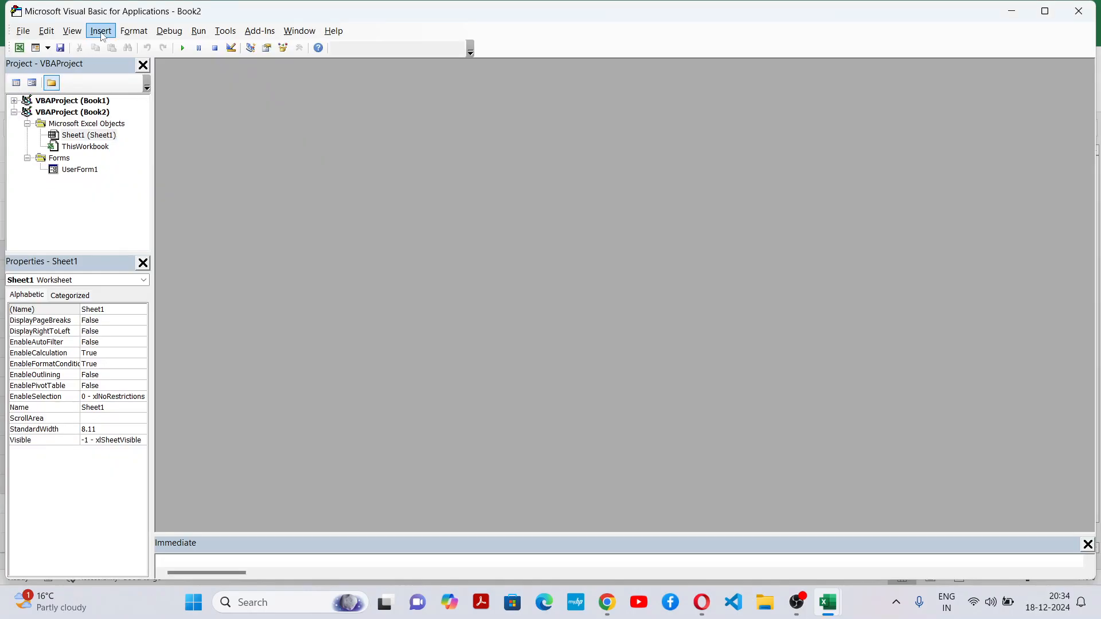
{"action": "left_click", "coordinate": [101, 31]}
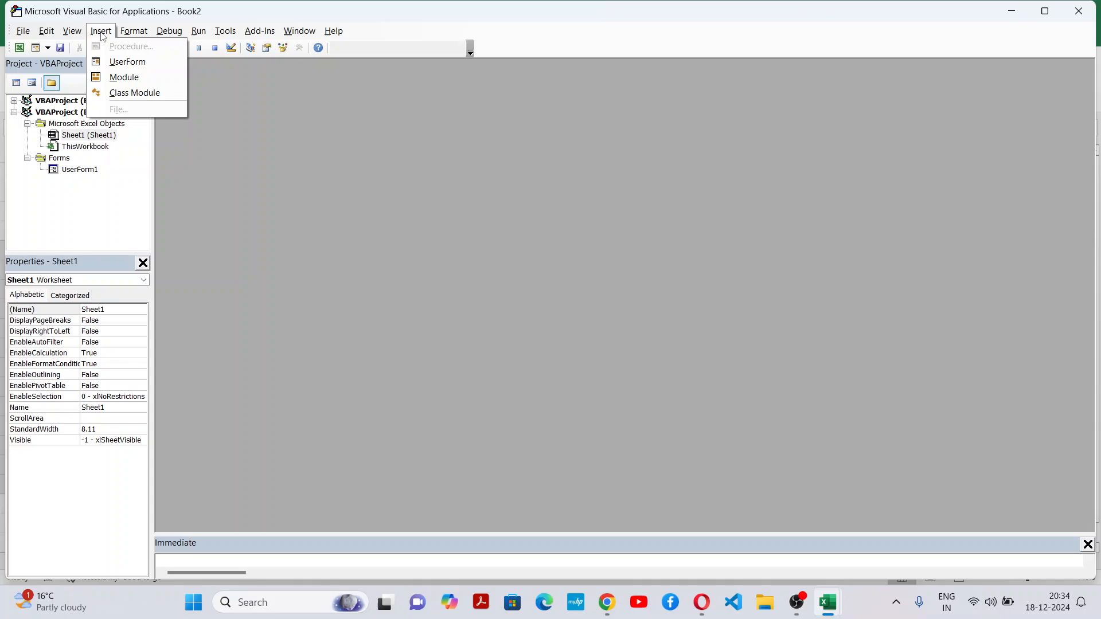
{"action": "left_click", "coordinate": [132, 60]}
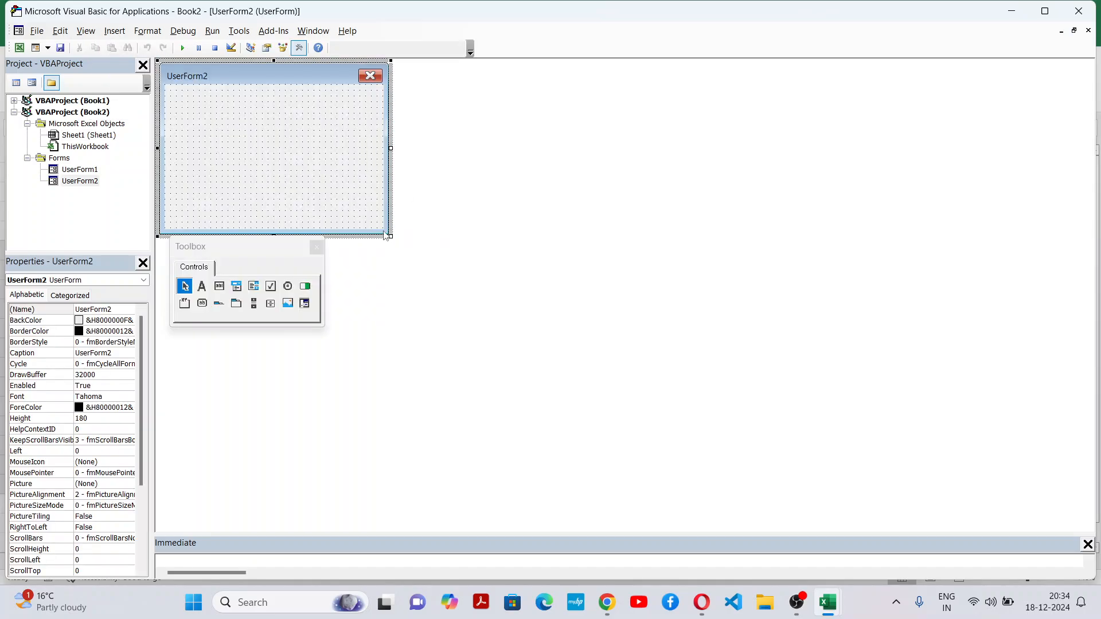
Enlarge UserForm2 to about 377 high and move the Toolbox clear of the form
{"action": "left_click_drag", "start_coordinate": [395, 240], "coordinate": [627, 428]}
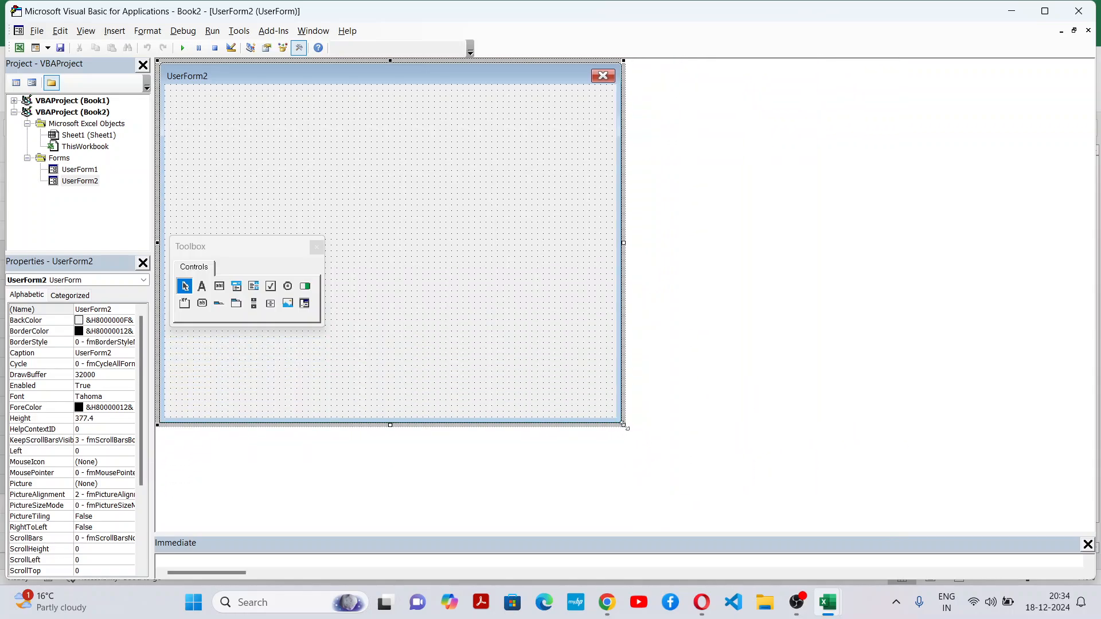
{"action": "left_click_drag", "start_coordinate": [246, 251], "coordinate": [871, 342]}
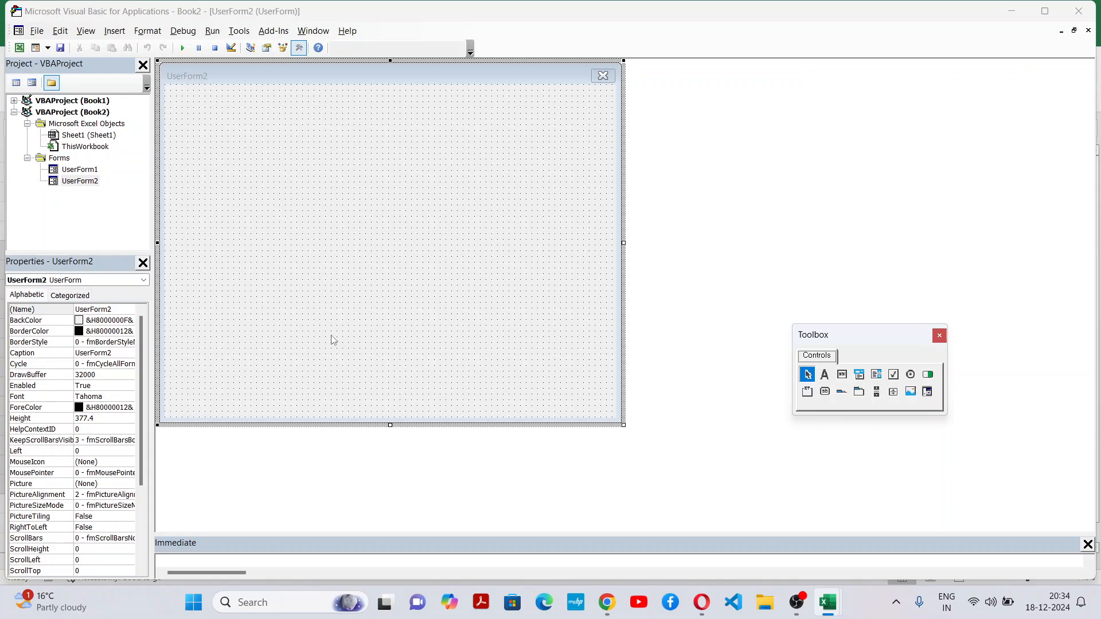
{"action": "left_click", "coordinate": [525, 235]}
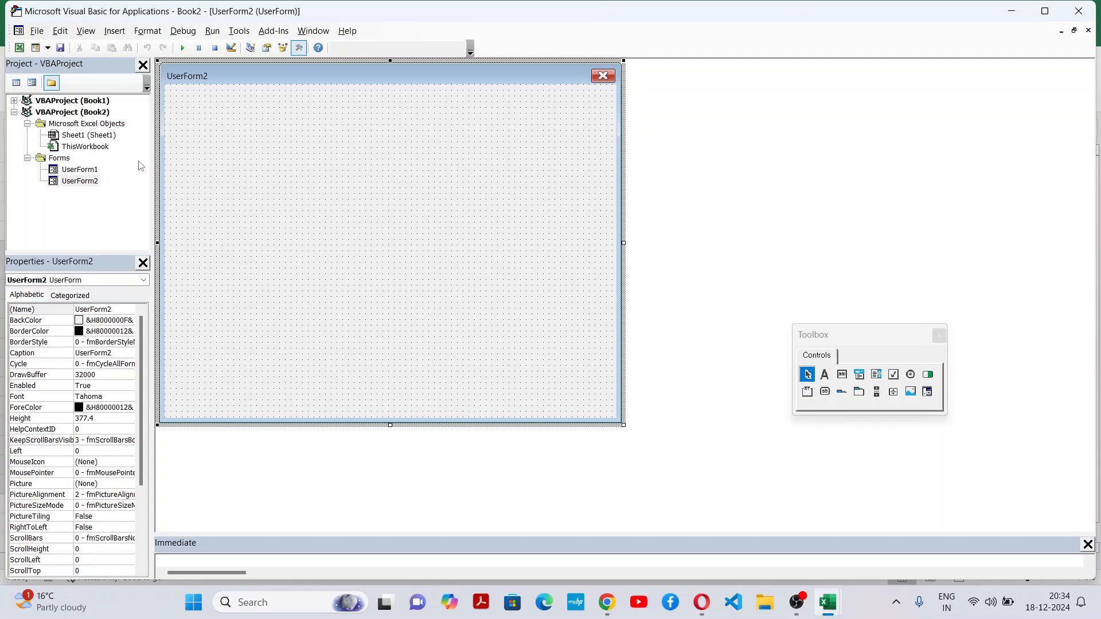
Open UserForm1 and remove UserForm2 from the Book2 project without exporting it
{"action": "double_click", "coordinate": [80, 170]}
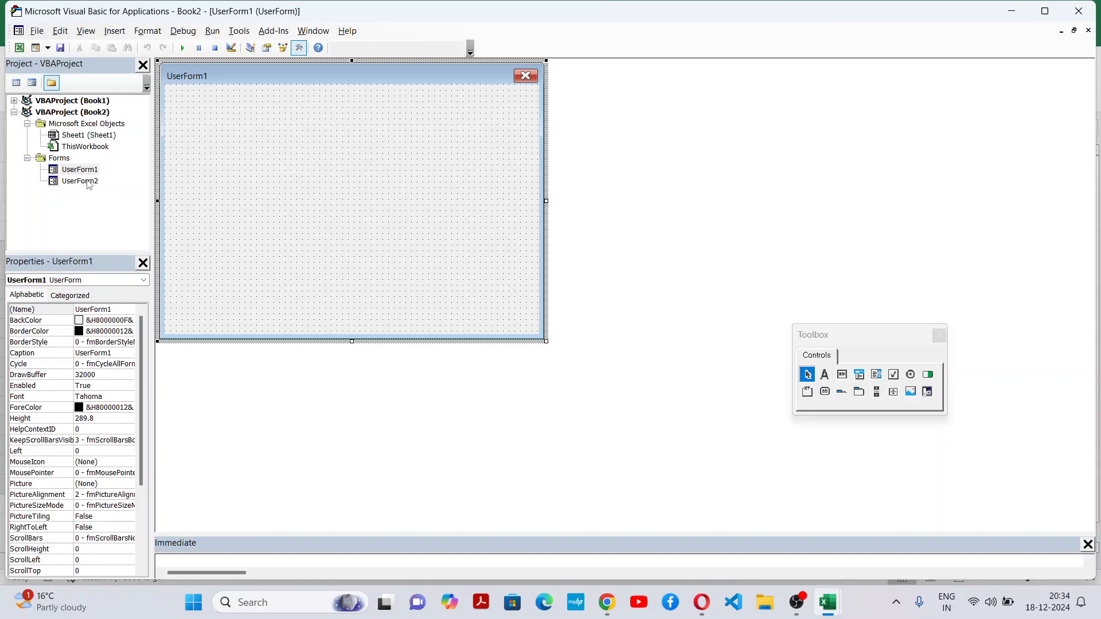
{"action": "right_click", "coordinate": [88, 183]}
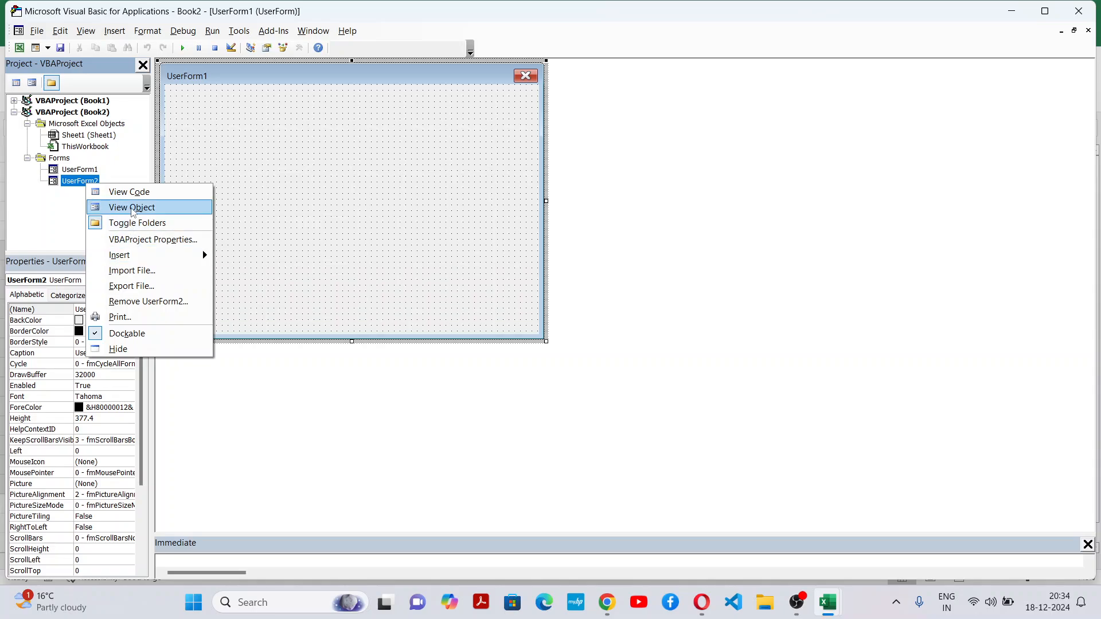
{"action": "left_click", "coordinate": [133, 301]}
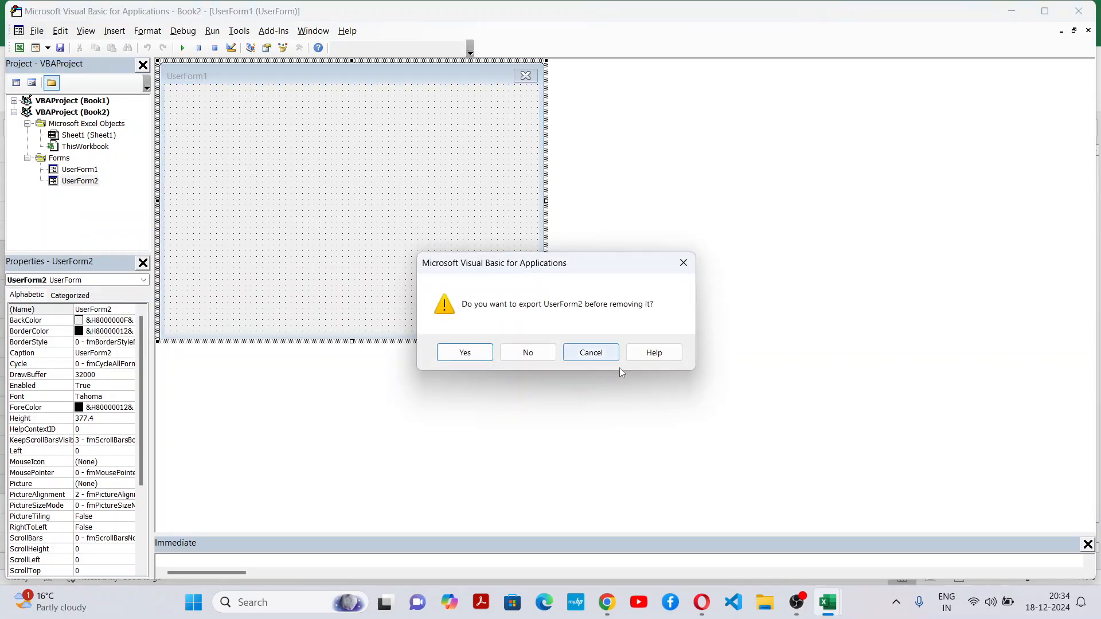
{"action": "left_click", "coordinate": [524, 354]}
{"action": "left_click", "coordinate": [321, 182]}
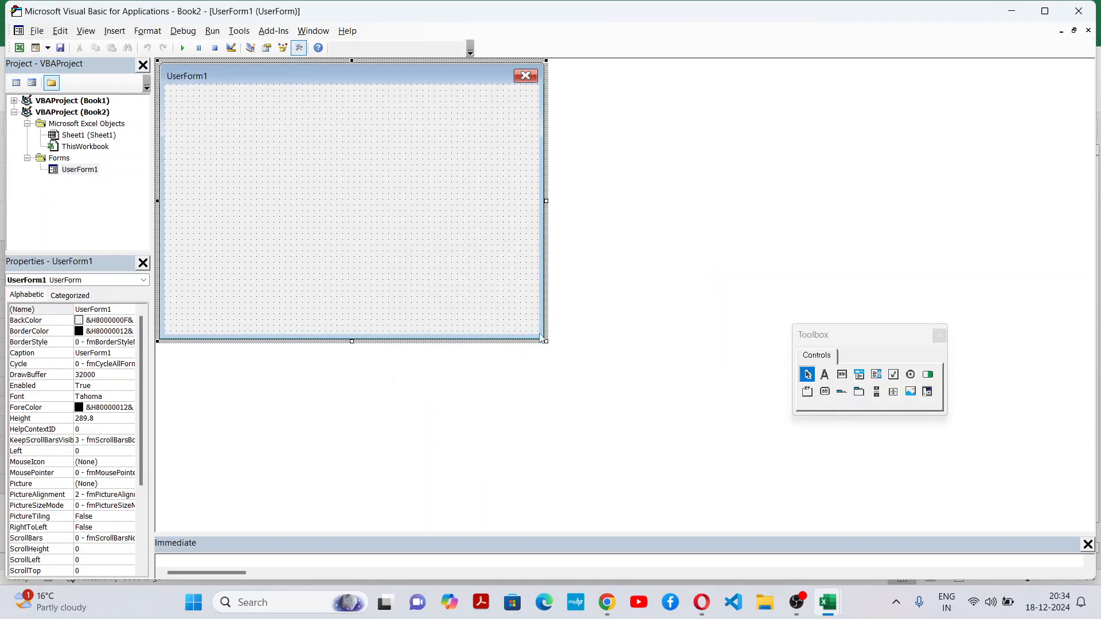
Enlarge UserForm1 to about 331 high and set its BackColor to light cyan from the palette
{"action": "left_click_drag", "start_coordinate": [544, 341], "coordinate": [648, 381]}
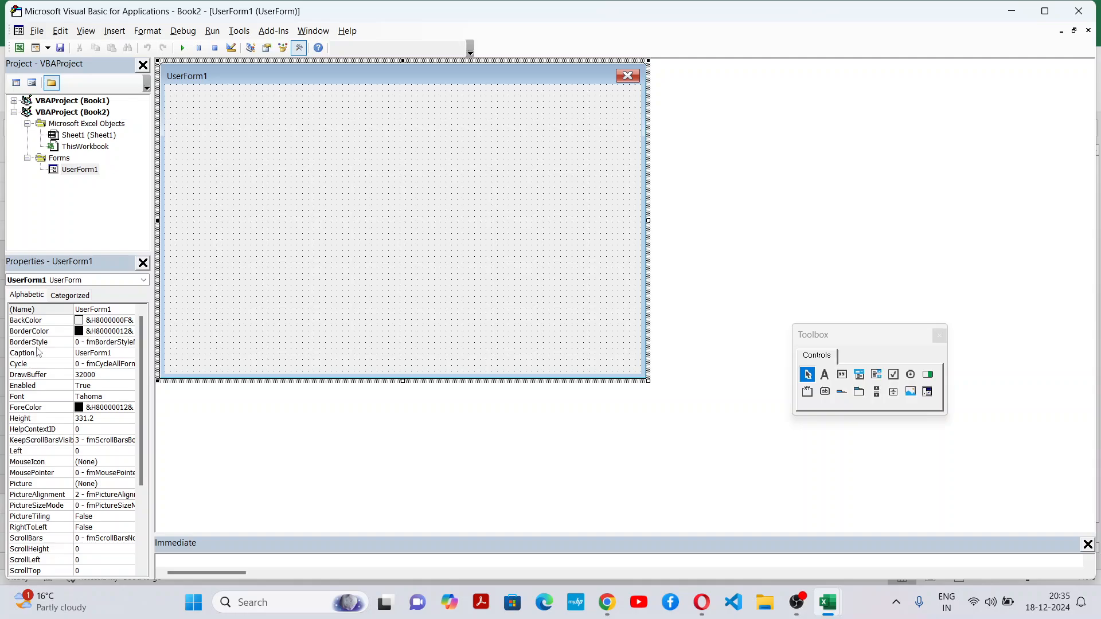
{"action": "left_click", "coordinate": [99, 321]}
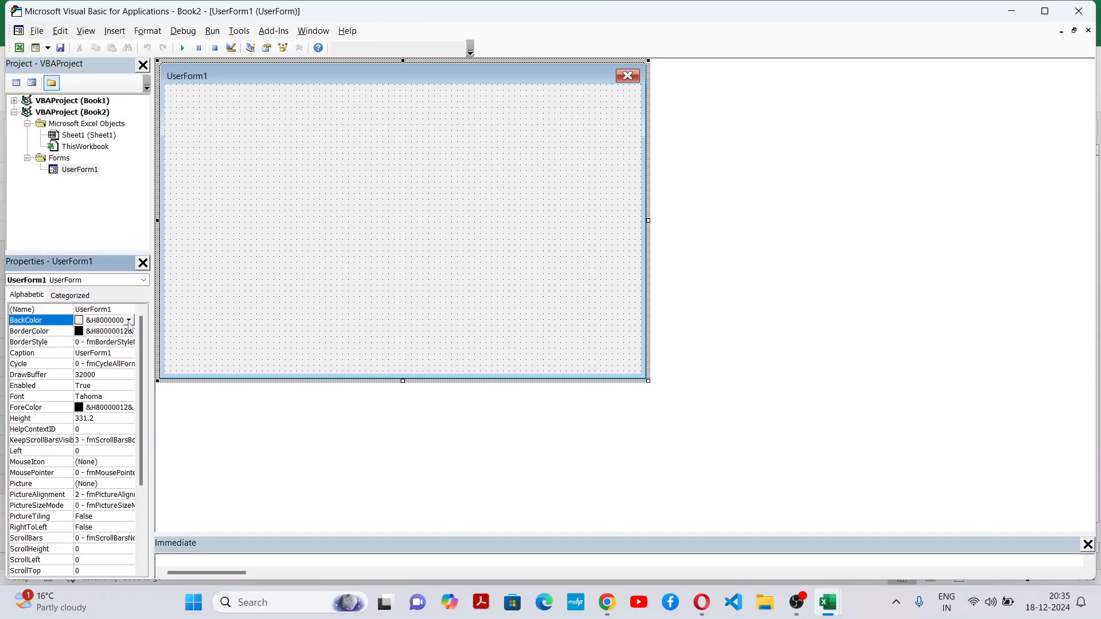
{"action": "left_click", "coordinate": [129, 321]}
{"action": "left_click", "coordinate": [28, 337]}
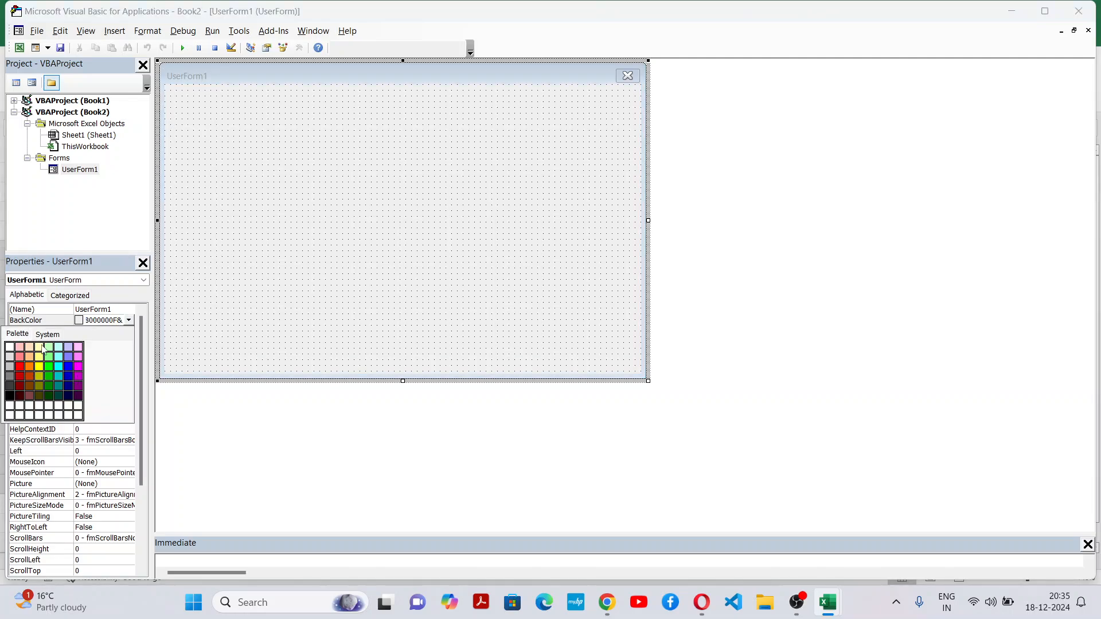
{"action": "left_click", "coordinate": [56, 357]}
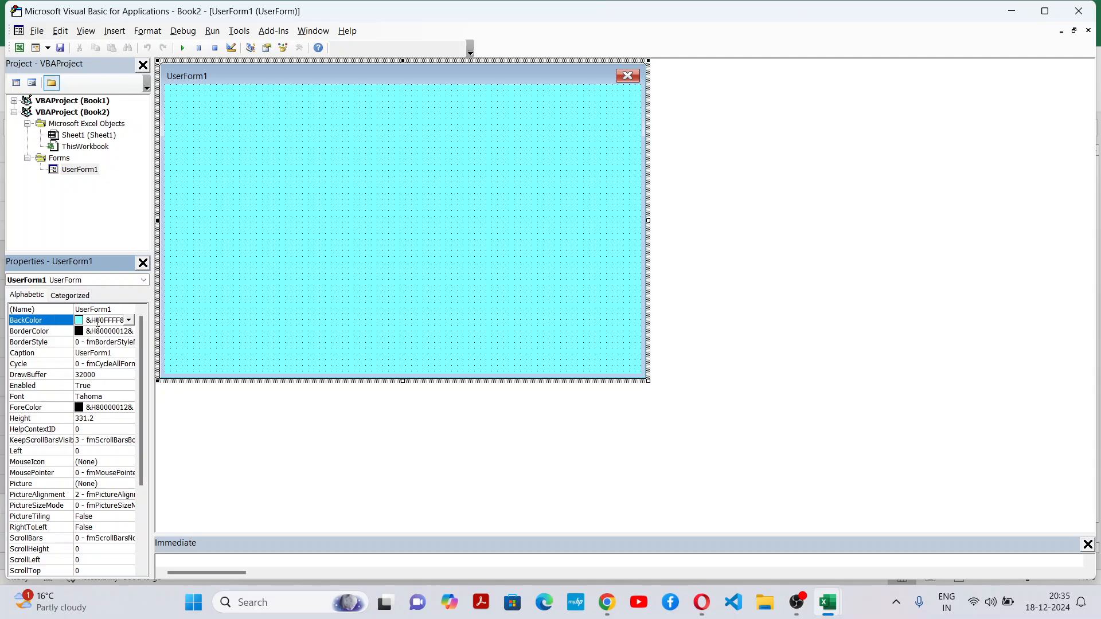
Change UserForm1's BackColor to the light grey palette colour &H00E0E0E0&
{"action": "left_click", "coordinate": [129, 320]}
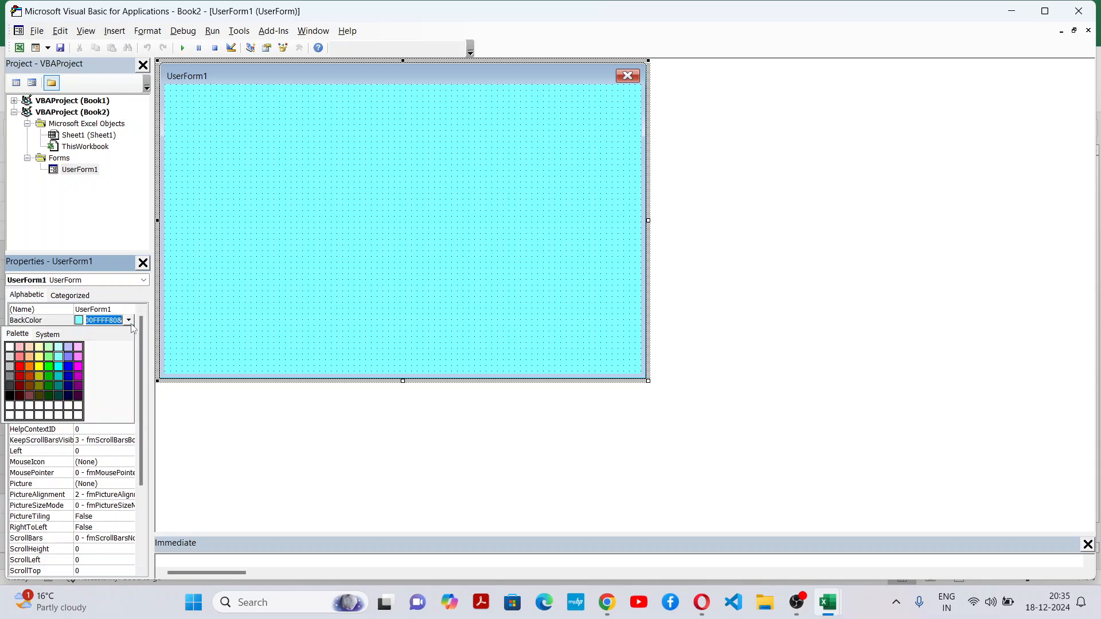
{"action": "left_click", "coordinate": [14, 356]}
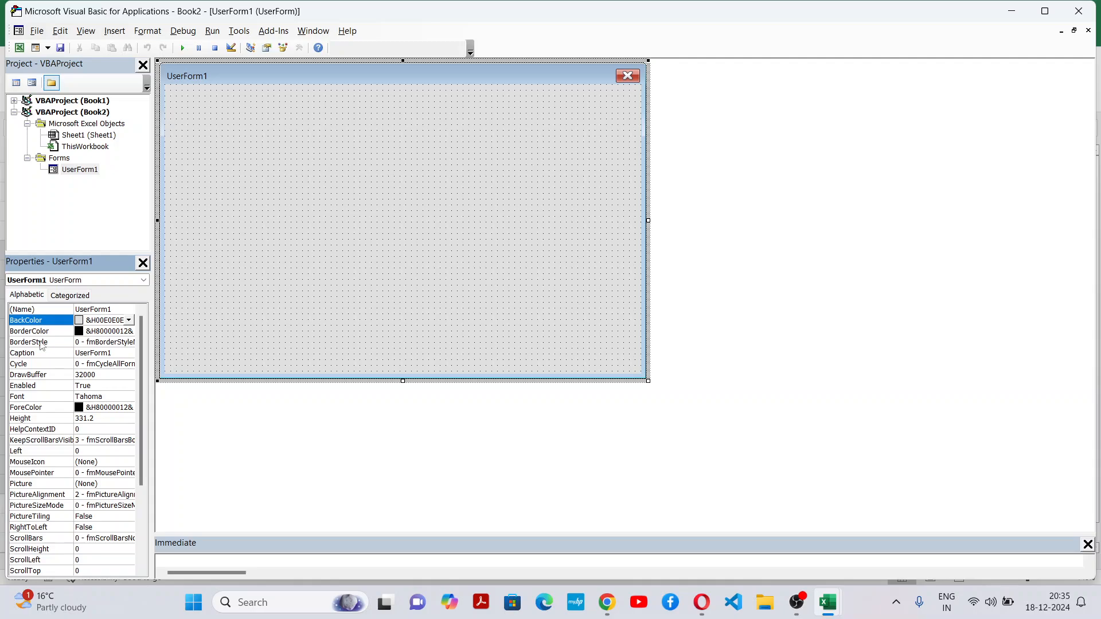
{"action": "left_click", "coordinate": [349, 241]}
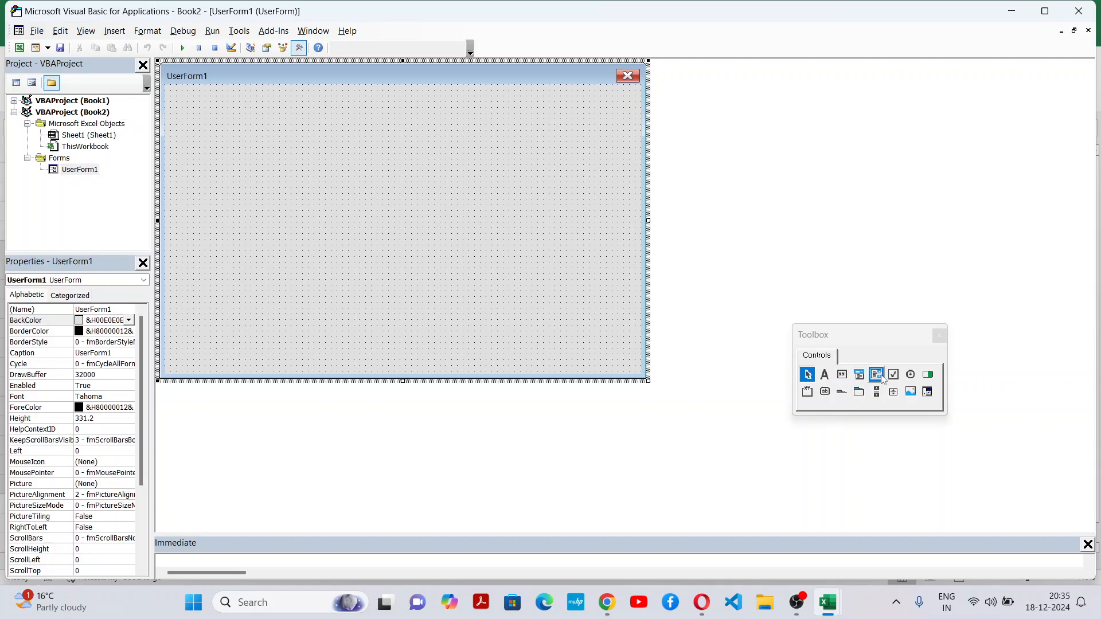
Draw a label about 36 high near the top centre of UserForm1
{"action": "left_click", "coordinate": [825, 376]}
{"action": "left_click_drag", "start_coordinate": [320, 114], "coordinate": [492, 150]}
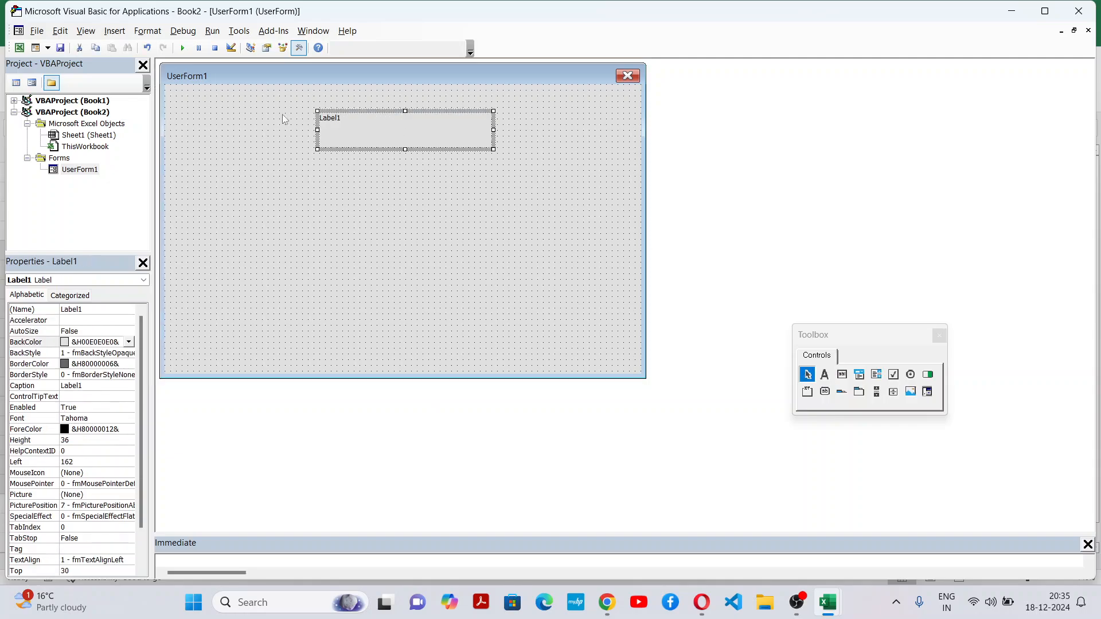
{"action": "left_click", "coordinate": [372, 132]}
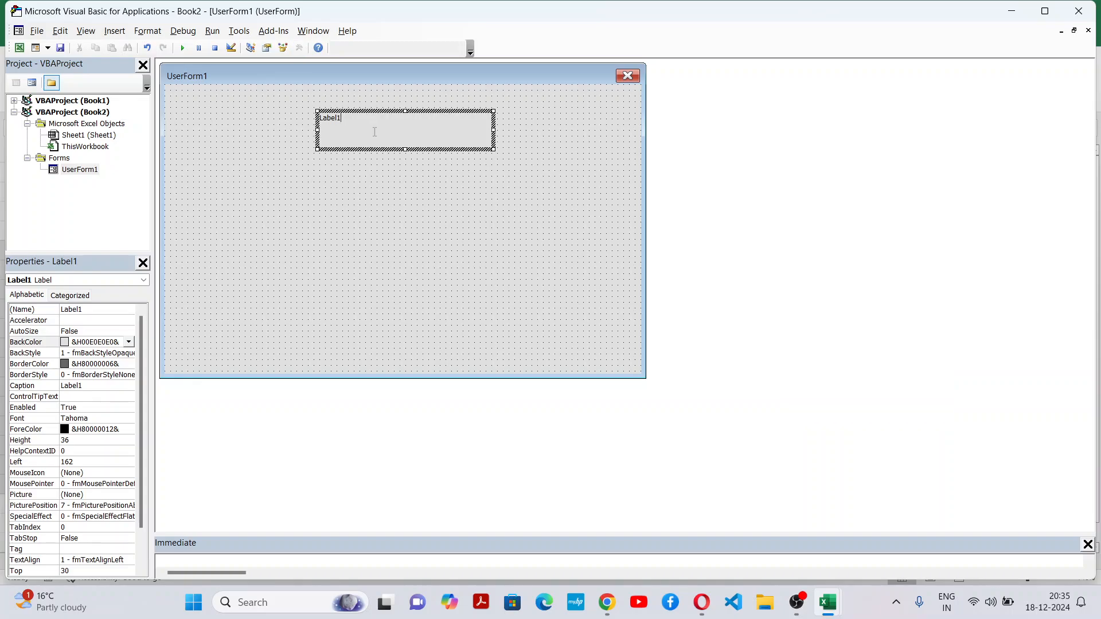
{"action": "left_click", "coordinate": [379, 220]}
{"action": "double_click", "coordinate": [425, 228]}
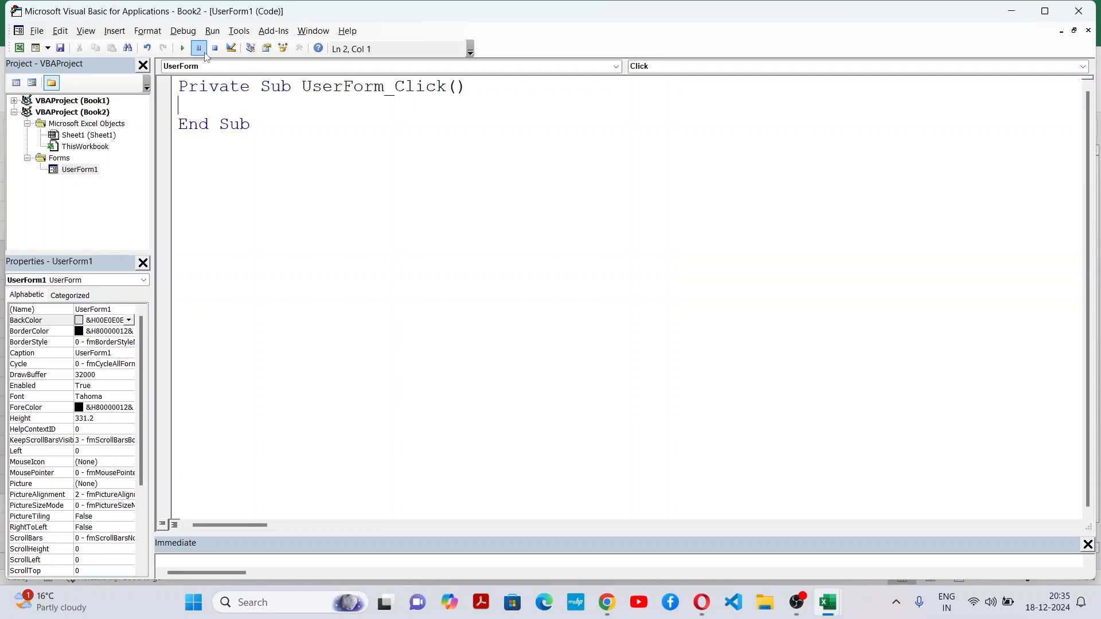
{"action": "left_click", "coordinate": [85, 30]}
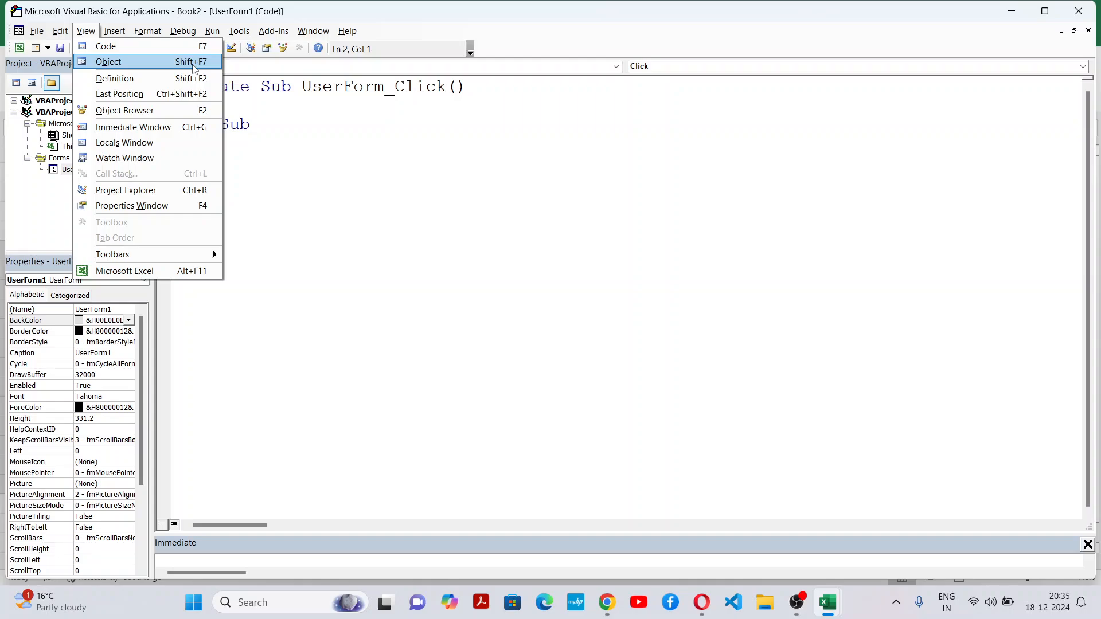
{"action": "left_click", "coordinate": [369, 180]}
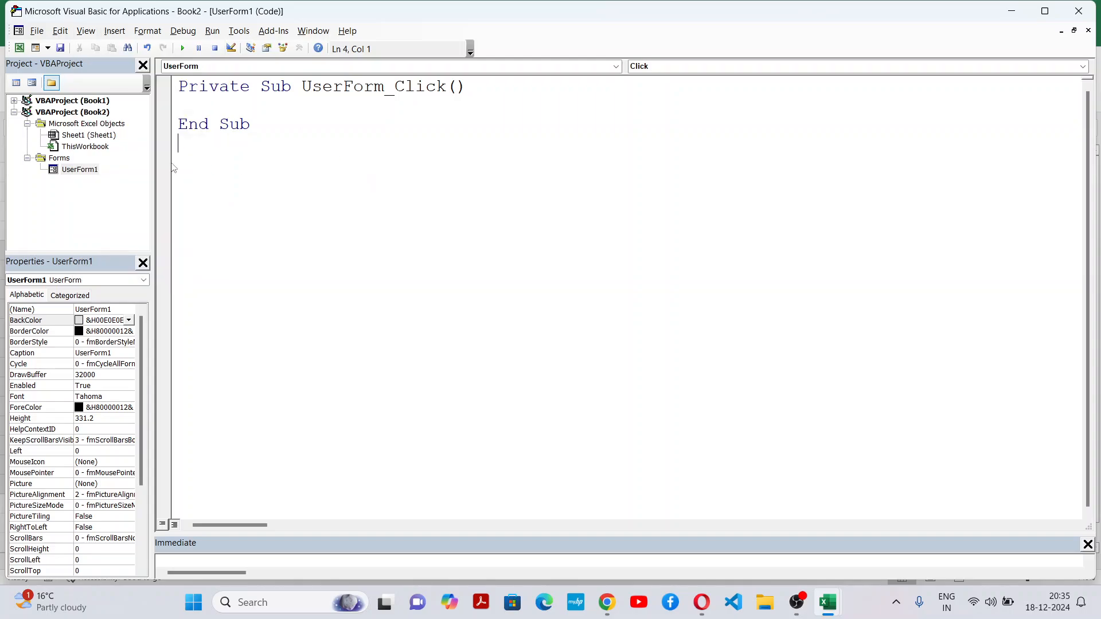
{"action": "double_click", "coordinate": [80, 170]}
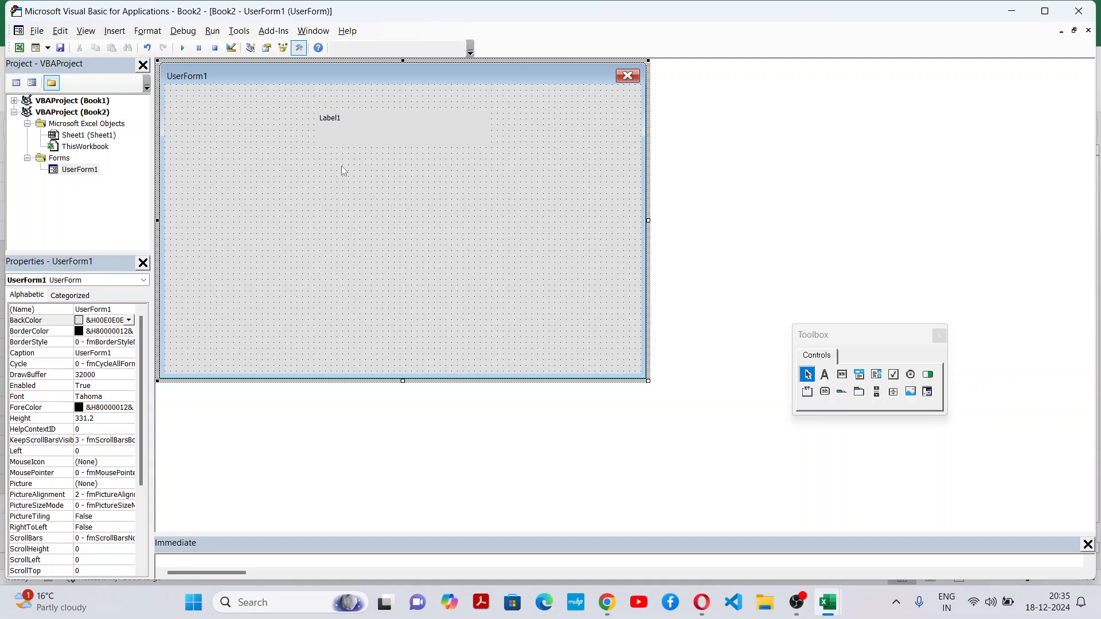
Replace the caption of the label on UserForm1 with "Simple Form"
{"action": "left_click", "coordinate": [394, 127]}
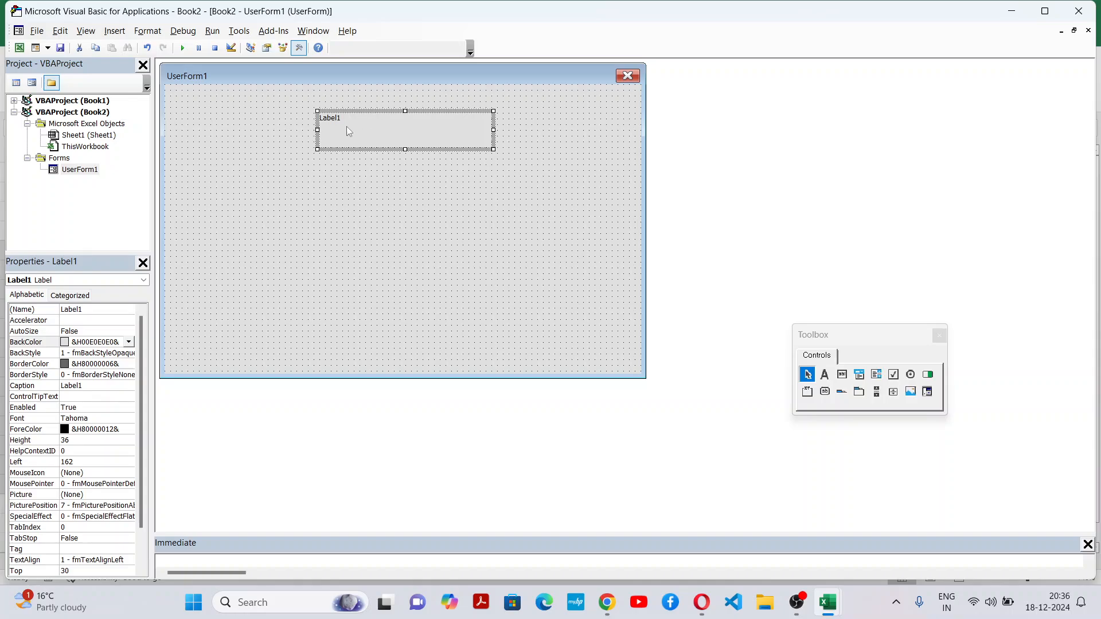
{"action": "left_click", "coordinate": [410, 133]}
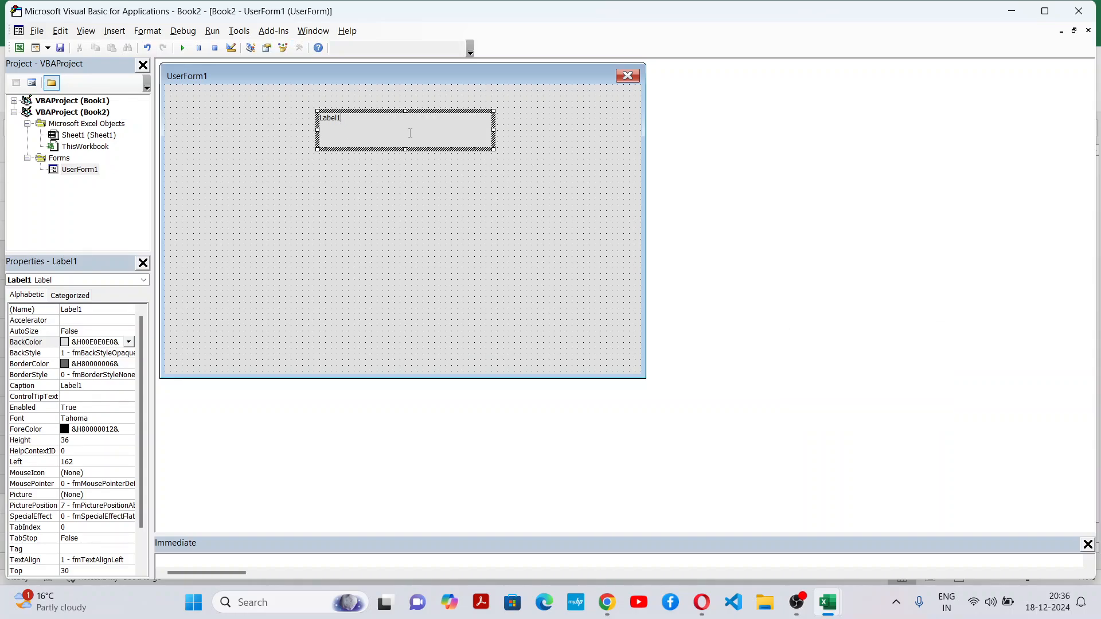
{"action": "key", "text": "BackSpace"}
{"action": "key", "text": "BackSpace"}
{"action": "key", "text": "BackSpace"}
{"action": "key", "text": "BackSpace"}
{"action": "key", "text": "BackSpace"}
{"action": "type", "text": "Simp"}
Set the Simple Form label's font to bold Tahoma at a size larger than 16
{"action": "key", "text": "ctrl+a"}
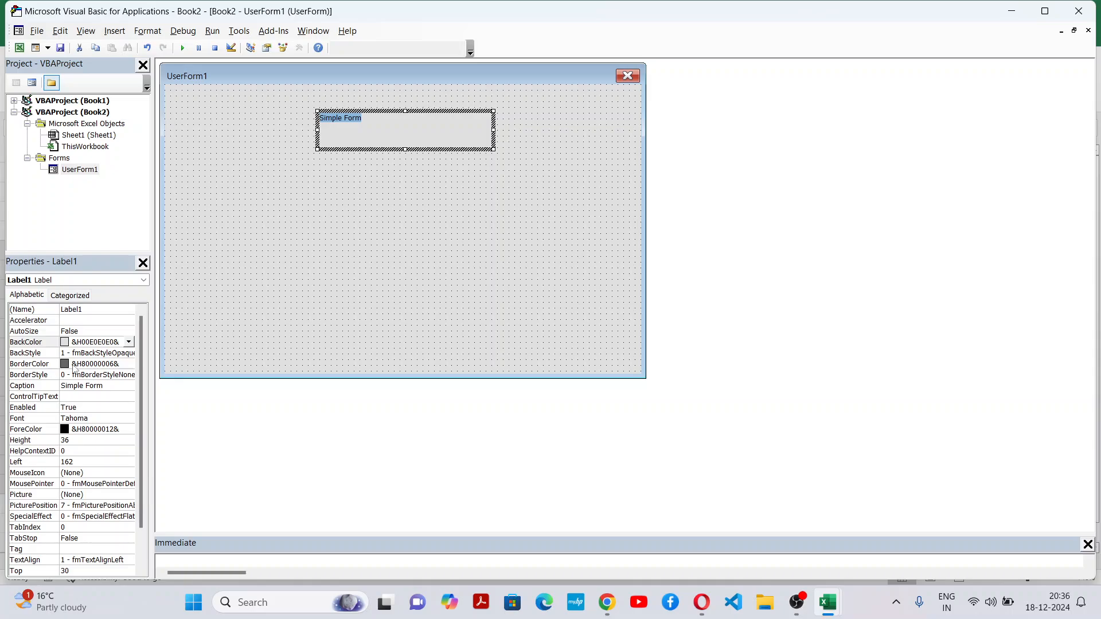
{"action": "left_click", "coordinate": [106, 422]}
{"action": "left_click", "coordinate": [127, 419]}
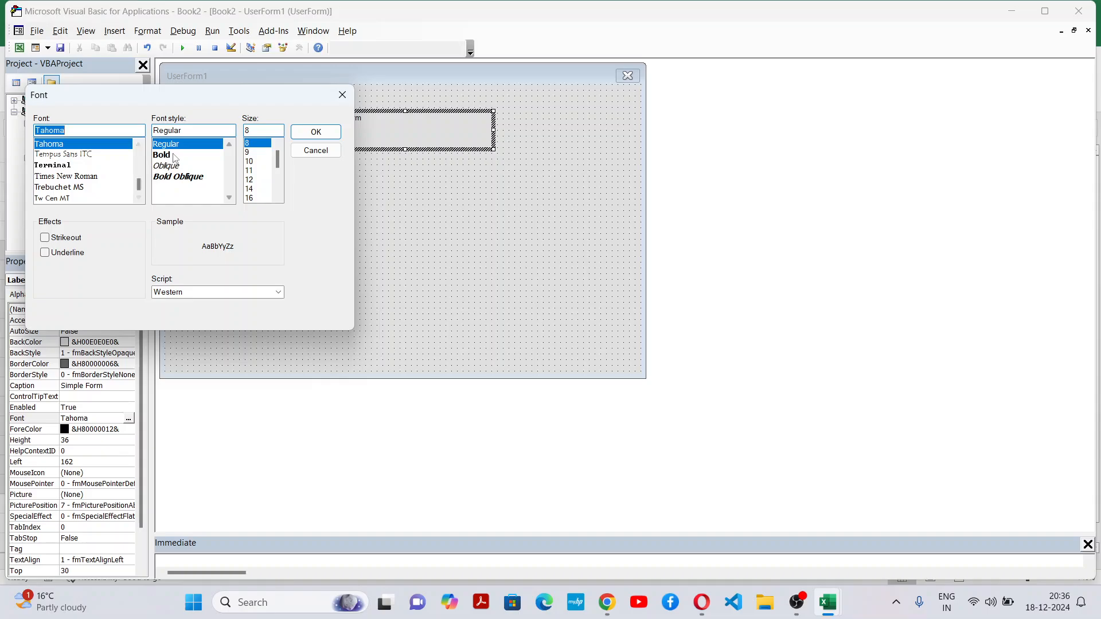
{"action": "left_click", "coordinate": [175, 155]}
{"action": "left_click", "coordinate": [256, 190]}
{"action": "left_click", "coordinate": [256, 199]}
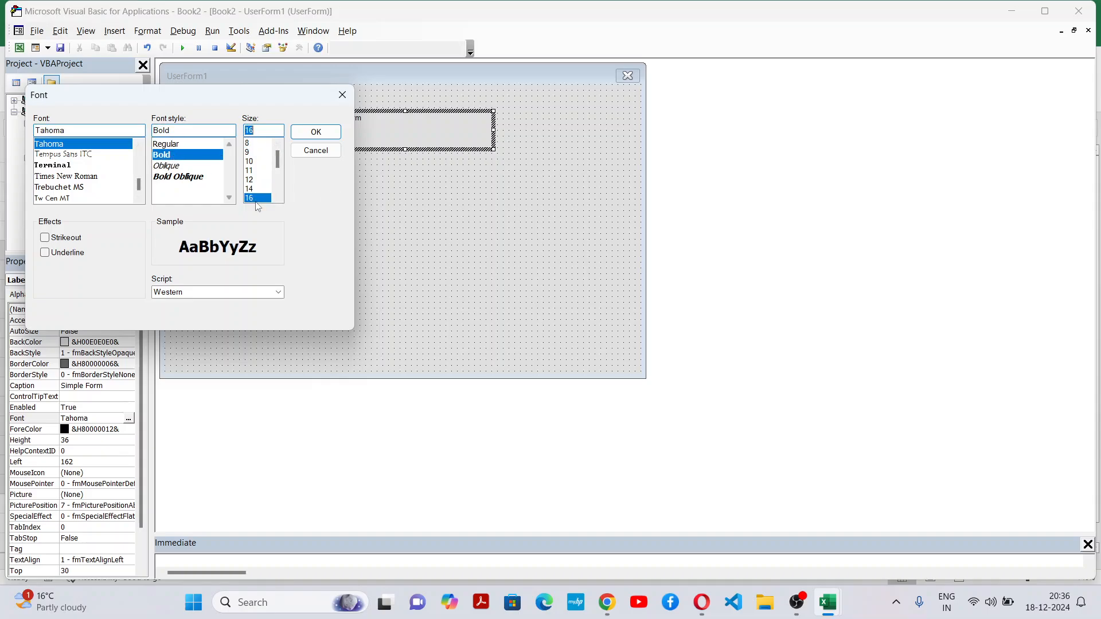
{"action": "scroll", "coordinate": [255, 203], "scroll_direction": "down", "scroll_amount": 1}
{"action": "scroll", "coordinate": [257, 205], "scroll_direction": "down", "scroll_amount": 1}
{"action": "left_click", "coordinate": [256, 162]}
{"action": "left_click", "coordinate": [316, 132]}
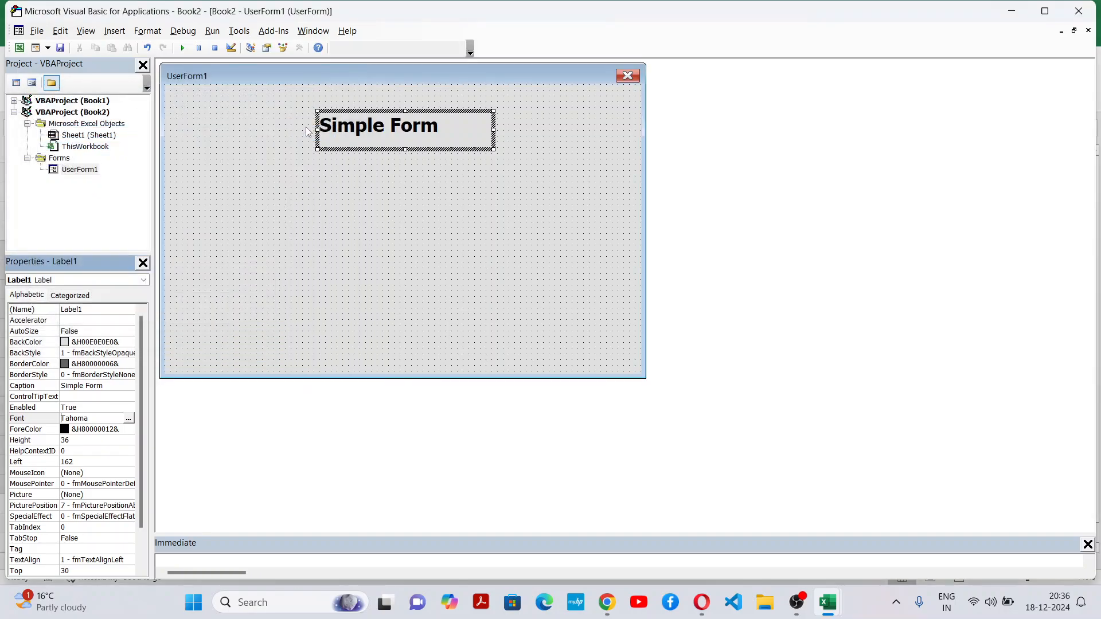
Add leading spaces to the Simple Form caption to bring the text closer to the label's centre
{"action": "left_click", "coordinate": [326, 131]}
{"action": "left_click", "coordinate": [381, 126]}
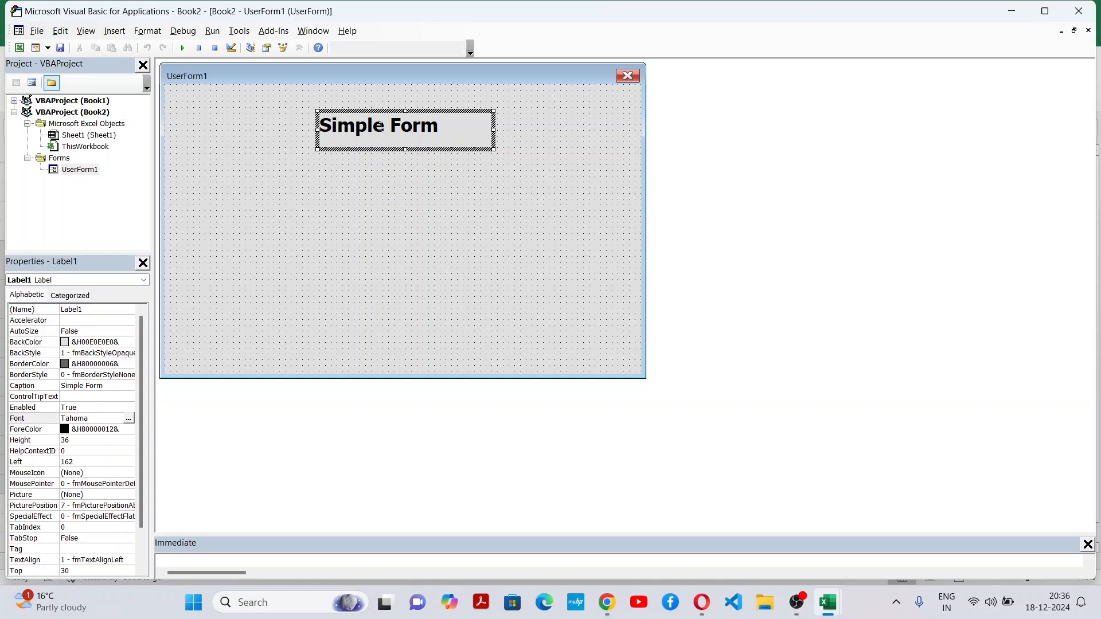
{"action": "left_click", "coordinate": [394, 168]}
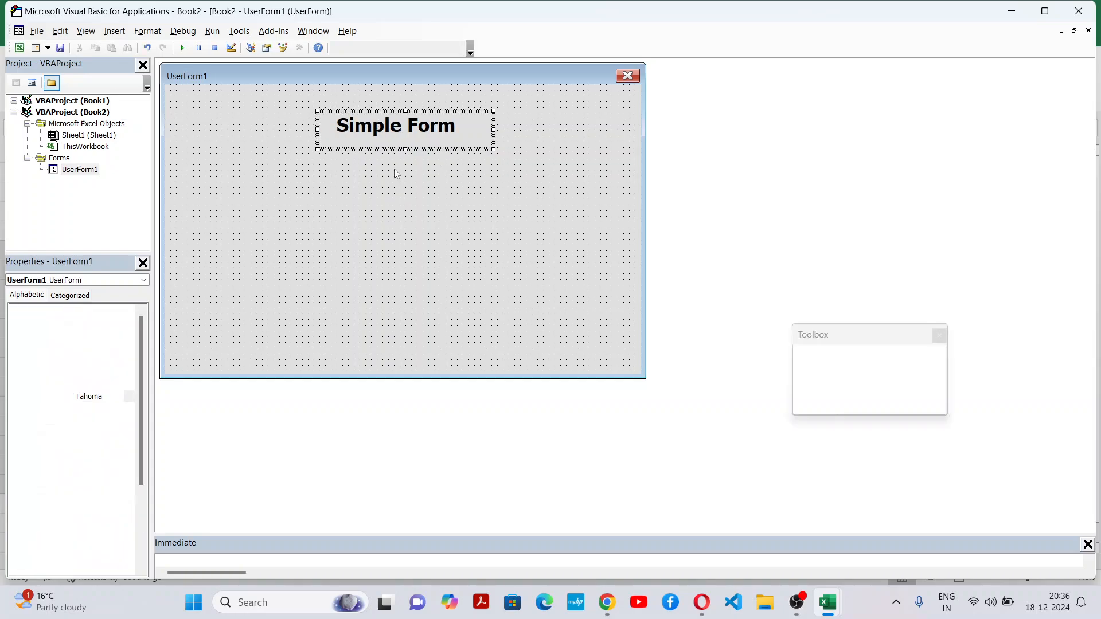
Set the Simple Form label's ForeColor to red from the palette
{"action": "left_click", "coordinate": [463, 126]}
{"action": "left_click_drag", "start_coordinate": [463, 126], "coordinate": [215, 127]}
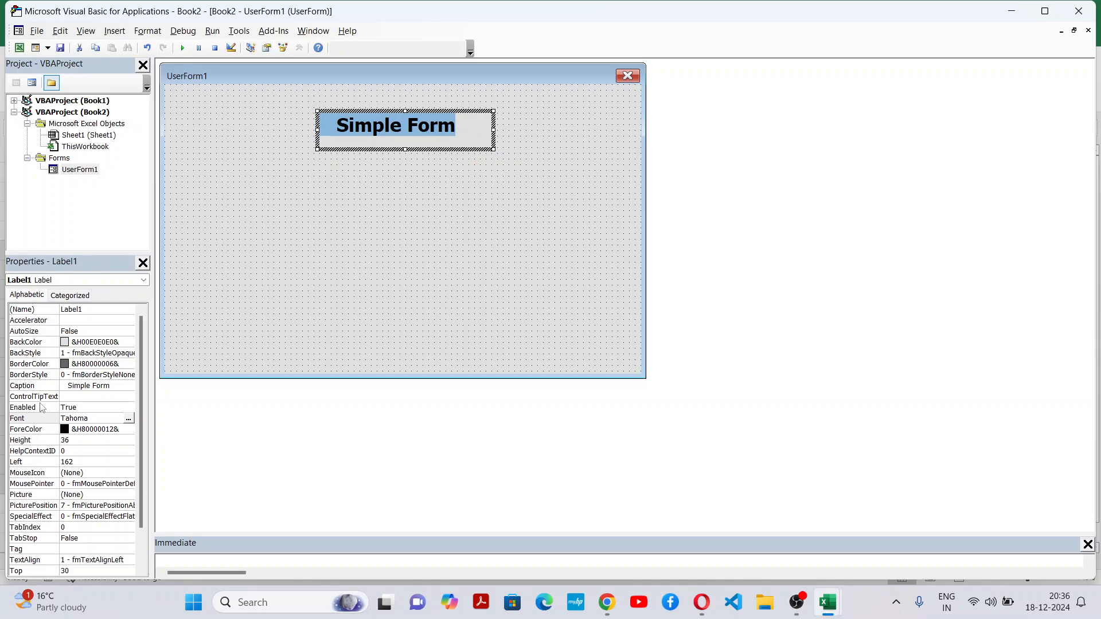
{"action": "left_click", "coordinate": [127, 430]}
{"action": "left_click", "coordinate": [129, 430]}
{"action": "left_click", "coordinate": [16, 443]}
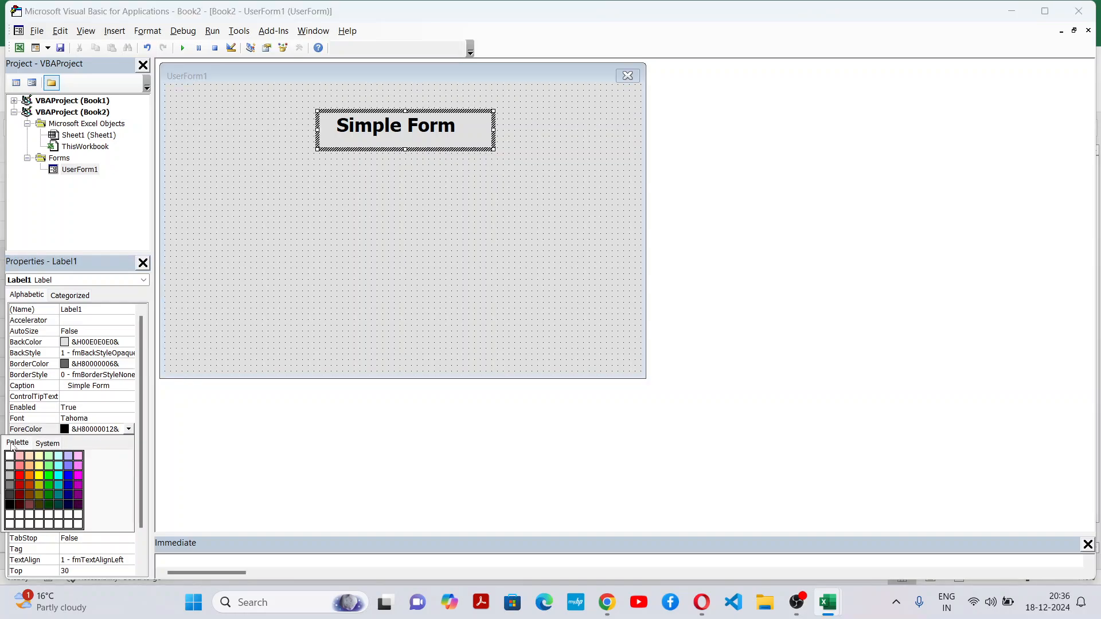
{"action": "left_click", "coordinate": [20, 473]}
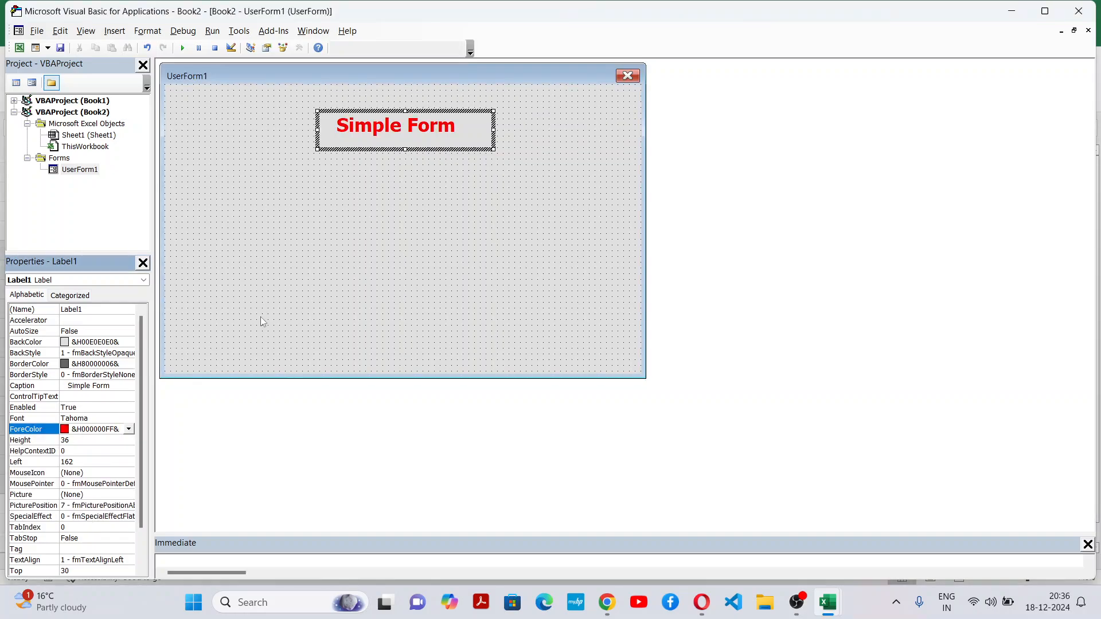
{"action": "left_click", "coordinate": [317, 283]}
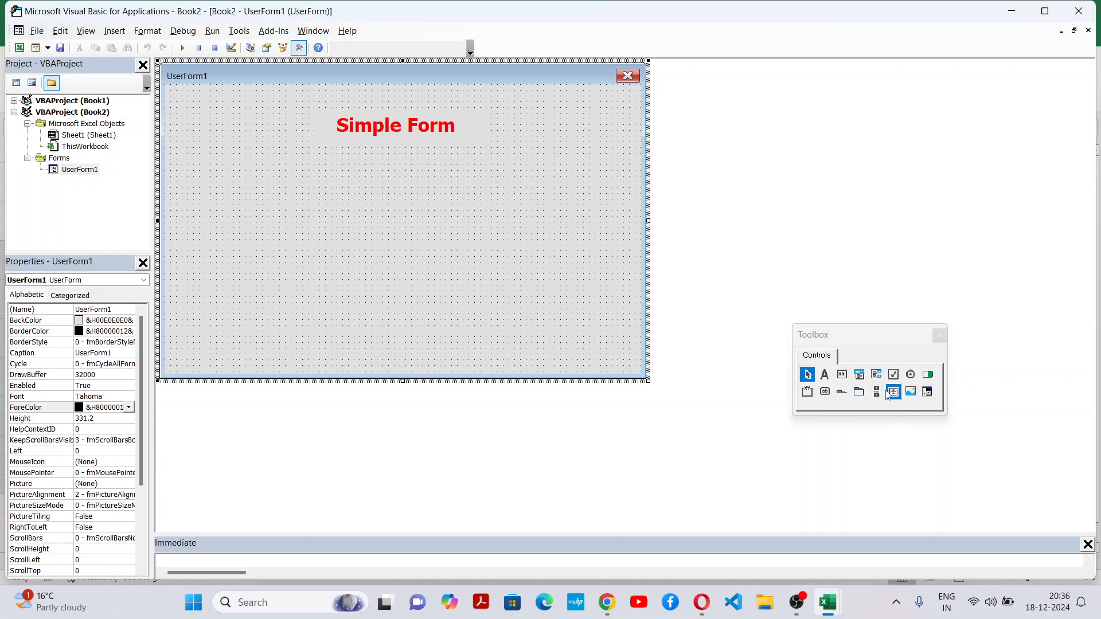
Draw a command button about 30 high below the Simple Form label on UserForm1
{"action": "left_click", "coordinate": [824, 392]}
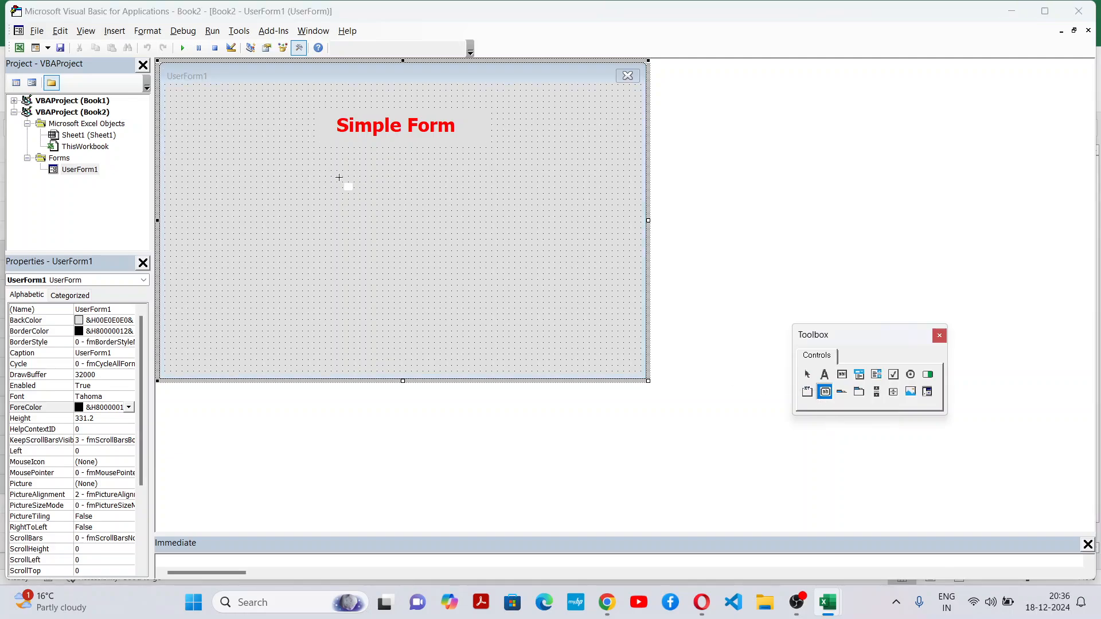
{"action": "left_click_drag", "start_coordinate": [338, 195], "coordinate": [458, 227]}
{"action": "left_click", "coordinate": [451, 267]}
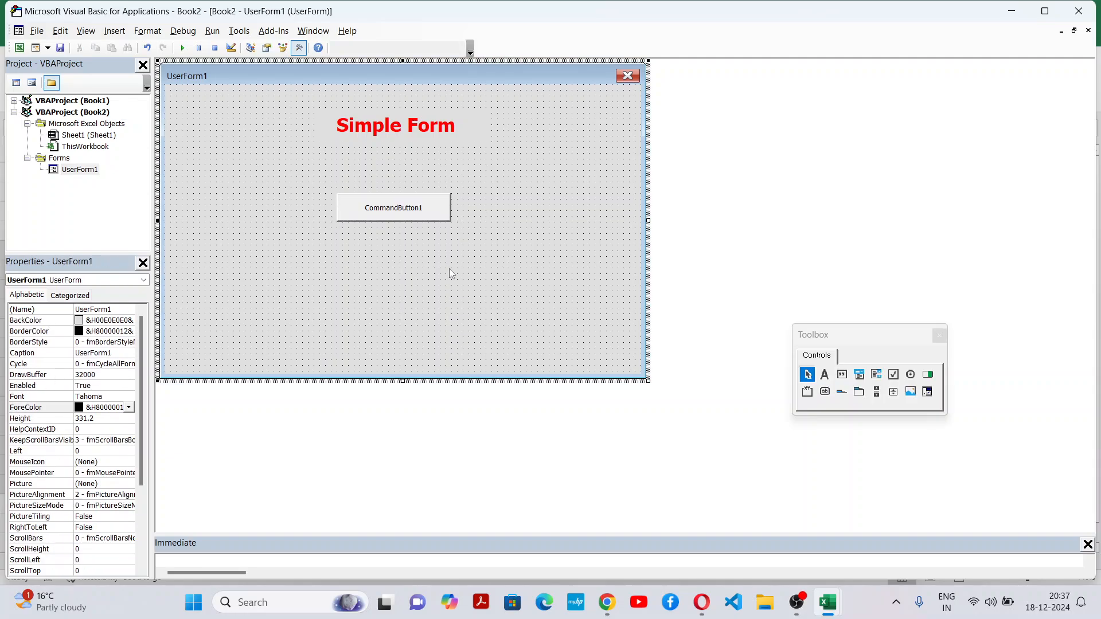
Replace the command button's caption on UserForm1 with Click Me
{"action": "left_click", "coordinate": [418, 208]}
{"action": "left_click", "coordinate": [430, 210]}
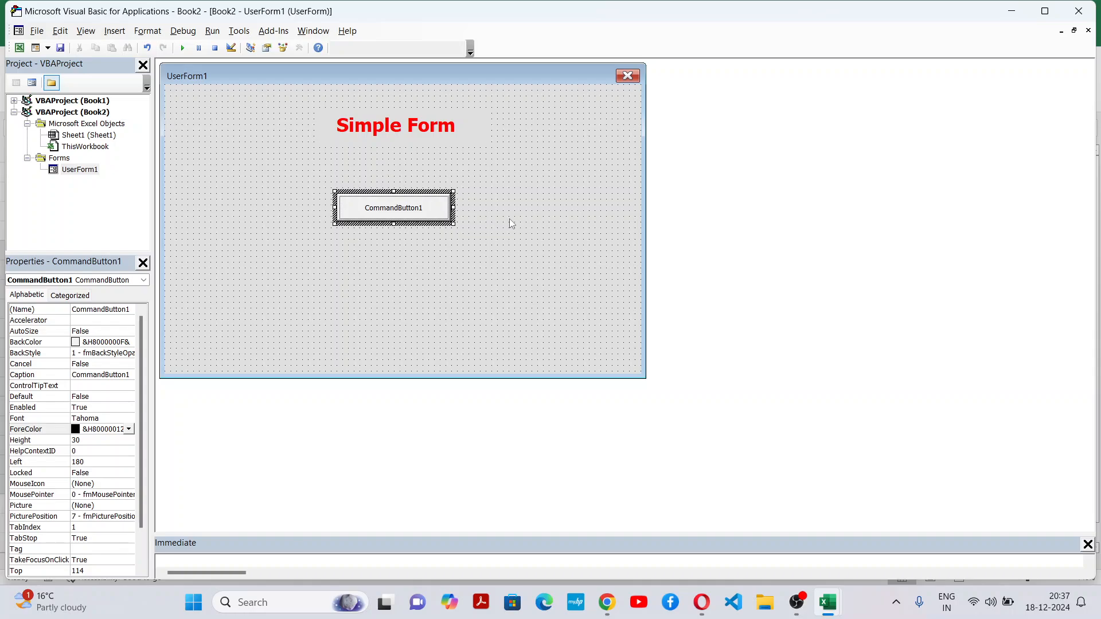
{"action": "key", "text": "BackSpace"}
{"action": "key", "text": "BackSpace"}
{"action": "key", "text": "BackSpace"}
{"action": "key", "text": "BackSpace"}
{"action": "key", "text": "BackSpace"}
{"action": "key", "text": "BackSpace"}
{"action": "key", "text": "BackSpace"}
{"action": "key", "text": "BackSpace"}
{"action": "key", "text": "BackSpace"}
{"action": "key", "text": "BackSpace"}
{"action": "key", "text": "BackSpace"}
{"action": "key", "text": "BackSpace"}
{"action": "key", "text": "BackSpace"}
{"action": "key", "text": "BackSpace"}
{"action": "type", "text": "Click Me"}
Set the Click Me button's font to bold Tahoma, size 12
{"action": "key", "text": "ctrl+a"}
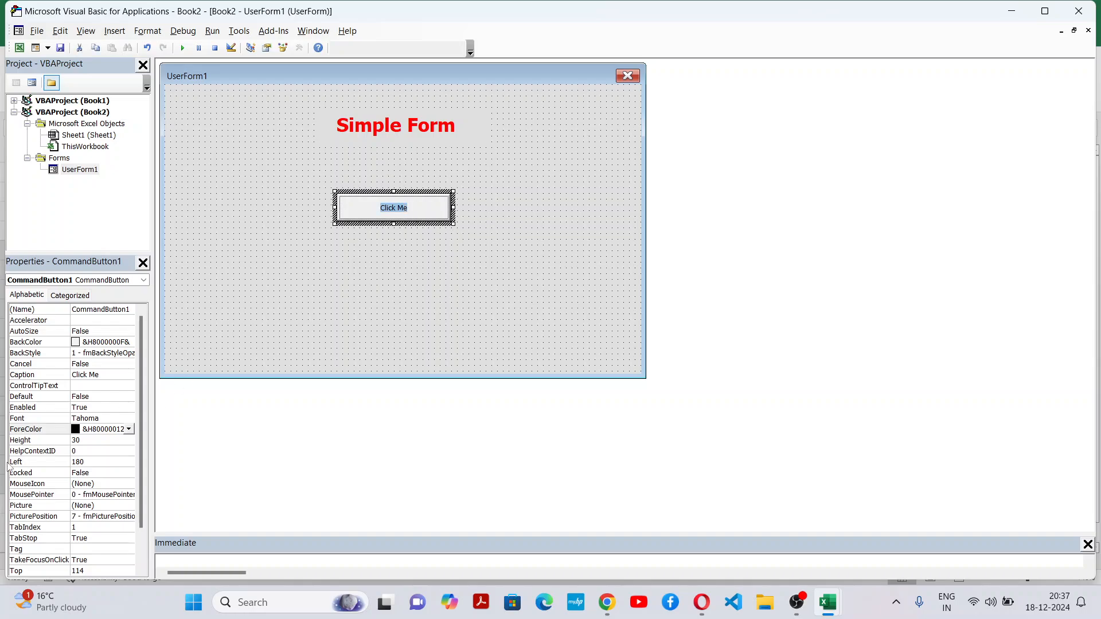
{"action": "left_click", "coordinate": [103, 418]}
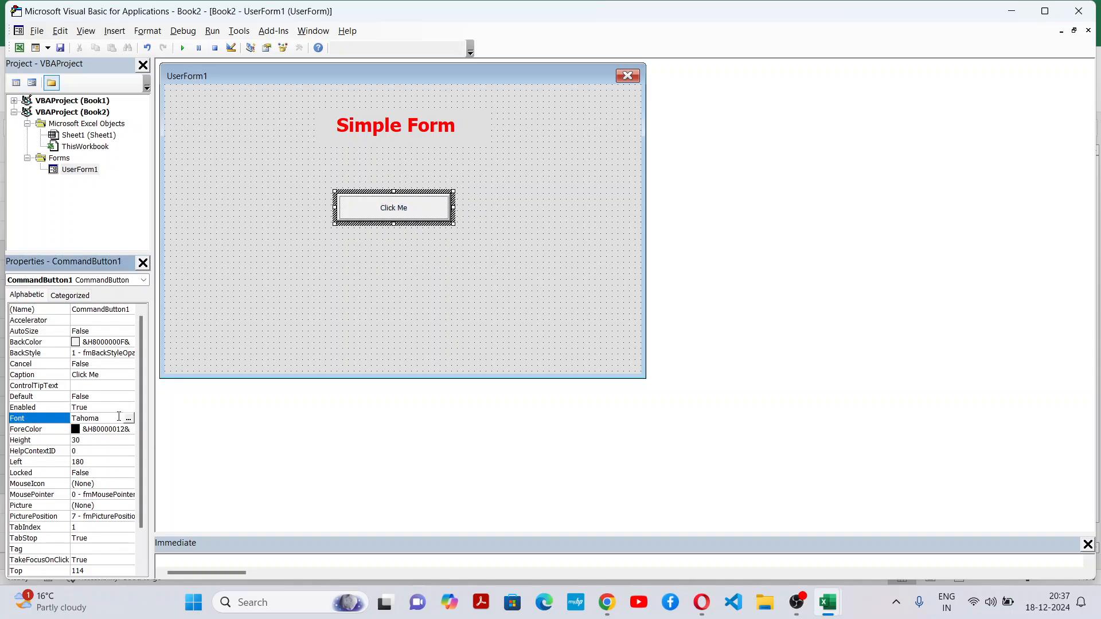
{"action": "left_click", "coordinate": [128, 418]}
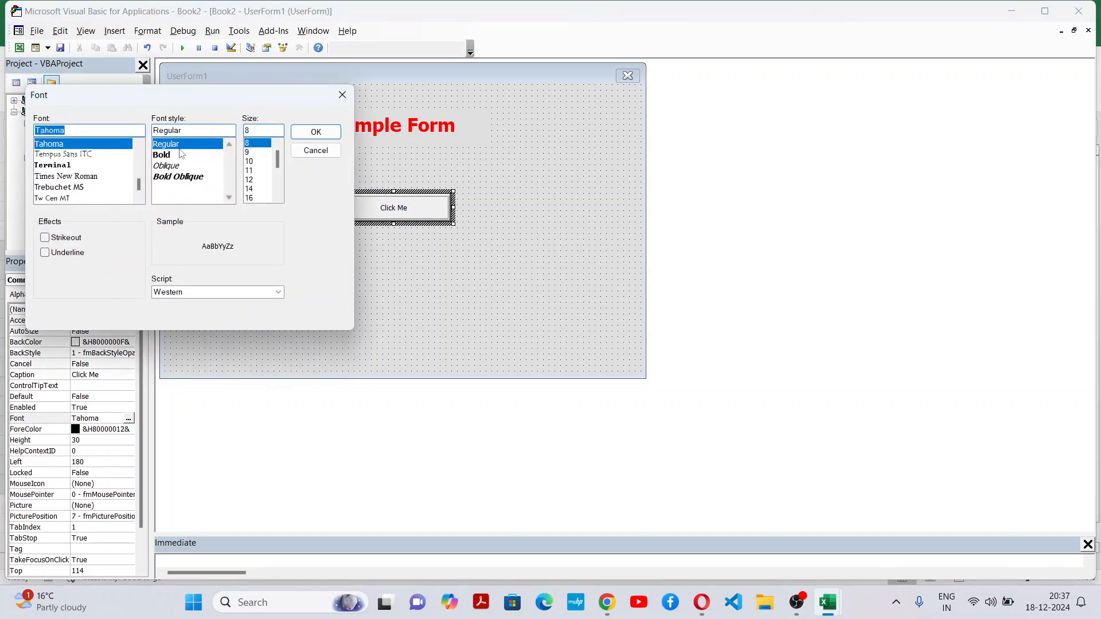
{"action": "left_click", "coordinate": [162, 155]}
{"action": "left_click", "coordinate": [250, 180]}
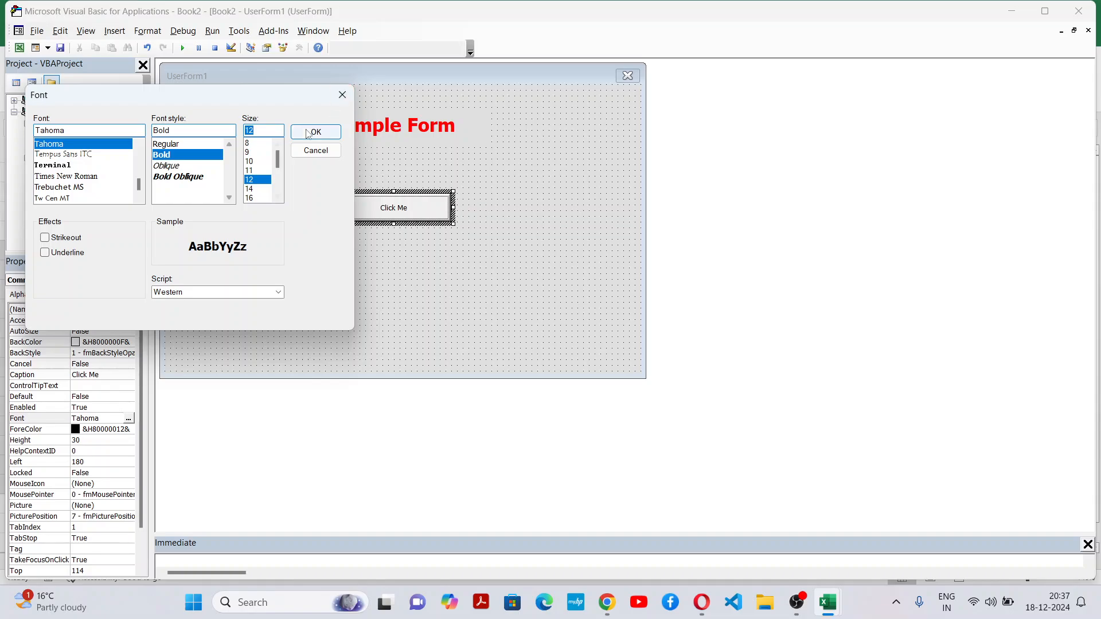
{"action": "left_click", "coordinate": [308, 134]}
{"action": "left_click", "coordinate": [521, 304]}
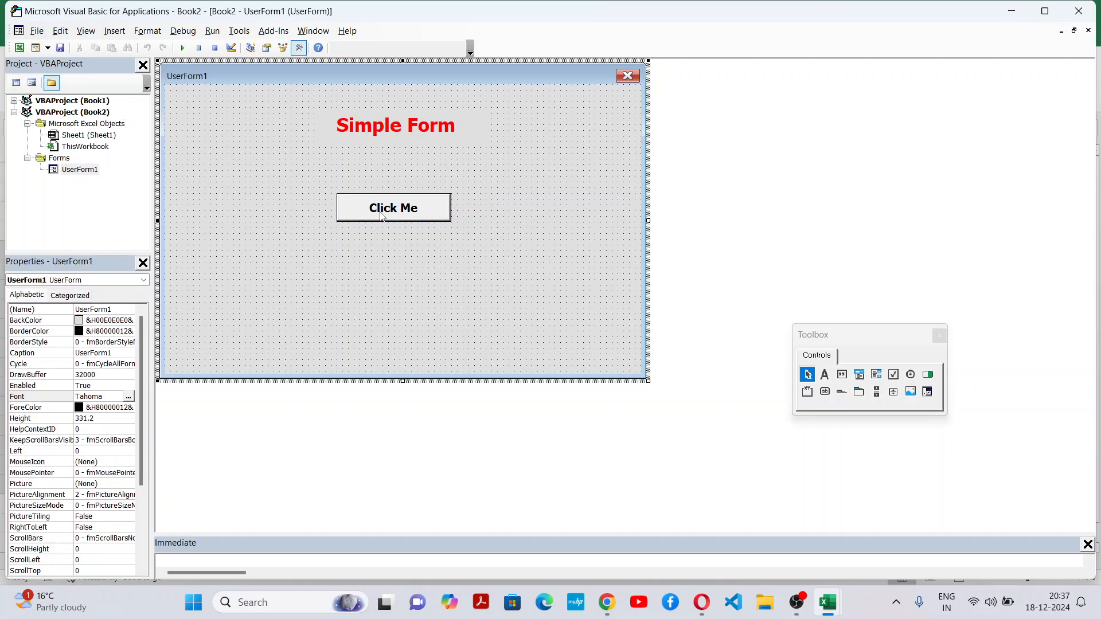
Add a message box reading "Welcome to soopro pathshala" to the Click Me button's click procedure
{"action": "double_click", "coordinate": [382, 215]}
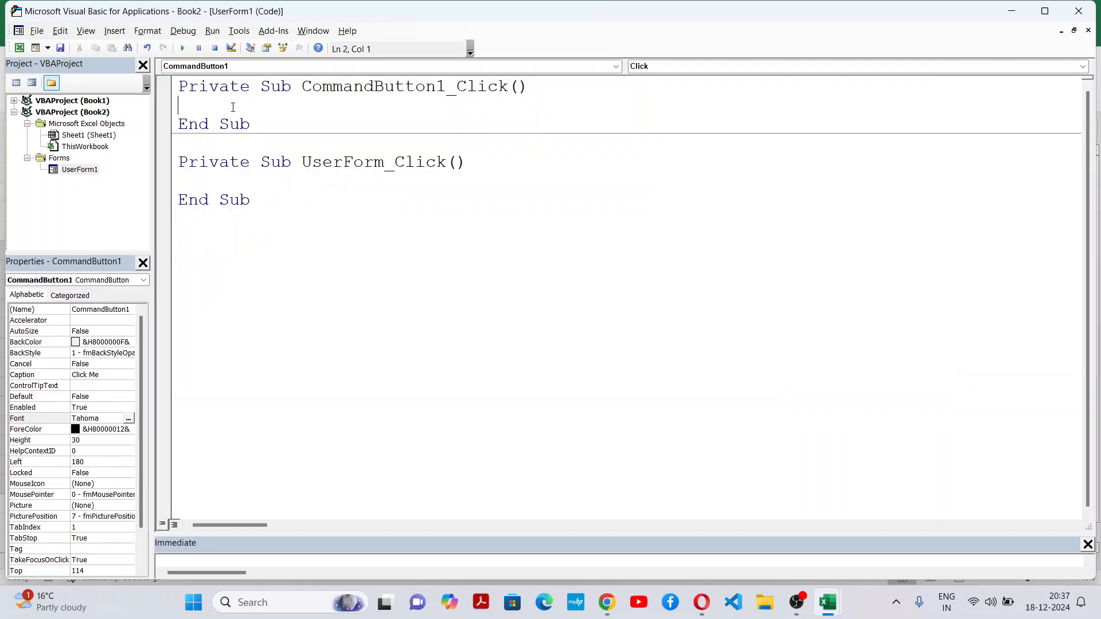
{"action": "type", "text": "msgbox \"Welcome t"}
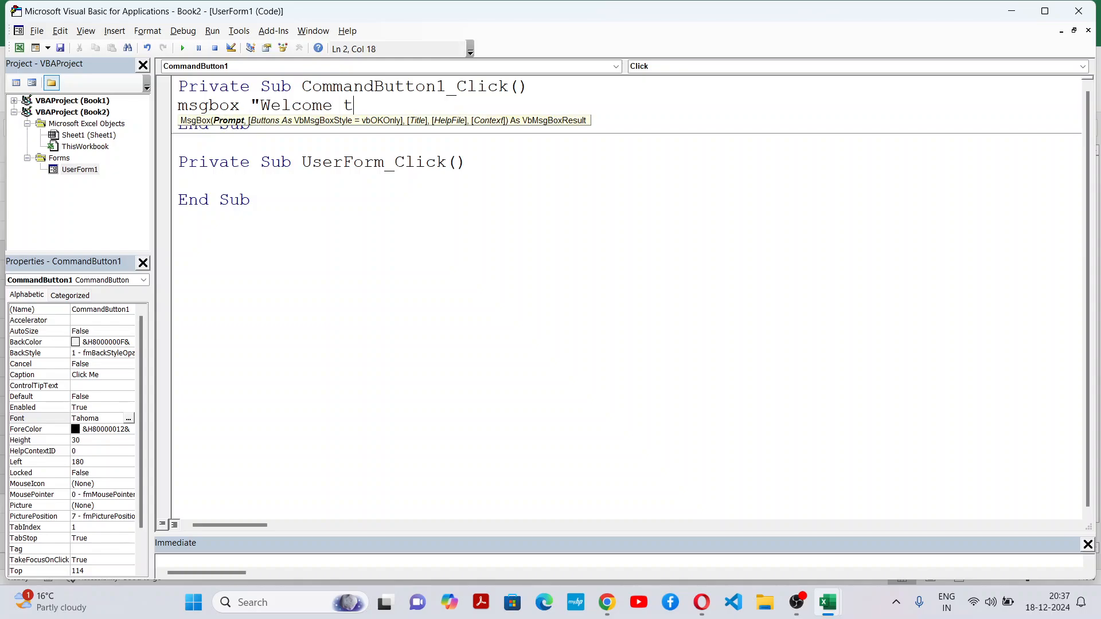
{"action": "type", "text": "o soopro pathshala\""}
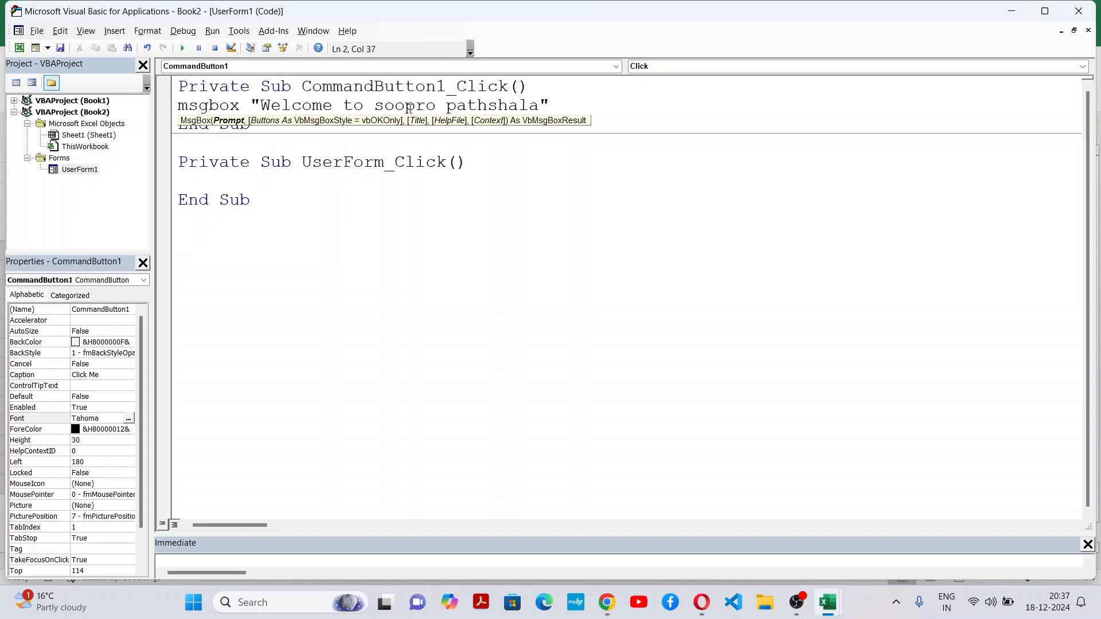
{"action": "left_click", "coordinate": [437, 290]}
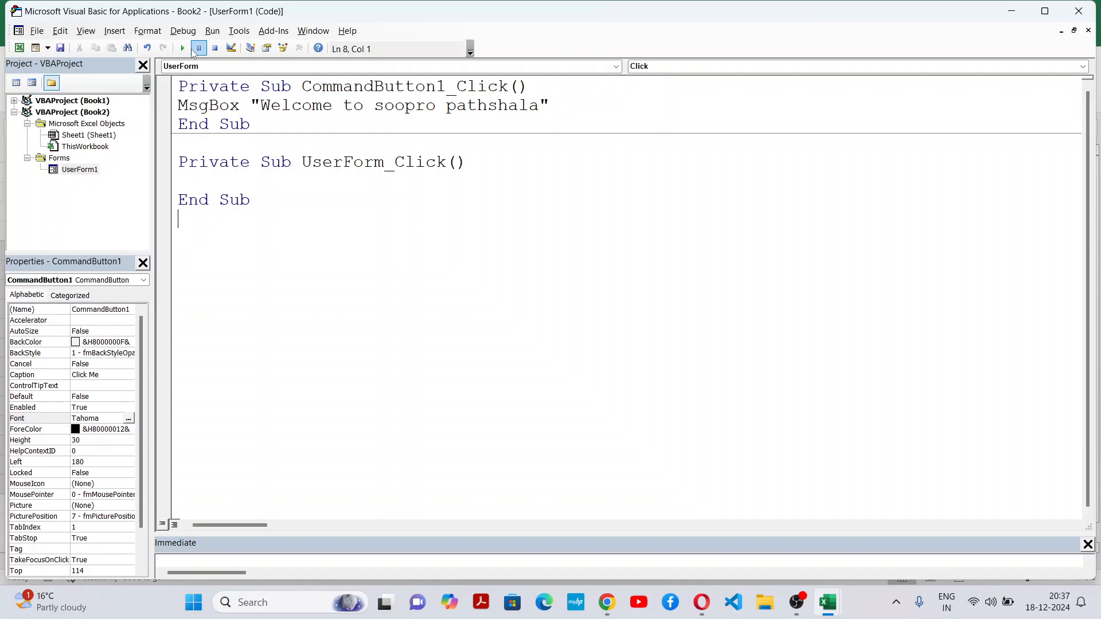
Run UserForm1, test the Click Me button, and close the message and the form
{"action": "left_click", "coordinate": [190, 51]}
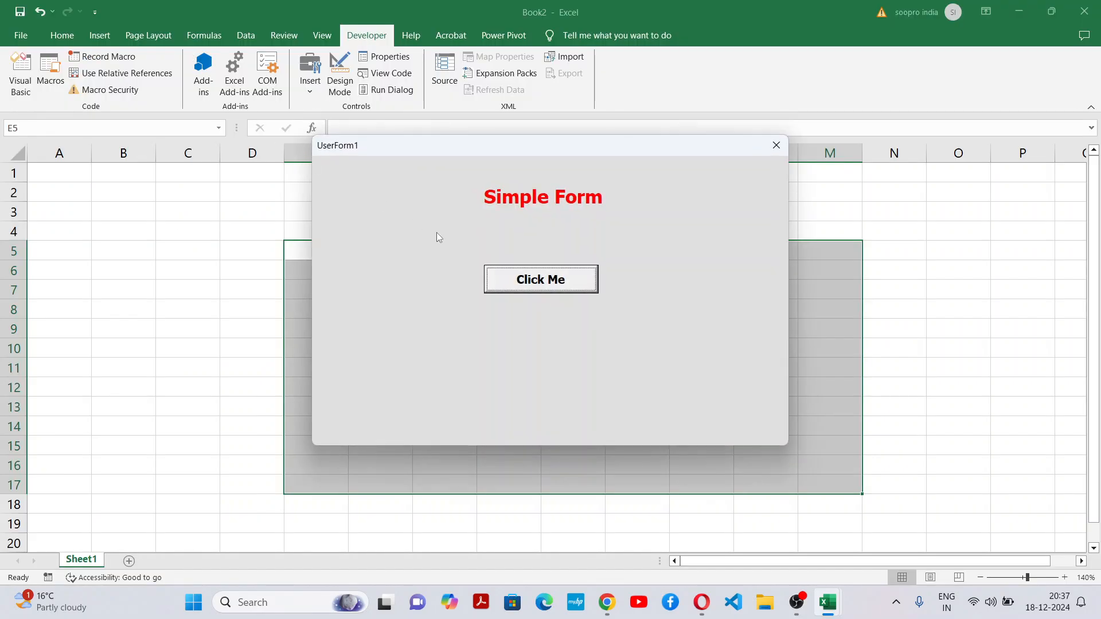
{"action": "left_click", "coordinate": [573, 279]}
{"action": "left_click_drag", "start_coordinate": [554, 270], "coordinate": [632, 299]}
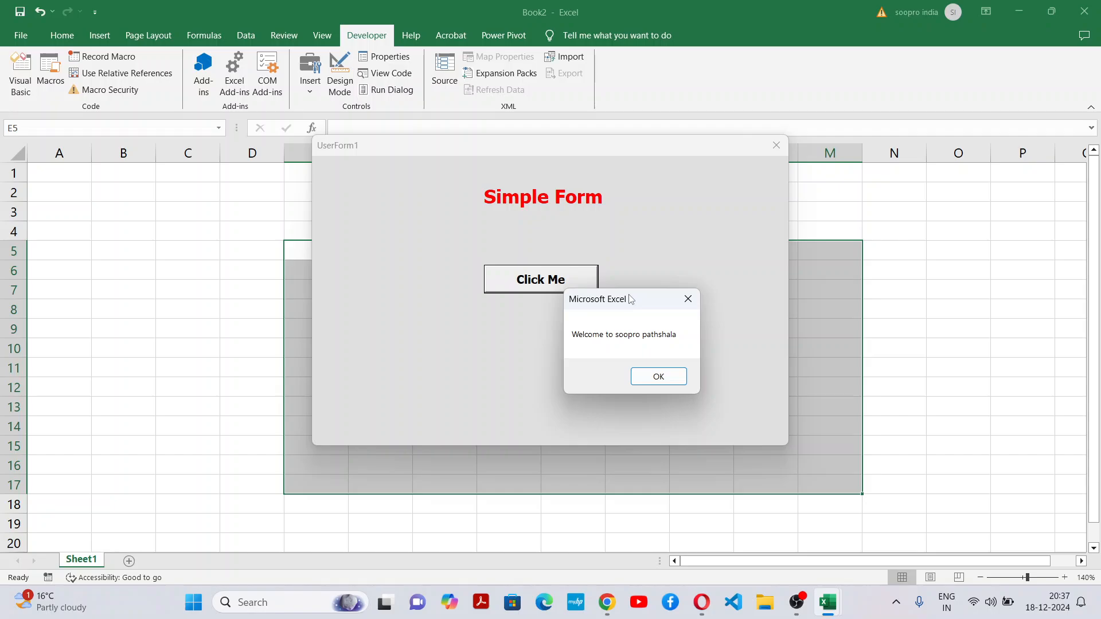
{"action": "left_click", "coordinate": [687, 311]}
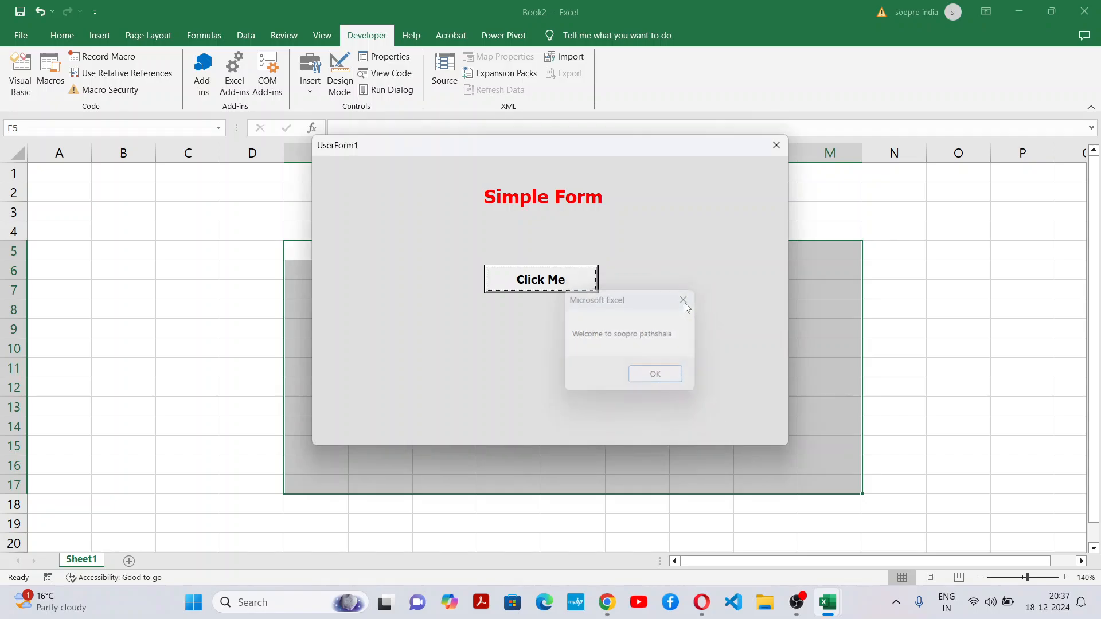
{"action": "left_click", "coordinate": [767, 148]}
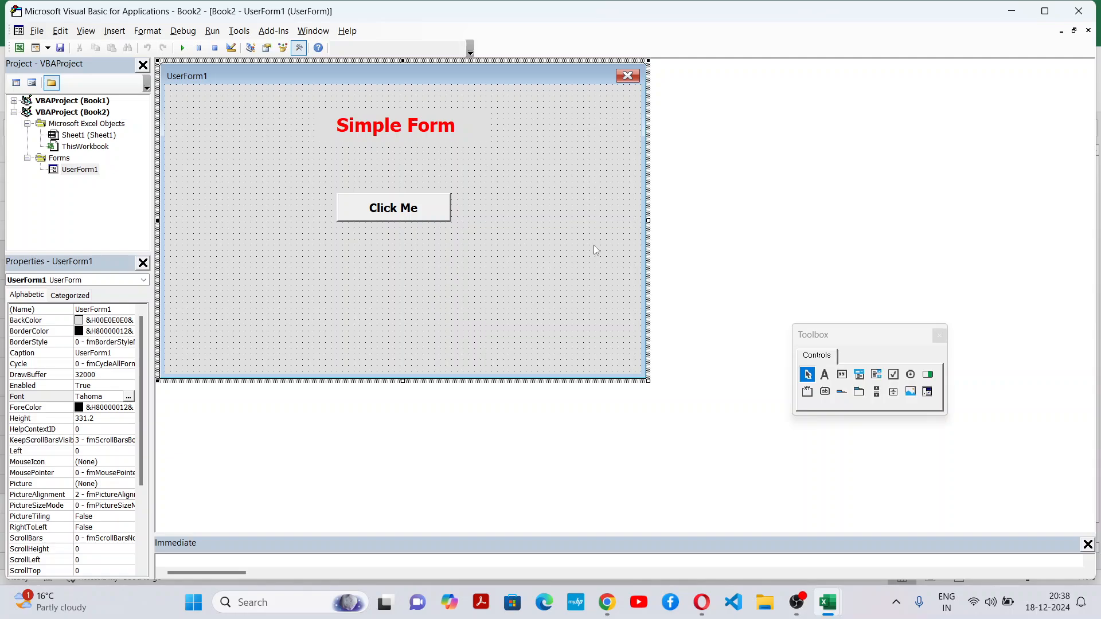
Move the Click Me button slightly closer to the Simple Form label and enlarge UserForm1 to about 367 high
{"action": "mouse_move", "coordinate": [406, 206]}
{"action": "left_mouse_down"}
{"action": "mouse_move", "coordinate": [412, 227]}
{"action": "mouse_move", "coordinate": [420, 209]}
{"action": "mouse_move", "coordinate": [408, 186]}
{"action": "mouse_move", "coordinate": [420, 198]}
{"action": "left_mouse_up"}
{"action": "left_click", "coordinate": [437, 265]}
{"action": "left_click", "coordinate": [428, 262]}
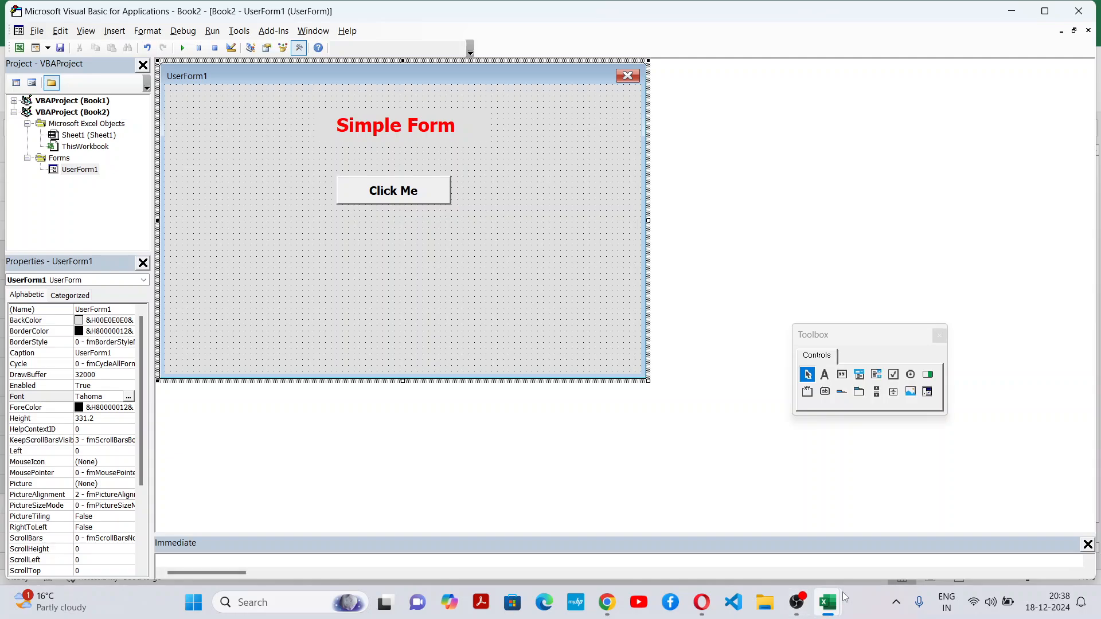
{"action": "mouse_move", "coordinate": [840, 594]}
{"action": "mouse_move", "coordinate": [427, 195]}
{"action": "left_mouse_down"}
{"action": "mouse_move", "coordinate": [487, 251]}
{"action": "mouse_move", "coordinate": [425, 246]}
{"action": "mouse_move", "coordinate": [430, 200]}
{"action": "left_mouse_up"}
{"action": "left_click", "coordinate": [425, 281]}
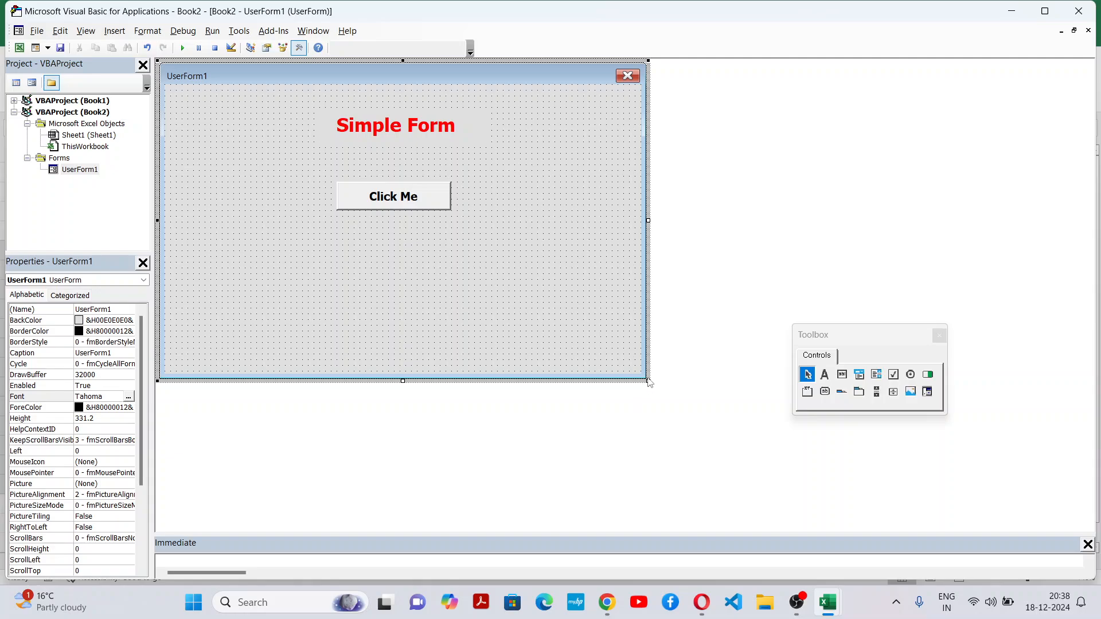
{"action": "left_click_drag", "start_coordinate": [649, 382], "coordinate": [683, 415]}
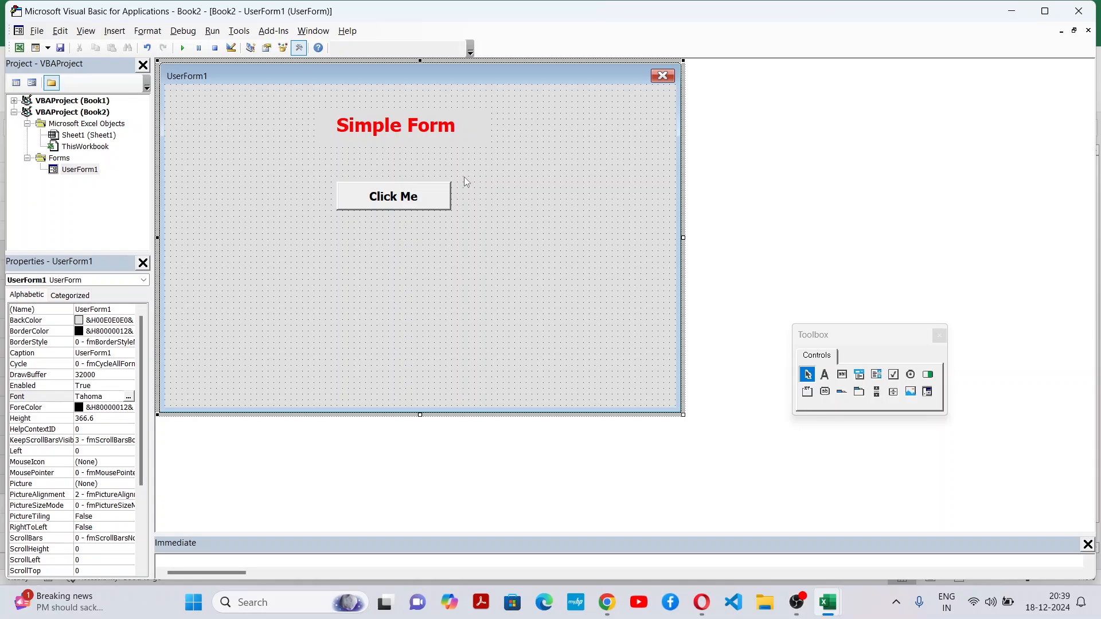
Insert a second UserForm in the Book2 project and enlarge it to about 364 high
{"action": "left_click", "coordinate": [115, 31]}
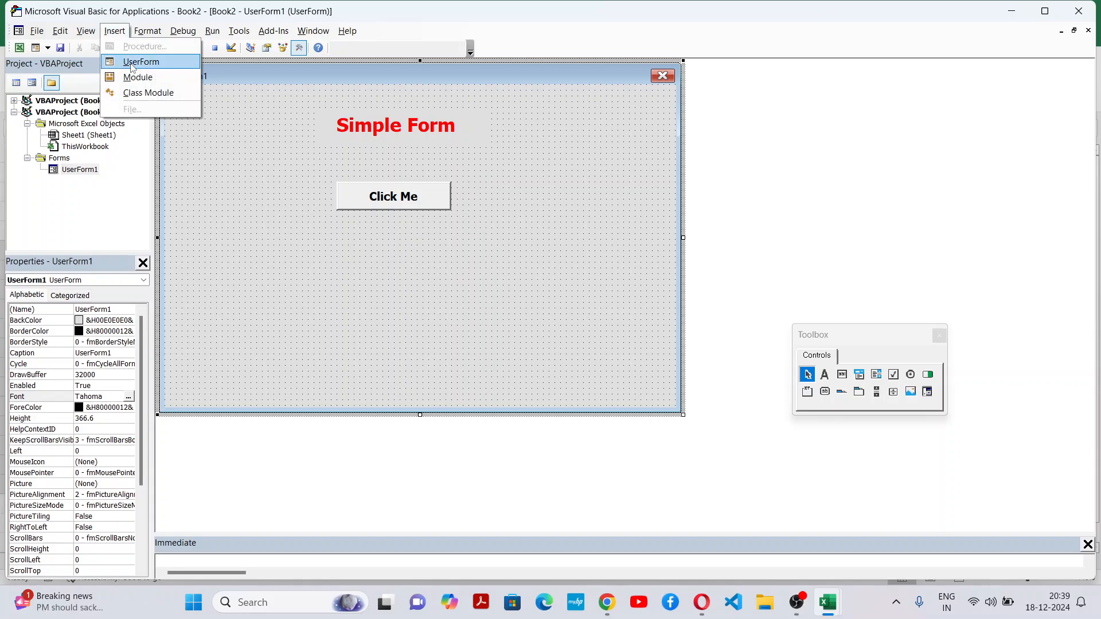
{"action": "left_click", "coordinate": [132, 62]}
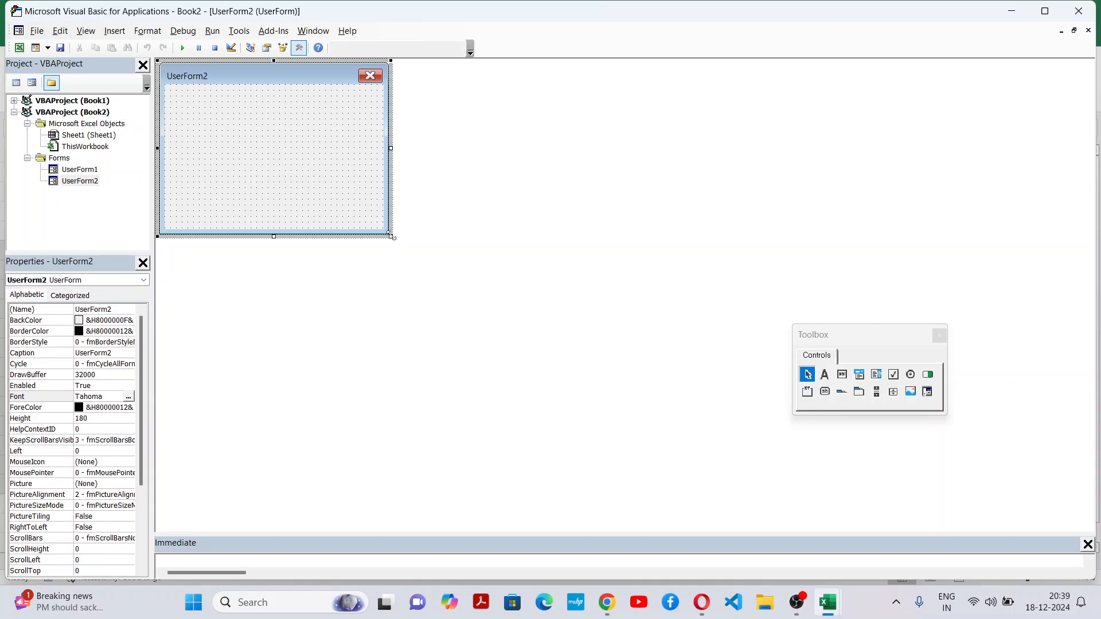
{"action": "left_click_drag", "start_coordinate": [392, 236], "coordinate": [713, 412]}
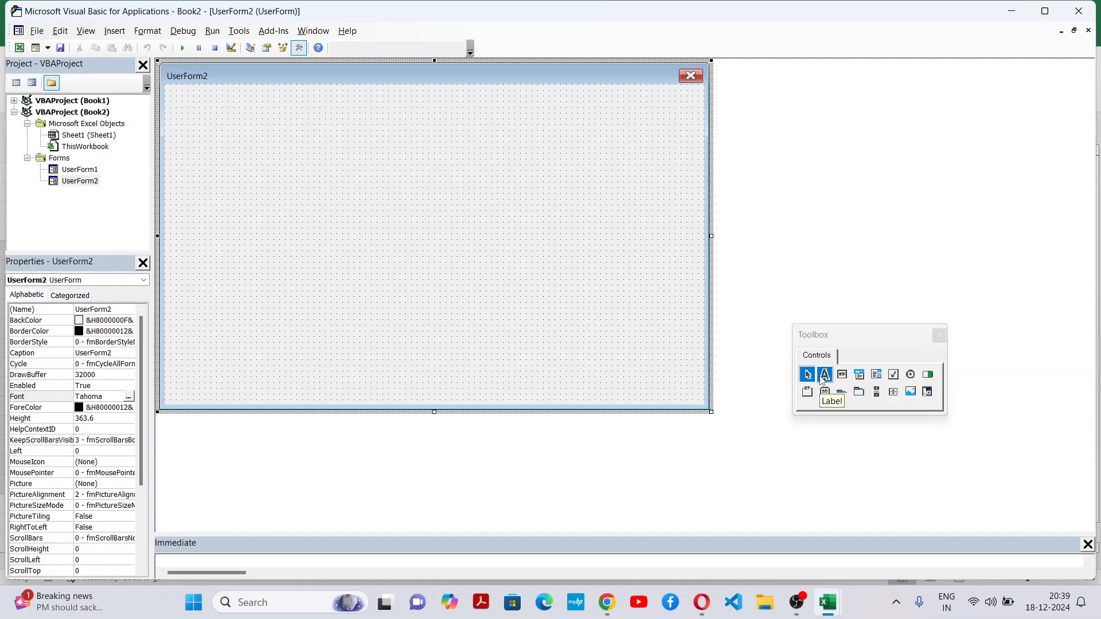
Draw a label about 36 high near the top of UserForm2 and caption it Square Finder
{"action": "left_click", "coordinate": [824, 378]}
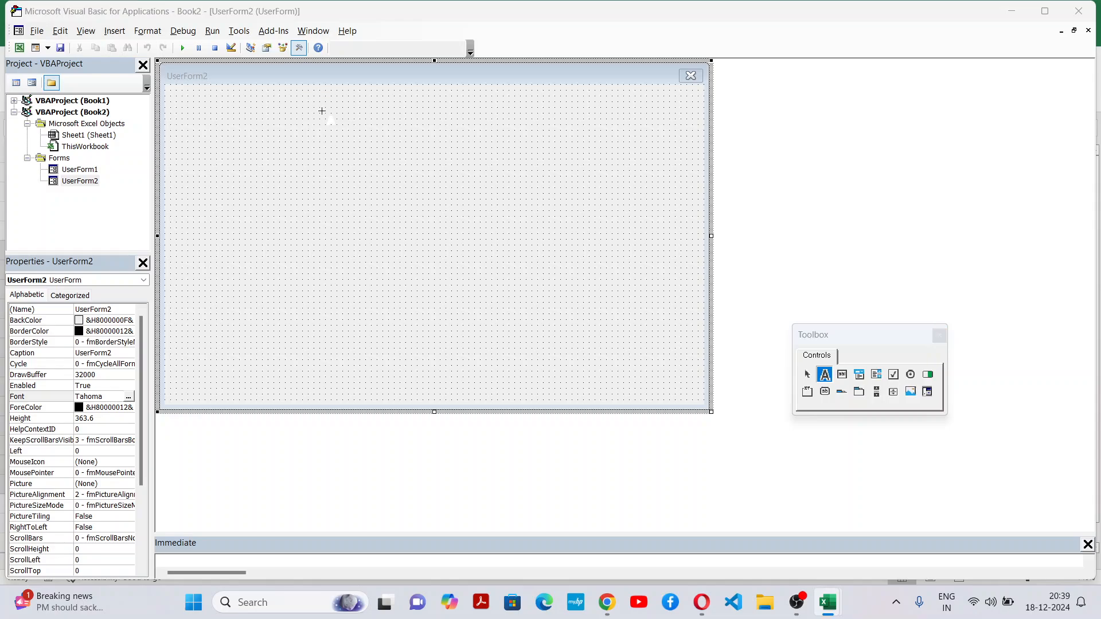
{"action": "left_click_drag", "start_coordinate": [320, 113], "coordinate": [556, 149]}
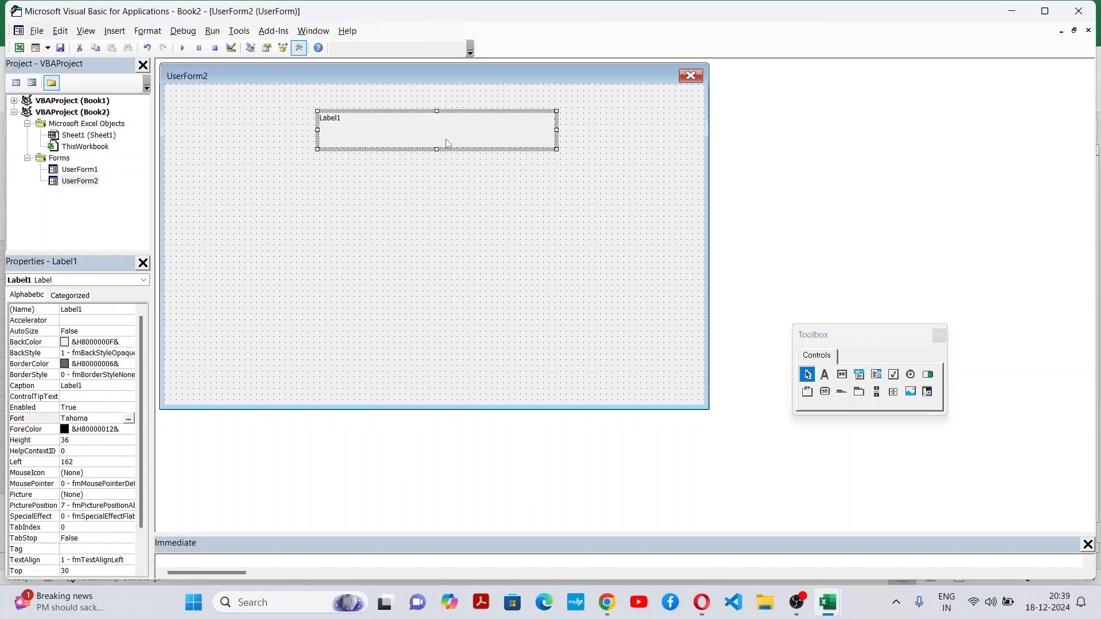
{"action": "left_click", "coordinate": [447, 143]}
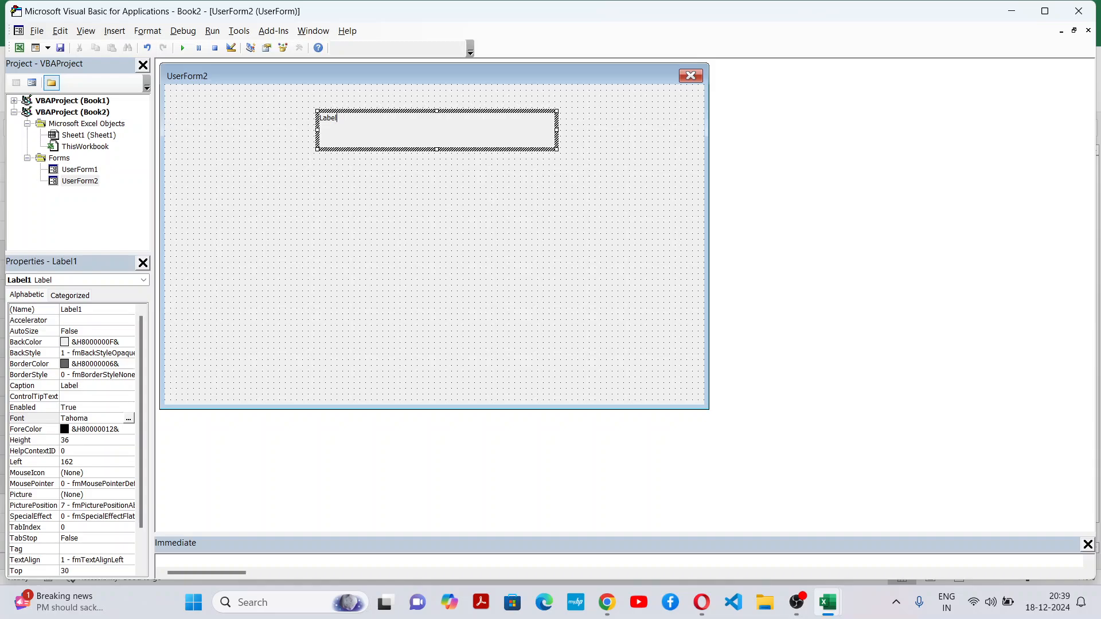
{"action": "key", "text": "BackSpace"}
{"action": "key", "text": "BackSpace"}
{"action": "key", "text": "BackSpace"}
{"action": "key", "text": "BackSpace"}
{"action": "key", "text": "BackSpace"}
{"action": "type", "text": "Print"}
{"action": "key", "text": "BackSpace"}
{"action": "key", "text": "BackSpace"}
{"action": "key", "text": "BackSpace"}
{"action": "key", "text": "BackSpace"}
{"action": "key", "text": "BackSpace"}
{"action": "type", "text": "SQ"}
{"action": "key", "text": "BackSpace"}
{"action": "type", "text": "quare Finder"}
Set the Square Finder label's font to bold Tahoma 16 and roughly centre its text with leading spaces
{"action": "key", "text": "ctrl+a"}
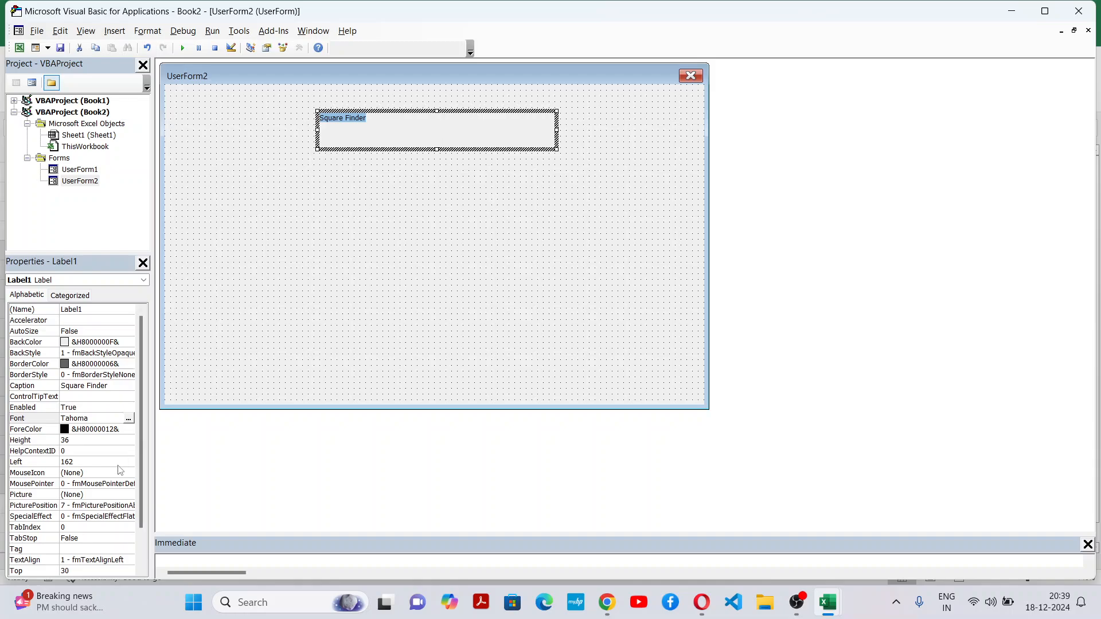
{"action": "left_click", "coordinate": [129, 418]}
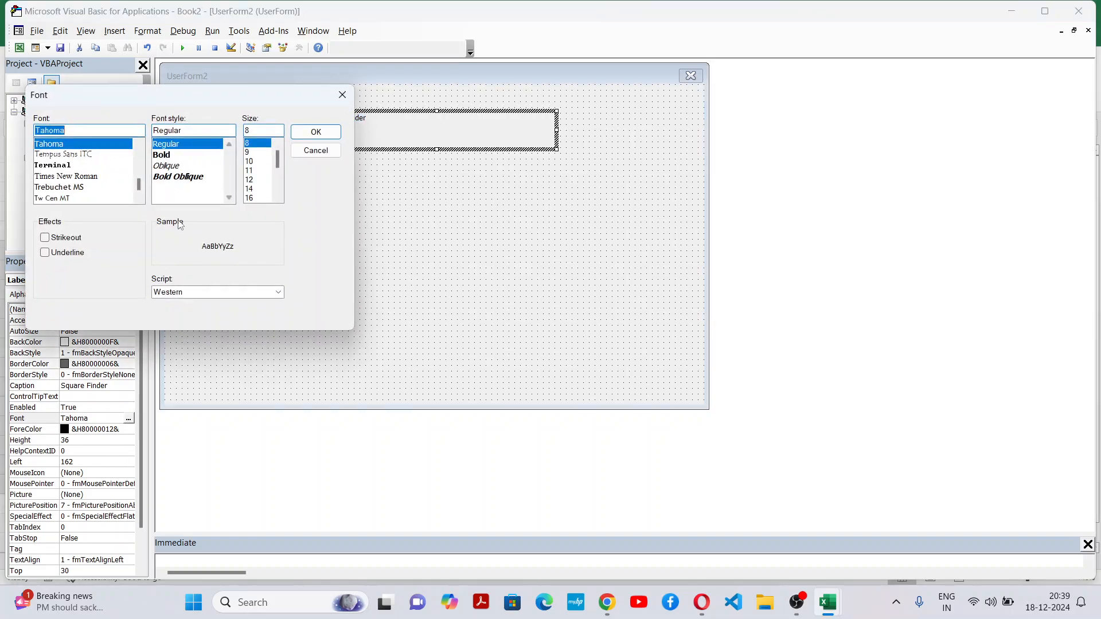
{"action": "left_click", "coordinate": [184, 155]}
{"action": "left_click", "coordinate": [255, 198]}
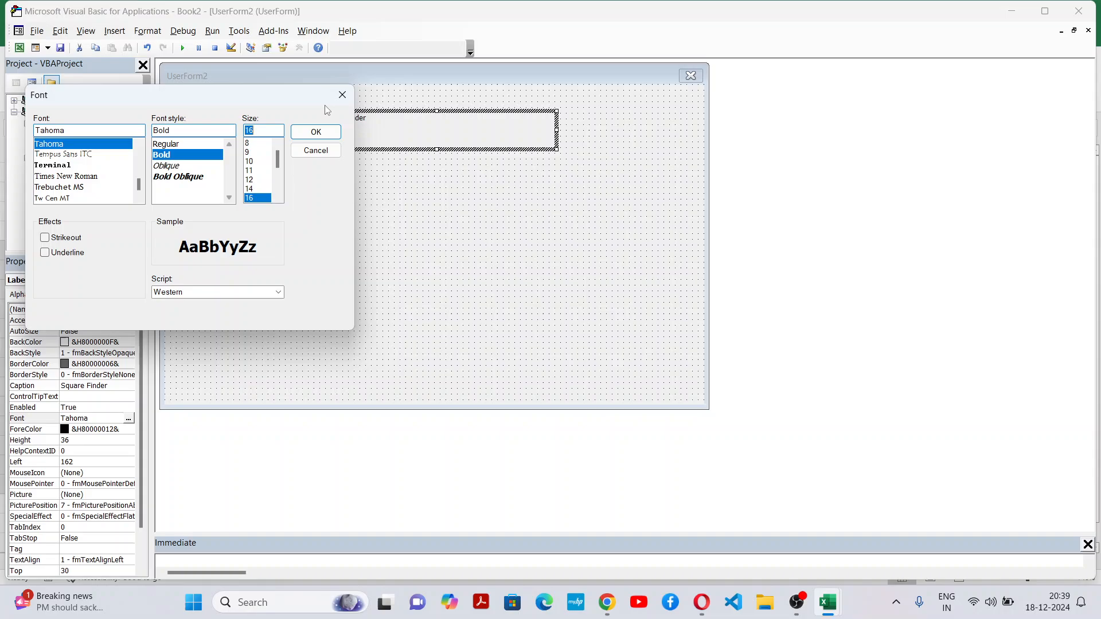
{"action": "left_click", "coordinate": [306, 133]}
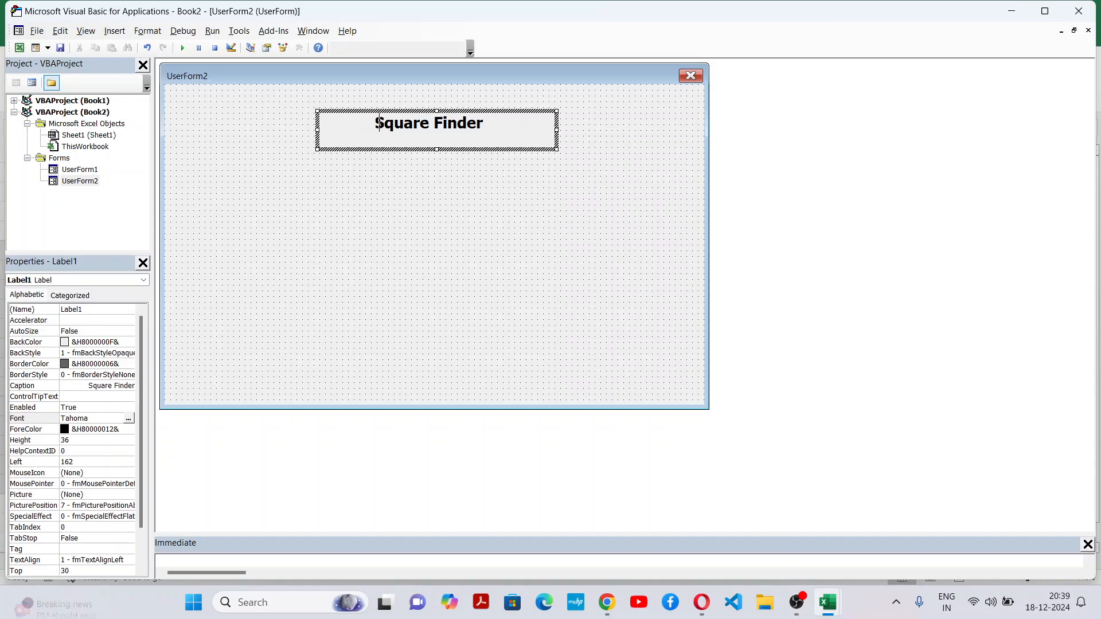
{"action": "left_click", "coordinate": [517, 218]}
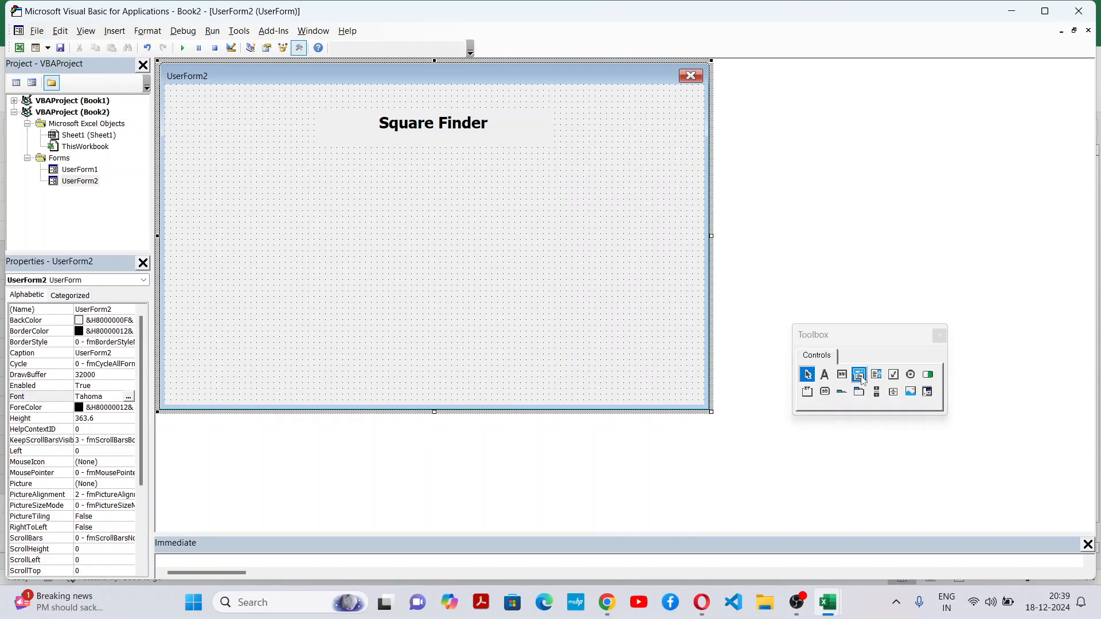
Draw a text box about 30 high below the Square Finder label and place a label about 18 high to its left
{"action": "left_click", "coordinate": [843, 376]}
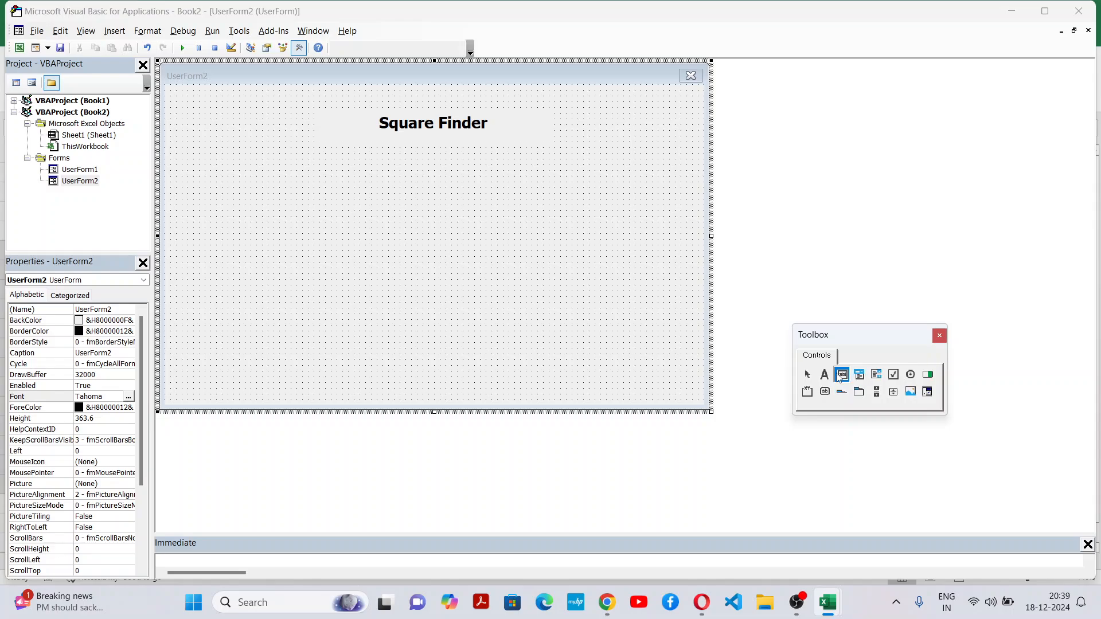
{"action": "left_click_drag", "start_coordinate": [430, 195], "coordinate": [565, 224]}
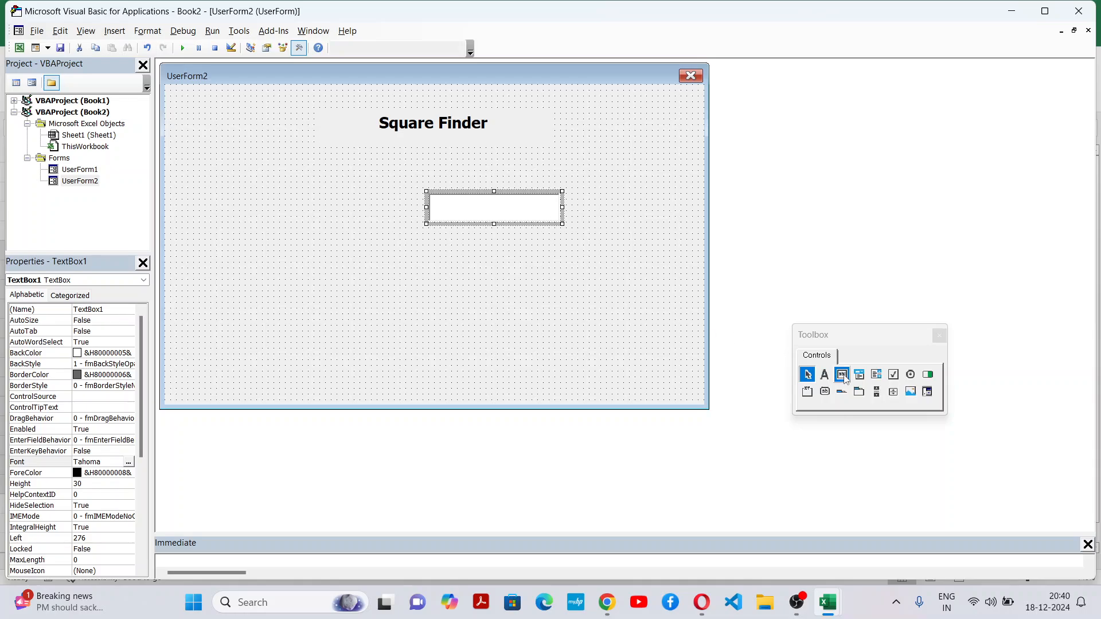
{"action": "left_click", "coordinate": [825, 374]}
{"action": "left_click", "coordinate": [318, 204]}
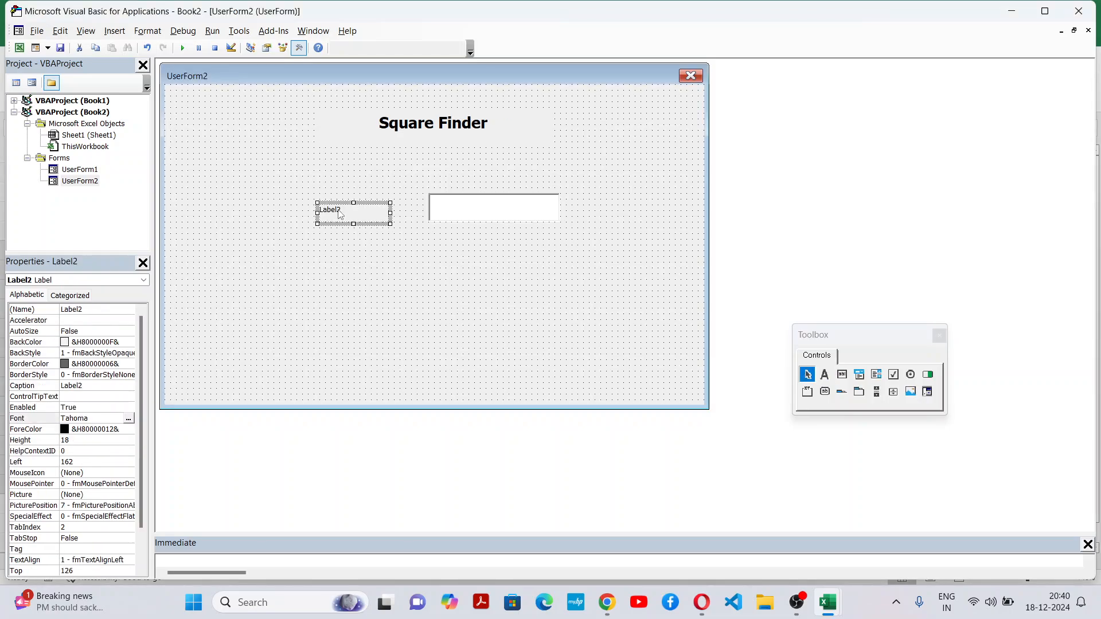
{"action": "left_click_drag", "start_coordinate": [339, 213], "coordinate": [311, 208]}
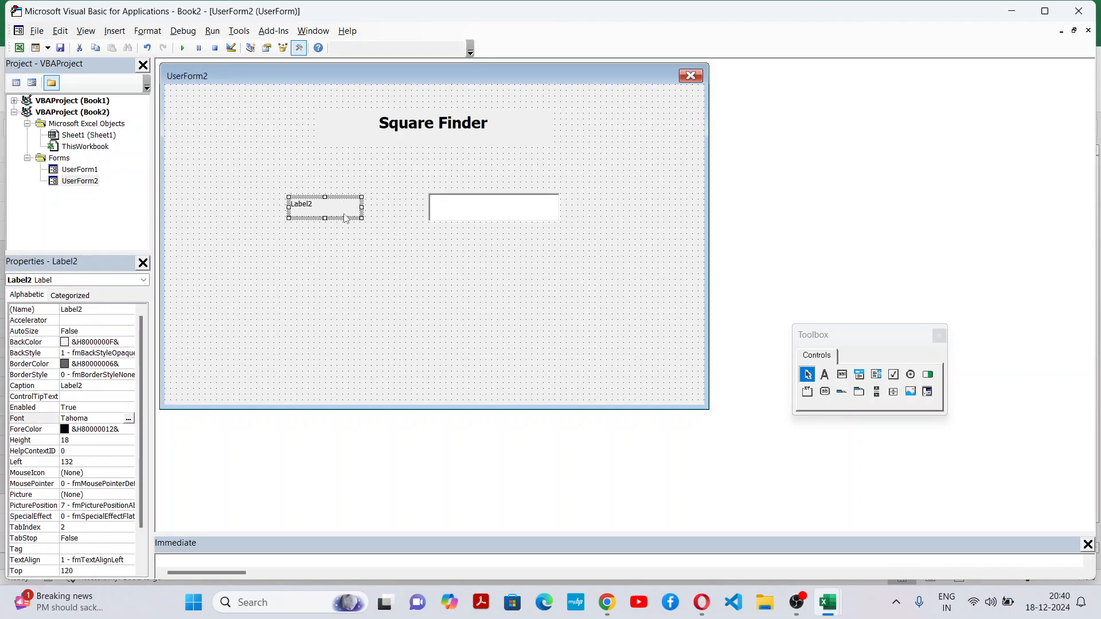
Change the caption of the label beside the text box to Enter Number and reselect the label
{"action": "left_click", "coordinate": [336, 208]}
{"action": "key", "text": "BackSpace"}
{"action": "key", "text": "BackSpace"}
{"action": "key", "text": "BackSpace"}
{"action": "key", "text": "BackSpace"}
{"action": "key", "text": "BackSpace"}
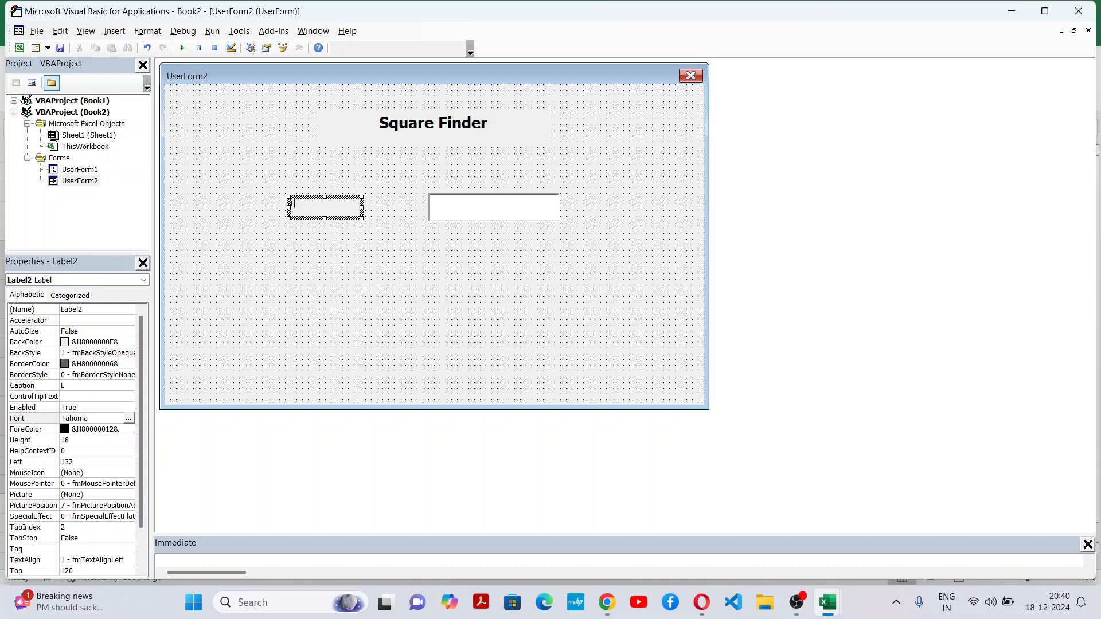
{"action": "type", "text": "Enter Number"}
{"action": "left_click", "coordinate": [322, 246]}
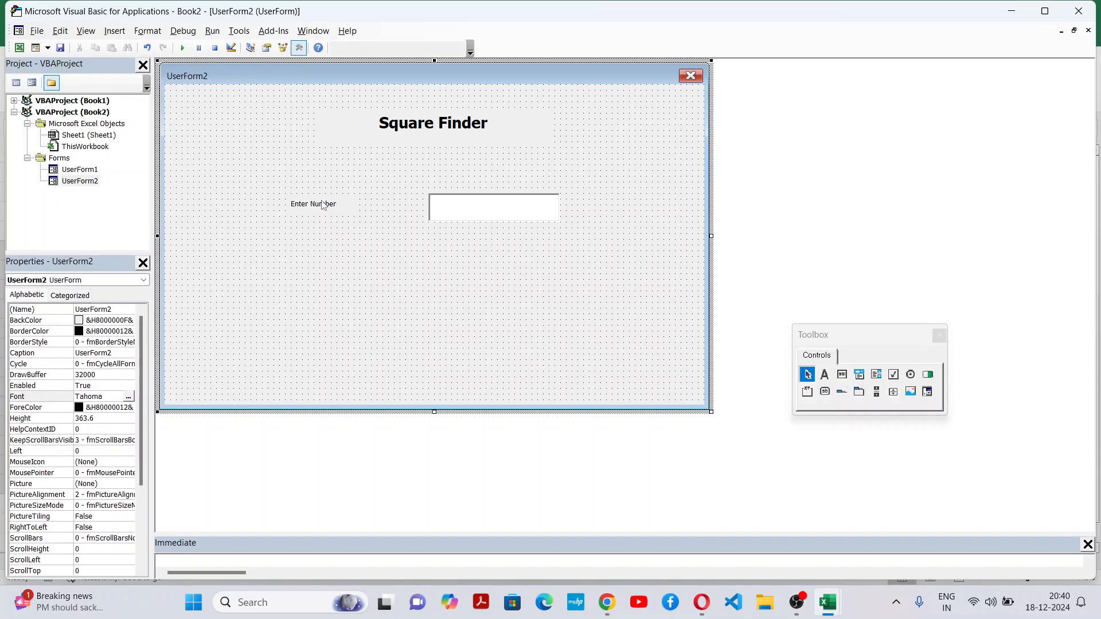
{"action": "left_click", "coordinate": [324, 205]}
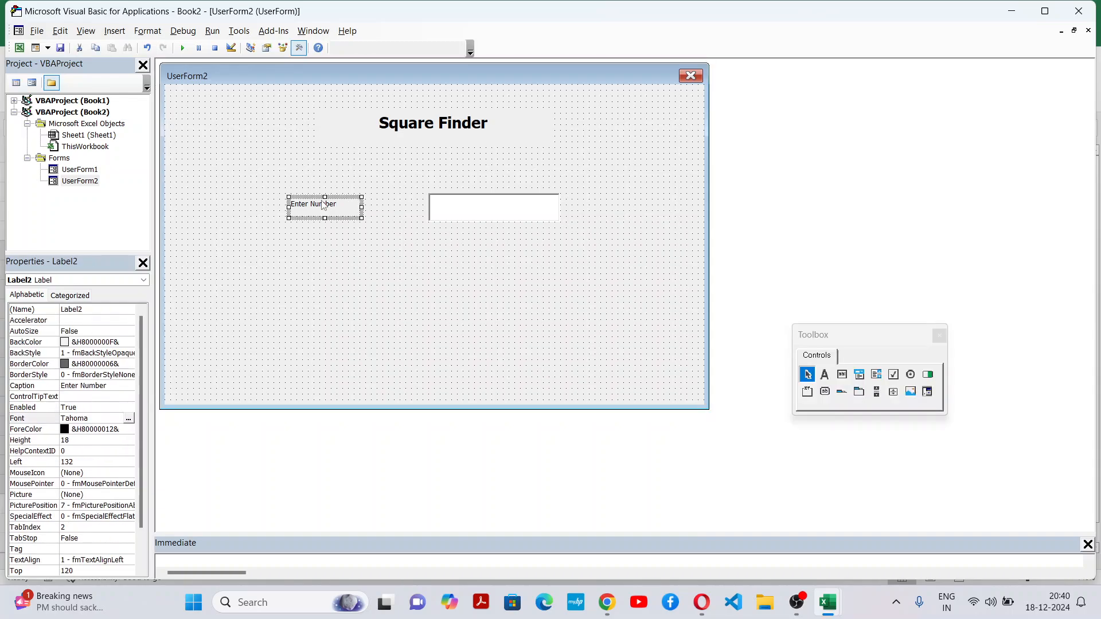
Set the Enter Number label's font to bold Tahoma 14 and widen the label to fit its whole caption
{"action": "left_click", "coordinate": [129, 418]}
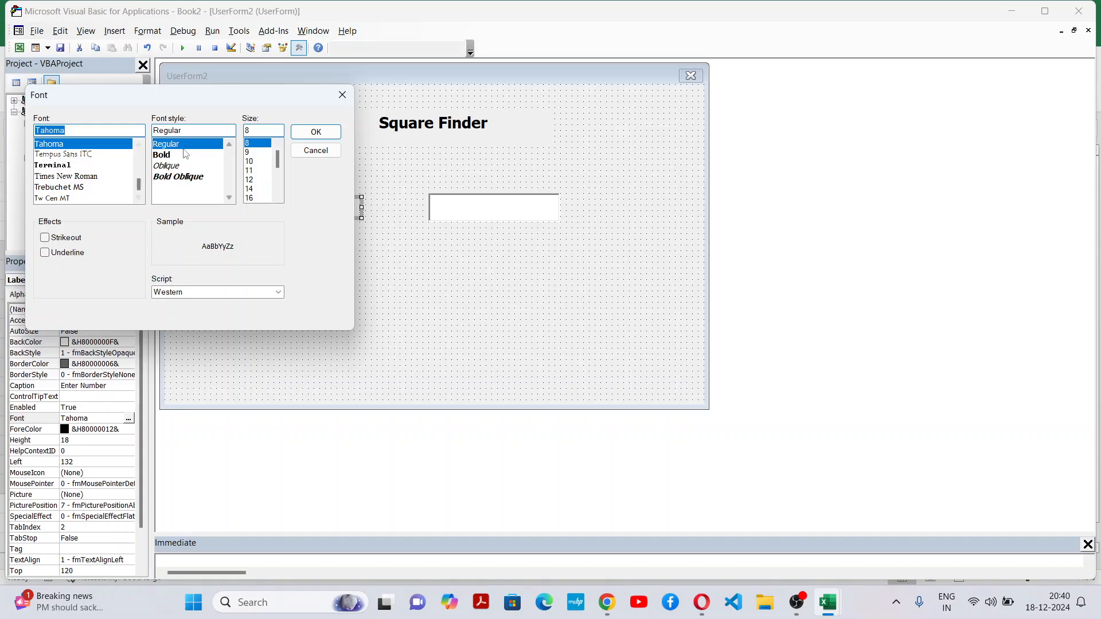
{"action": "left_click", "coordinate": [182, 155]}
{"action": "left_click", "coordinate": [257, 189]}
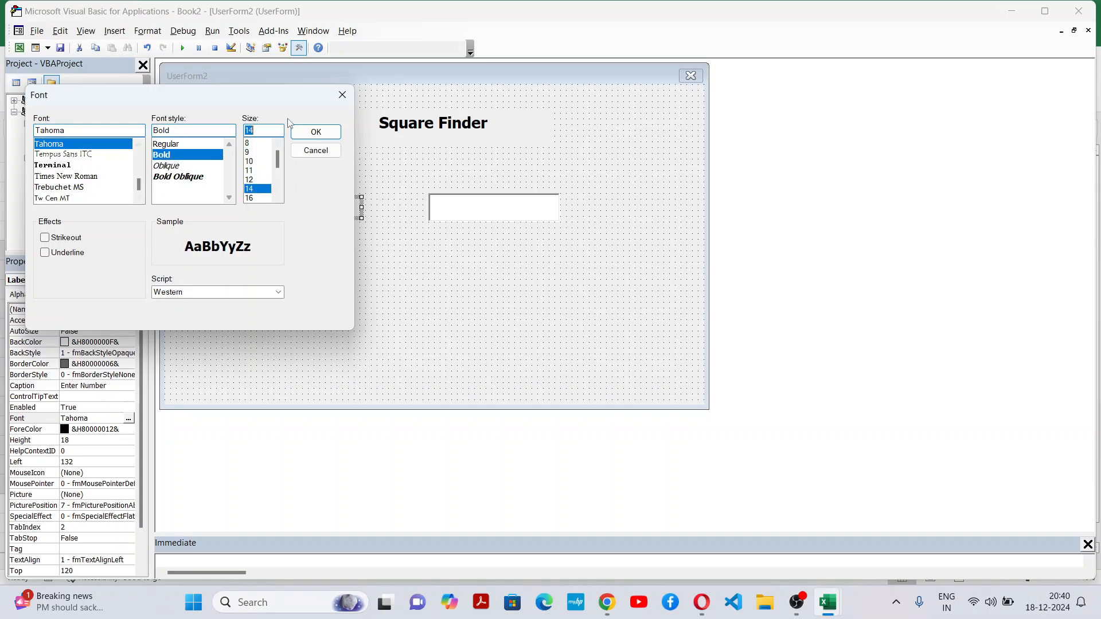
{"action": "left_click", "coordinate": [316, 132]}
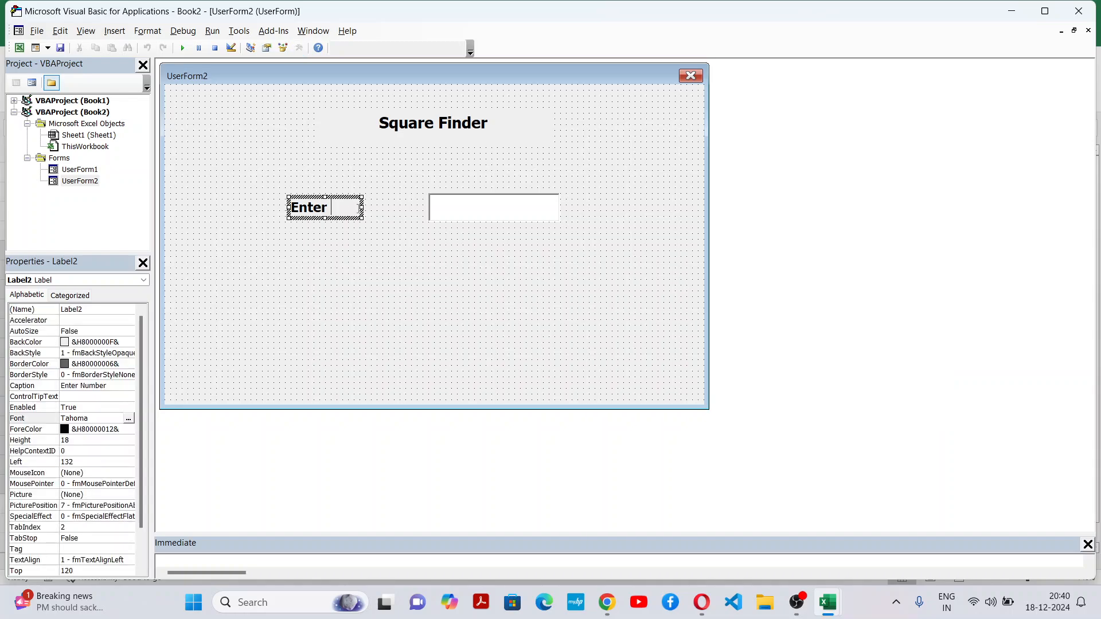
{"action": "left_click", "coordinate": [362, 206]}
{"action": "left_click_drag", "start_coordinate": [362, 205], "coordinate": [413, 209]}
{"action": "left_click", "coordinate": [439, 281]}
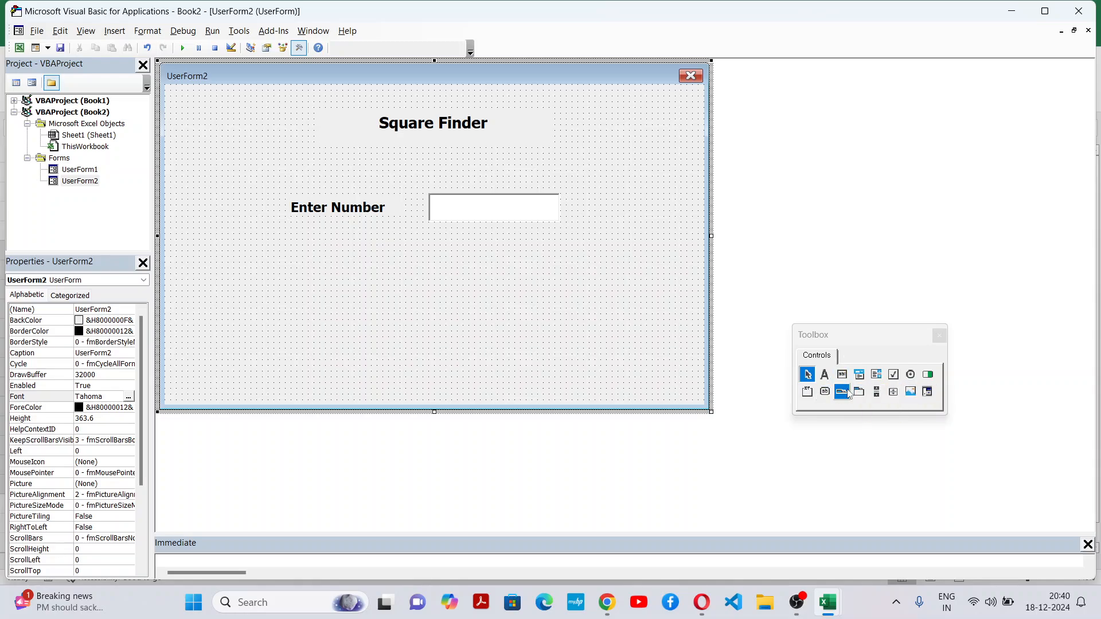
Draw a command button about 24 high below the text box and caption it Ok
{"action": "left_click", "coordinate": [825, 392]}
{"action": "left_click_drag", "start_coordinate": [409, 249], "coordinate": [516, 275]}
{"action": "left_click", "coordinate": [487, 265]}
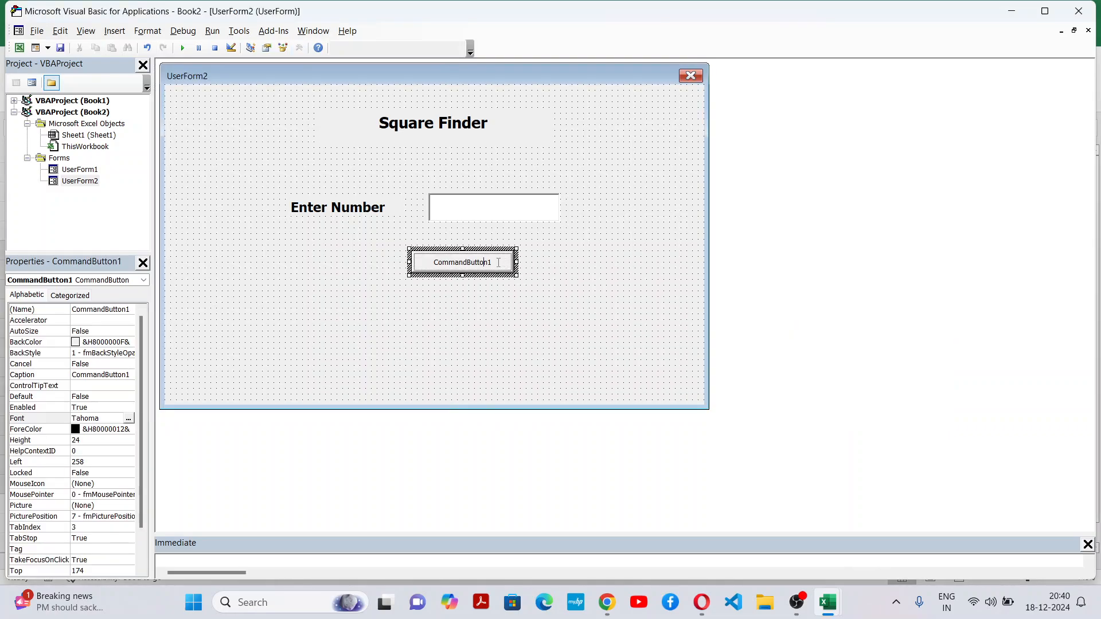
{"action": "key", "text": "BackSpace"}
{"action": "key", "text": "BackSpace"}
{"action": "key", "text": "BackSpace"}
{"action": "key", "text": "BackSpace"}
{"action": "key", "text": "BackSpace"}
{"action": "key", "text": "BackSpace"}
{"action": "key", "text": "BackSpace"}
{"action": "key", "text": "BackSpace"}
{"action": "key", "text": "BackSpace"}
{"action": "key", "text": "BackSpace"}
{"action": "key", "text": "BackSpace"}
{"action": "key", "text": "BackSpace"}
{"action": "key", "text": "BackSpace"}
{"action": "key", "text": "BackSpace"}
{"action": "type", "text": "Ok"}
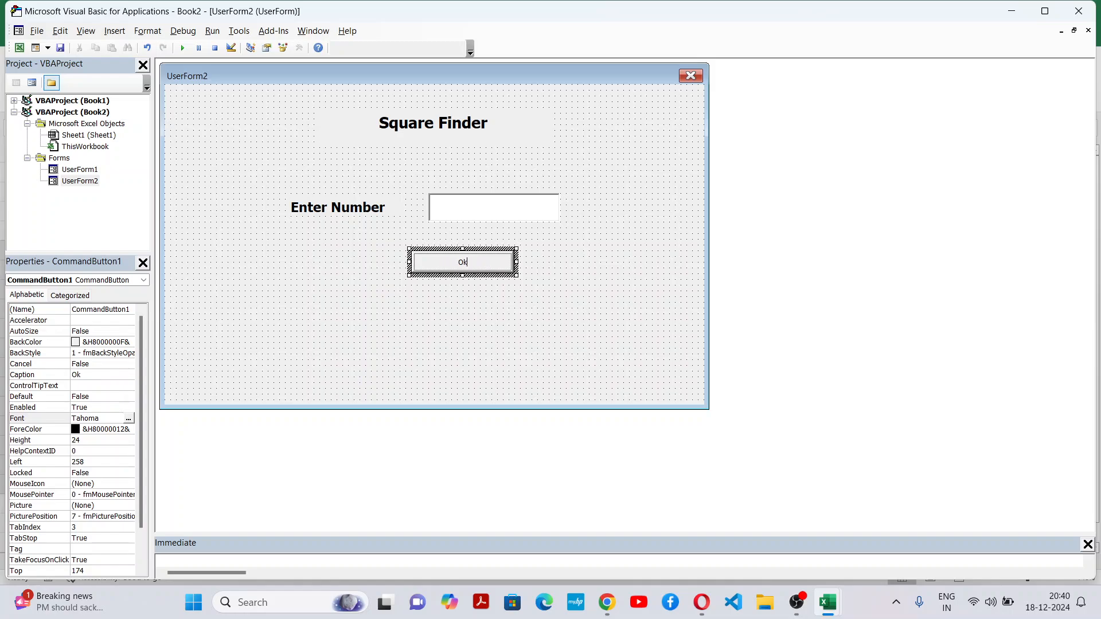
Set the Ok button's font to bold Tahoma 14
{"action": "key", "text": "ctrl+a"}
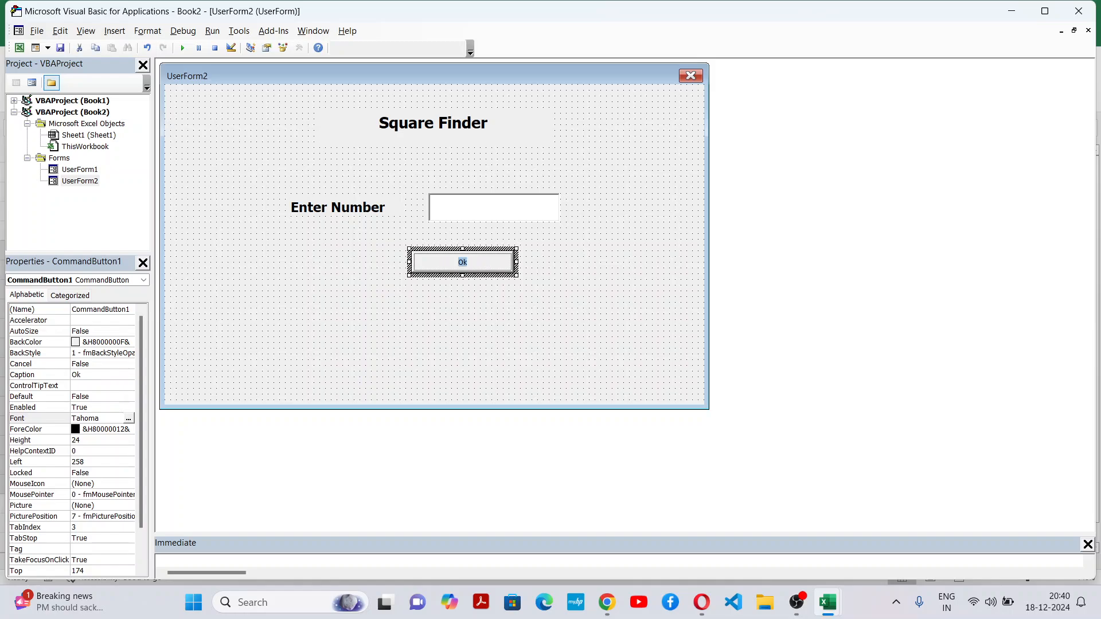
{"action": "left_click", "coordinate": [129, 418]}
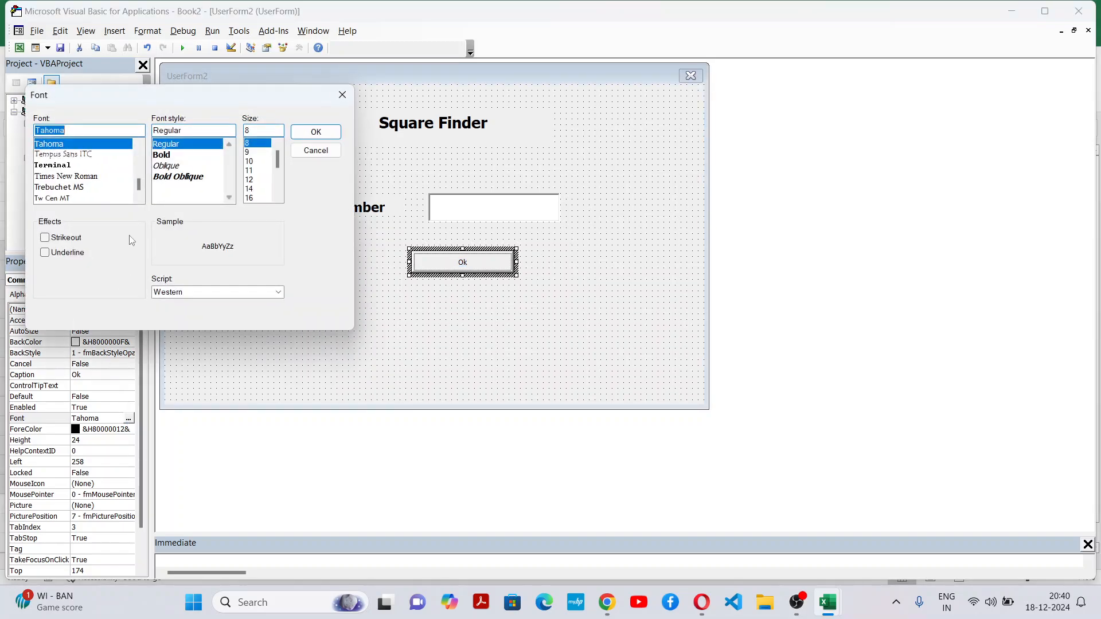
{"action": "left_click", "coordinate": [162, 155]}
{"action": "left_click", "coordinate": [253, 189]}
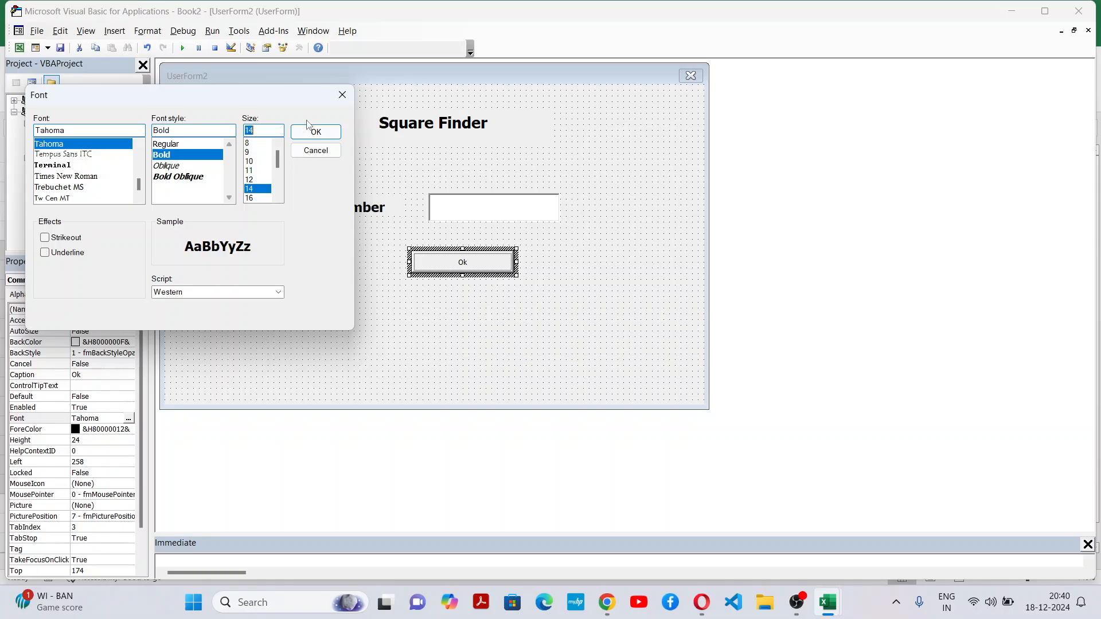
{"action": "left_click", "coordinate": [310, 133]}
{"action": "left_click", "coordinate": [497, 183]}
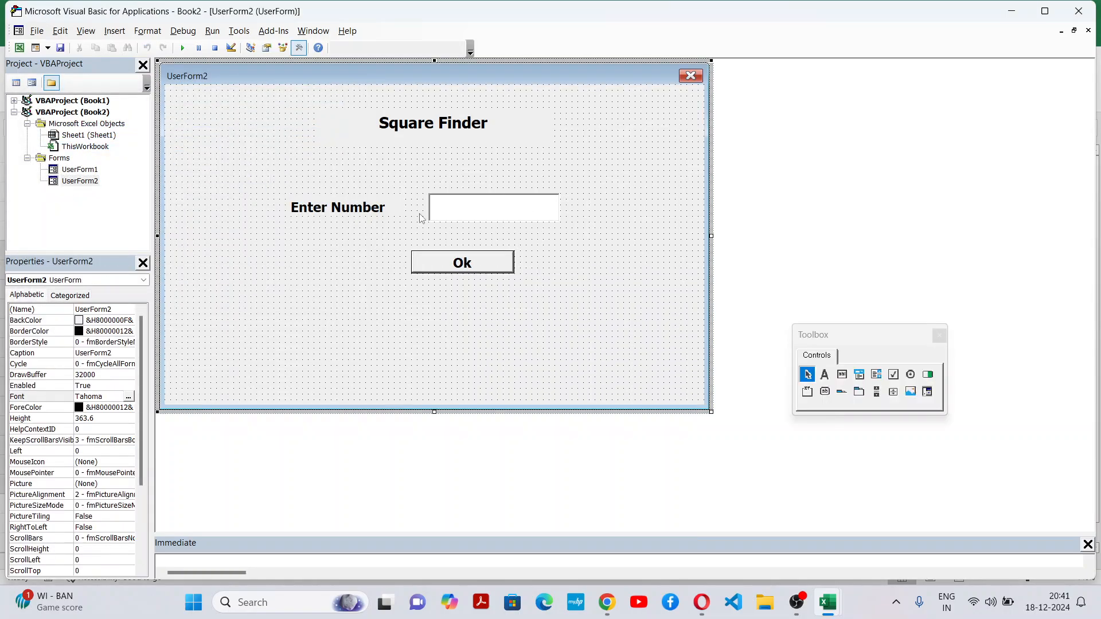
{"action": "left_click", "coordinate": [462, 135]}
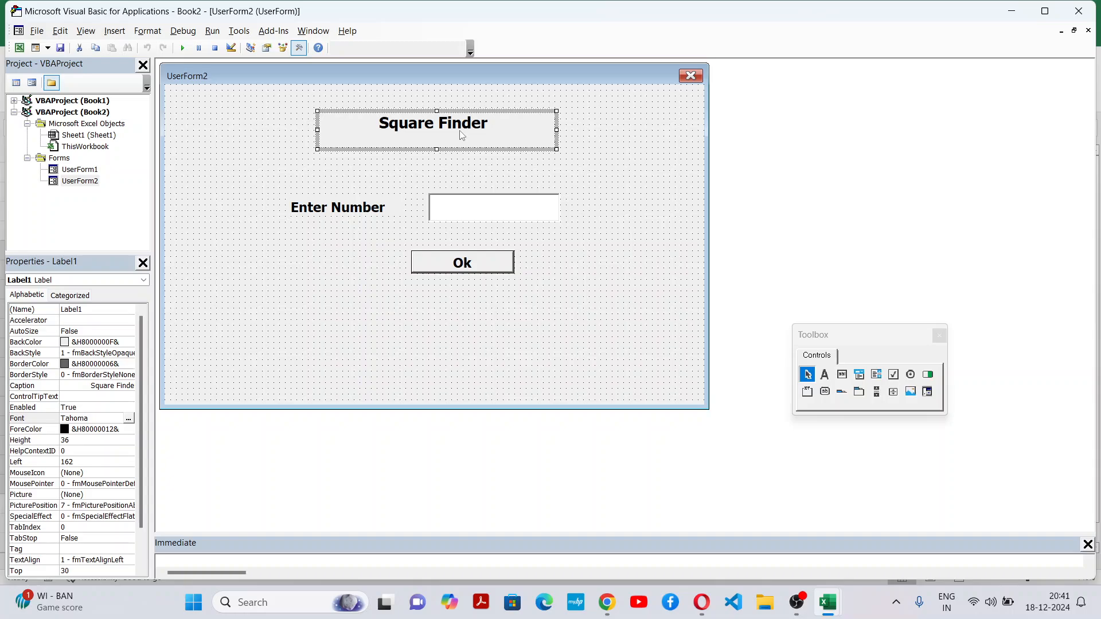
{"action": "left_click", "coordinate": [474, 218]}
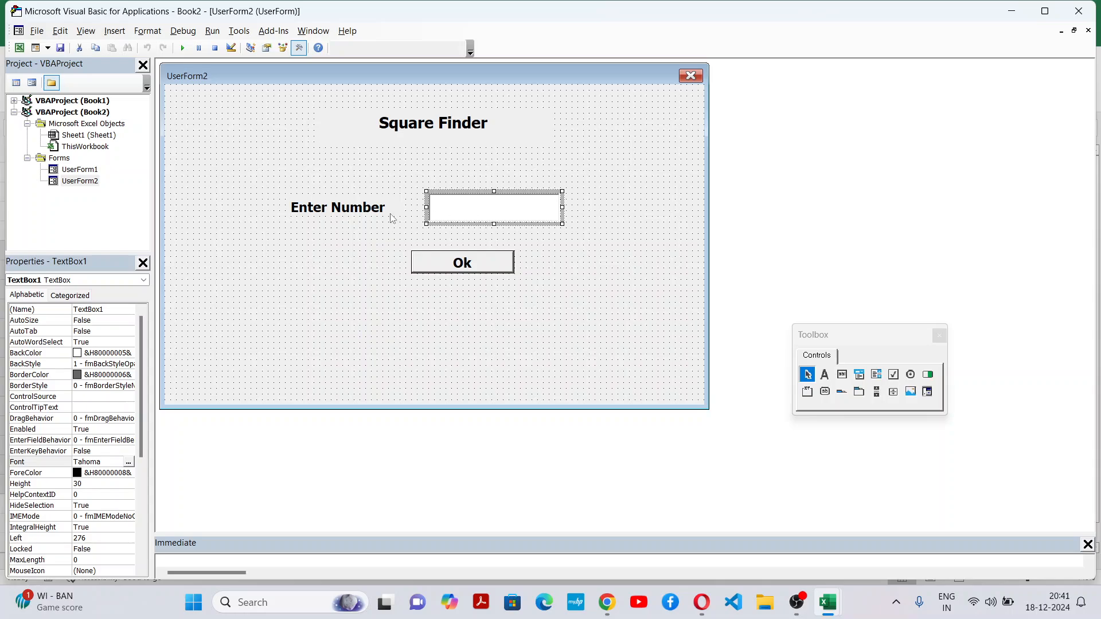
{"action": "left_click", "coordinate": [358, 214]}
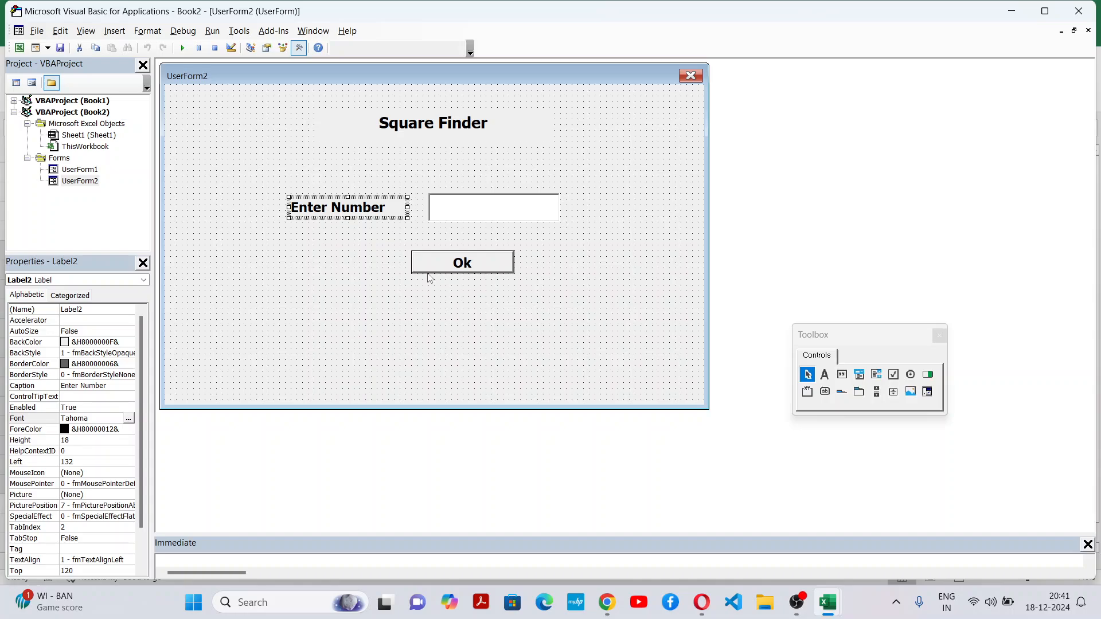
{"action": "left_click", "coordinate": [410, 148]}
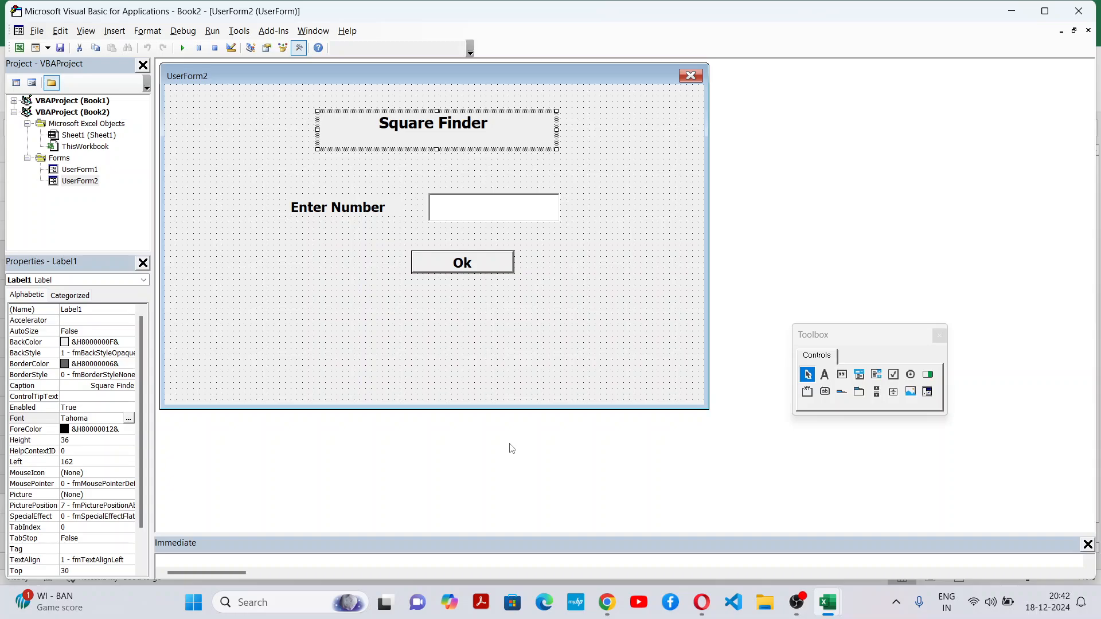
{"action": "left_click", "coordinate": [476, 360]}
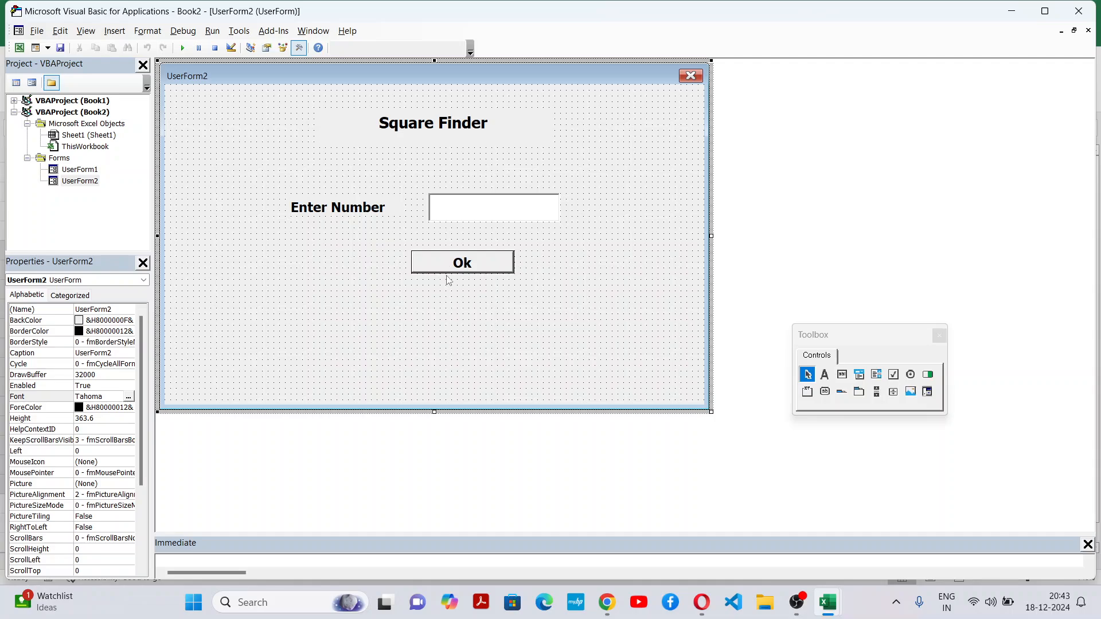
{"action": "left_click", "coordinate": [511, 212]}
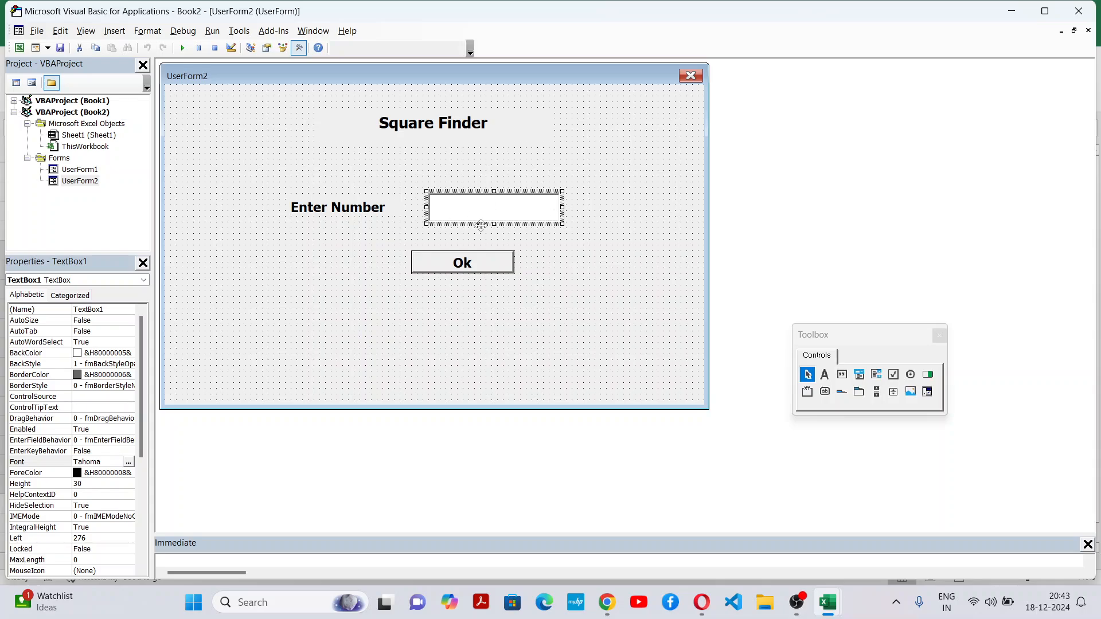
Write the Ok button's click procedure with MsgBox TextBox1.Value * TextBox1.Value, leaving a blank line above the statement
{"action": "double_click", "coordinate": [450, 269]}
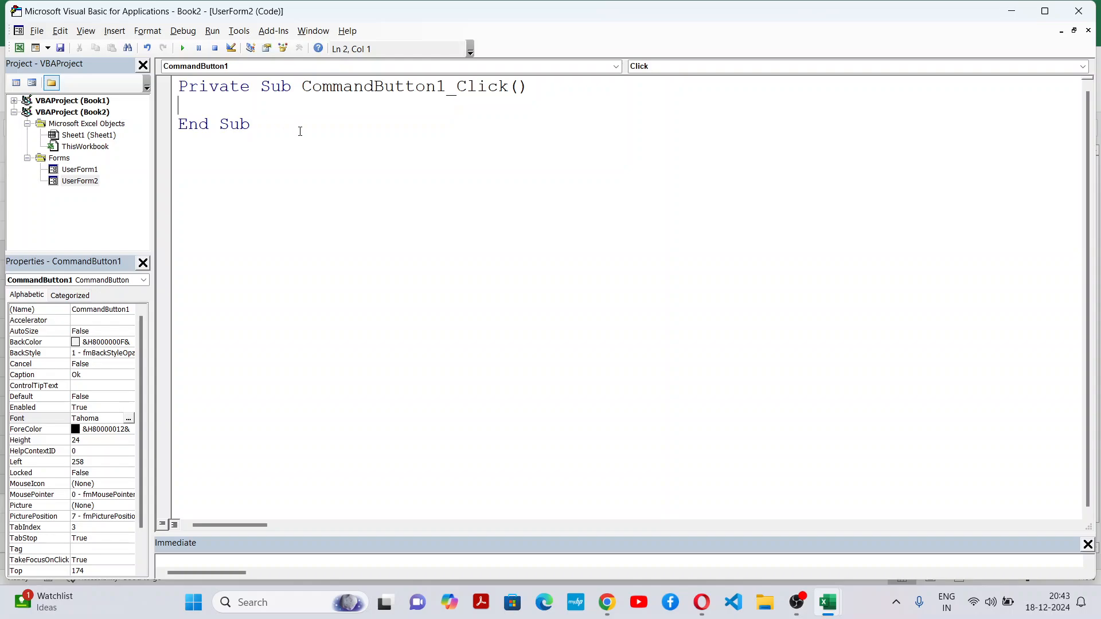
{"action": "type", "text": "msgbox"}
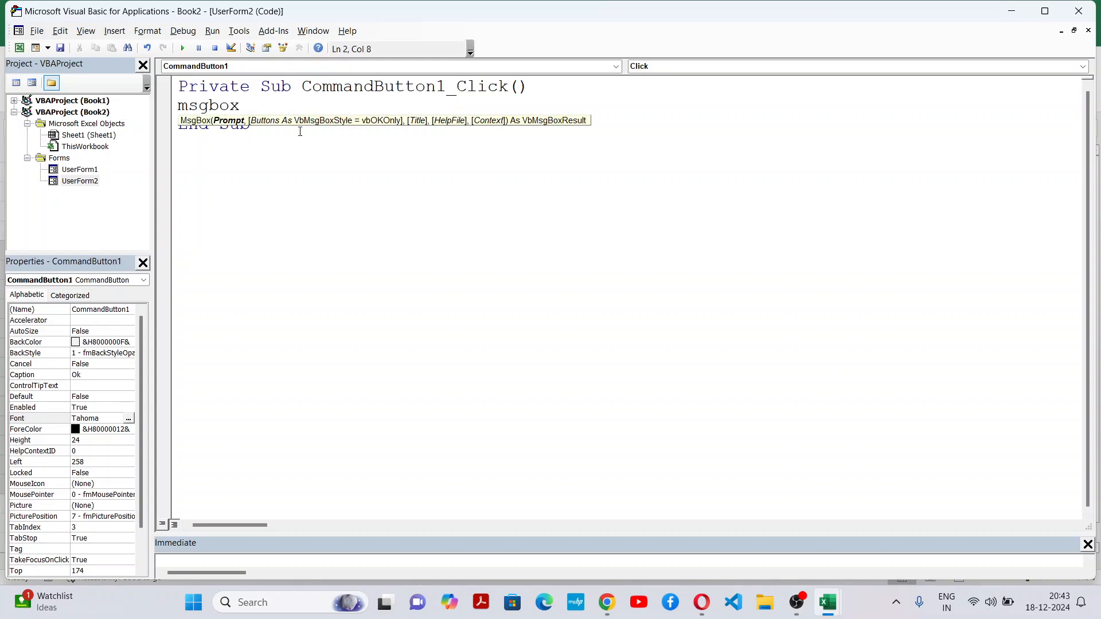
{"action": "type", "text": " TextBox1.va"}
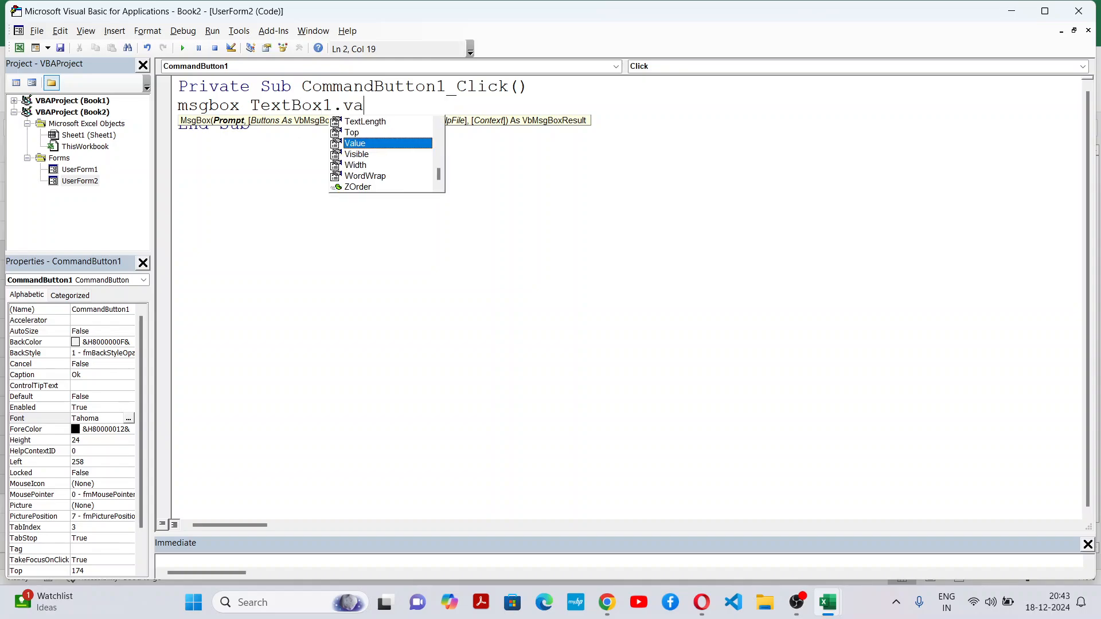
{"action": "key", "text": "Return"}
{"action": "key", "text": "Left"}
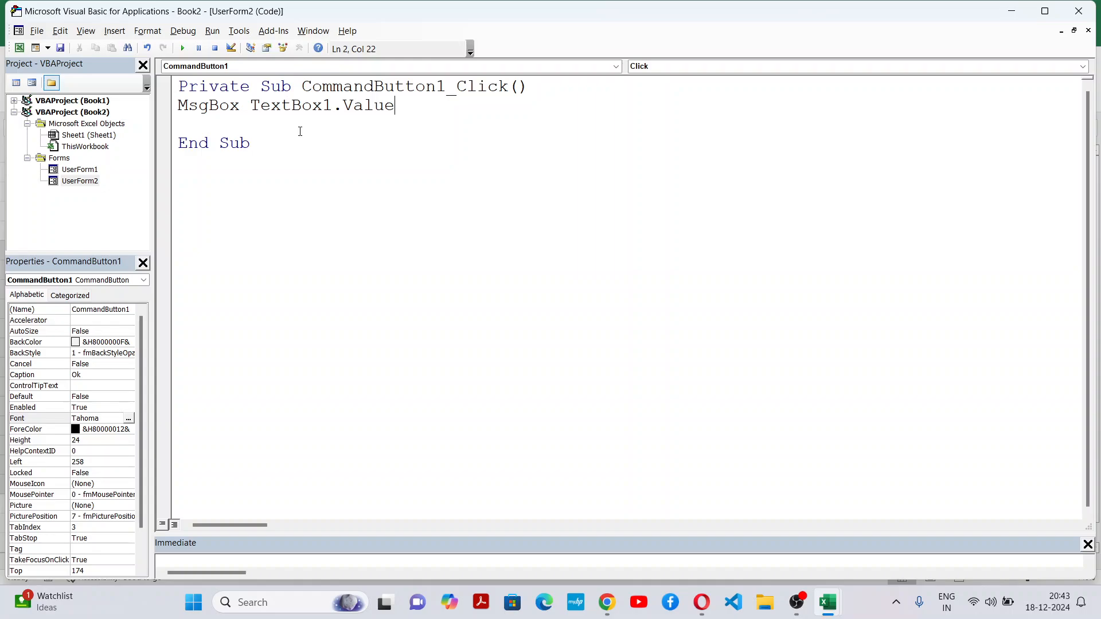
{"action": "type", "text": "* TextBox1.Val"}
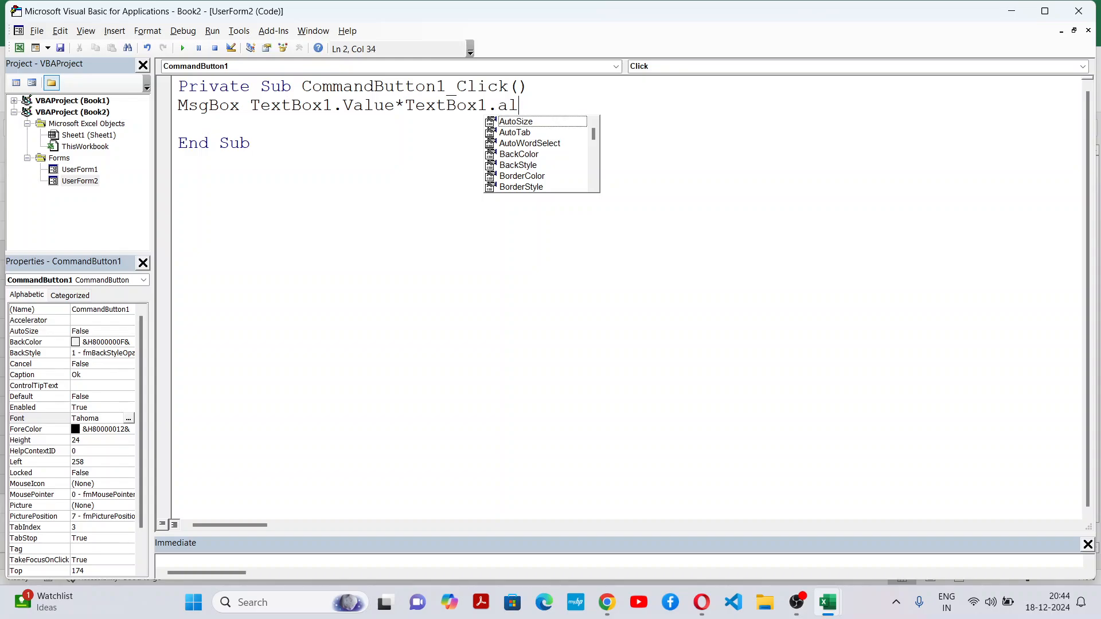
{"action": "key", "text": "BackSpace"}
{"action": "key", "text": "BackSpace"}
{"action": "type", "text": "value"}
{"action": "key", "text": "Return"}
{"action": "key", "text": "Up"}
{"action": "key", "text": "Return"}
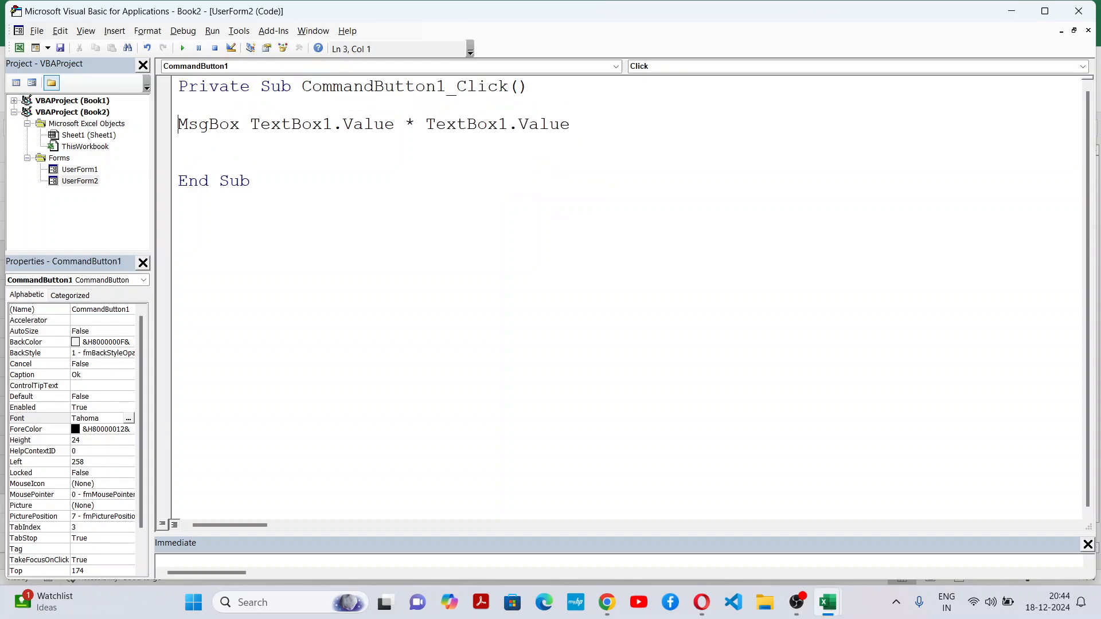
Wrap both TextBox1.Value terms of the MsgBox multiplication in CInt() and add a blank line below the statement
{"action": "left_click_drag", "start_coordinate": [254, 126], "coordinate": [637, 128]}
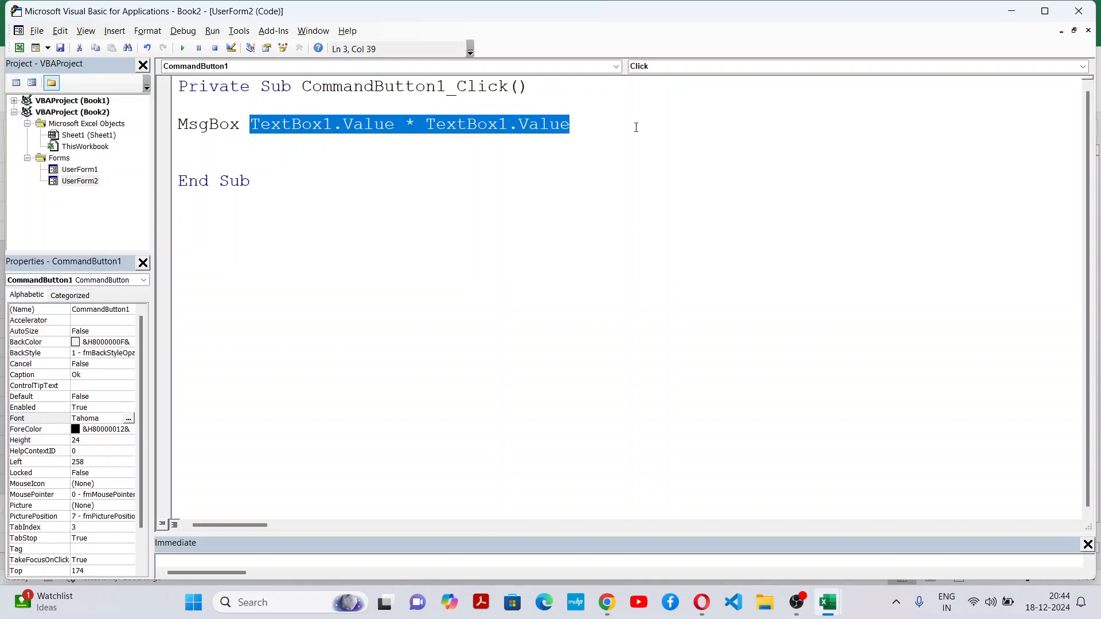
{"action": "left_click", "coordinate": [428, 172]}
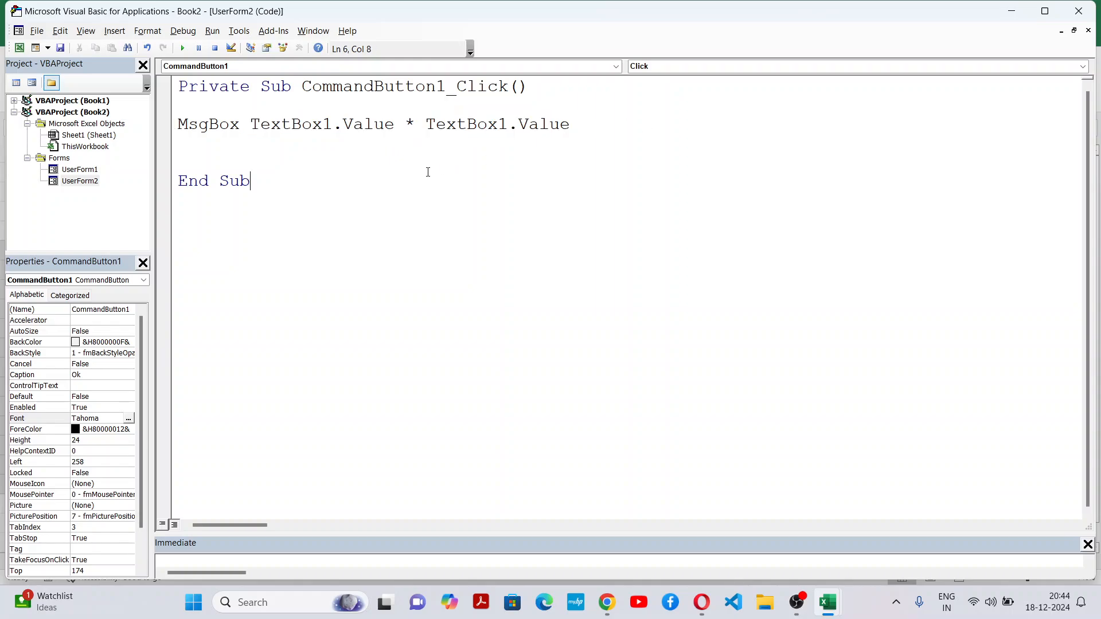
{"action": "left_click", "coordinate": [250, 126]}
{"action": "type", "text": "CInt"}
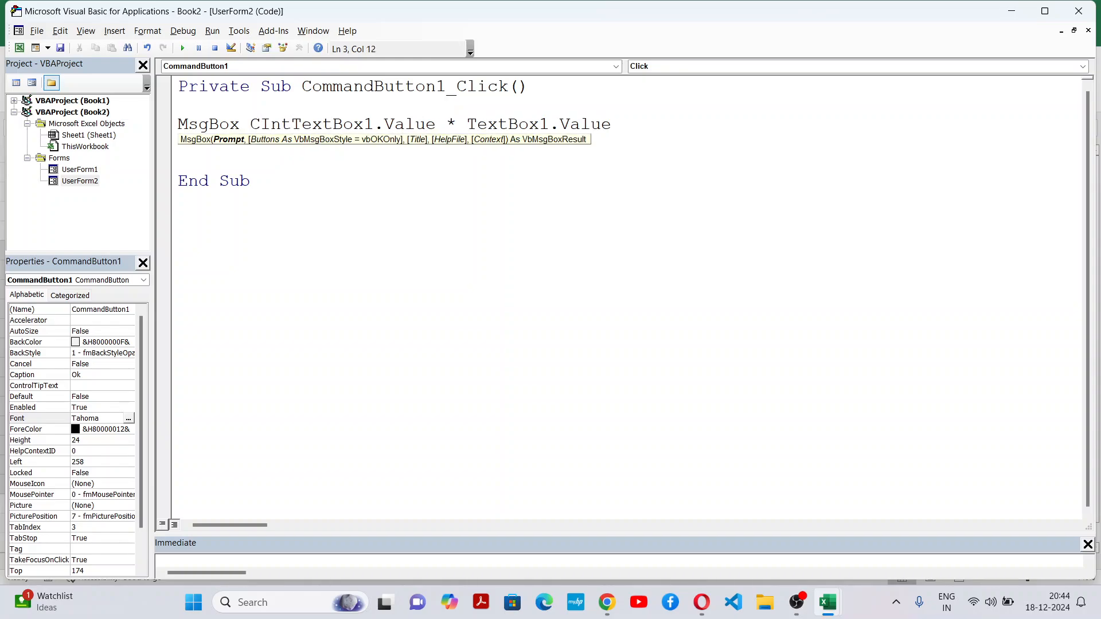
{"action": "type", "text": "("}
{"action": "key", "text": "Right"}
{"action": "key", "text": "Right"}
{"action": "key", "text": "Right"}
{"action": "key", "text": "Right"}
{"action": "key", "text": "Right"}
{"action": "key", "text": "Right"}
{"action": "key", "text": "Right"}
{"action": "key", "text": "Right"}
{"action": "key", "text": "Right"}
{"action": "key", "text": "Right"}
{"action": "key", "text": "Right"}
{"action": "key", "text": "Right"}
{"action": "key", "text": "Right"}
{"action": "key", "text": "Right"}
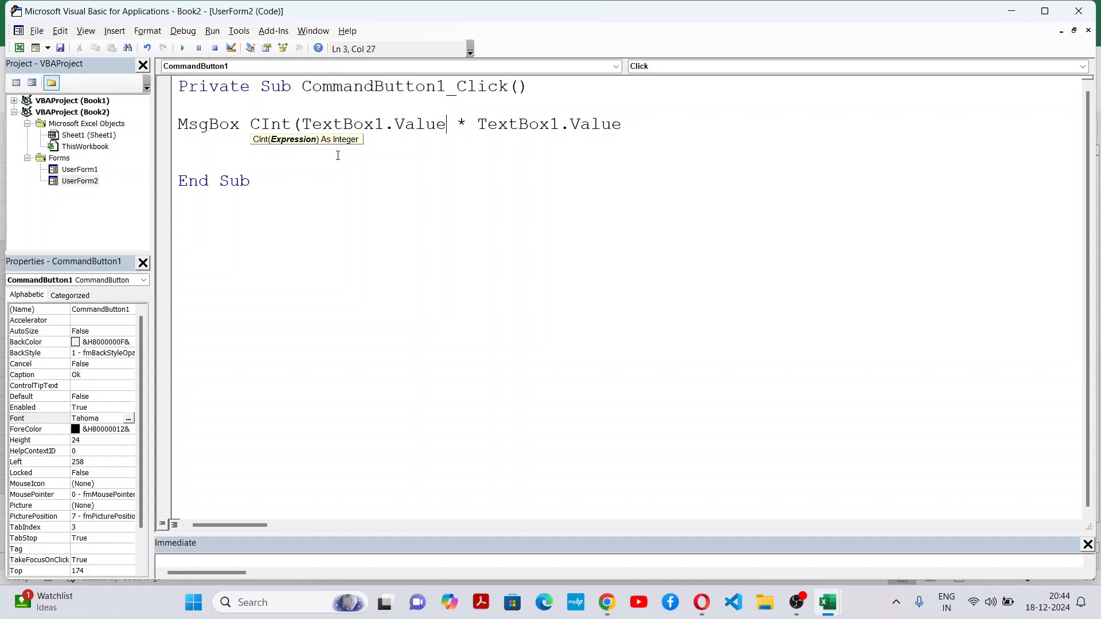
{"action": "type", "text": ")"}
{"action": "key", "text": "Right"}
{"action": "key", "text": "Right"}
{"action": "key", "text": "Right"}
{"action": "type", "text": "C"}
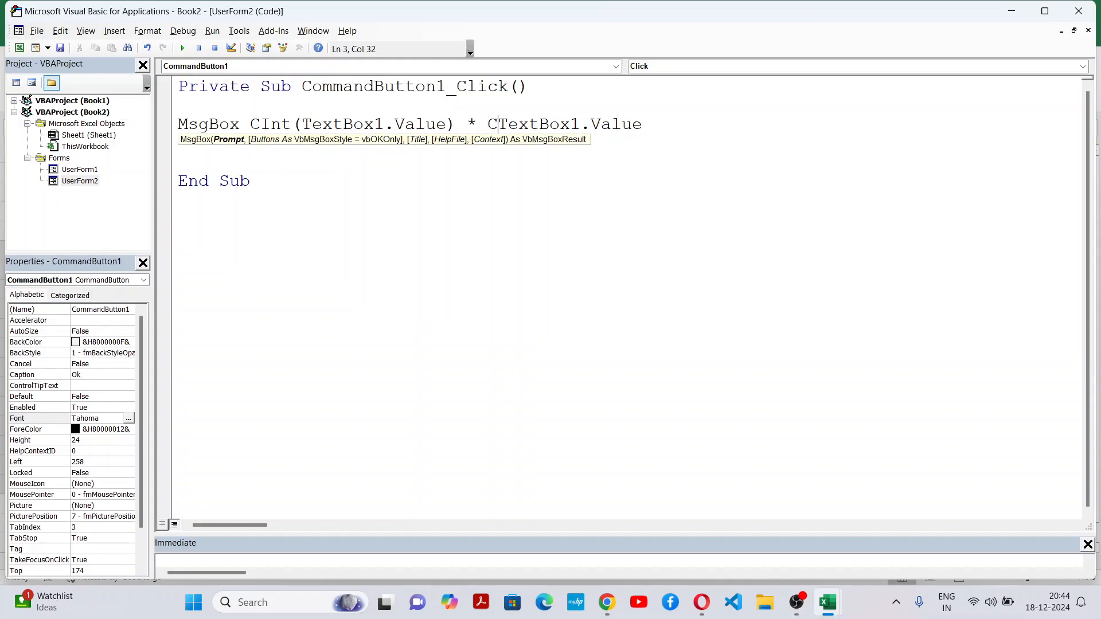
{"action": "type", "text": "int("}
{"action": "key", "text": "Right"}
{"action": "key", "text": "Right"}
{"action": "key", "text": "Right"}
{"action": "key", "text": "Right"}
{"action": "key", "text": "Right"}
{"action": "key", "text": "Right"}
{"action": "key", "text": "Right"}
{"action": "key", "text": "Right"}
{"action": "key", "text": "Right"}
{"action": "key", "text": "Right"}
{"action": "key", "text": "Right"}
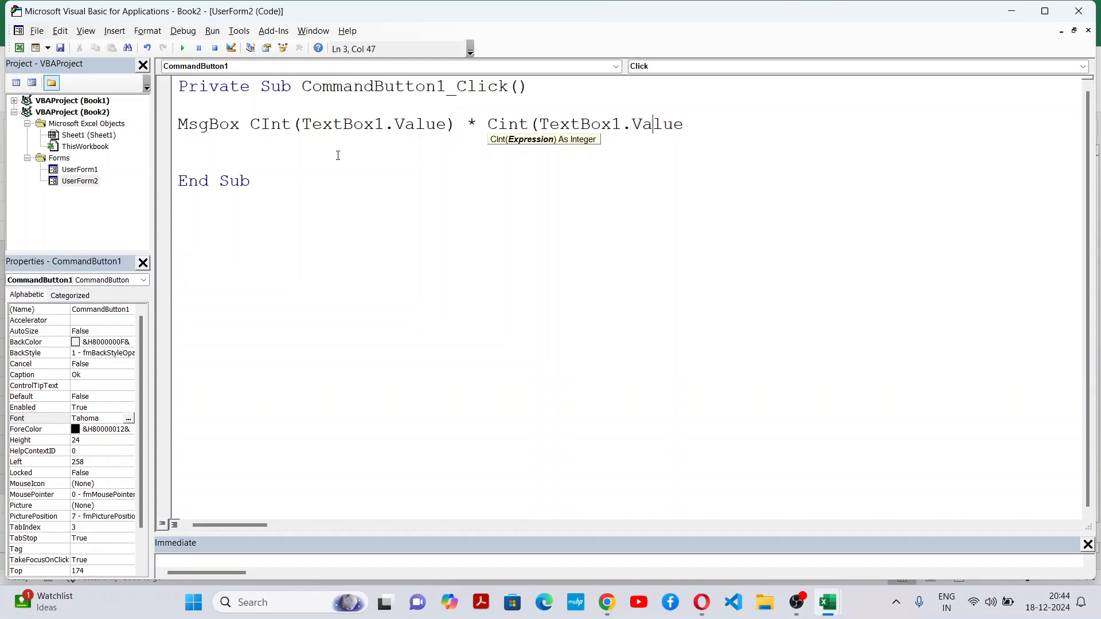
{"action": "key", "text": "Right"}
{"action": "key", "text": "Right"}
{"action": "key", "text": "Right"}
{"action": "type", "text": ")"}
{"action": "key", "text": "Return"}
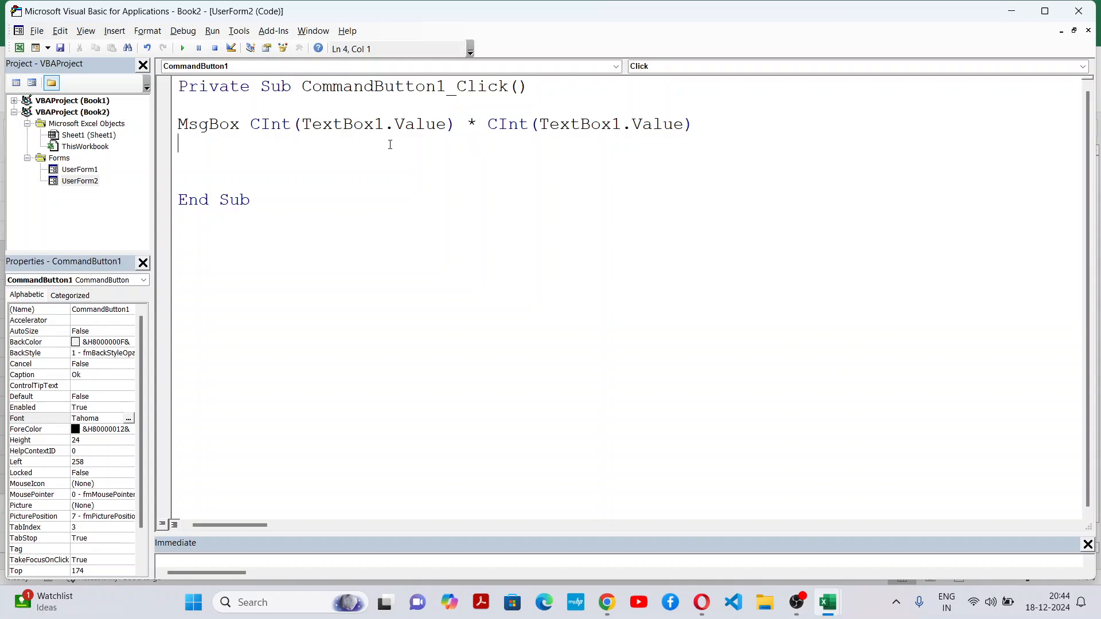
Review the MsgBox statement's text box values, multiplication operator and CInt conversion
{"action": "left_click_drag", "start_coordinate": [353, 126], "coordinate": [560, 125]}
{"action": "left_click", "coordinate": [466, 125]}
{"action": "left_click_drag", "start_coordinate": [466, 125], "coordinate": [488, 126]}
{"action": "left_click", "coordinate": [388, 154]}
{"action": "left_click_drag", "start_coordinate": [313, 125], "coordinate": [451, 127]}
{"action": "left_click", "coordinate": [420, 221]}
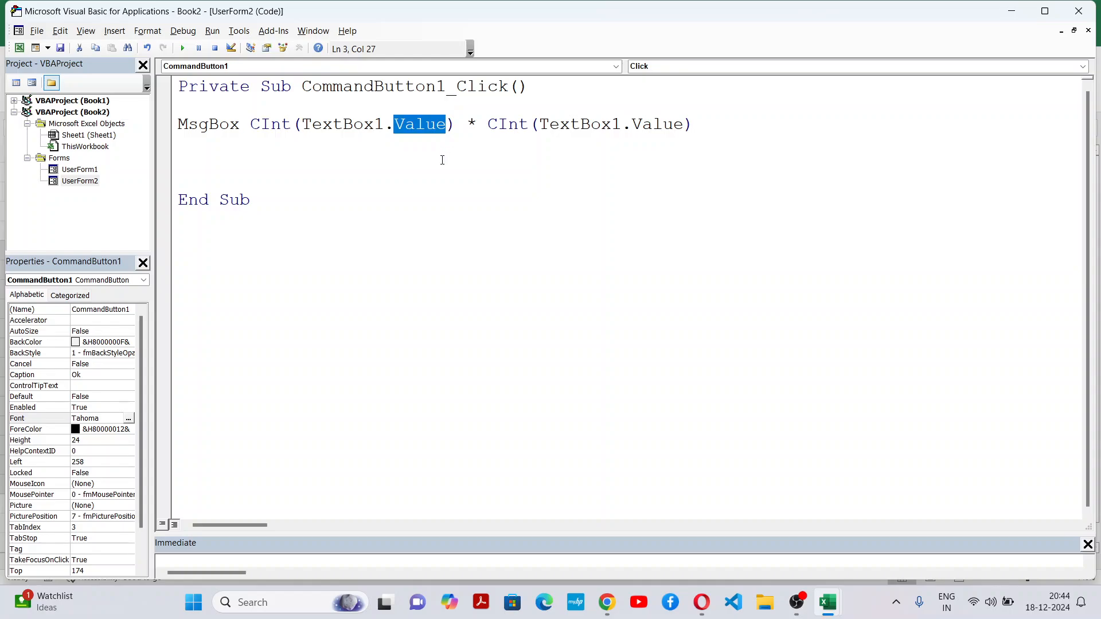
{"action": "left_click", "coordinate": [443, 157]}
{"action": "left_click_drag", "start_coordinate": [396, 130], "coordinate": [450, 132]}
{"action": "left_click", "coordinate": [299, 224]}
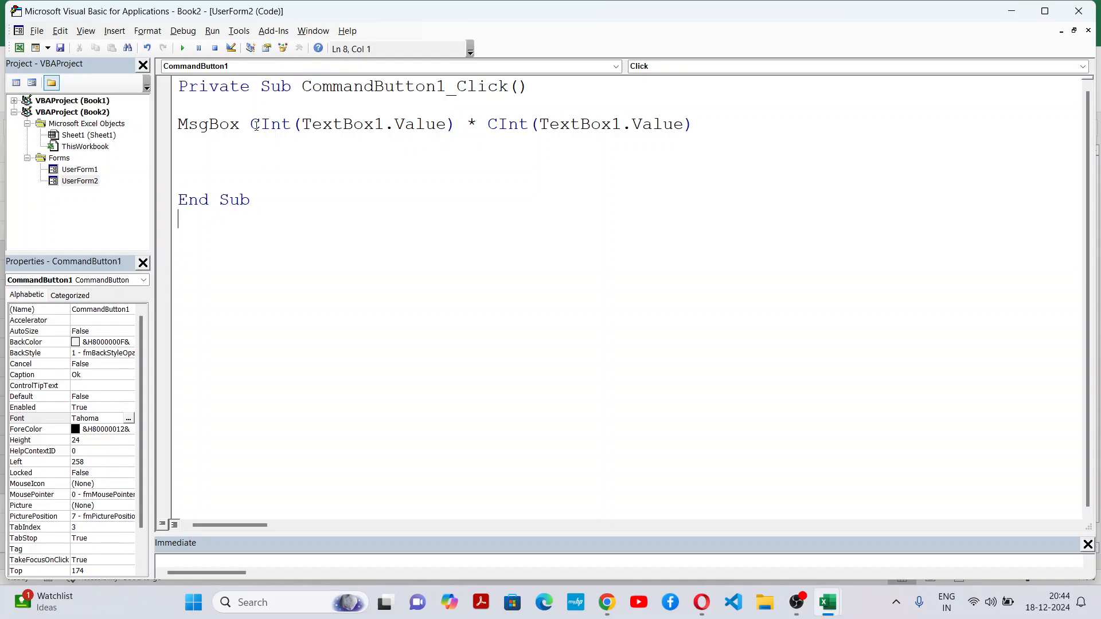
{"action": "left_click_drag", "start_coordinate": [248, 128], "coordinate": [292, 124]}
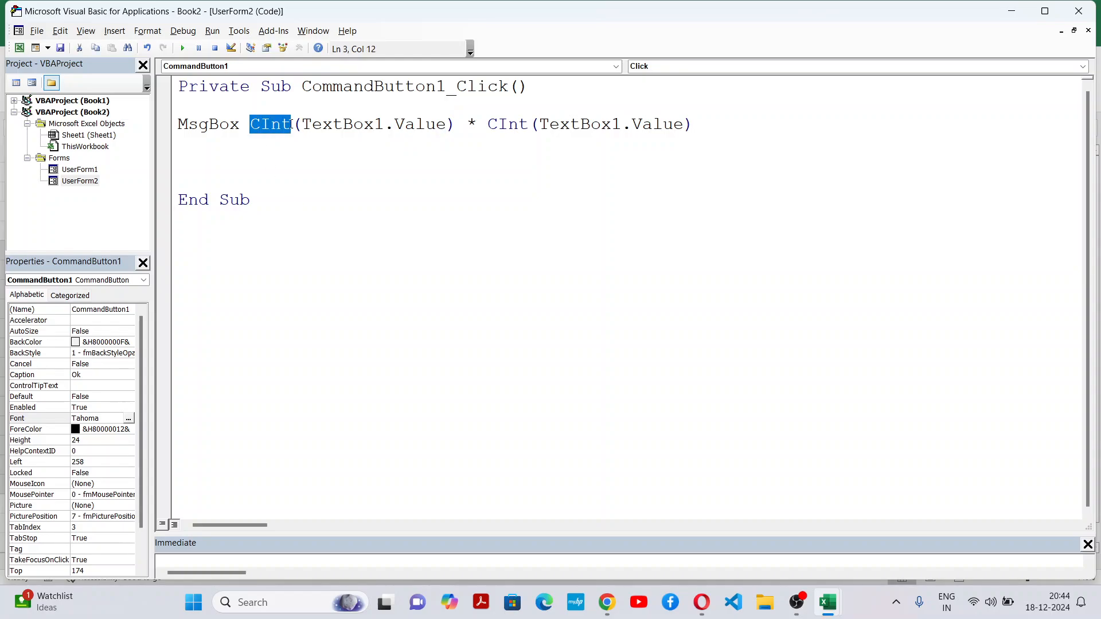
{"action": "left_click", "coordinate": [337, 198]}
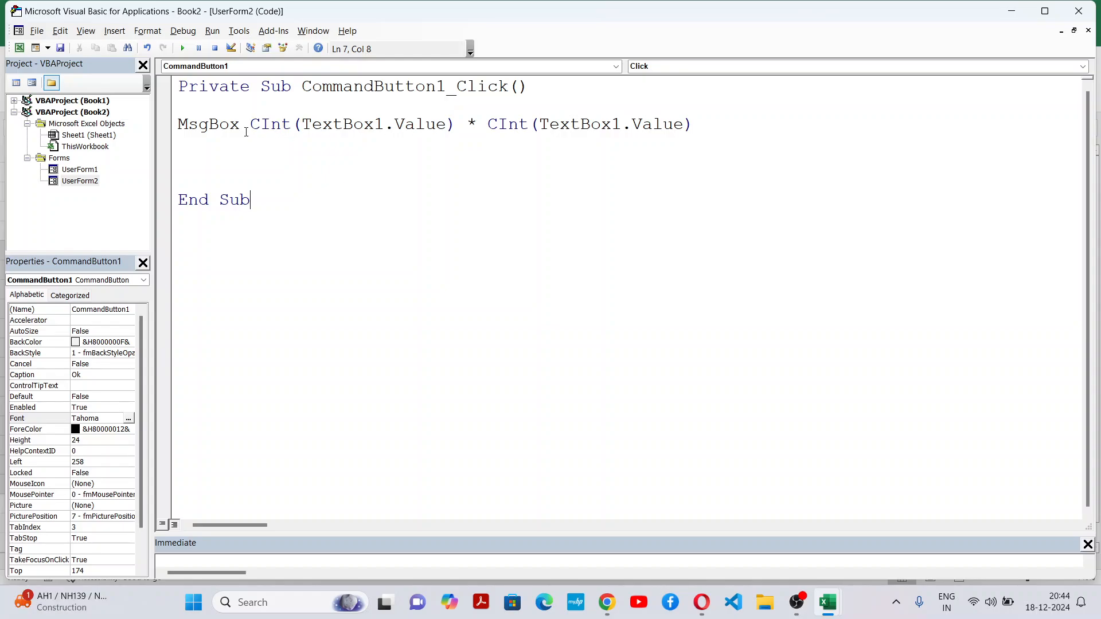
Run UserForm2, enter 10 as the number, submit it with Ok and move the result message box off the form's controls
{"action": "left_click", "coordinate": [184, 48]}
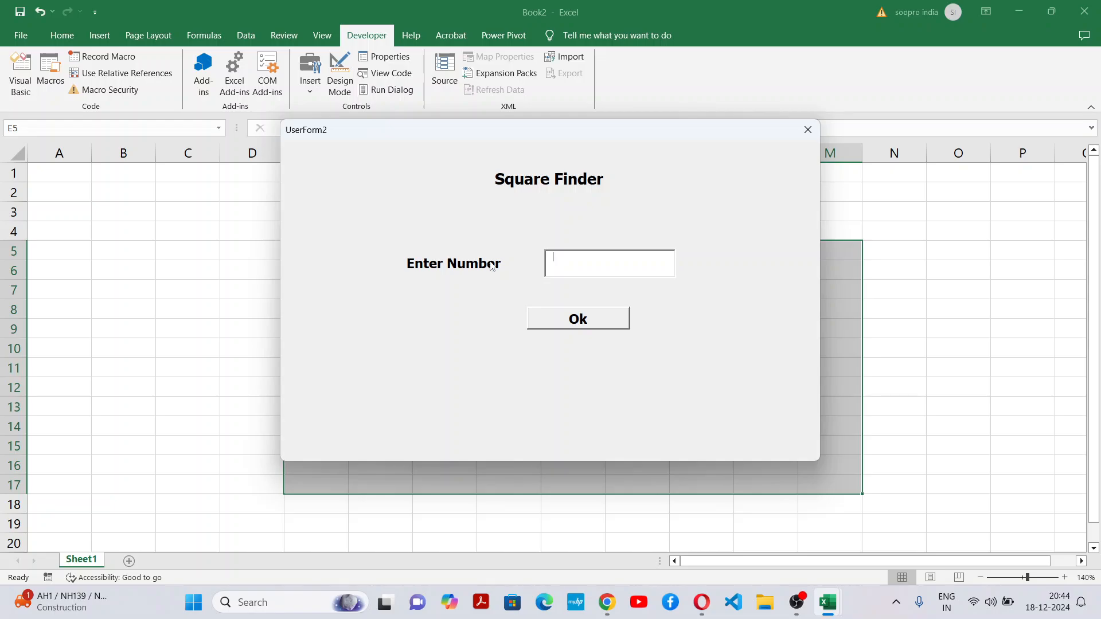
{"action": "type", "text": "10"}
{"action": "left_click", "coordinate": [610, 318]}
{"action": "left_click_drag", "start_coordinate": [529, 267], "coordinate": [713, 170]}
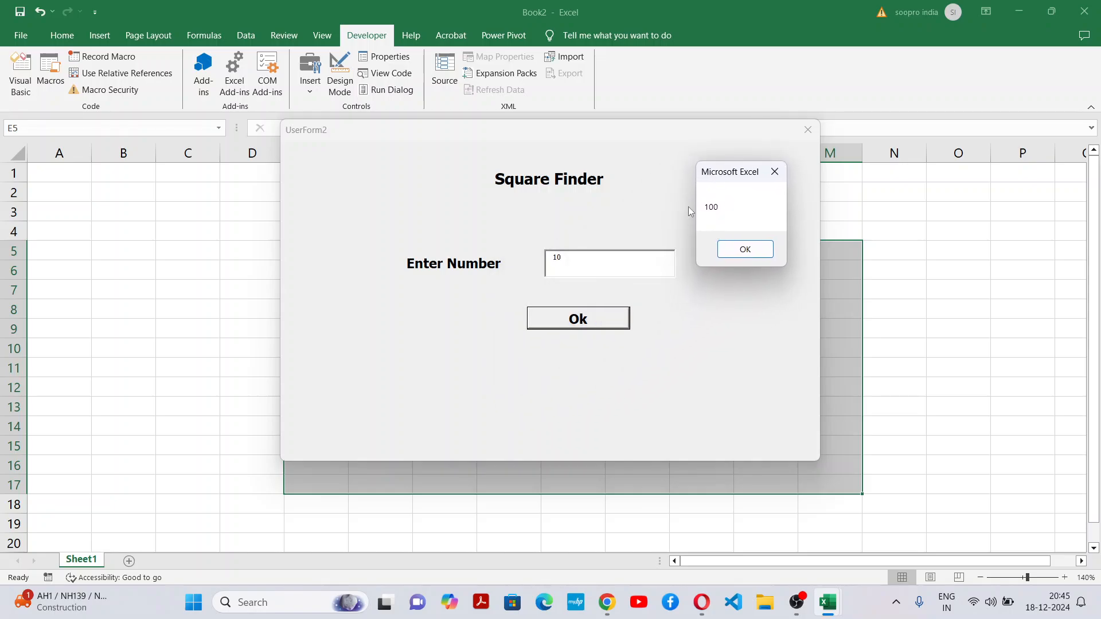
Dismiss the result message, close the running form and set TextBox1's font to bold, size 14
{"action": "left_click", "coordinate": [785, 177]}
{"action": "left_click", "coordinate": [783, 174]}
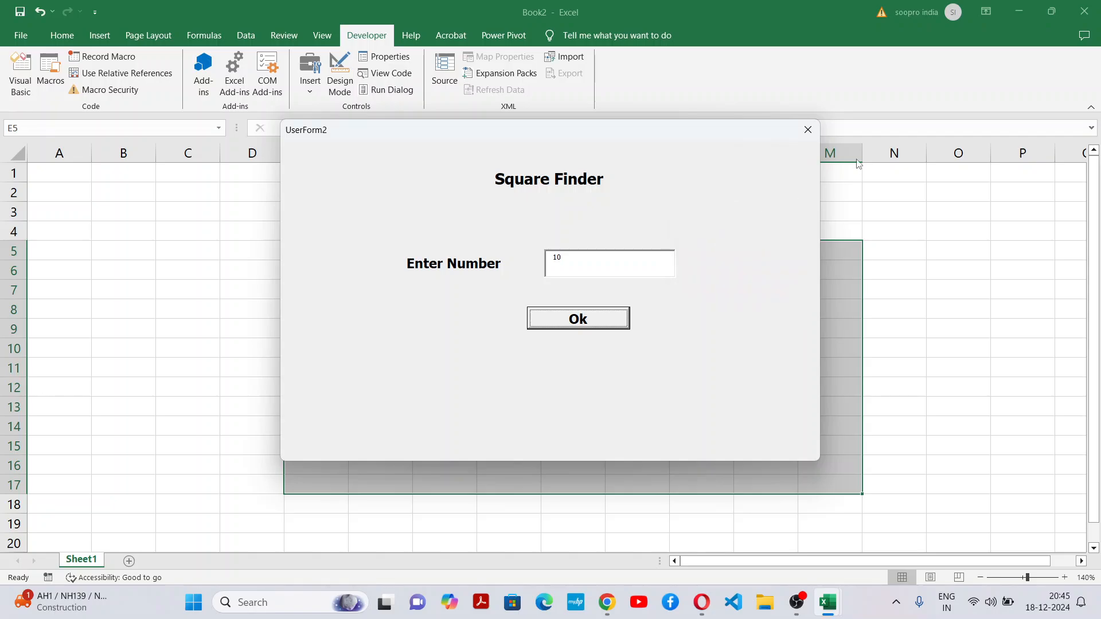
{"action": "left_click", "coordinate": [808, 130]}
{"action": "left_click", "coordinate": [542, 218]}
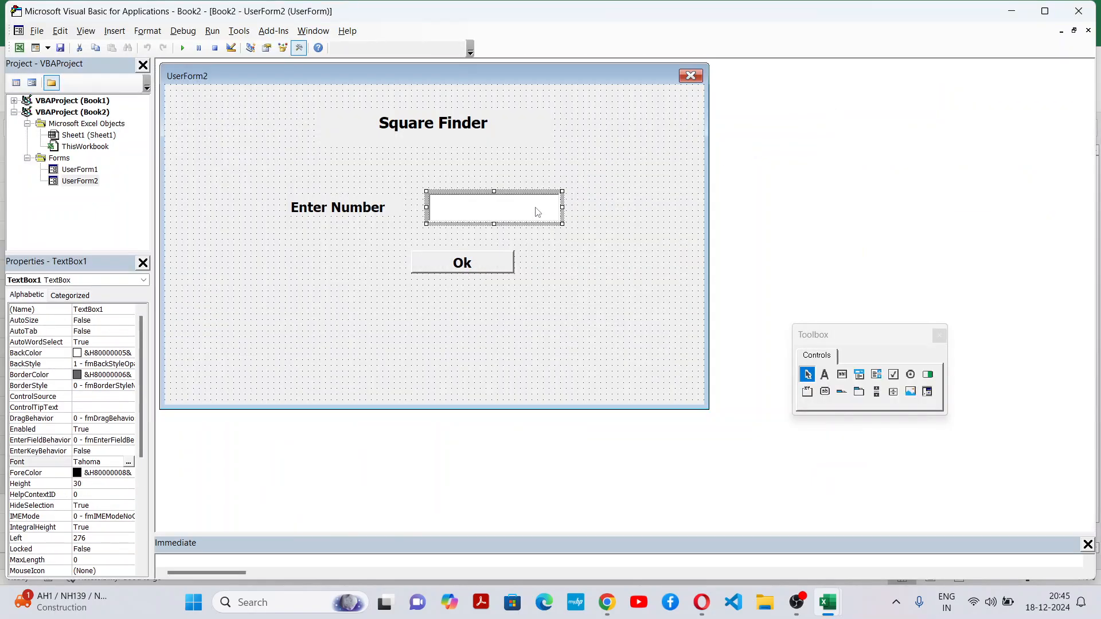
{"action": "left_click", "coordinate": [128, 463]}
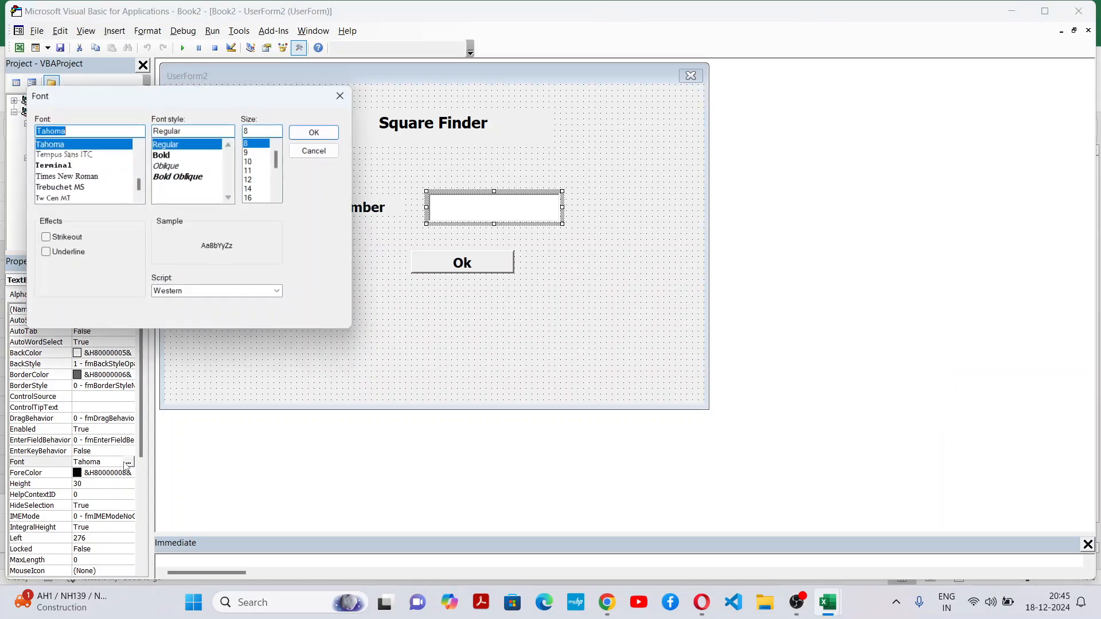
{"action": "left_click", "coordinate": [202, 156]}
{"action": "left_click", "coordinate": [256, 181]}
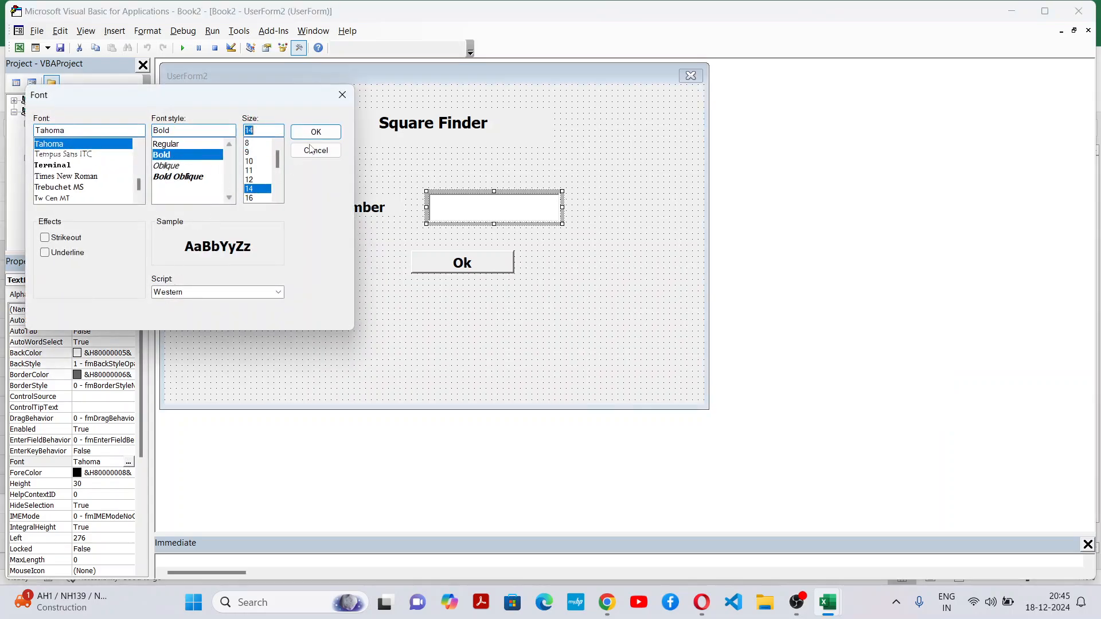
{"action": "left_click", "coordinate": [316, 132]}
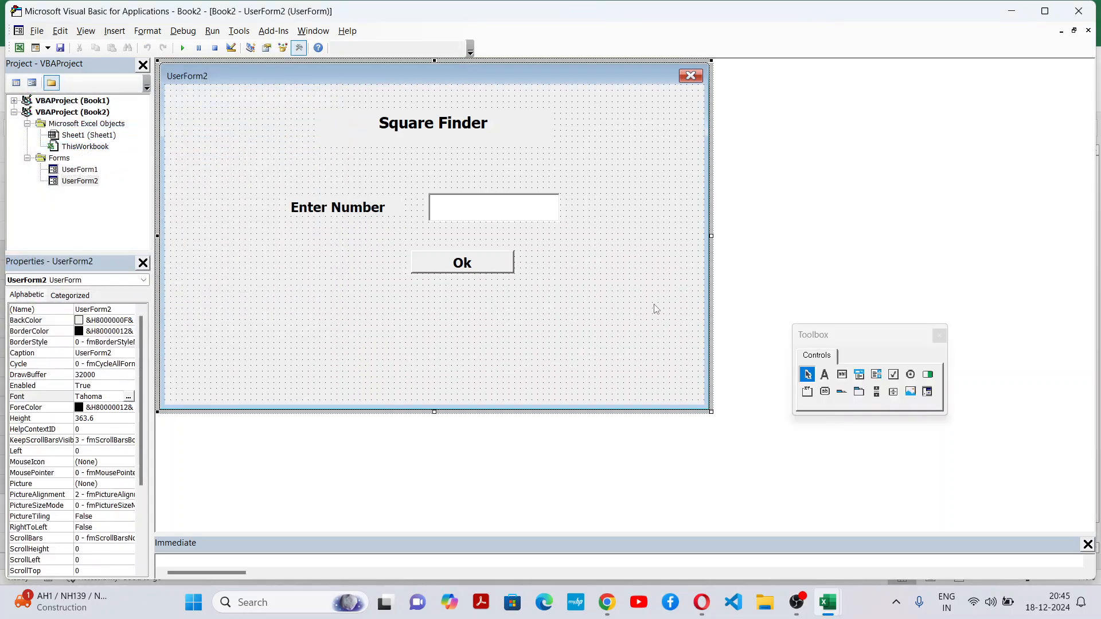
Run UserForm2 and submit the numbers 12 and 13 with Ok, dismissing the first result before entering the second
{"action": "left_click", "coordinate": [183, 47]}
{"action": "type", "text": "12"}
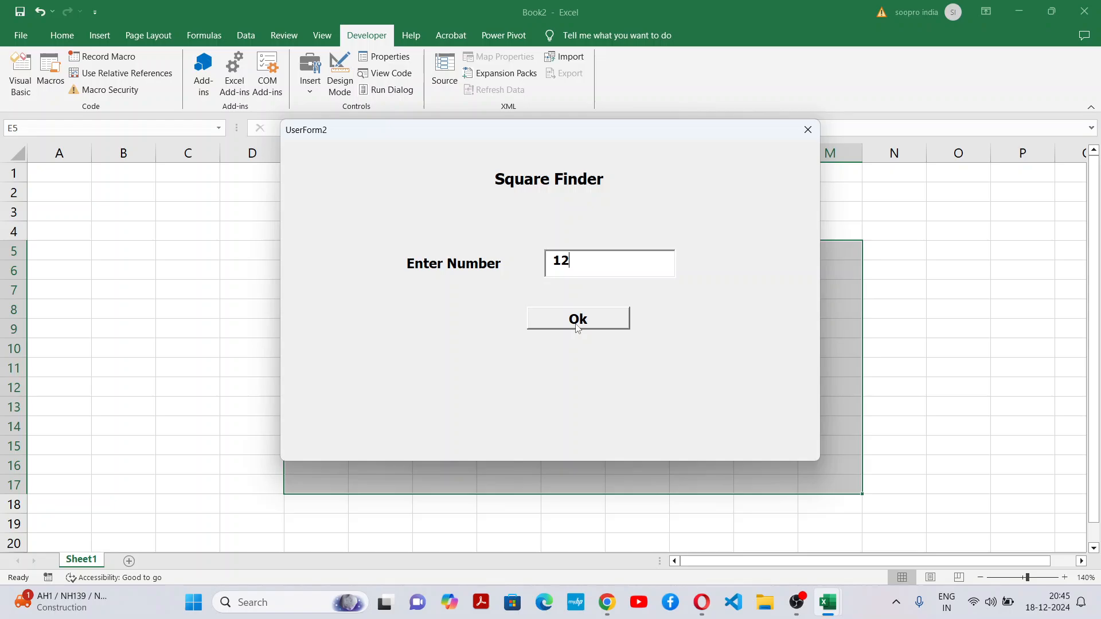
{"action": "left_click", "coordinate": [578, 325]}
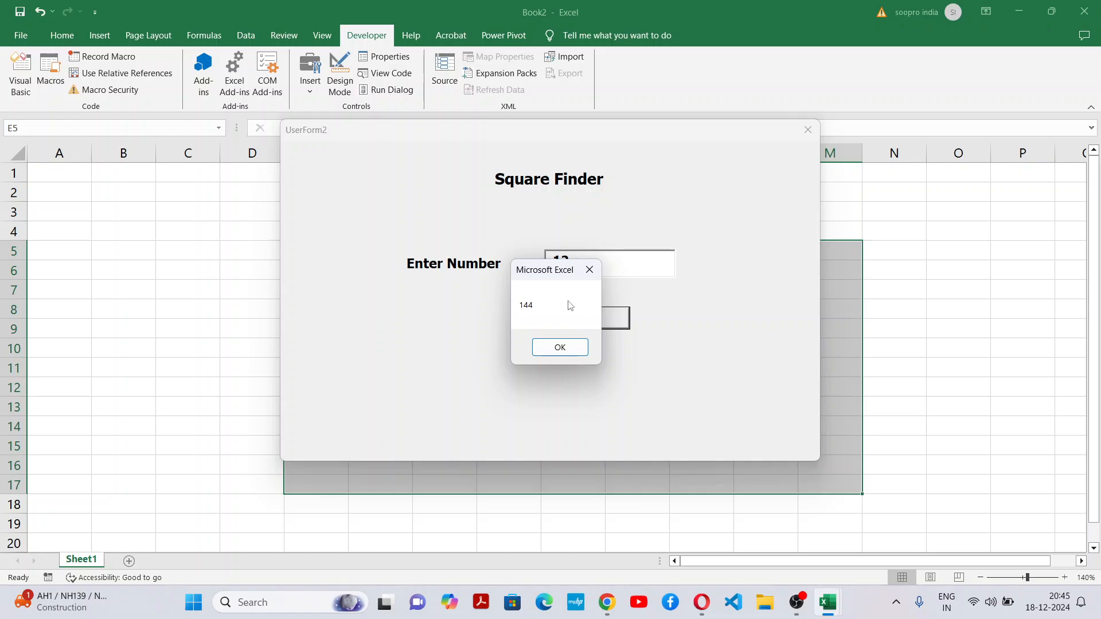
{"action": "left_click", "coordinate": [562, 347]}
{"action": "left_click", "coordinate": [610, 263]}
{"action": "key", "text": "BackSpace"}
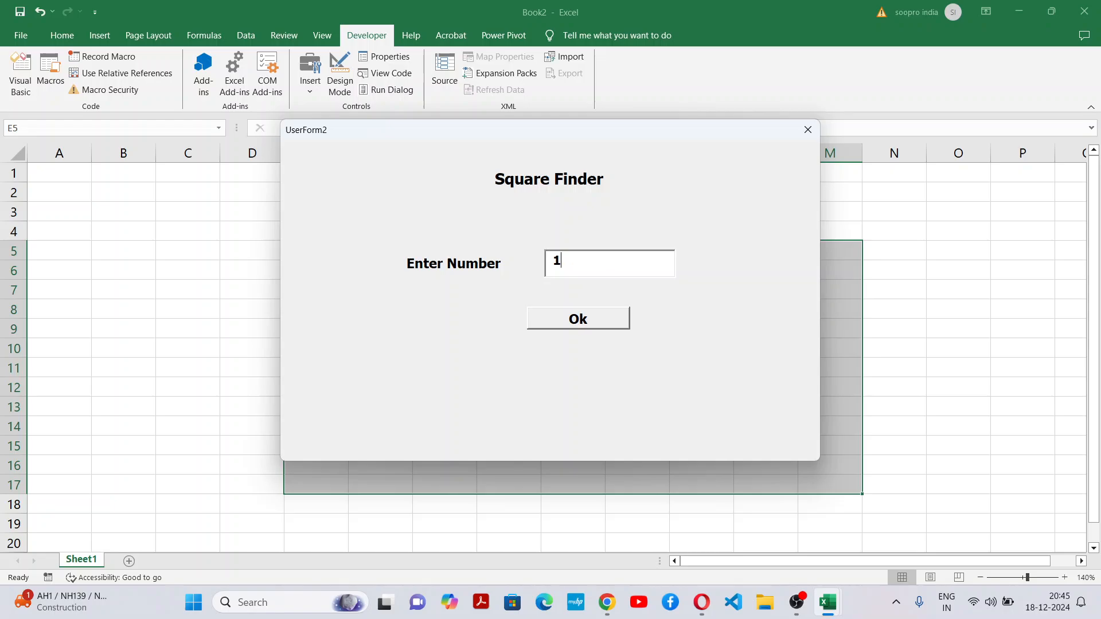
{"action": "type", "text": "3"}
{"action": "left_click", "coordinate": [590, 324]}
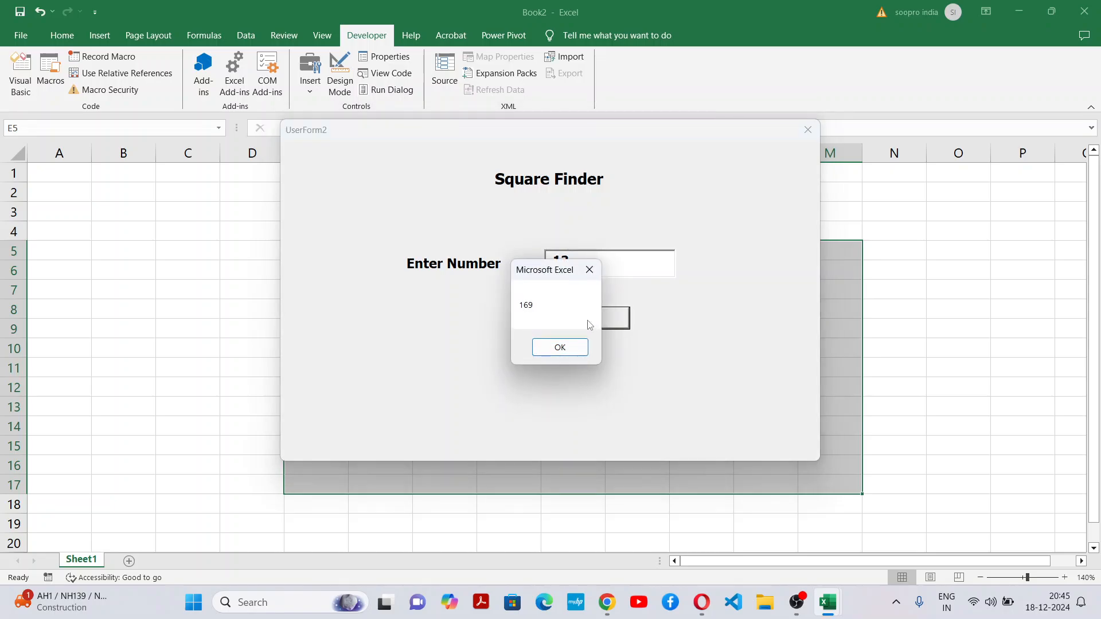
Test the running Square Finder form with 16 and 20, dismissing each result message
{"action": "left_click", "coordinate": [605, 257]}
{"action": "key", "text": "BackSpace"}
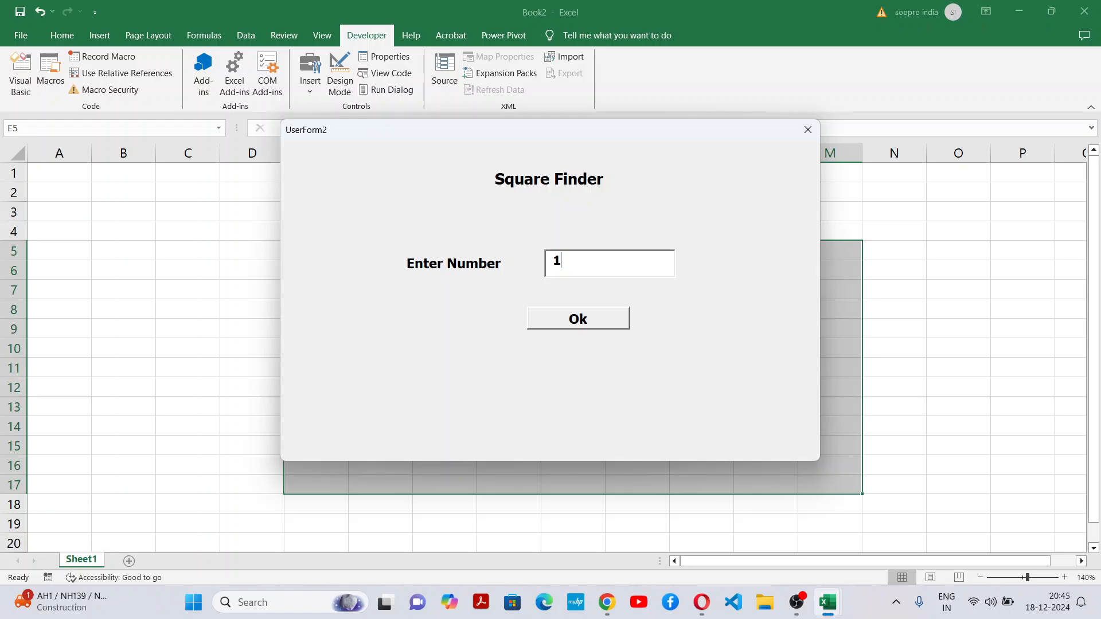
{"action": "type", "text": "6"}
{"action": "left_click", "coordinate": [578, 326]}
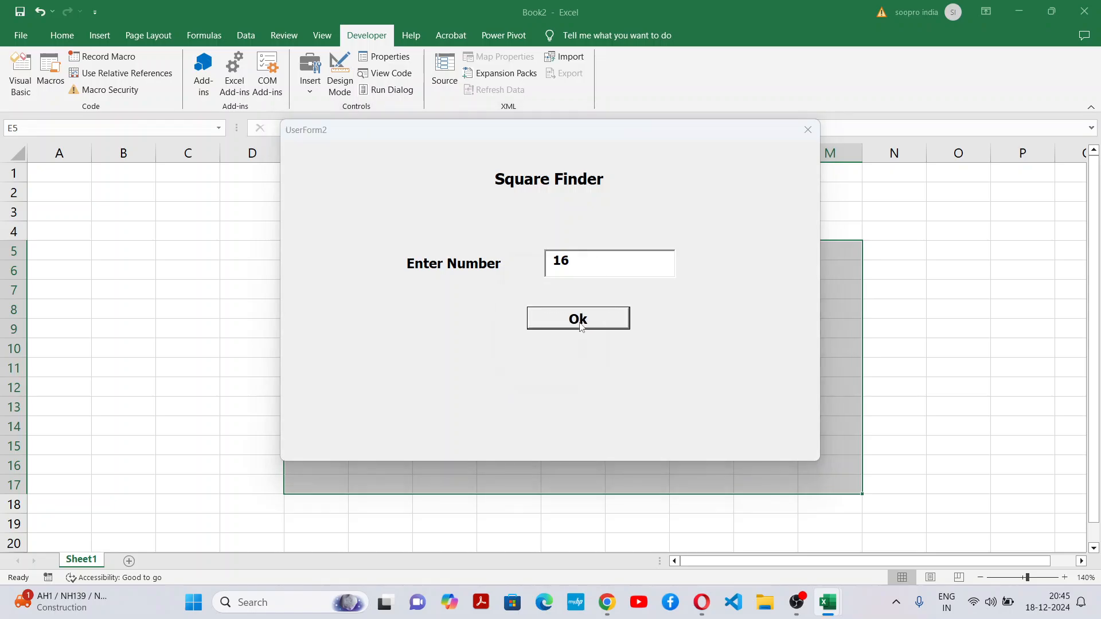
{"action": "left_click", "coordinate": [589, 270]}
{"action": "double_click", "coordinate": [607, 266]}
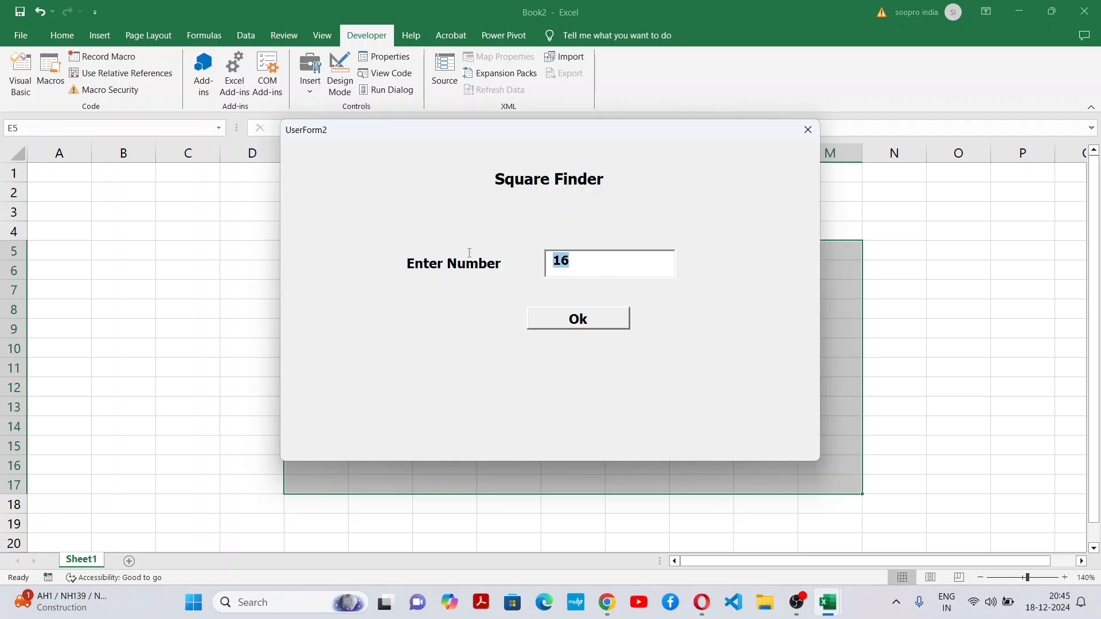
{"action": "type", "text": "20"}
{"action": "left_click", "coordinate": [618, 325]}
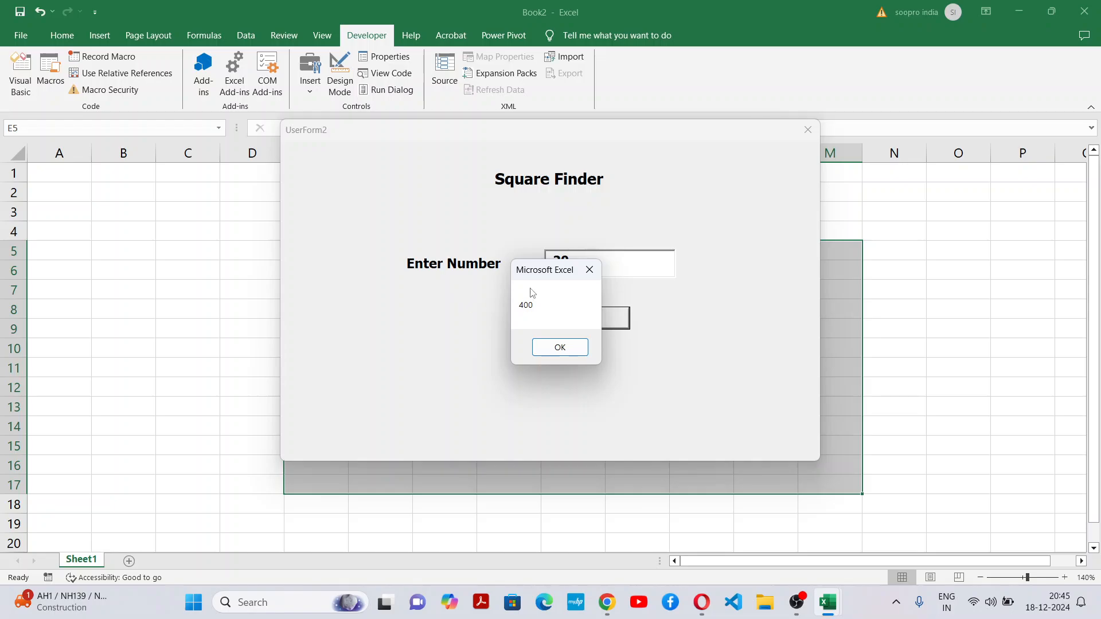
{"action": "left_click", "coordinate": [589, 269]}
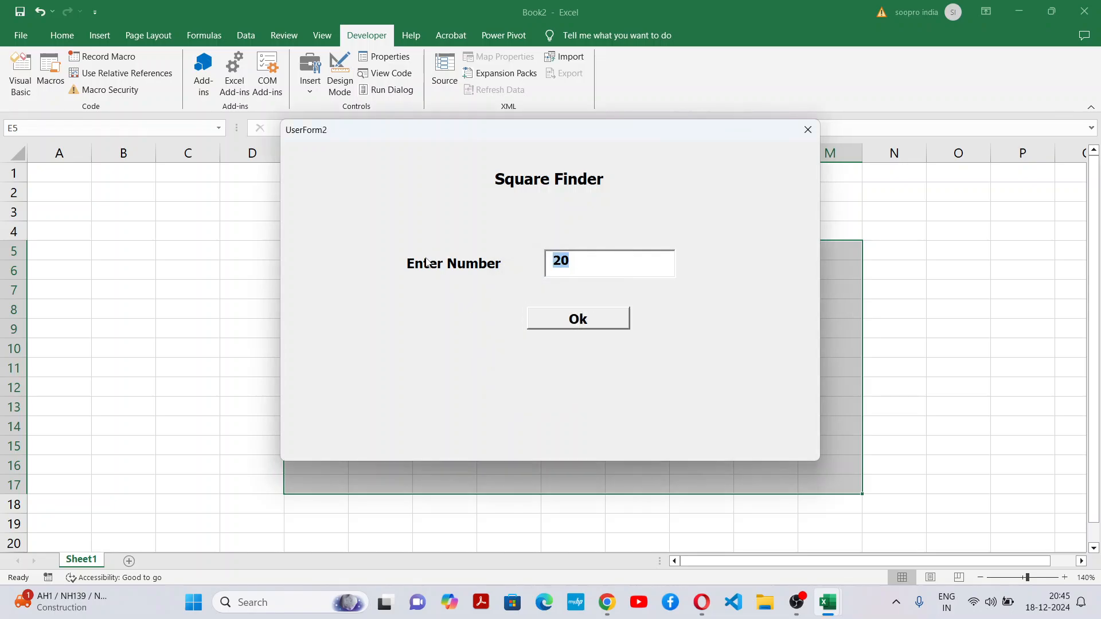
Test the Square Finder form with 5 and 25, dismiss the results and close the form
{"action": "type", "text": "5"}
{"action": "left_click", "coordinate": [580, 328]}
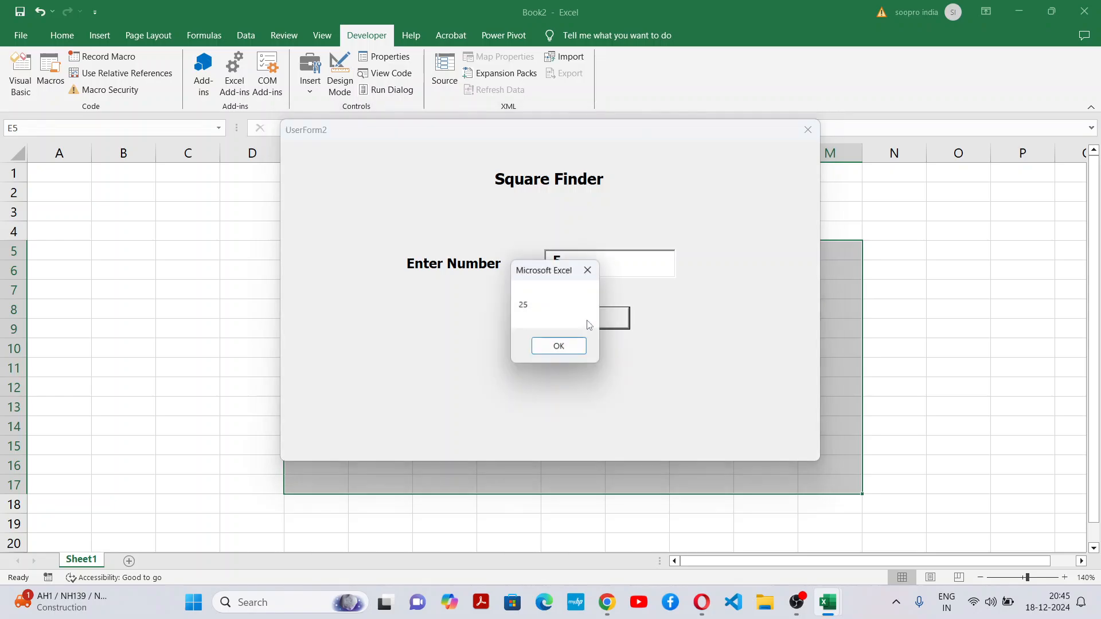
{"action": "left_click", "coordinate": [576, 351]}
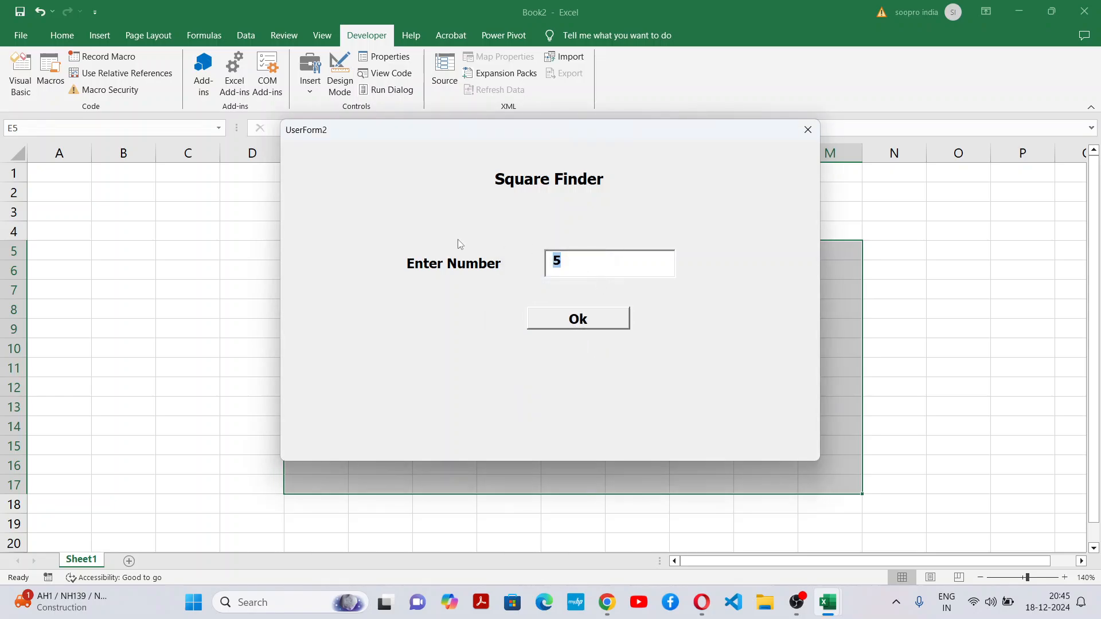
{"action": "type", "text": "25"}
{"action": "left_click", "coordinate": [539, 319]}
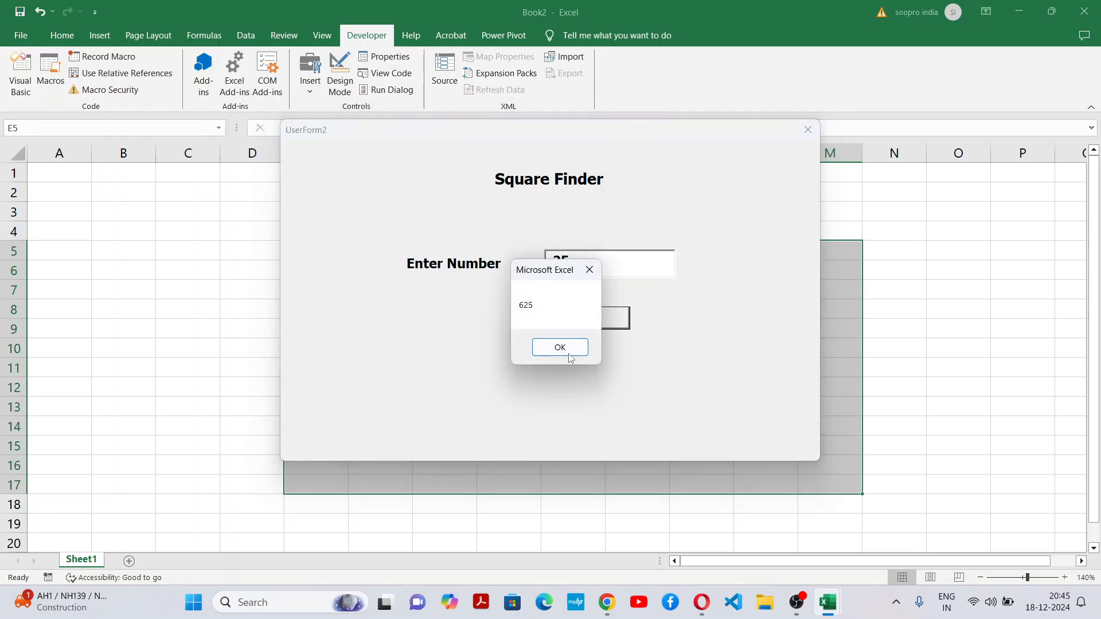
{"action": "left_click", "coordinate": [569, 354]}
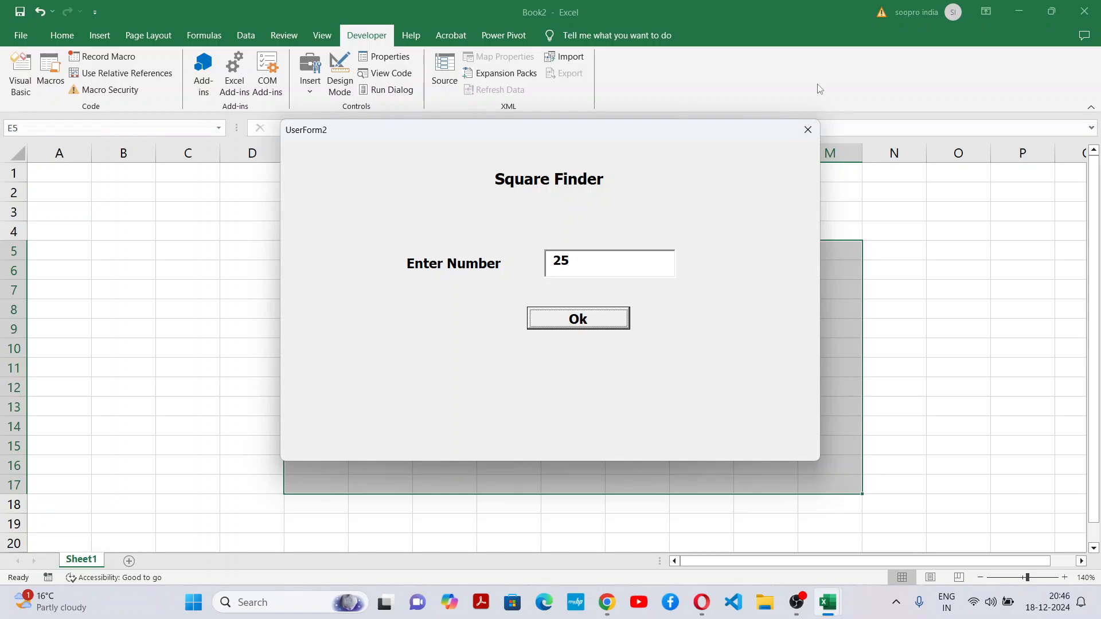
{"action": "left_click", "coordinate": [807, 130]}
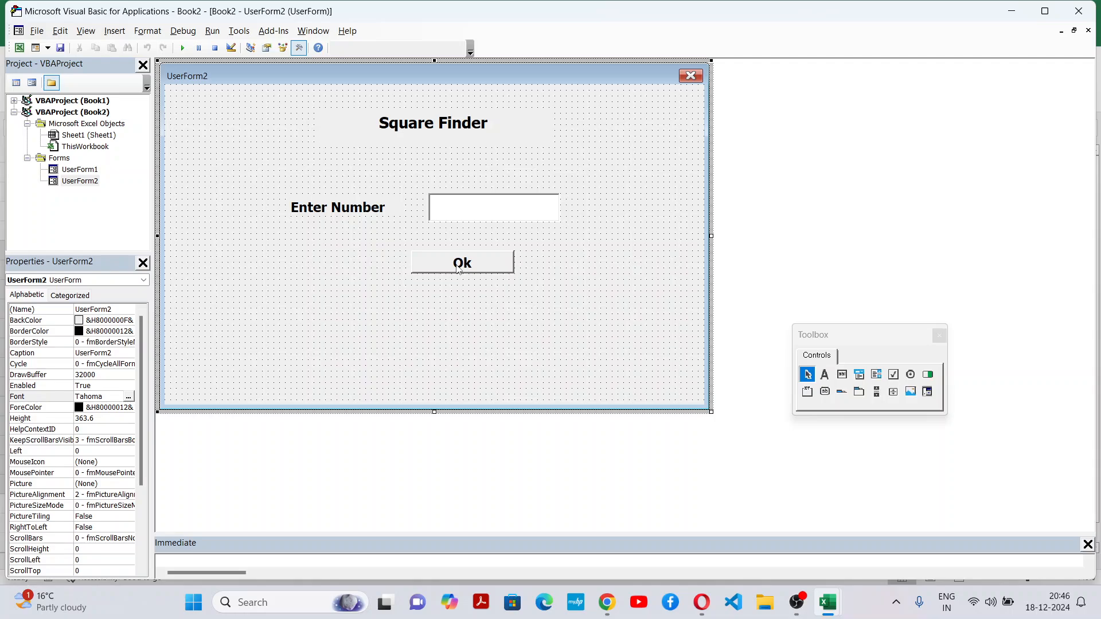
Open the Ok button's click procedure and examine the MsgBox keyword, both TextBox1.Value terms and their CInt conversion
{"action": "double_click", "coordinate": [459, 265]}
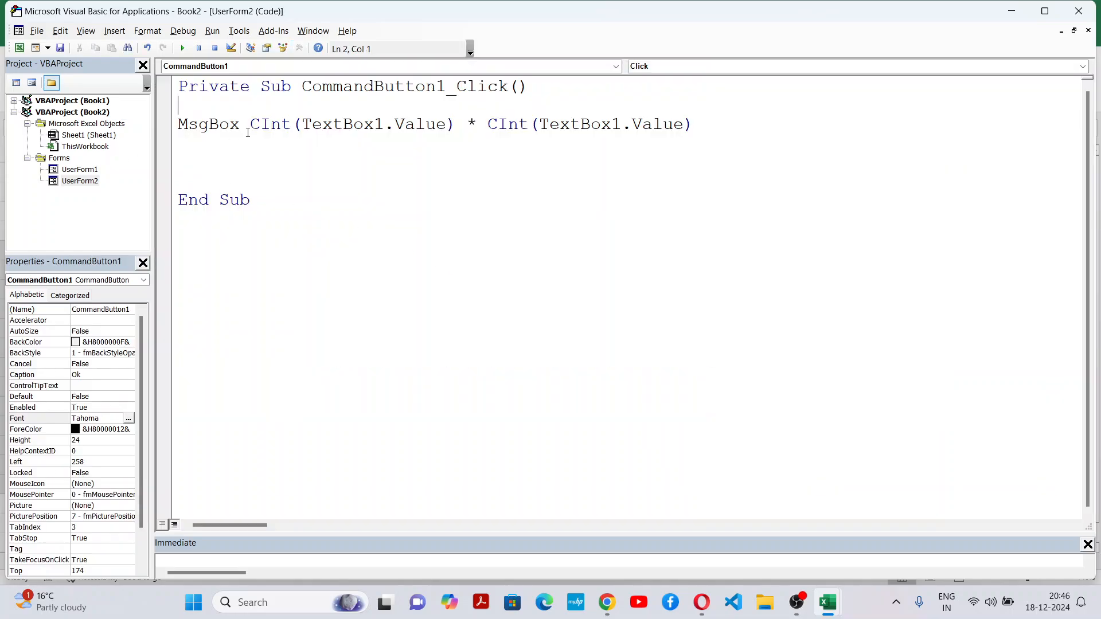
{"action": "left_click_drag", "start_coordinate": [248, 132], "coordinate": [160, 131]}
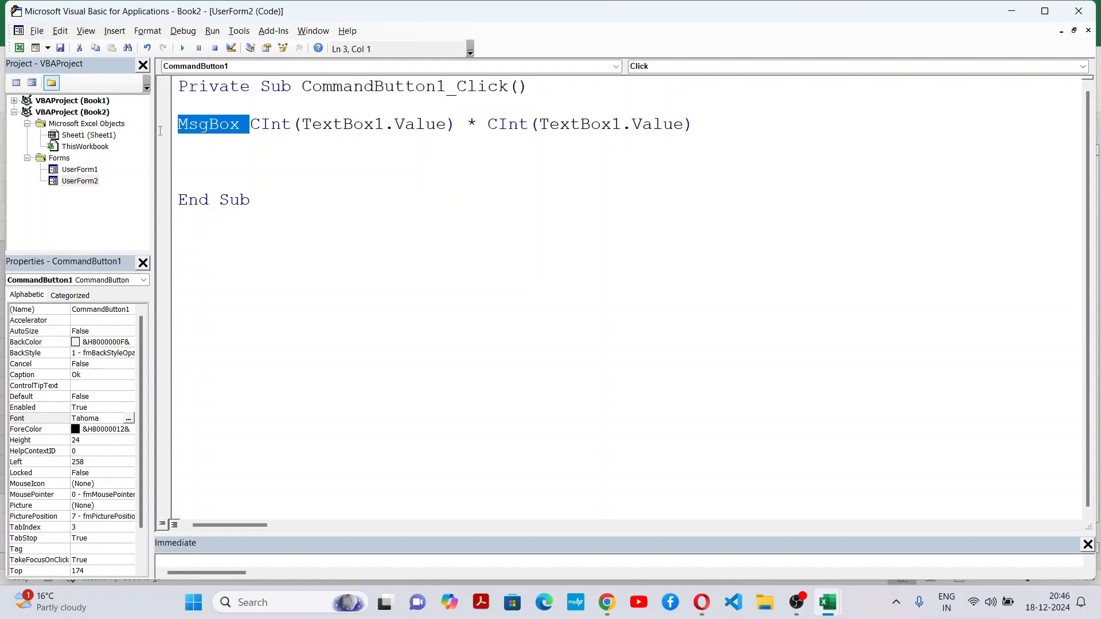
{"action": "left_click", "coordinate": [179, 131]}
{"action": "double_click", "coordinate": [224, 131]}
{"action": "left_click", "coordinate": [222, 130]}
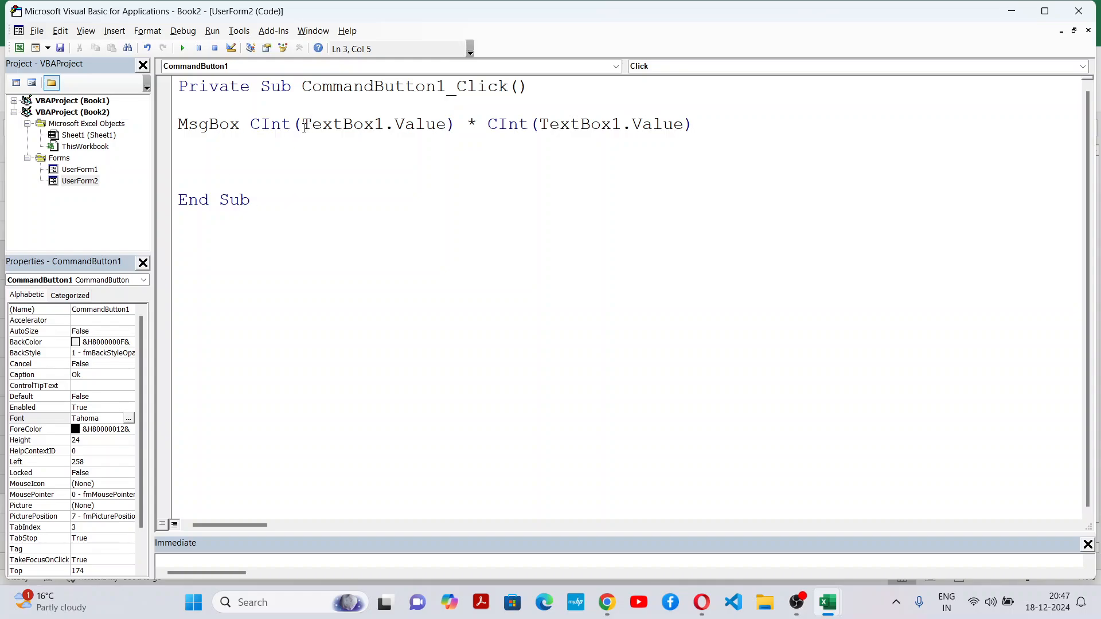
{"action": "left_click_drag", "start_coordinate": [302, 125], "coordinate": [447, 125]}
{"action": "left_click", "coordinate": [405, 159]}
{"action": "left_click_drag", "start_coordinate": [303, 125], "coordinate": [444, 126]}
{"action": "left_click", "coordinate": [476, 178]}
{"action": "left_click_drag", "start_coordinate": [571, 125], "coordinate": [673, 125]}
{"action": "left_click", "coordinate": [646, 188]}
{"action": "left_click_drag", "start_coordinate": [292, 124], "coordinate": [240, 125]}
{"action": "left_click", "coordinate": [580, 160]}
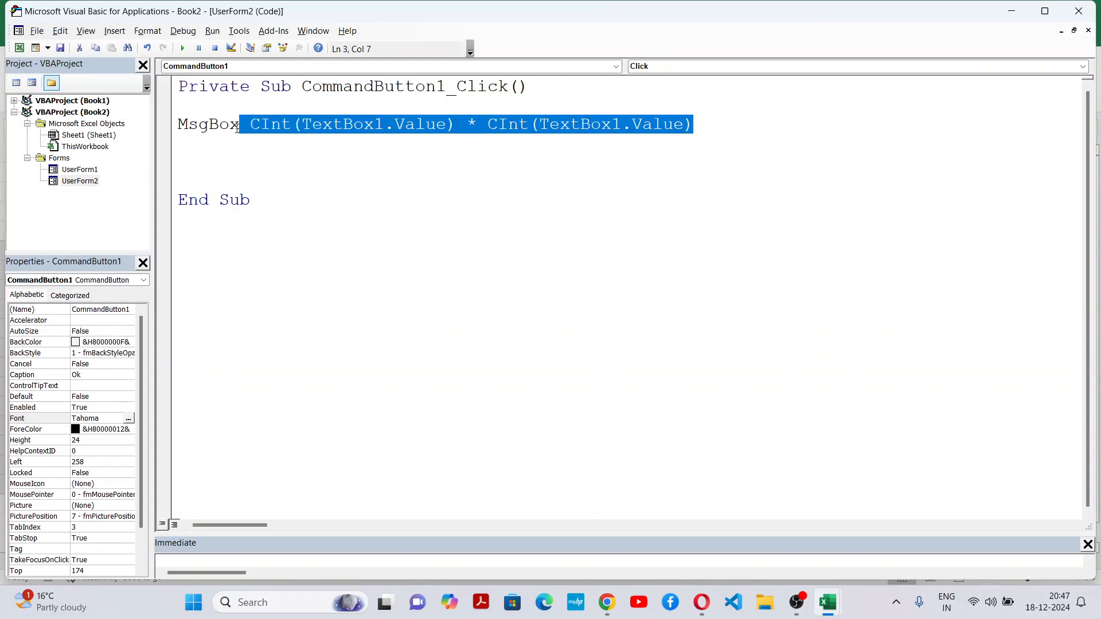
{"action": "left_click", "coordinate": [229, 230]}
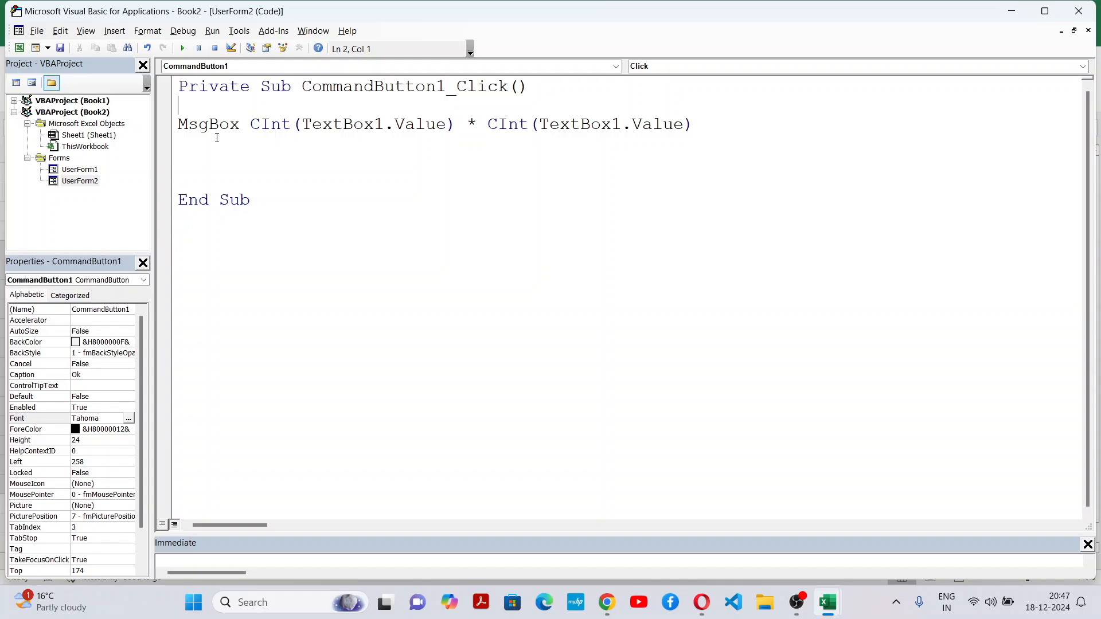
Remove one blank line between the MsgBox statement and End Sub, and recheck the MsgBox statement
{"action": "left_click", "coordinate": [209, 175]}
{"action": "key", "text": "BackSpace"}
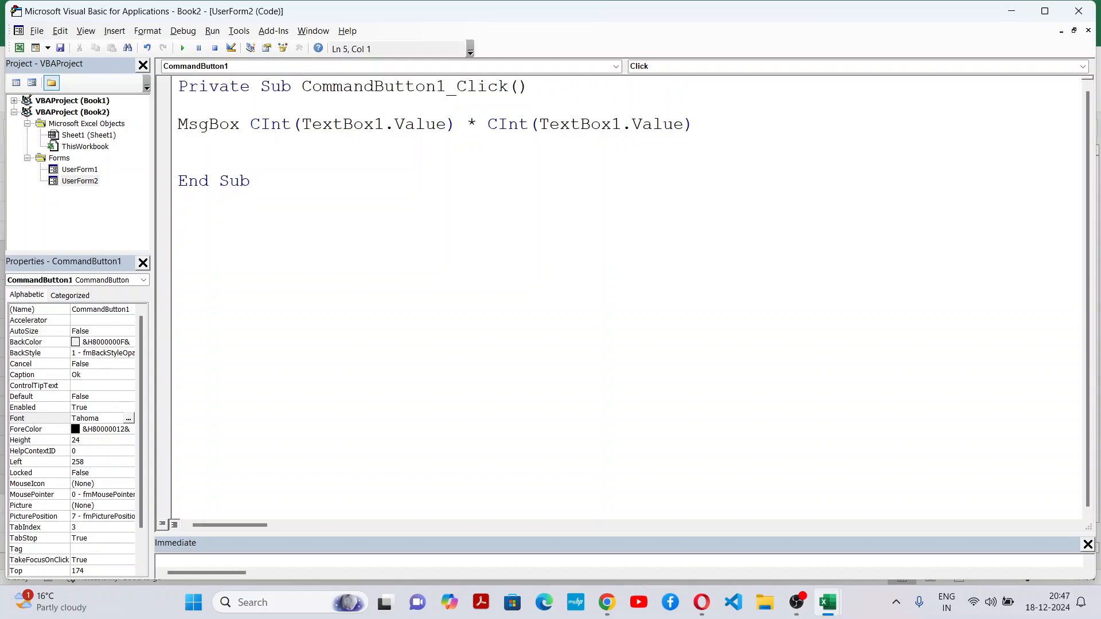
{"action": "left_click", "coordinate": [398, 217]}
{"action": "left_click_drag", "start_coordinate": [178, 124], "coordinate": [930, 128]}
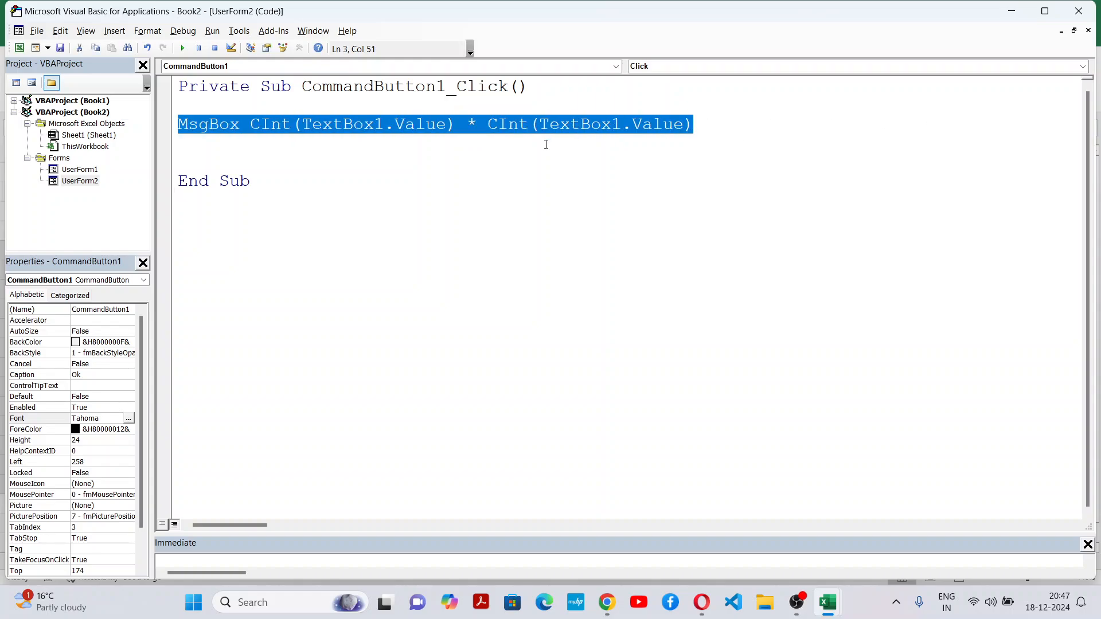
{"action": "left_click", "coordinate": [522, 146]}
{"action": "left_click", "coordinate": [384, 124]}
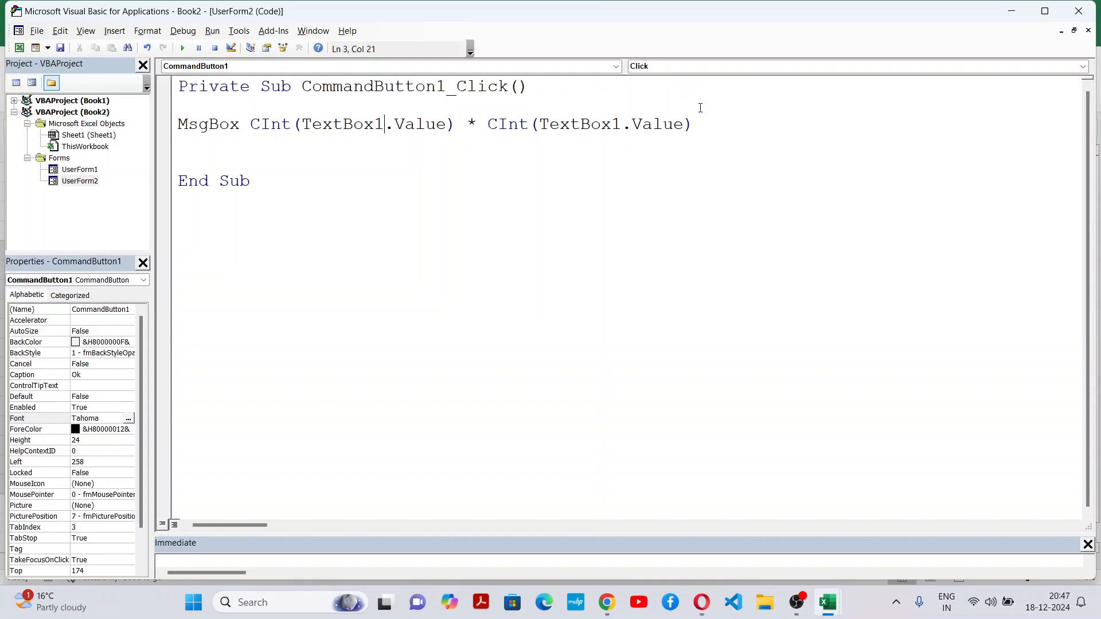
{"action": "left_click", "coordinate": [700, 126]}
Run UserForm2, submit the number 2 with Ok, dismiss the result and close the form
{"action": "left_click", "coordinate": [183, 49]}
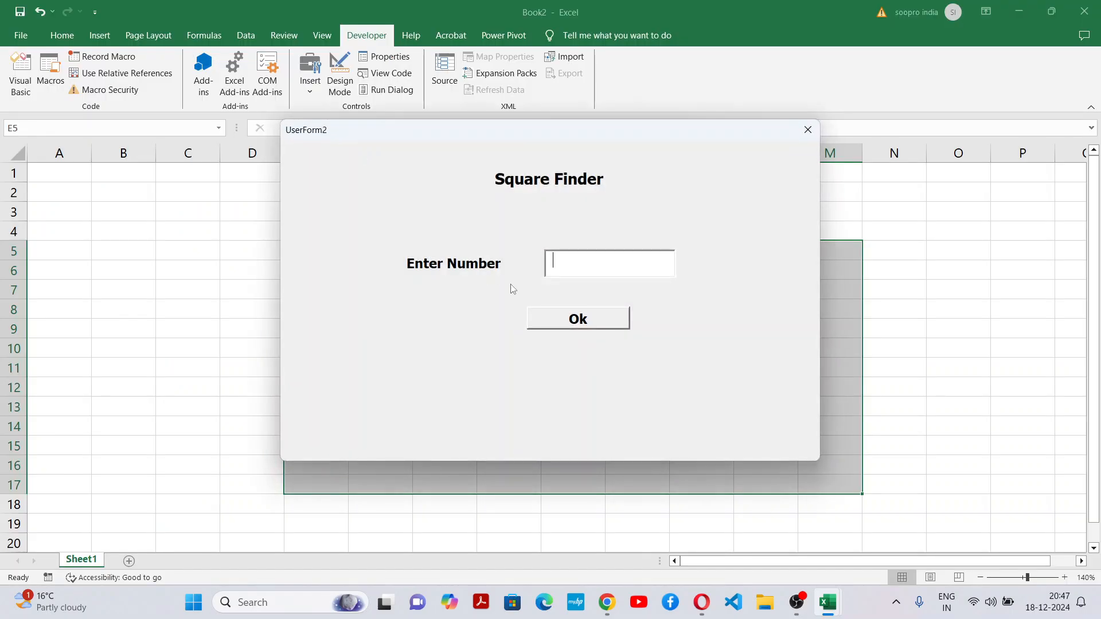
{"action": "type", "text": "2"}
{"action": "left_click", "coordinate": [600, 315]}
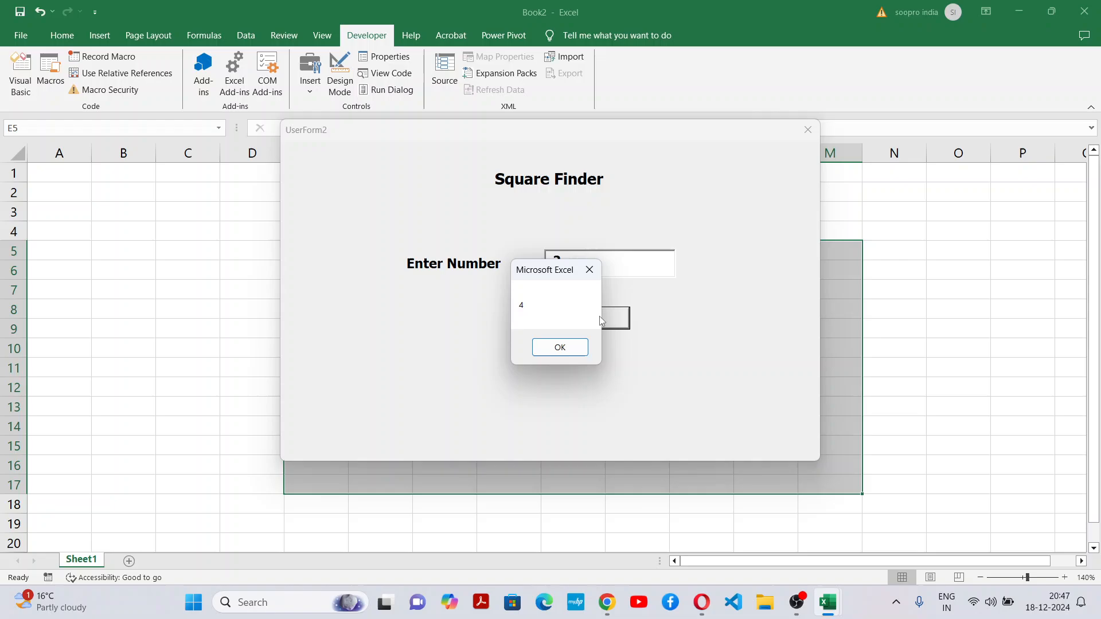
{"action": "left_click", "coordinate": [585, 351]}
{"action": "left_click", "coordinate": [808, 130]}
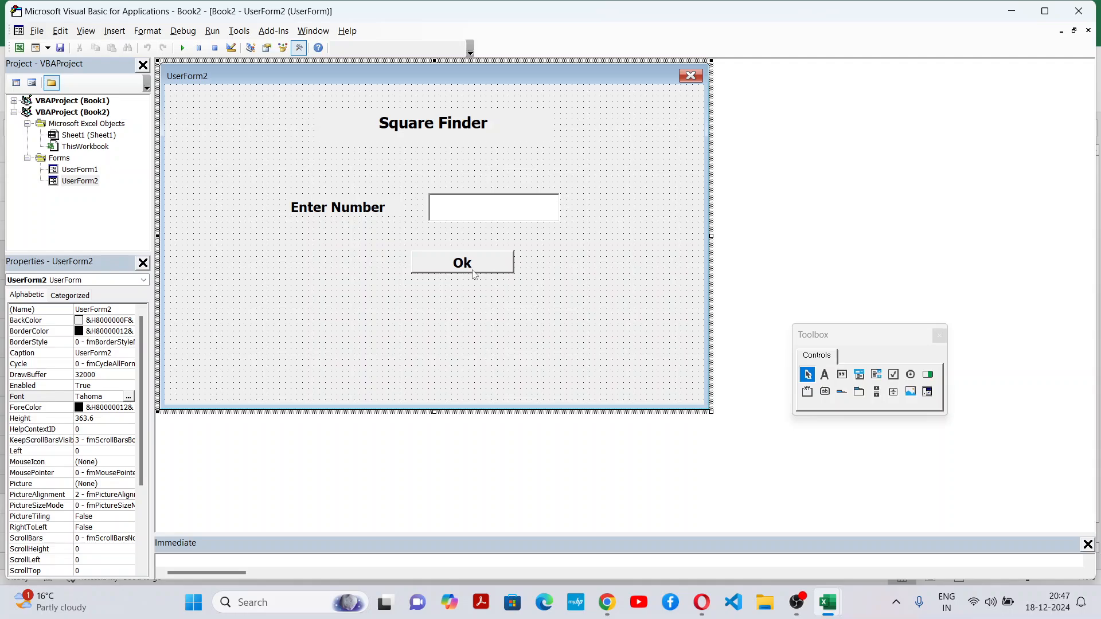
Review the Ok button's click procedure, return to the UserForm2 design, and open the procedure again
{"action": "double_click", "coordinate": [474, 274]}
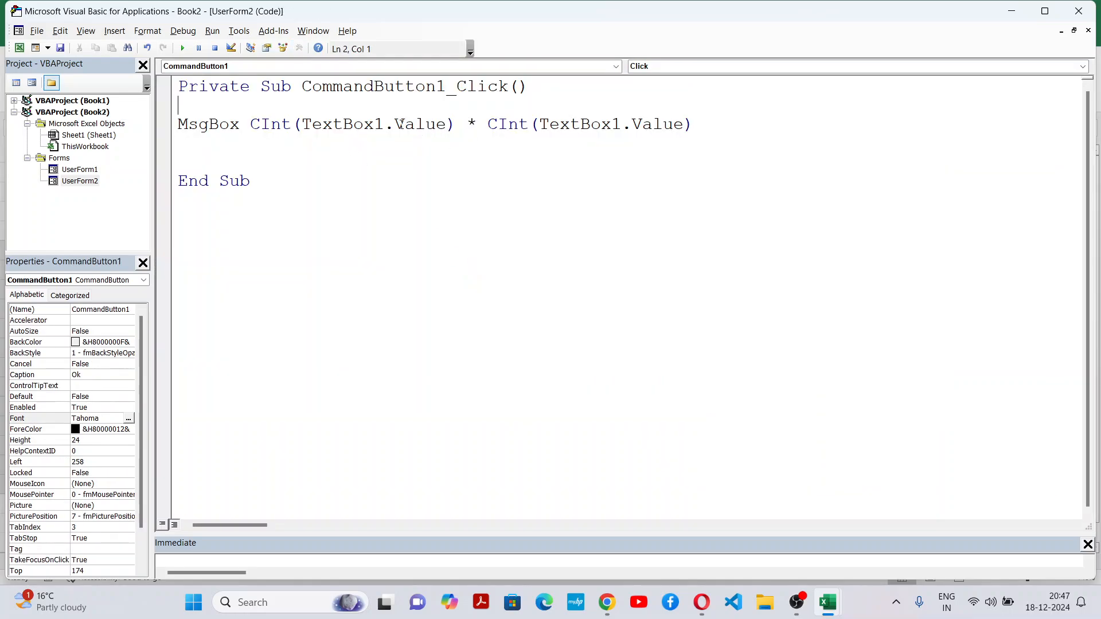
{"action": "left_click", "coordinate": [86, 30]}
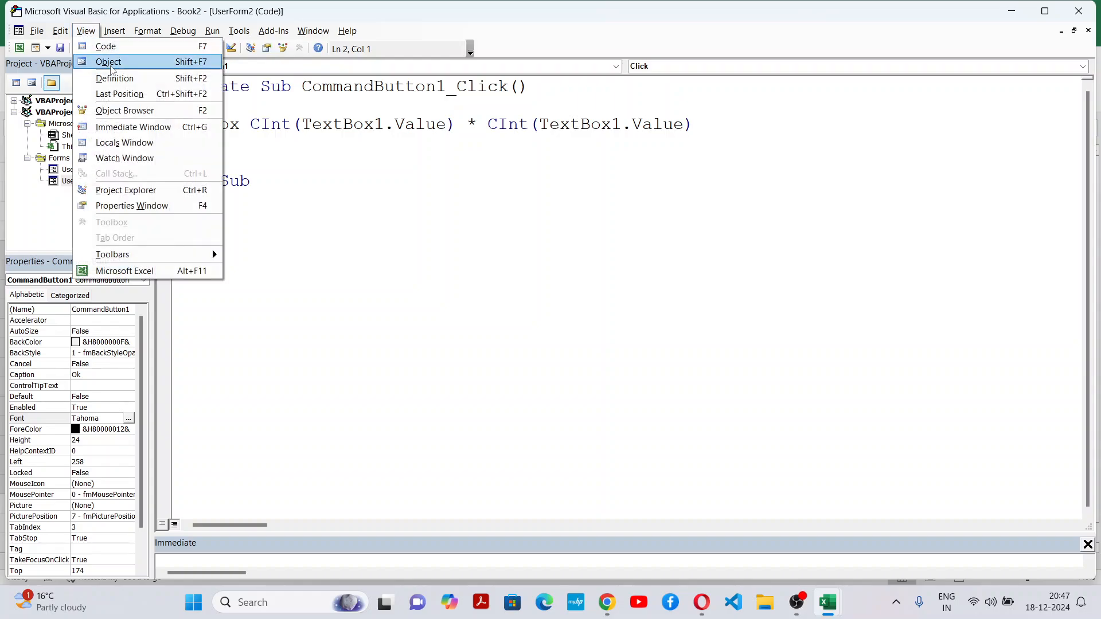
{"action": "left_click", "coordinate": [124, 59]}
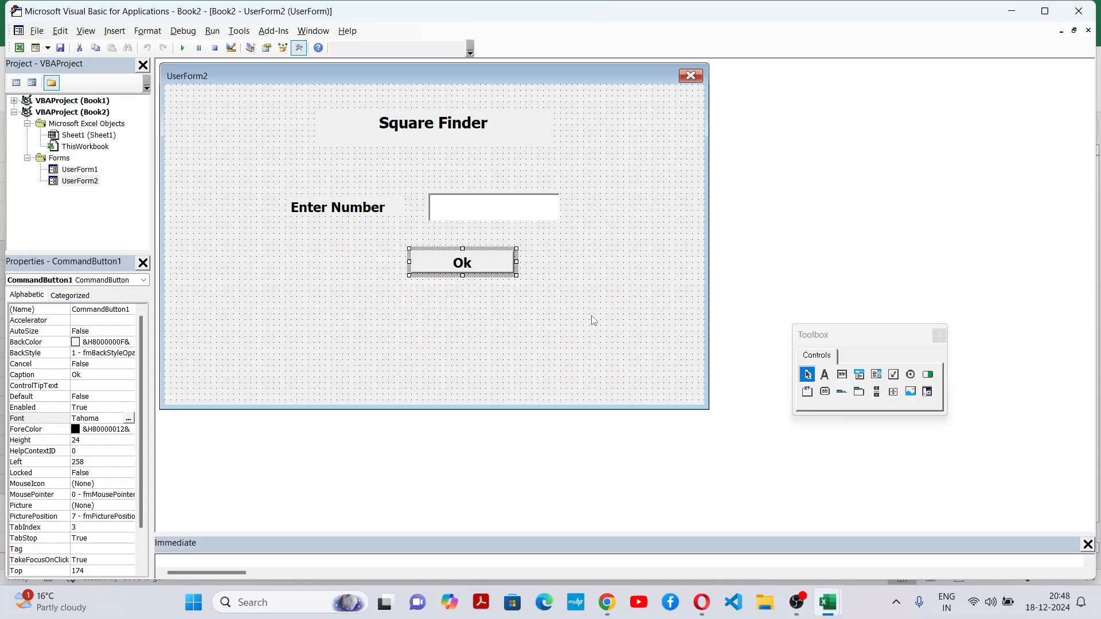
{"action": "double_click", "coordinate": [495, 261]}
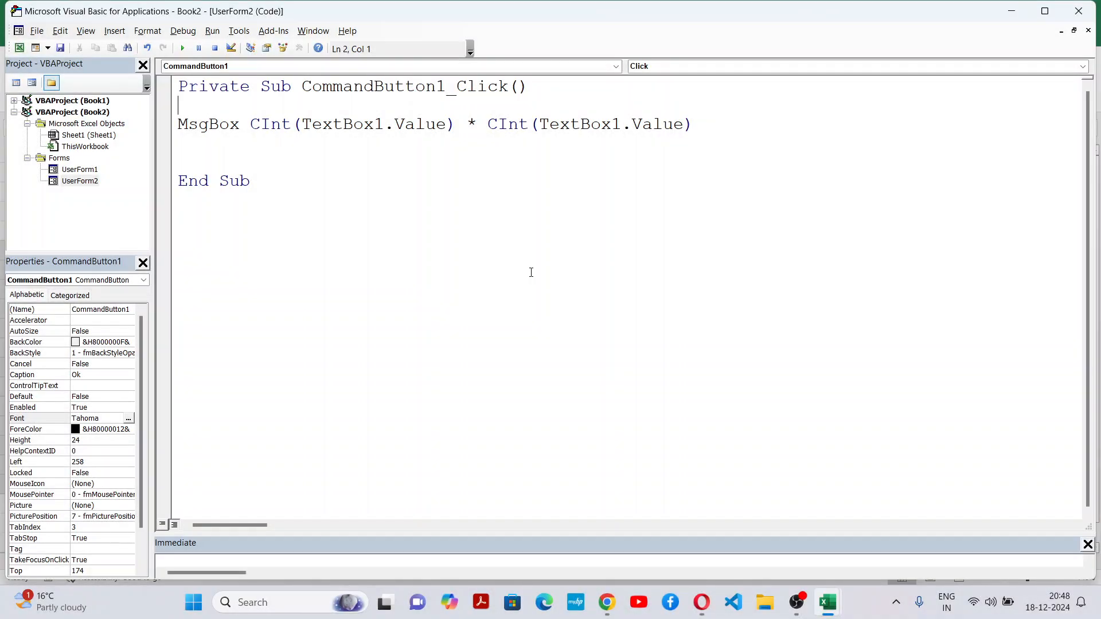
Switch to the Google Meet call in Chrome and stop presenting the screen
{"action": "key", "text": "alt+Tab"}
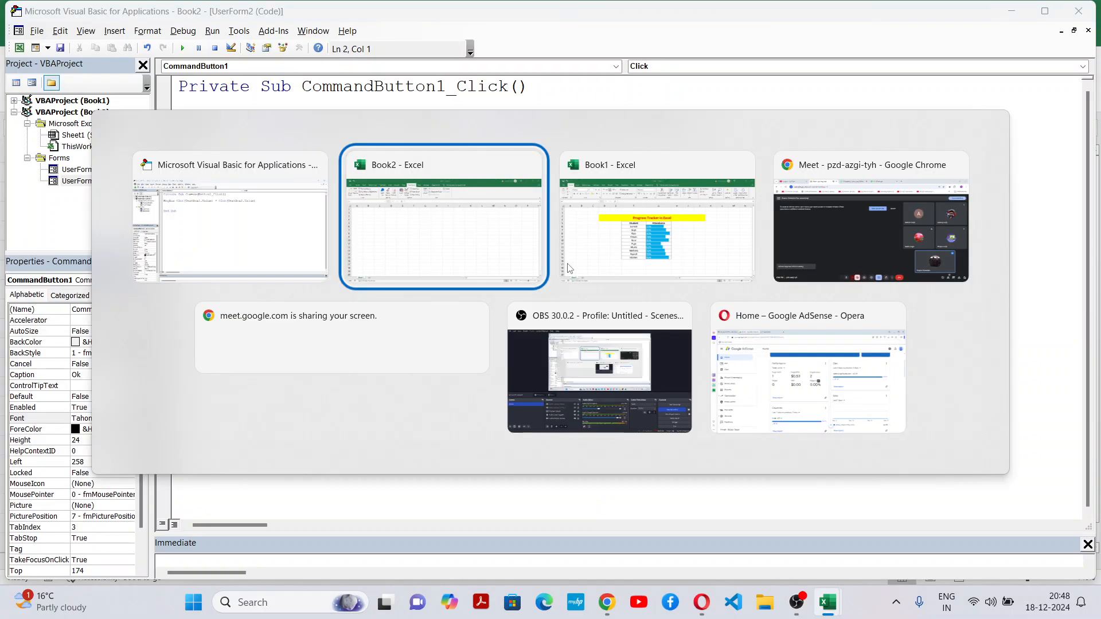
{"action": "key", "text": "alt+Tab"}
{"action": "key", "text": "alt+Tab"}
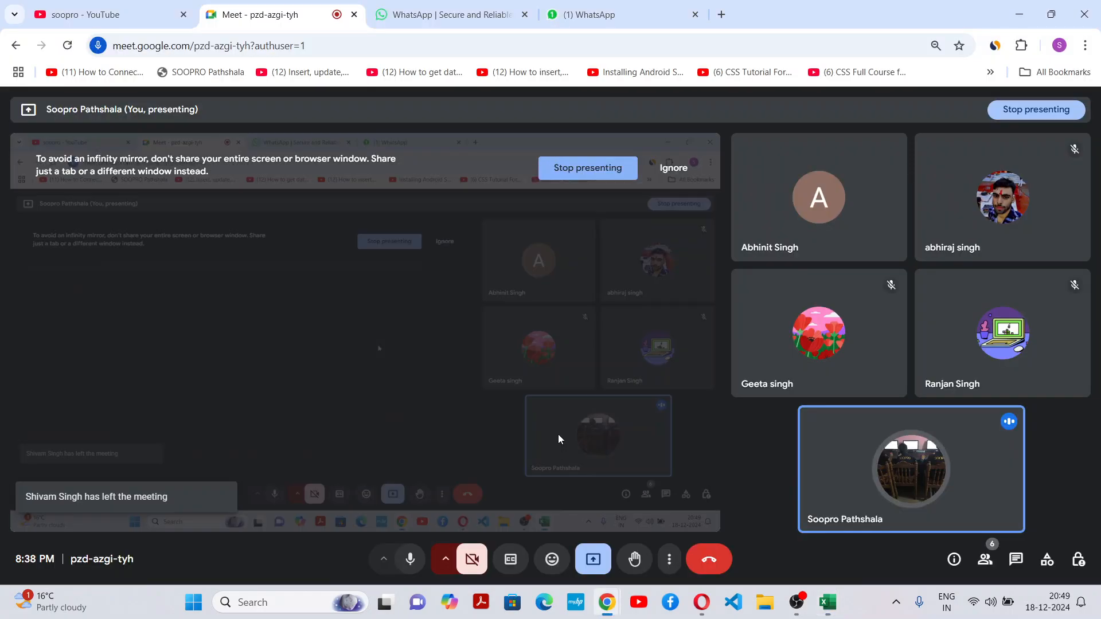
{"action": "left_click", "coordinate": [591, 559]}
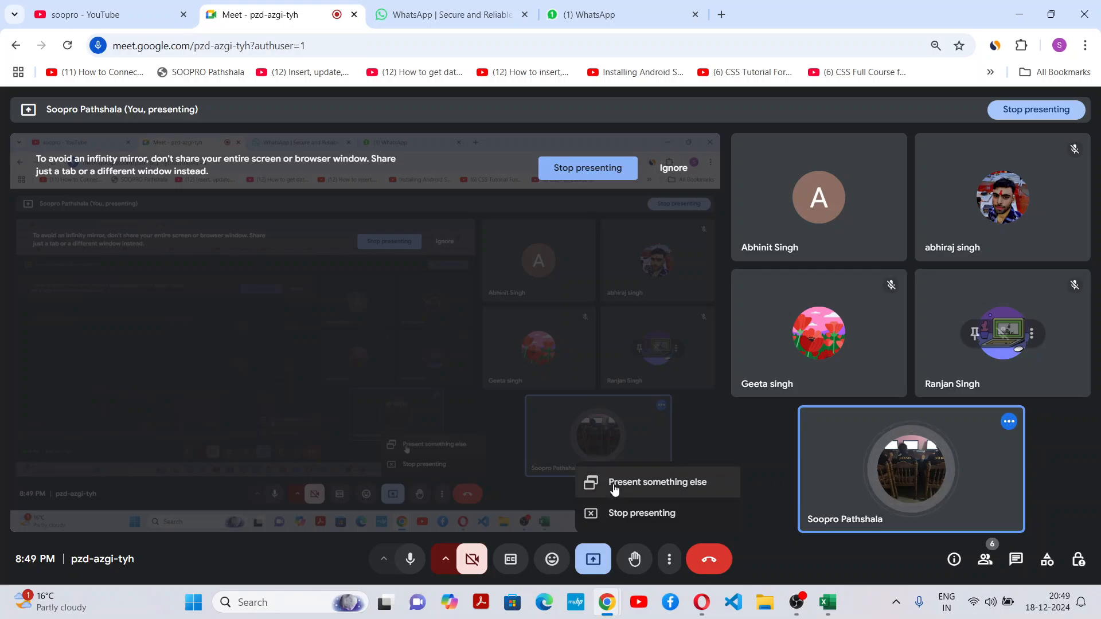
{"action": "left_click", "coordinate": [612, 516]}
Add Screenshot (191).png from Pictures > Screenshots to the course group's WhatsApp Web photo draft, and return to the Meet call
{"action": "left_click", "coordinate": [590, 15]}
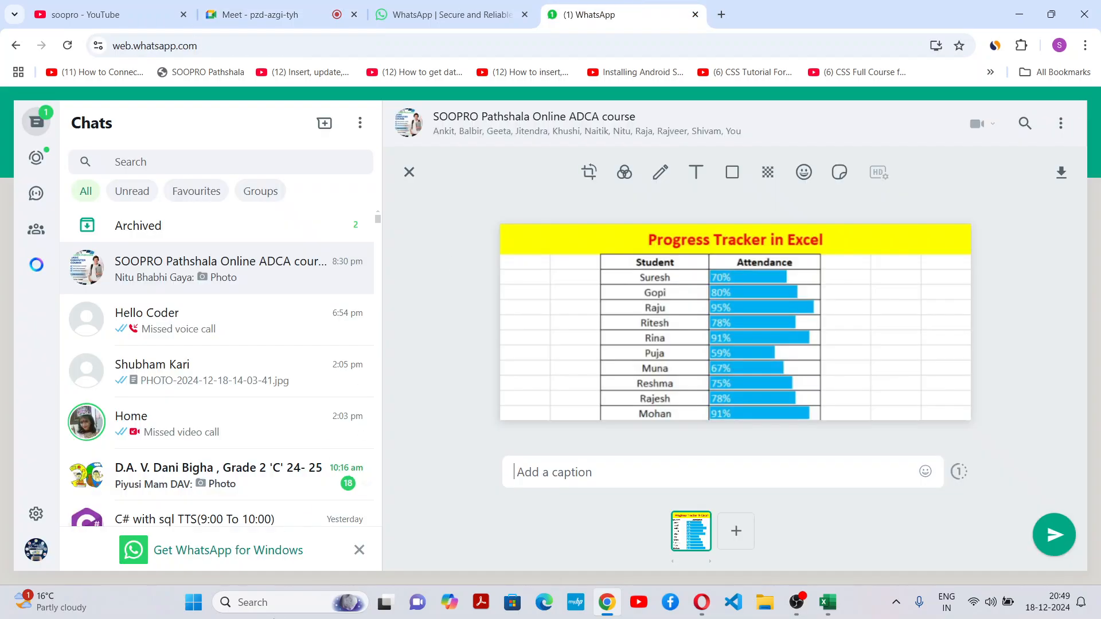
{"action": "left_click", "coordinate": [737, 529]}
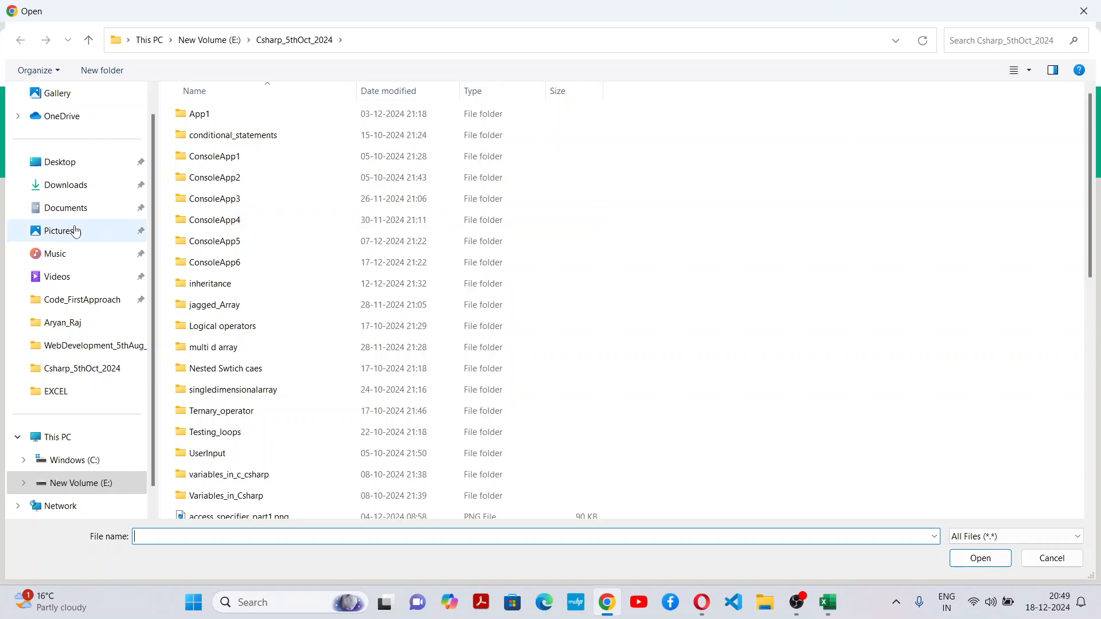
{"action": "left_click", "coordinate": [77, 235]}
{"action": "double_click", "coordinate": [448, 129]}
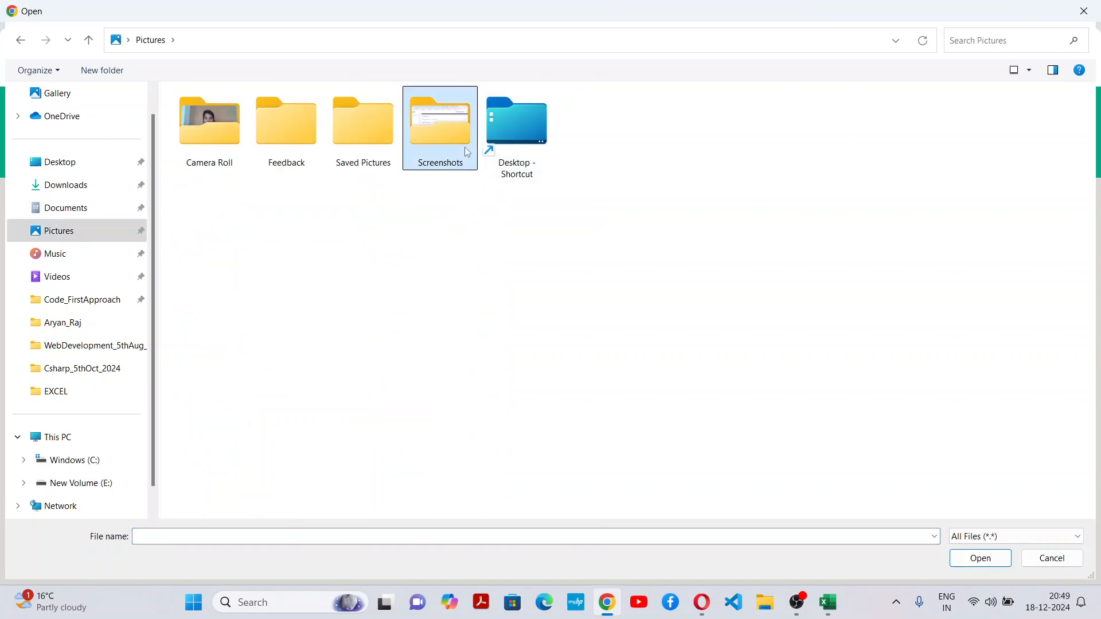
{"action": "scroll", "coordinate": [870, 293], "scroll_direction": "down", "scroll_amount": 15}
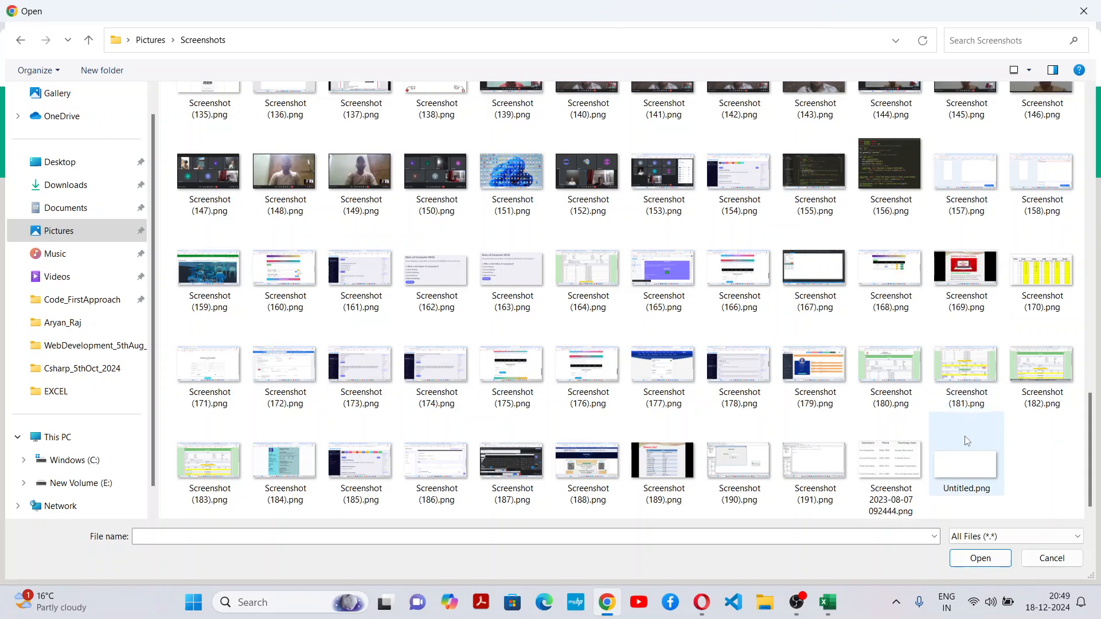
{"action": "left_click", "coordinate": [739, 466]}
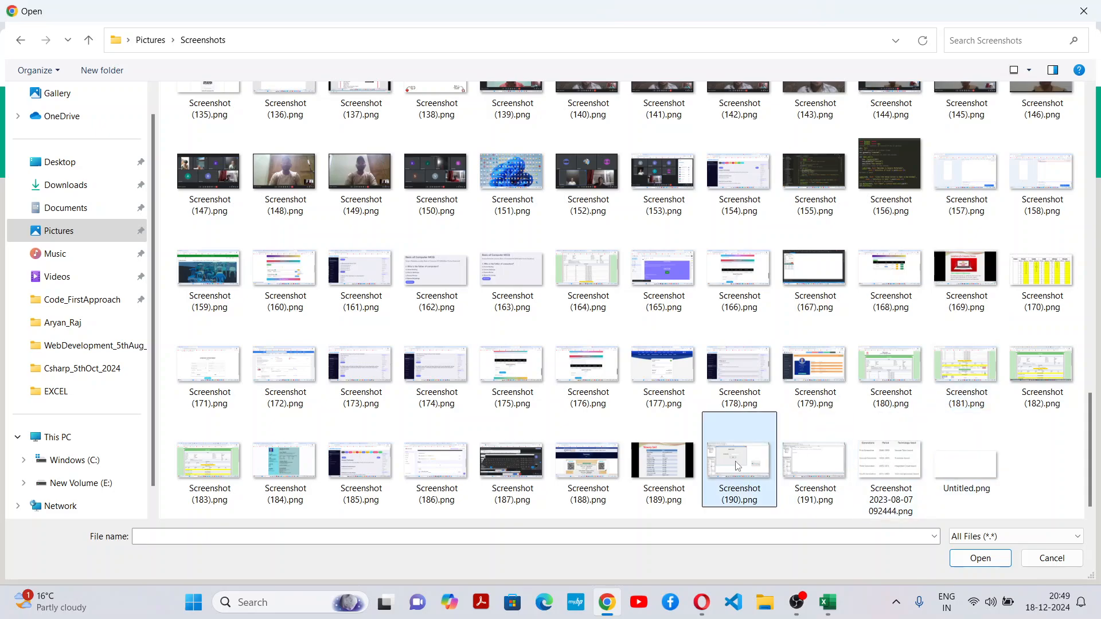
{"action": "double_click", "coordinate": [825, 473]}
{"action": "left_click", "coordinate": [300, 7]}
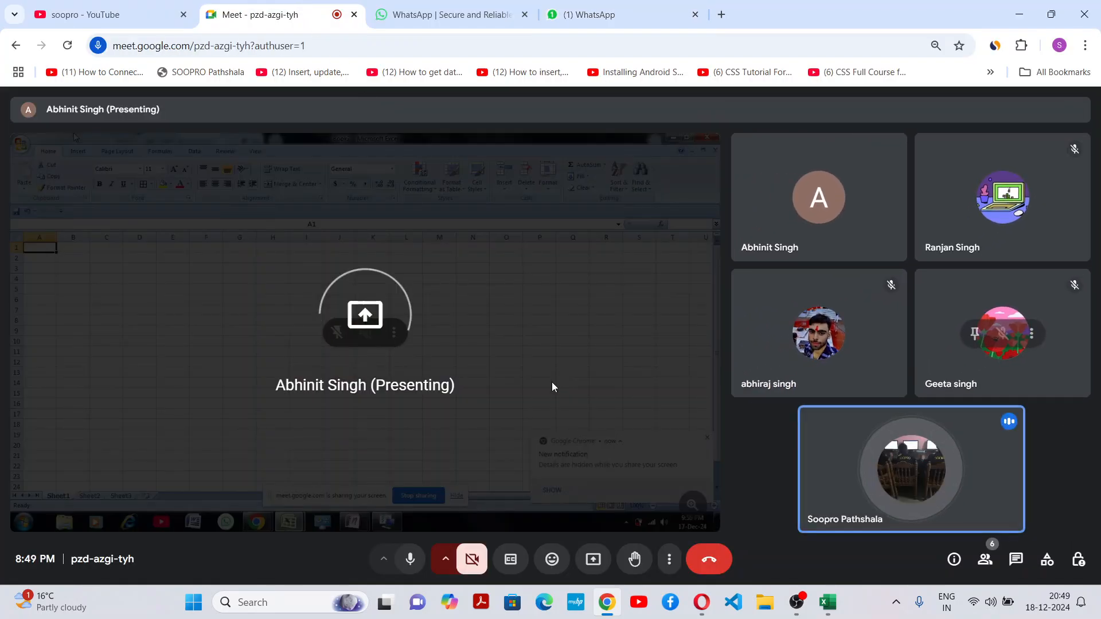